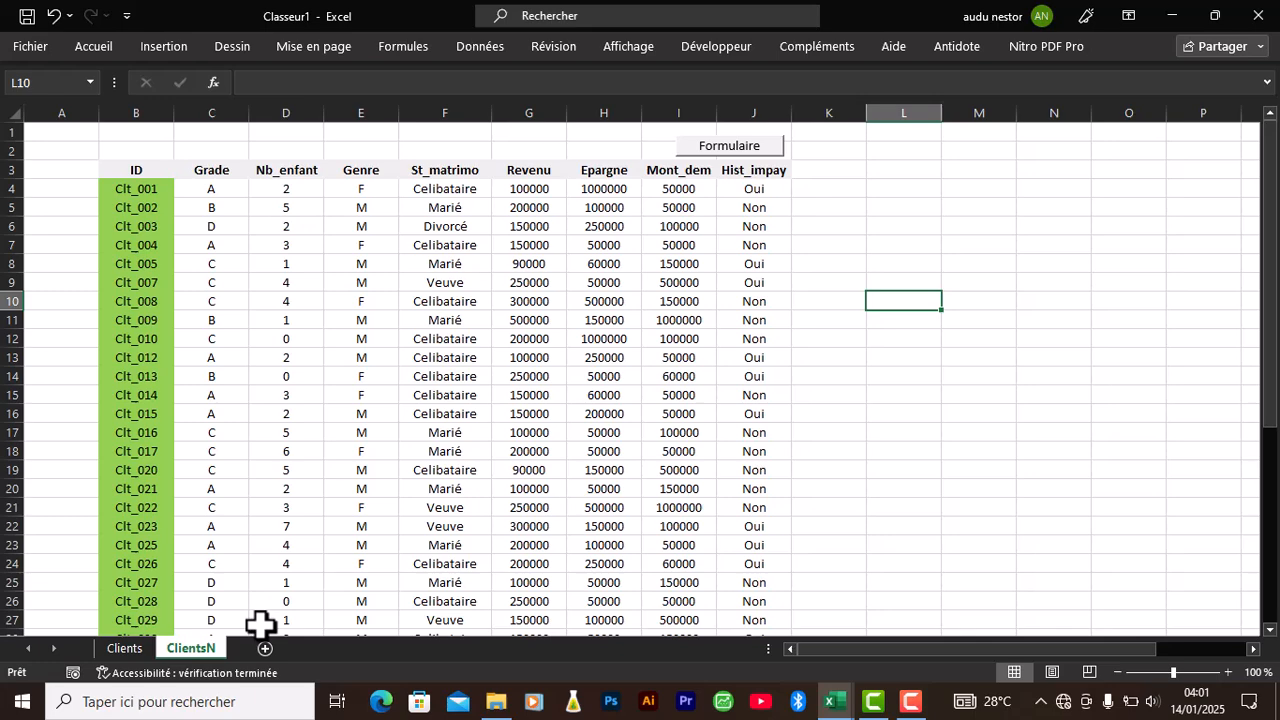
# Start a FILTRE formula in cell L10 of the ClientsN sheet with Clients!B4:J49 as its array
pyautogui.click(122, 650)
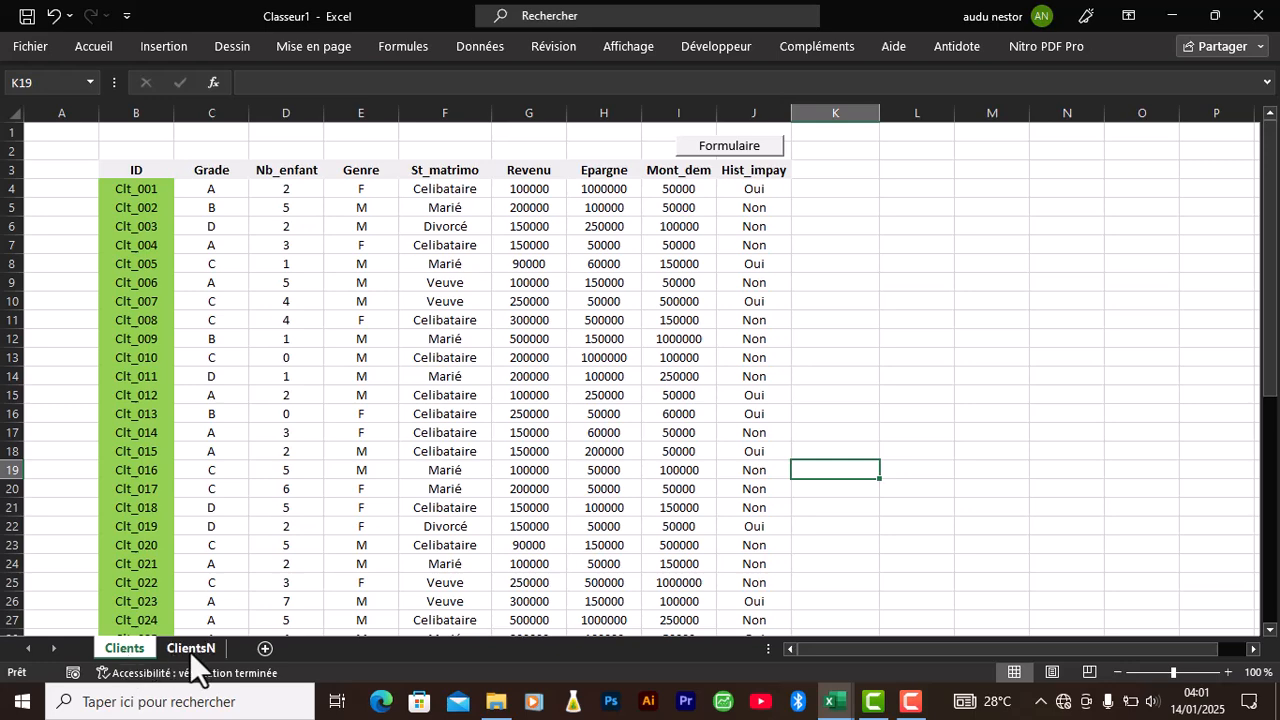
pyautogui.click(189, 650)
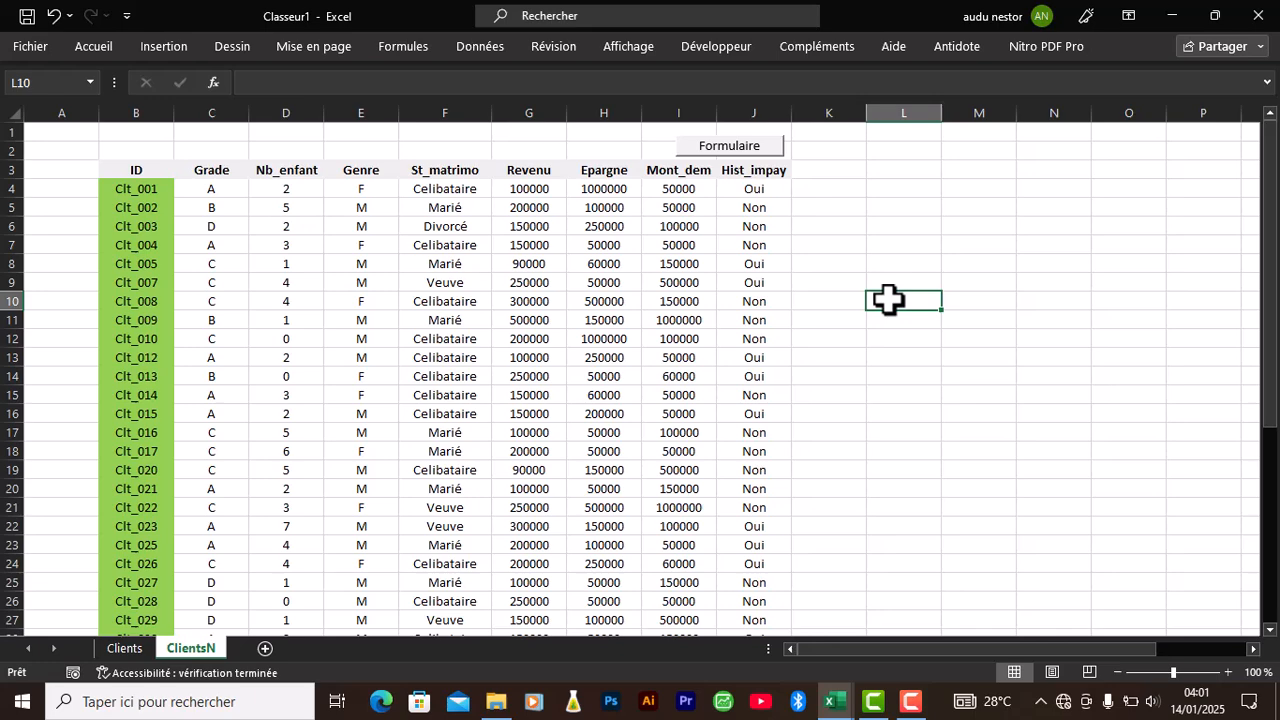
pyautogui.write('=')
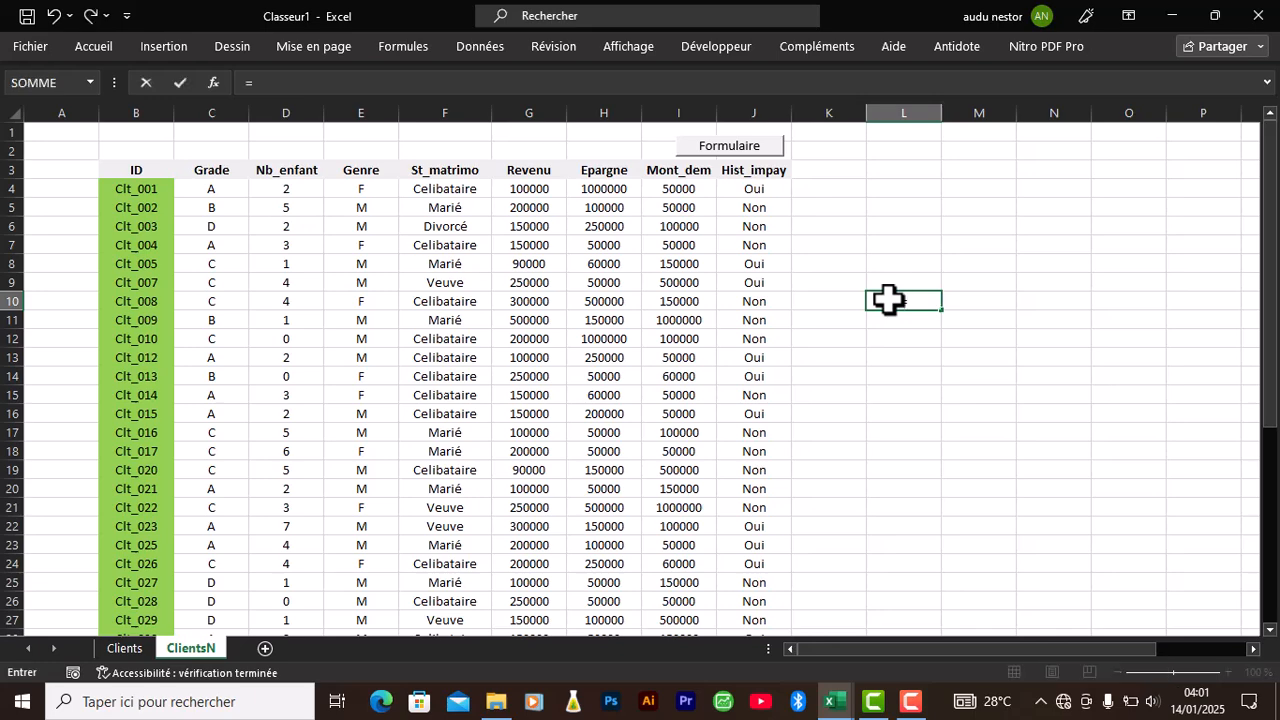
pyautogui.write('f')
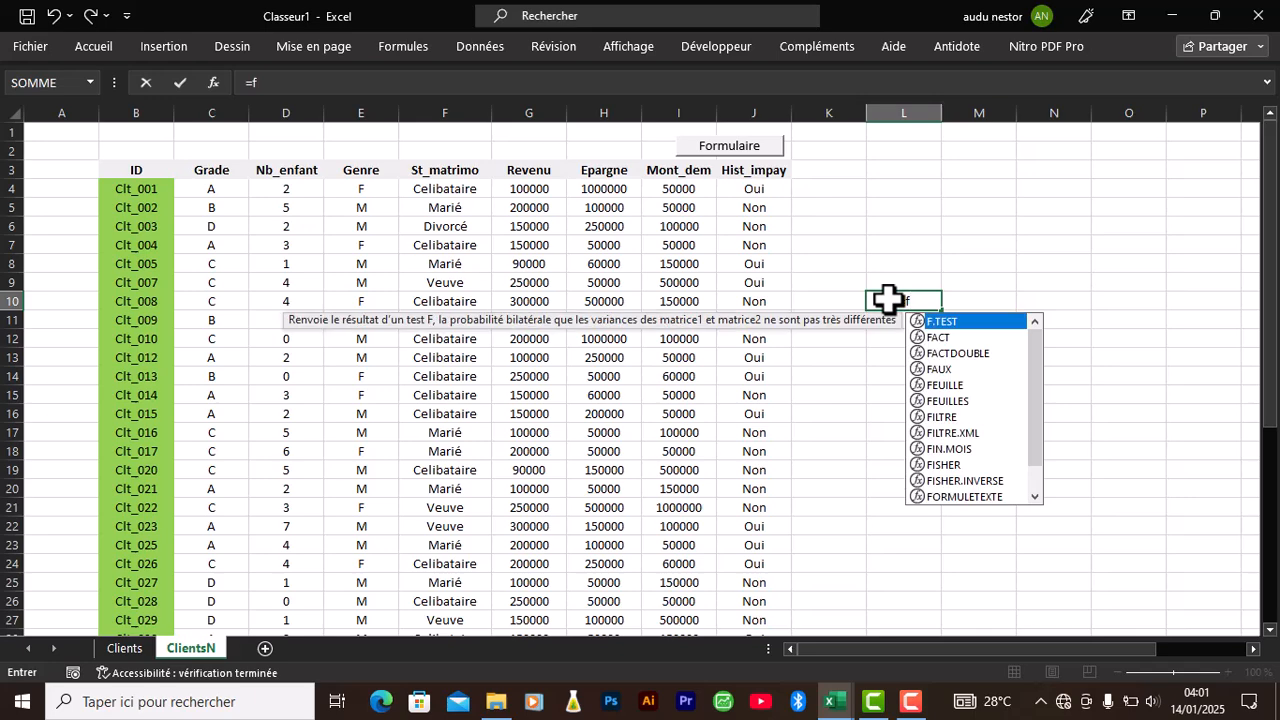
pyautogui.write('iltre')
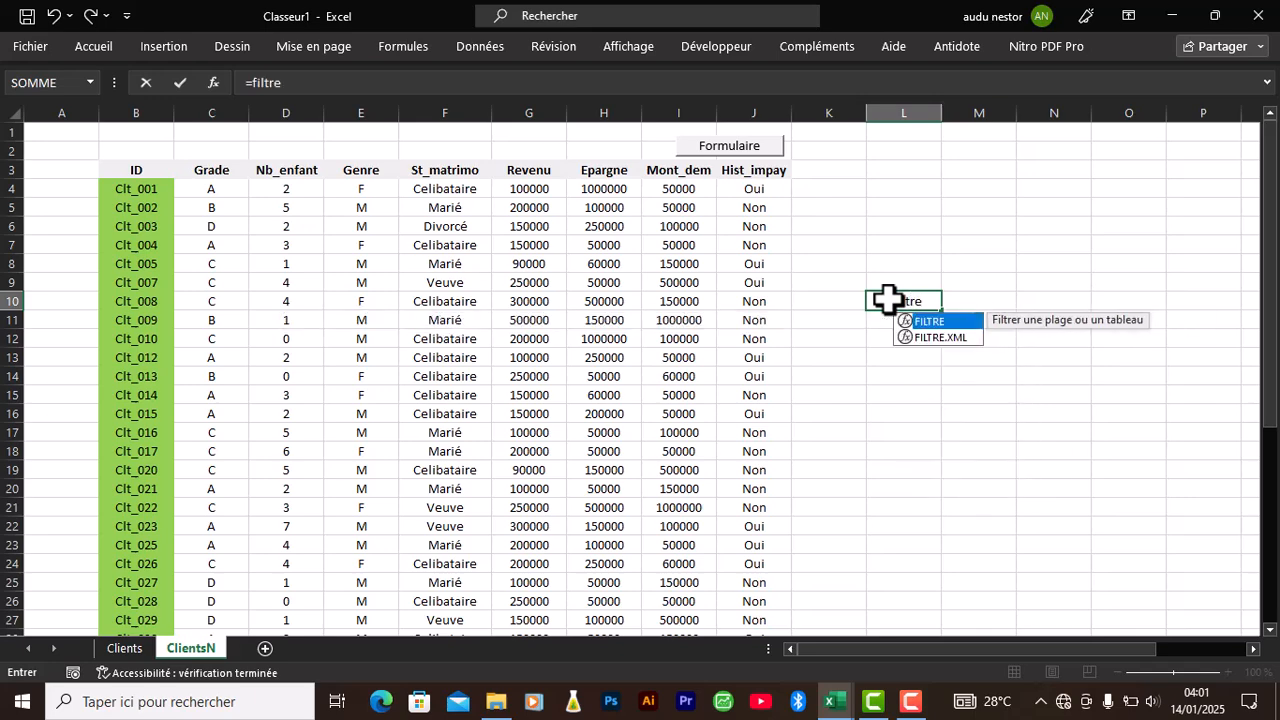
pyautogui.write('(')
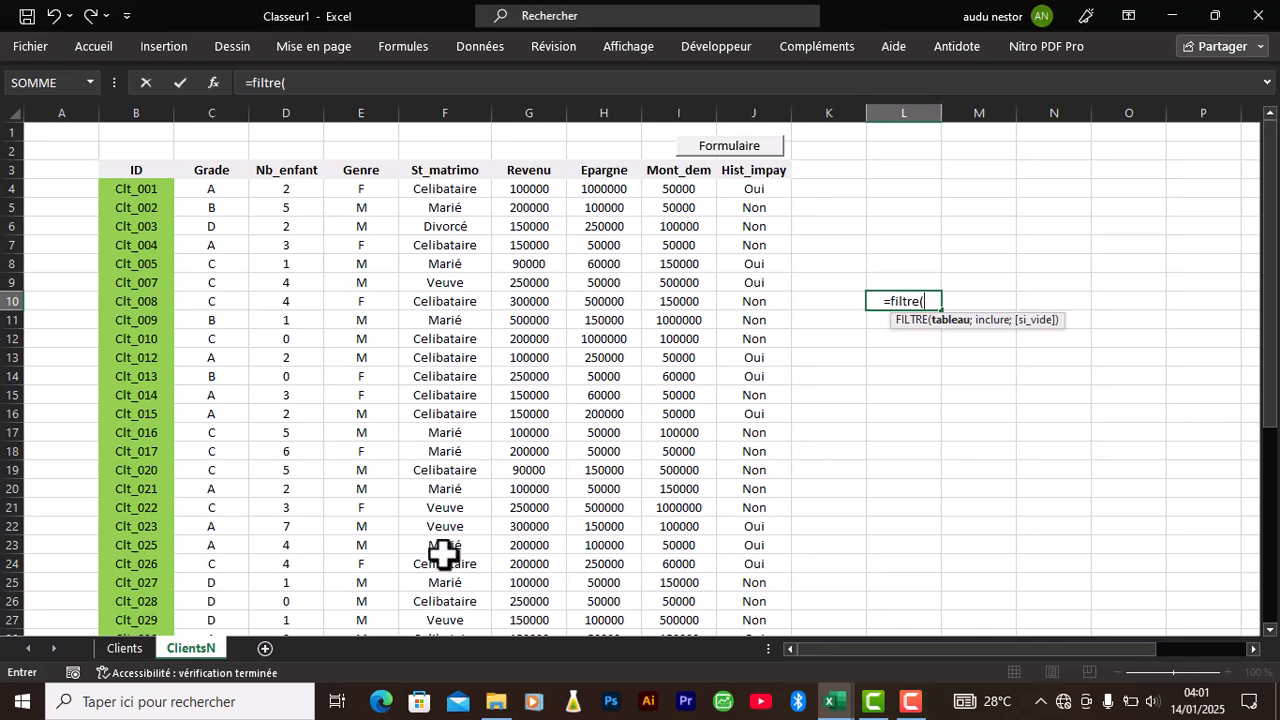
pyautogui.click(123, 648)
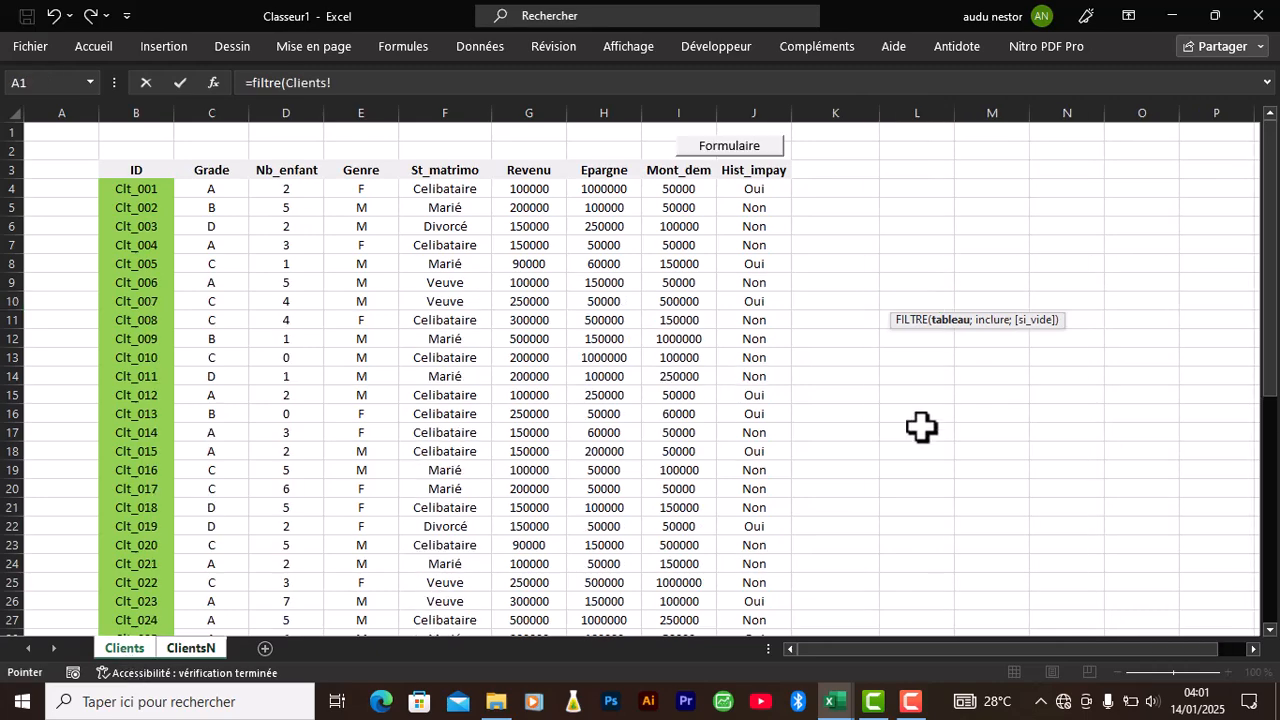
pyautogui.moveTo(1274, 362); pyautogui.dragTo(1272, 390)
pyautogui.click(118, 168)
pyautogui.moveTo(118, 168); pyautogui.dragTo(750, 555)
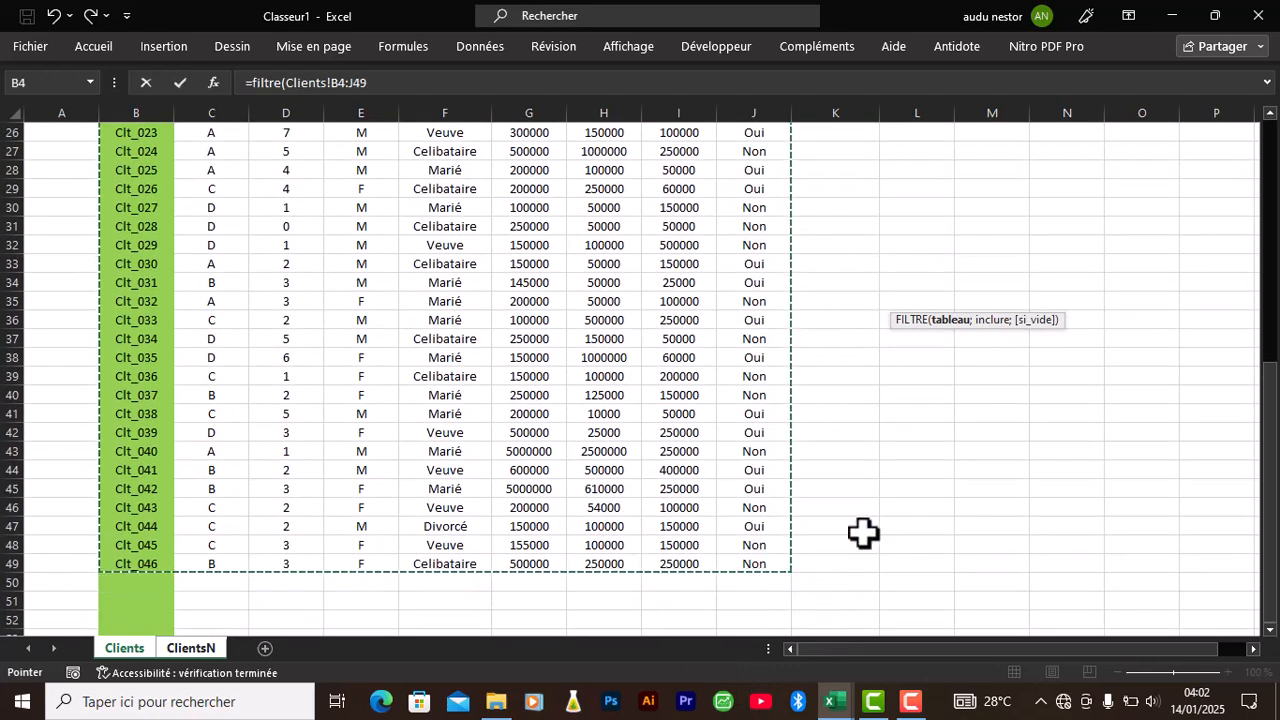
pyautogui.click(371, 83)
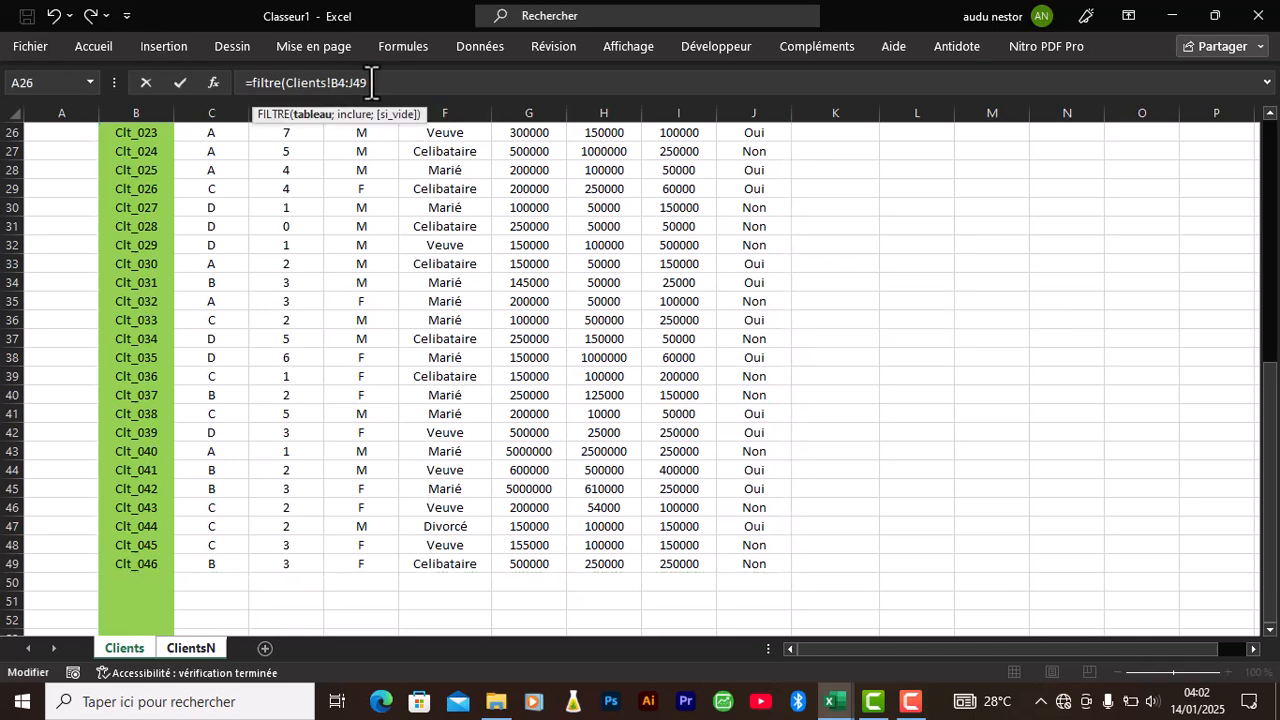
# Add an NB.SI function as the FILTRE include argument, with ClientsN!B4:B43 as its range
pyautogui.write(';')
pyautogui.click(193, 647)
pyautogui.press('BackSpace')
pyautogui.press('BackSpace')
pyautogui.press('BackSpace')
pyautogui.press('BackSpace')
pyautogui.press('BackSpace')
pyautogui.press('BackSpace')
pyautogui.press('BackSpace')
pyautogui.press('BackSpace')
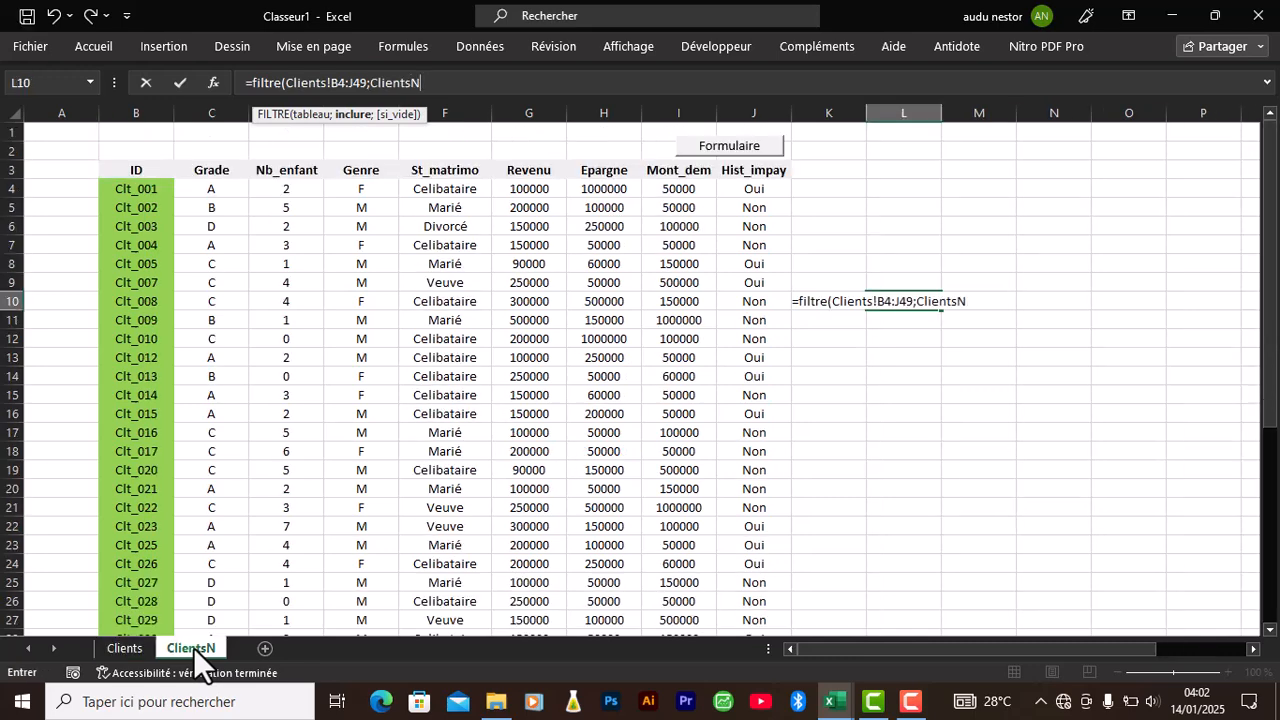
pyautogui.press('BackSpace')
pyautogui.write('nb')
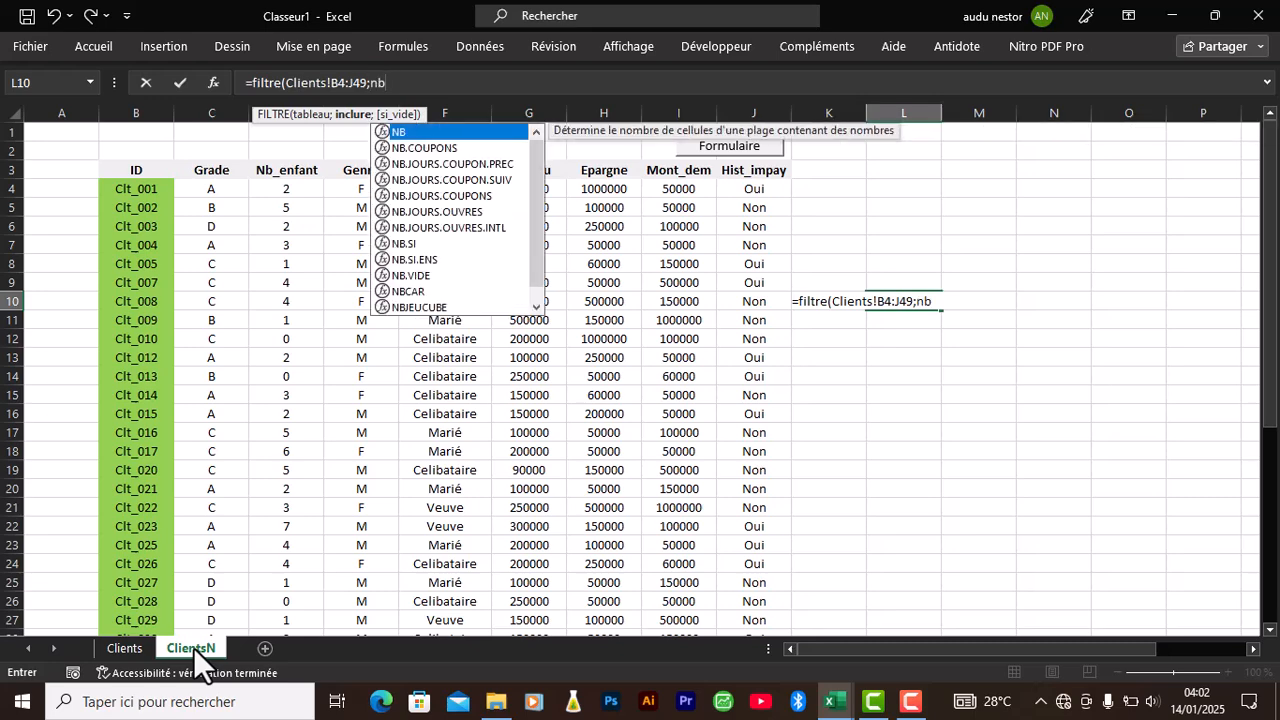
pyautogui.doubleClick(406, 244)
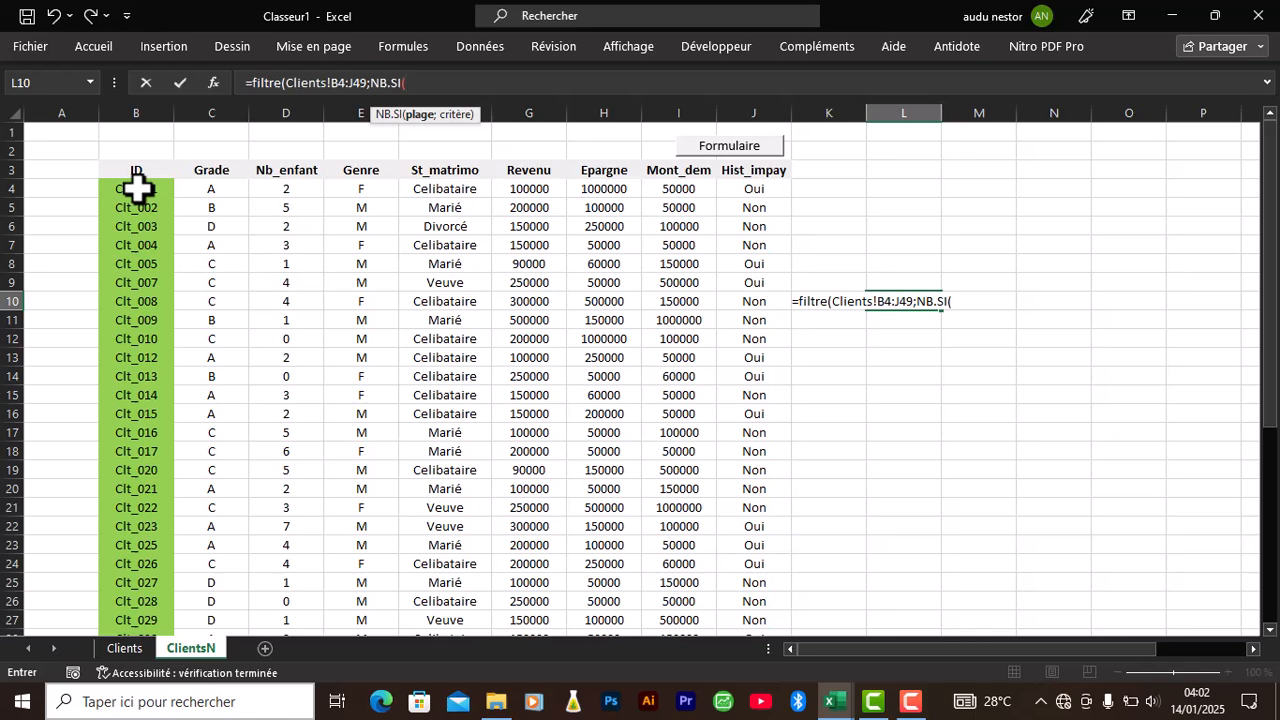
pyautogui.click(137, 188)
pyautogui.moveTo(137, 188); pyautogui.dragTo(141, 577)
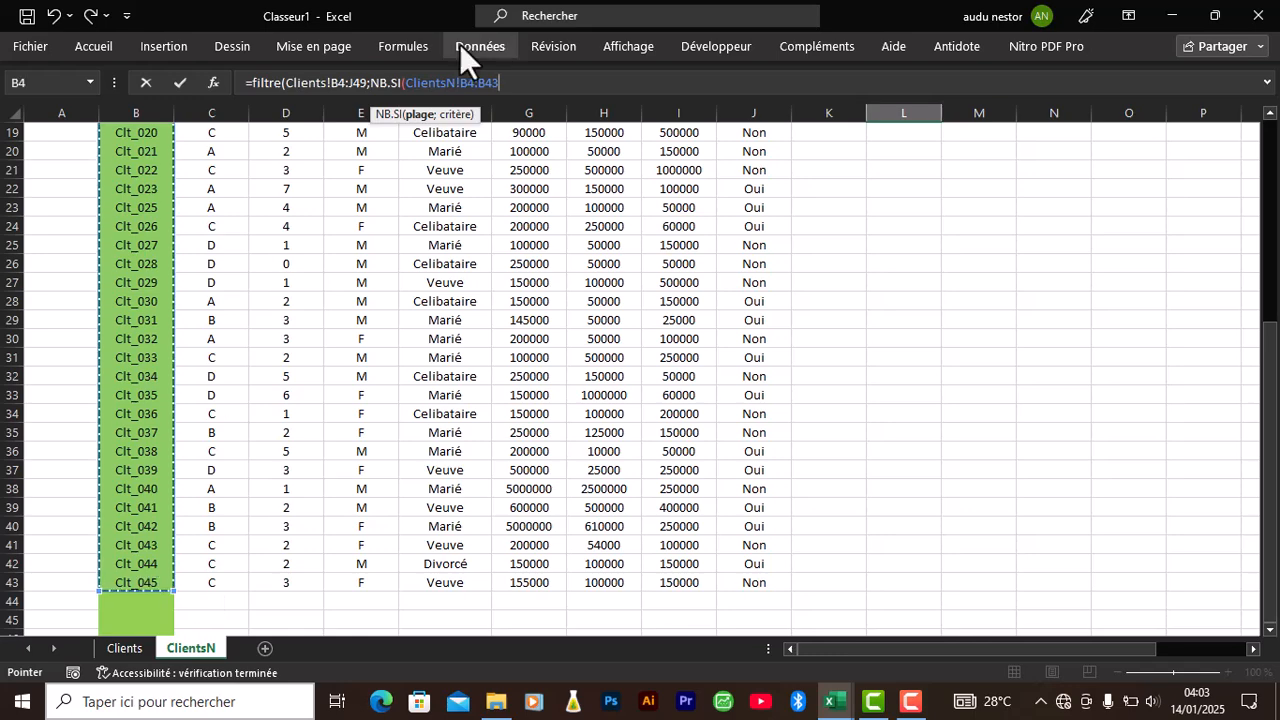
# Set the NB.SI criterion to Clients!B4:B49 and require the count to equal 0
pyautogui.write(';')
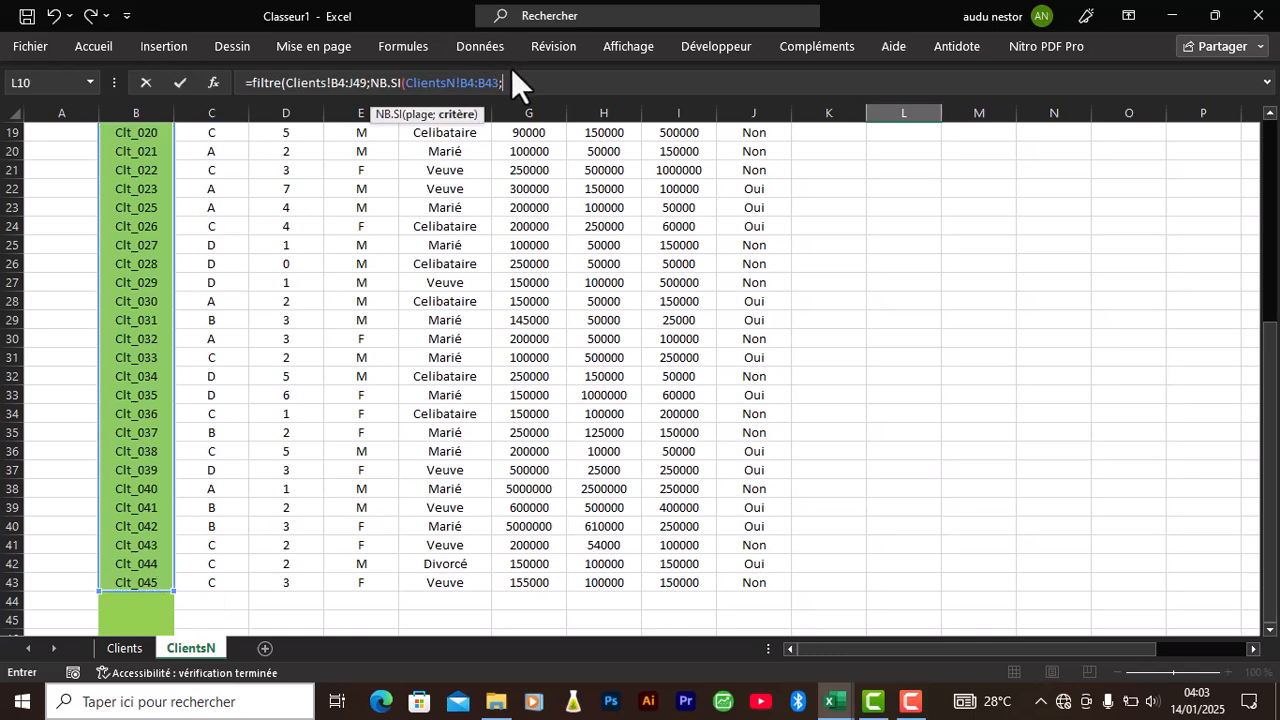
pyautogui.click(119, 648)
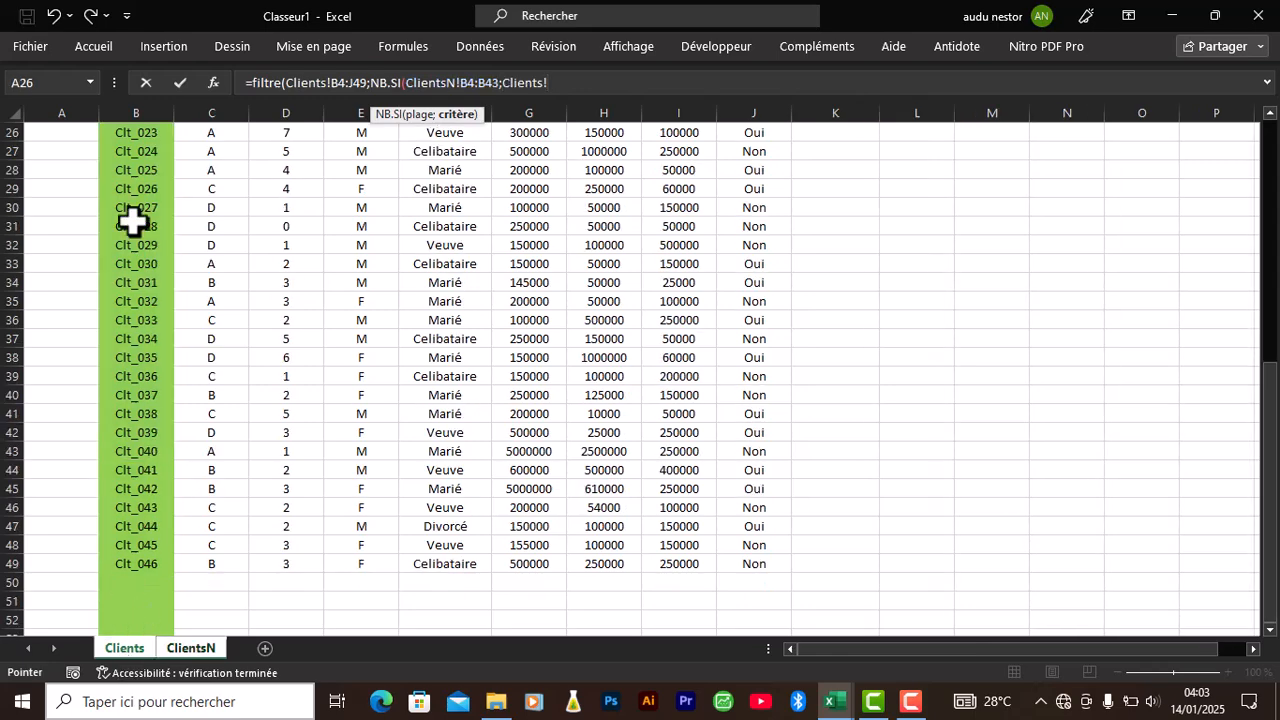
pyautogui.moveTo(1270, 432); pyautogui.dragTo(1270, 172)
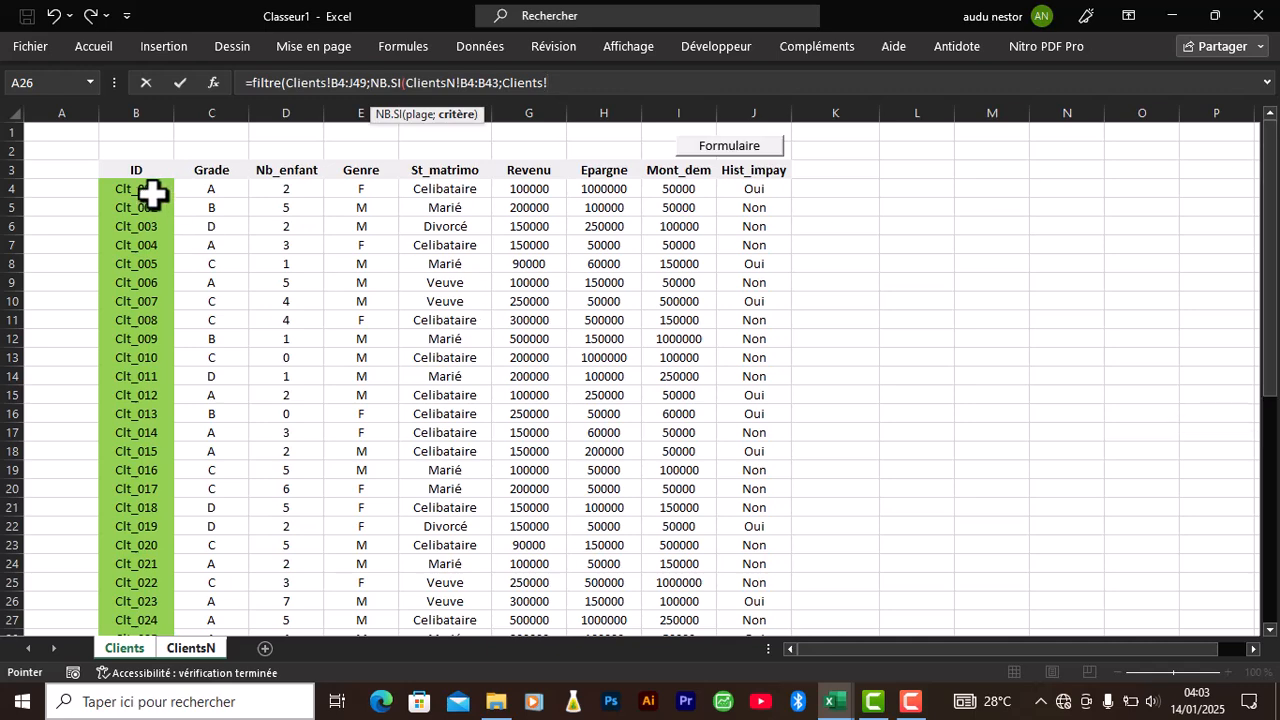
pyautogui.moveTo(133, 188); pyautogui.dragTo(130, 580)
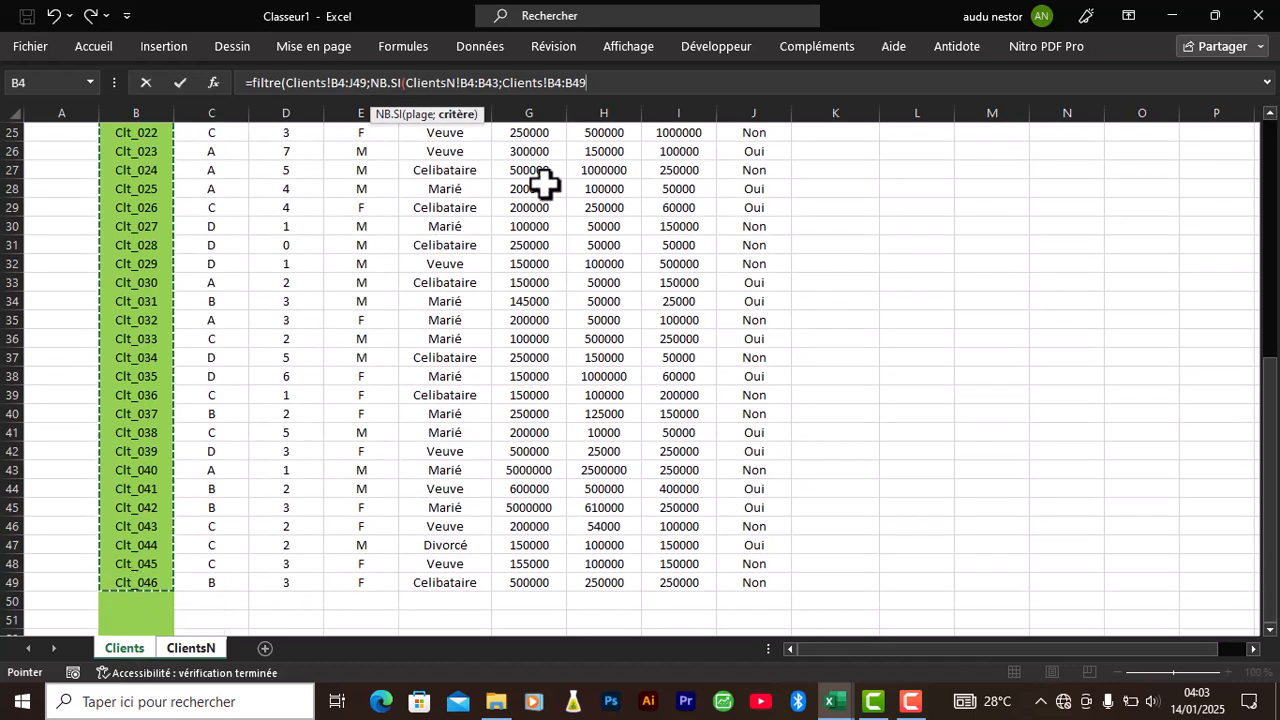
pyautogui.click(593, 82)
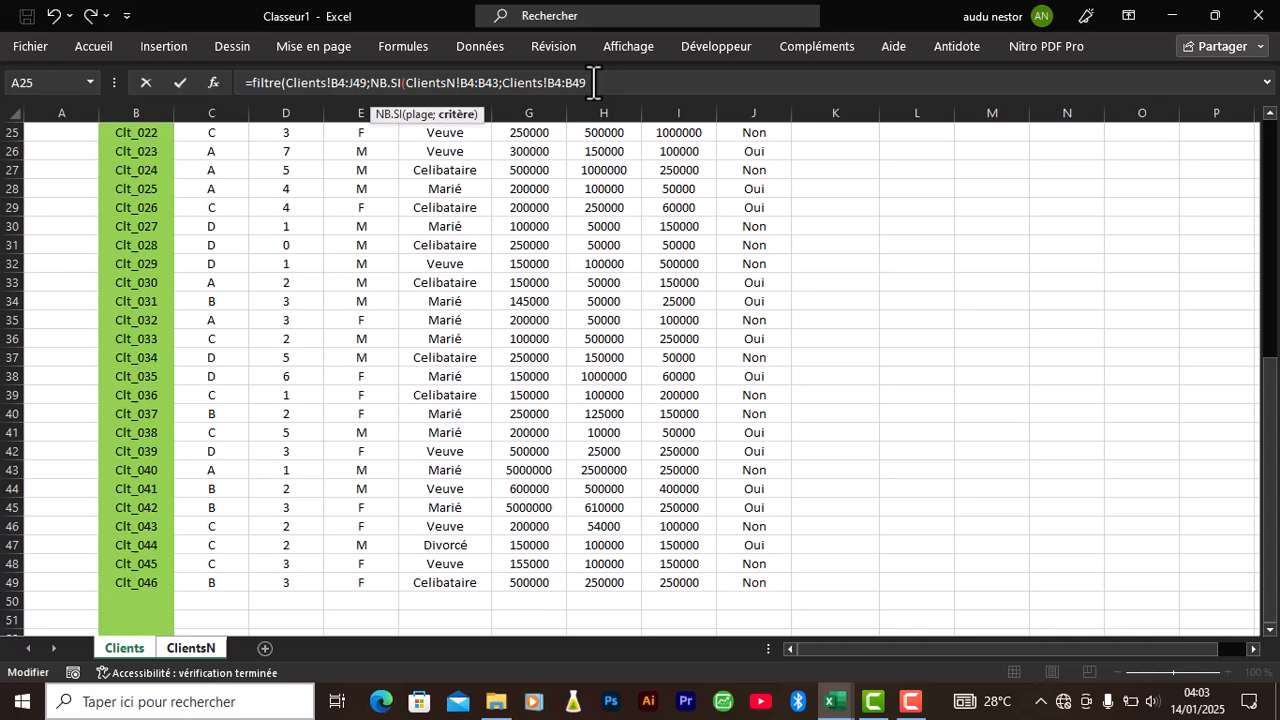
pyautogui.write(')=0')
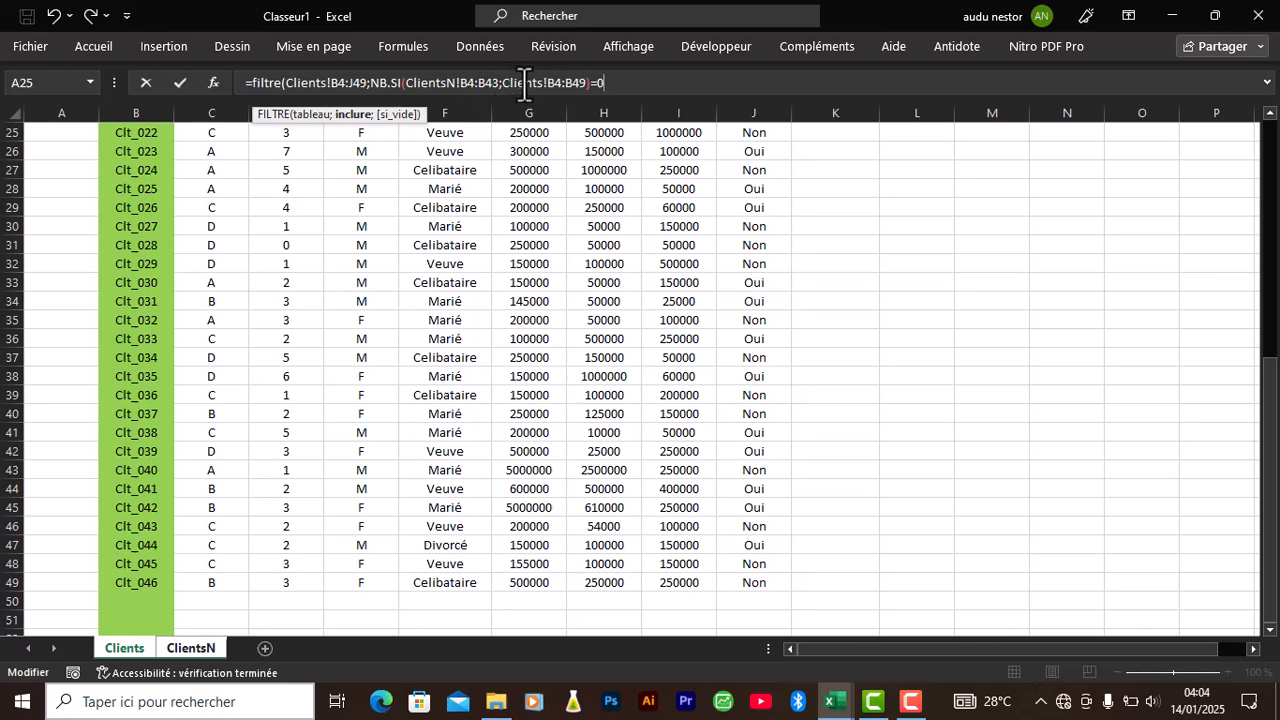
# Complete the FILTRE formula with an empty string "" as the if-empty argument and enter it
pyautogui.write(')')
pyautogui.write(';')
pyautogui.write('"")')
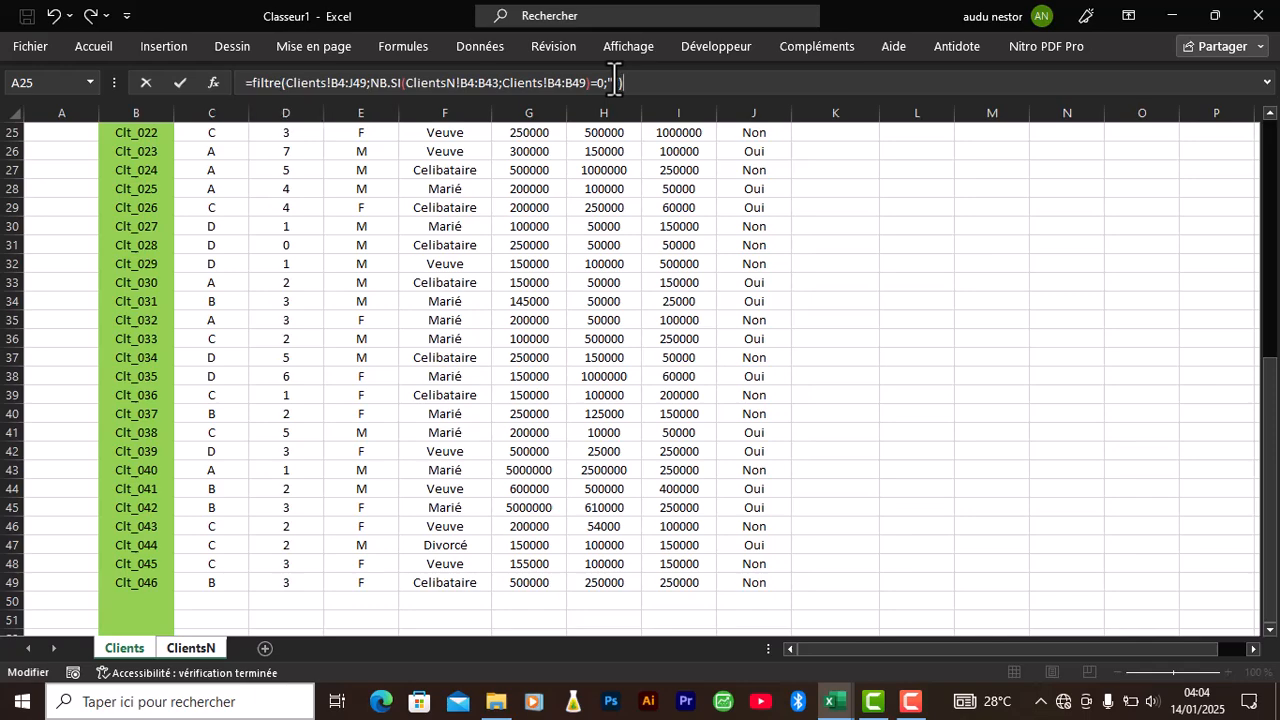
pyautogui.press('Return')
# Examine all columns of the client rows returned by the FILTRE formula on the ClientsN sheet
pyautogui.moveTo(1274, 375); pyautogui.dragTo(1275, 198)
pyautogui.moveTo(966, 653); pyautogui.dragTo(1106, 641)
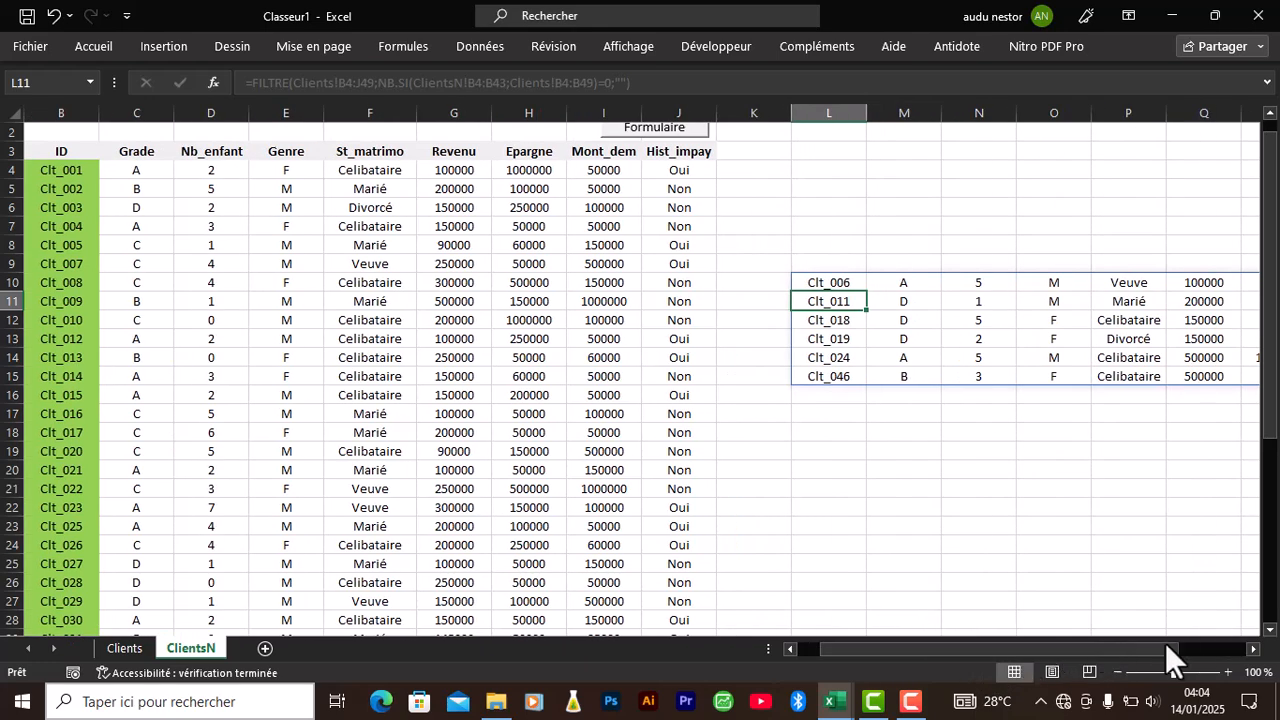
pyautogui.click(1254, 648)
pyautogui.click(1254, 648)
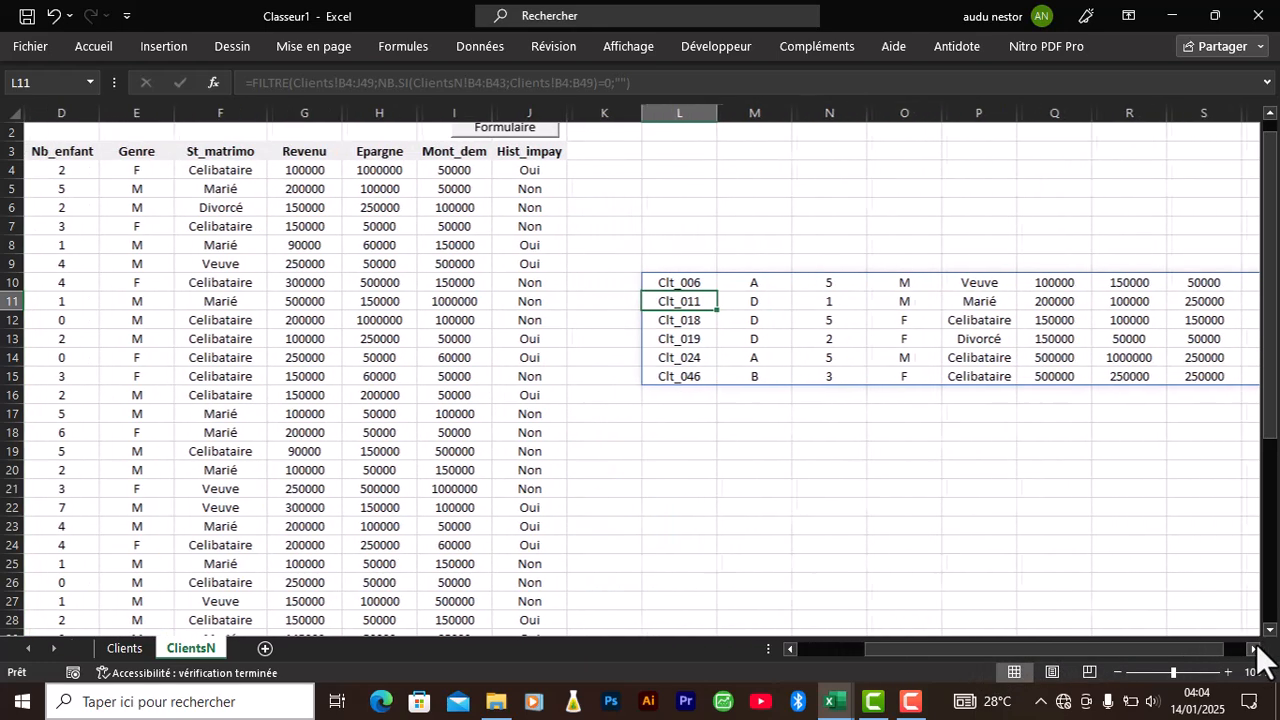
pyautogui.click(1254, 648)
pyautogui.click(1254, 648)
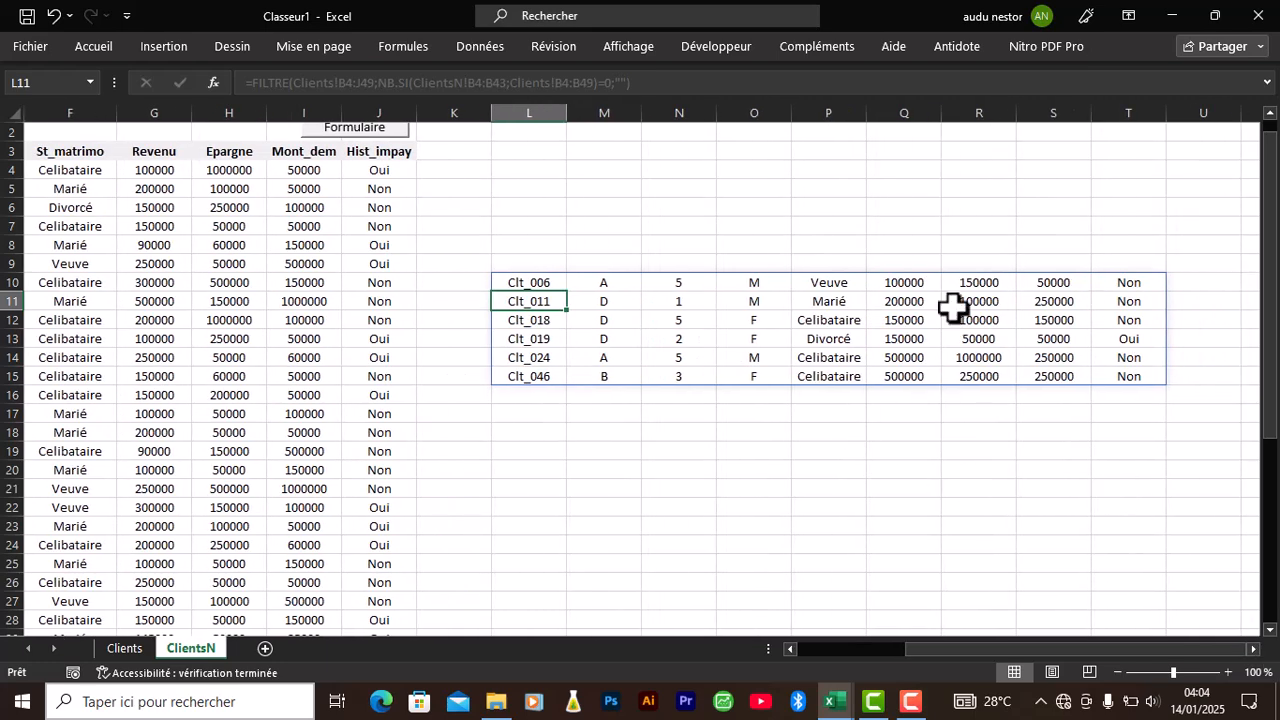
pyautogui.click(580, 455)
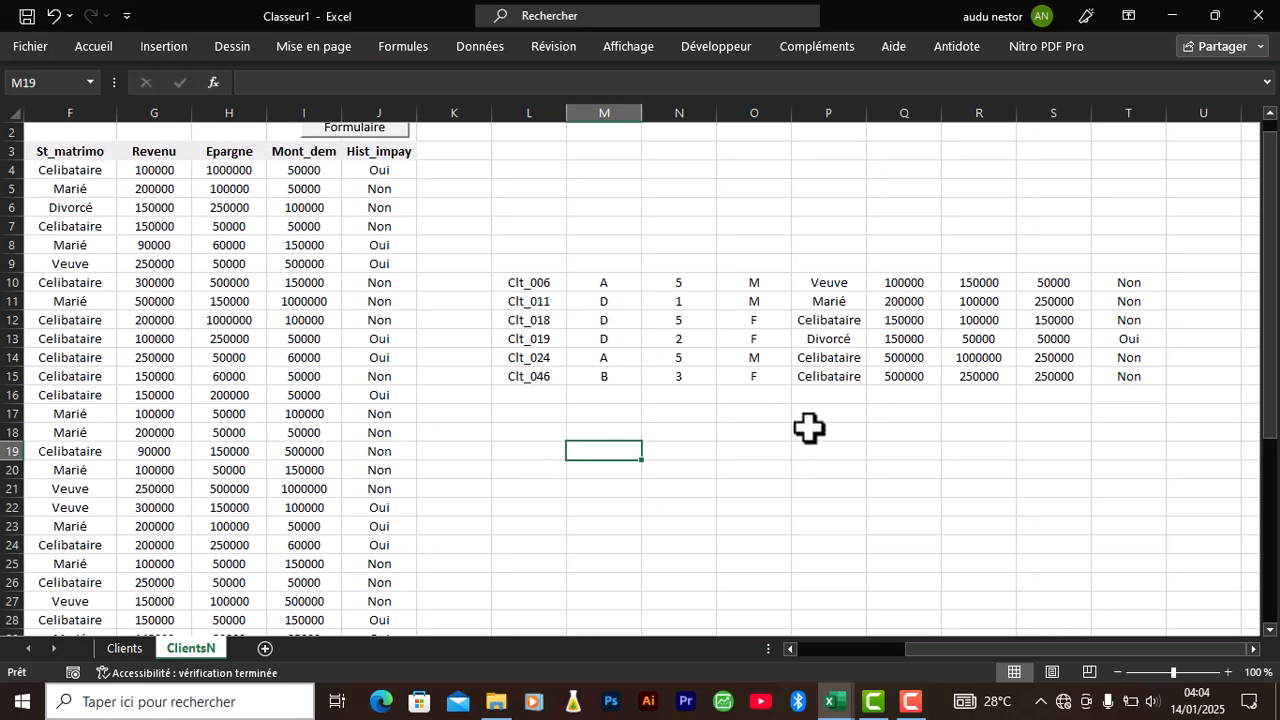
# Open the client form on the Clients sheet and enter 2 children, marital status Celibataire and grade B
pyautogui.click(126, 652)
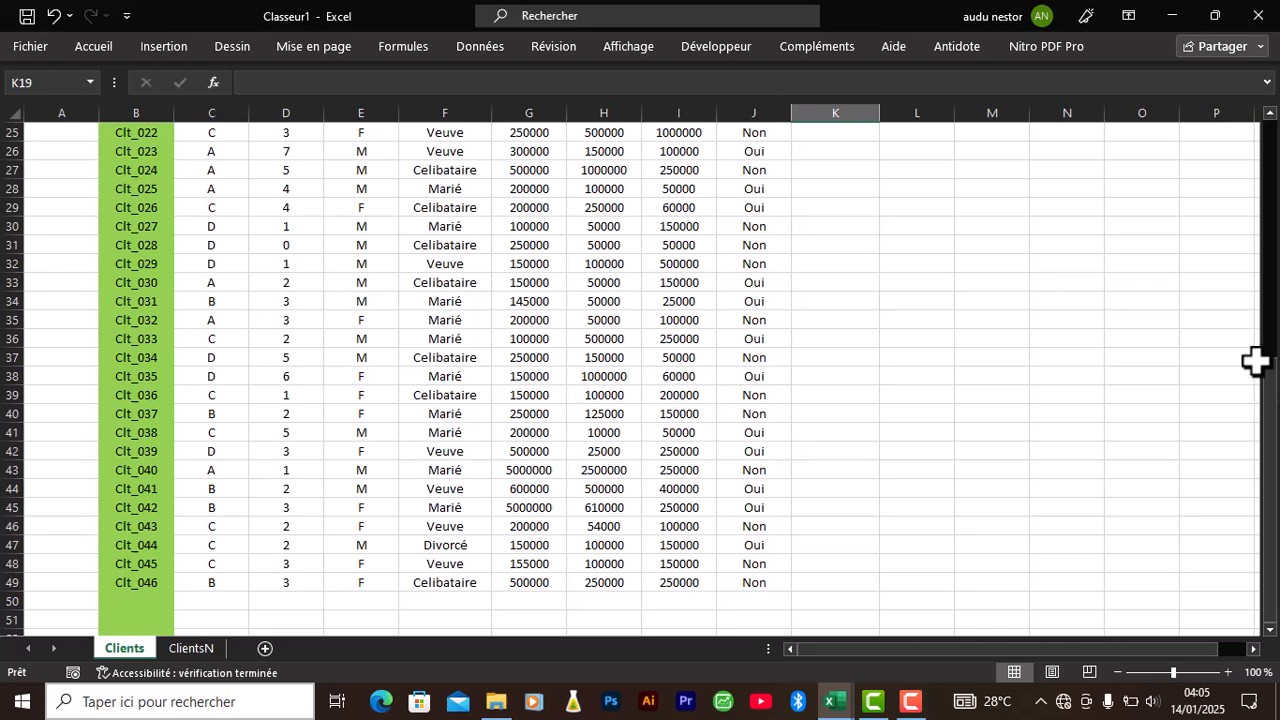
pyautogui.moveTo(1270, 390); pyautogui.dragTo(1270, 160)
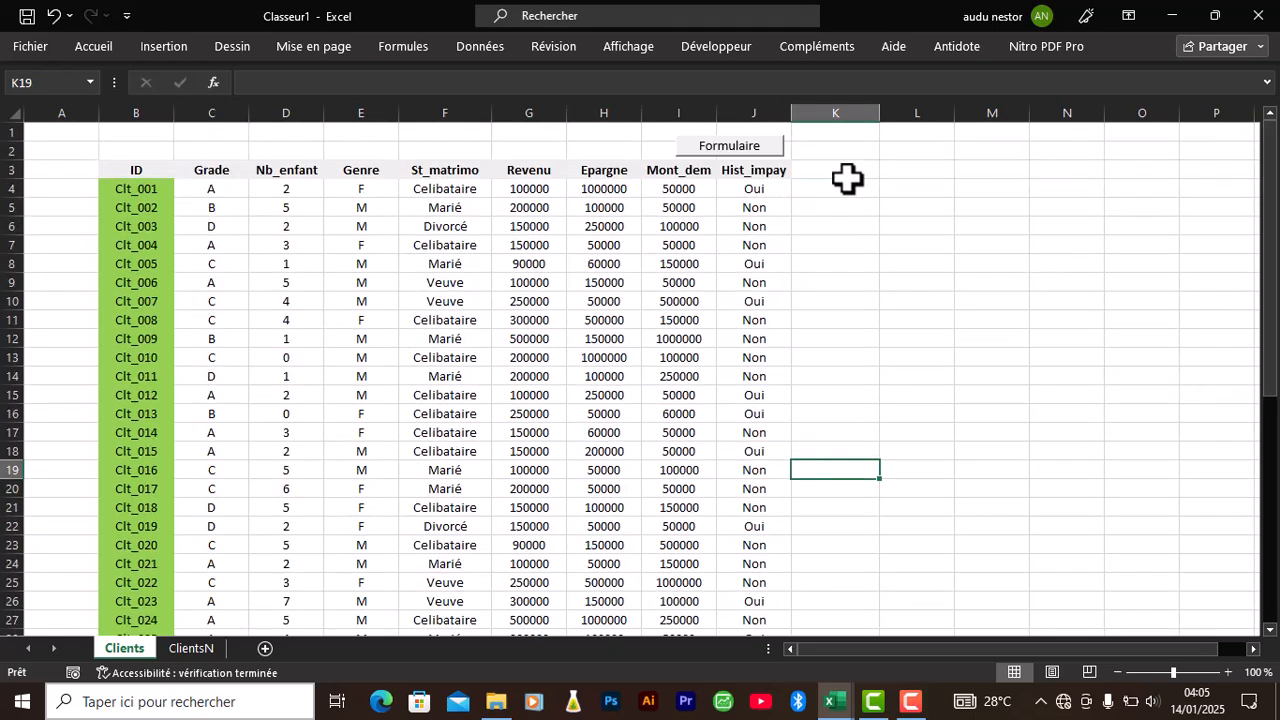
pyautogui.click(731, 148)
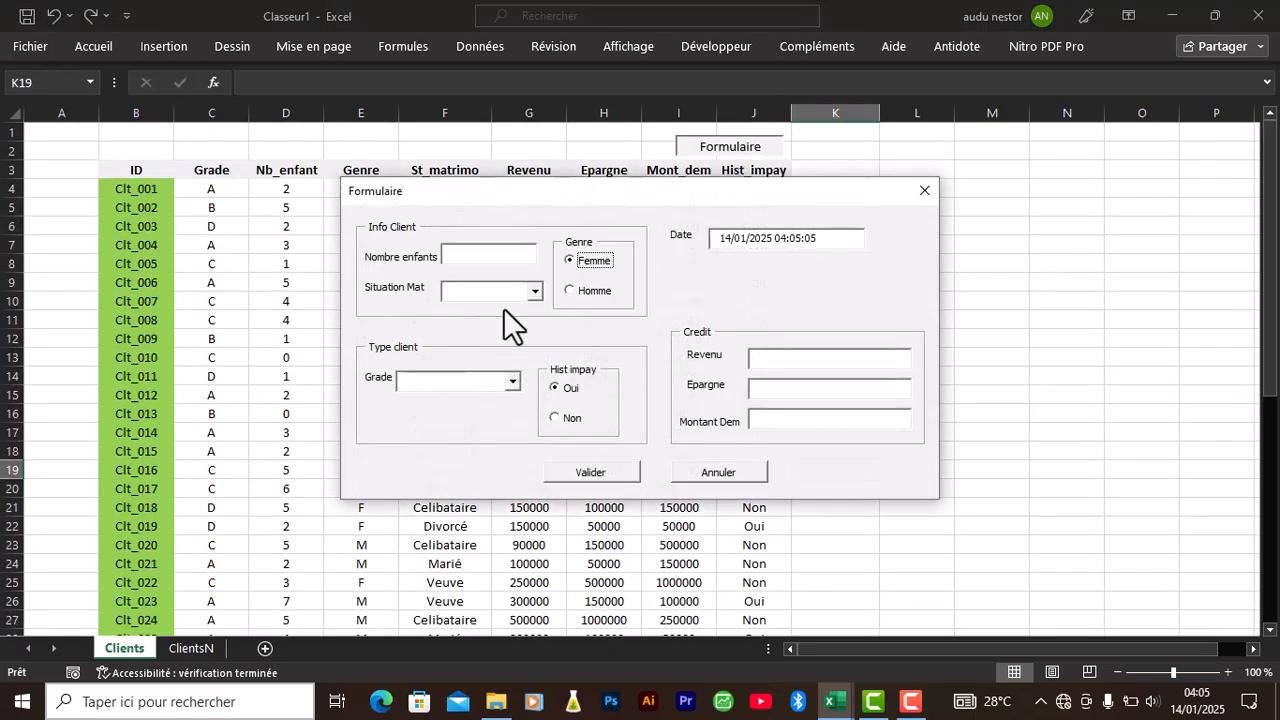
pyautogui.click(464, 252)
pyautogui.click(534, 292)
pyautogui.click(486, 323)
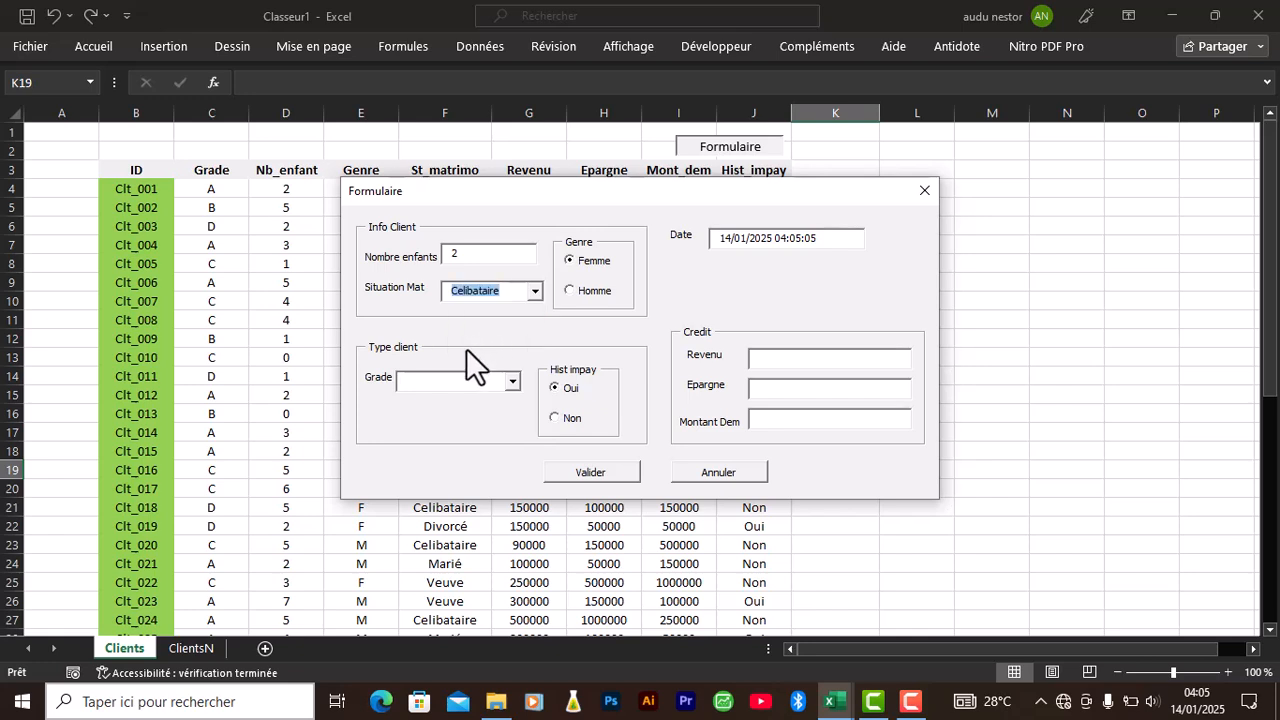
pyautogui.click(512, 381)
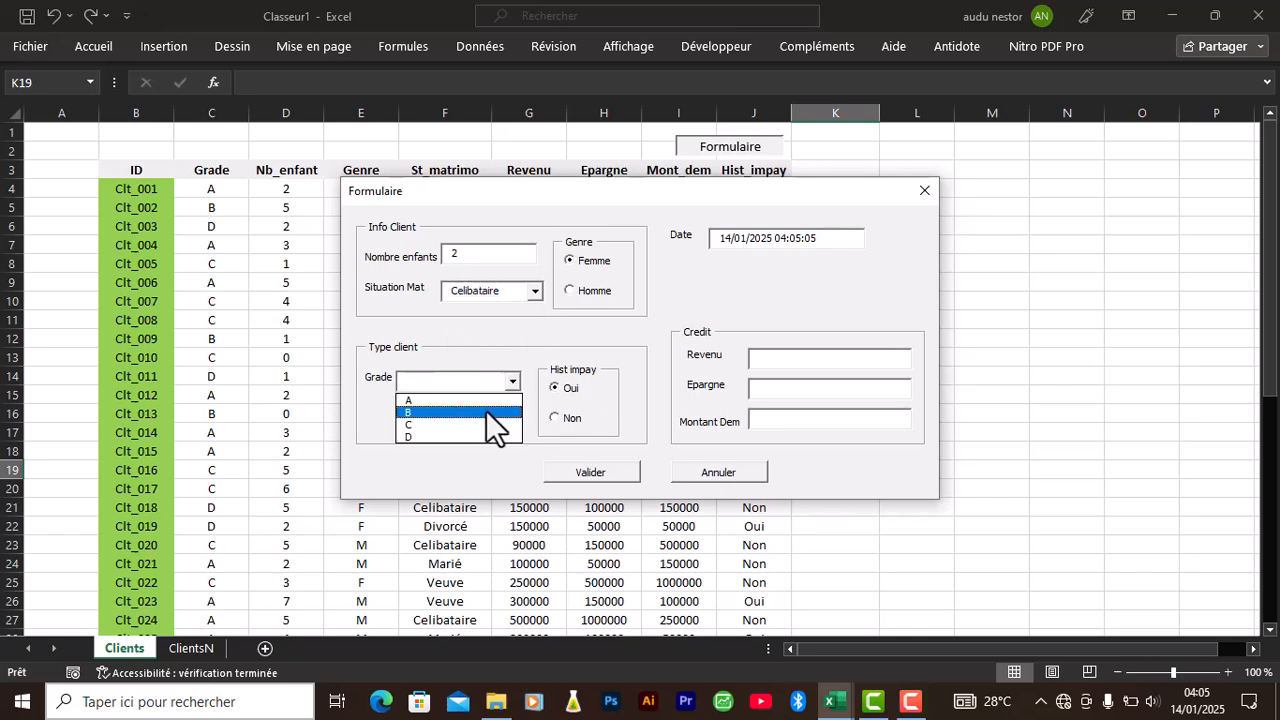
pyautogui.click(486, 410)
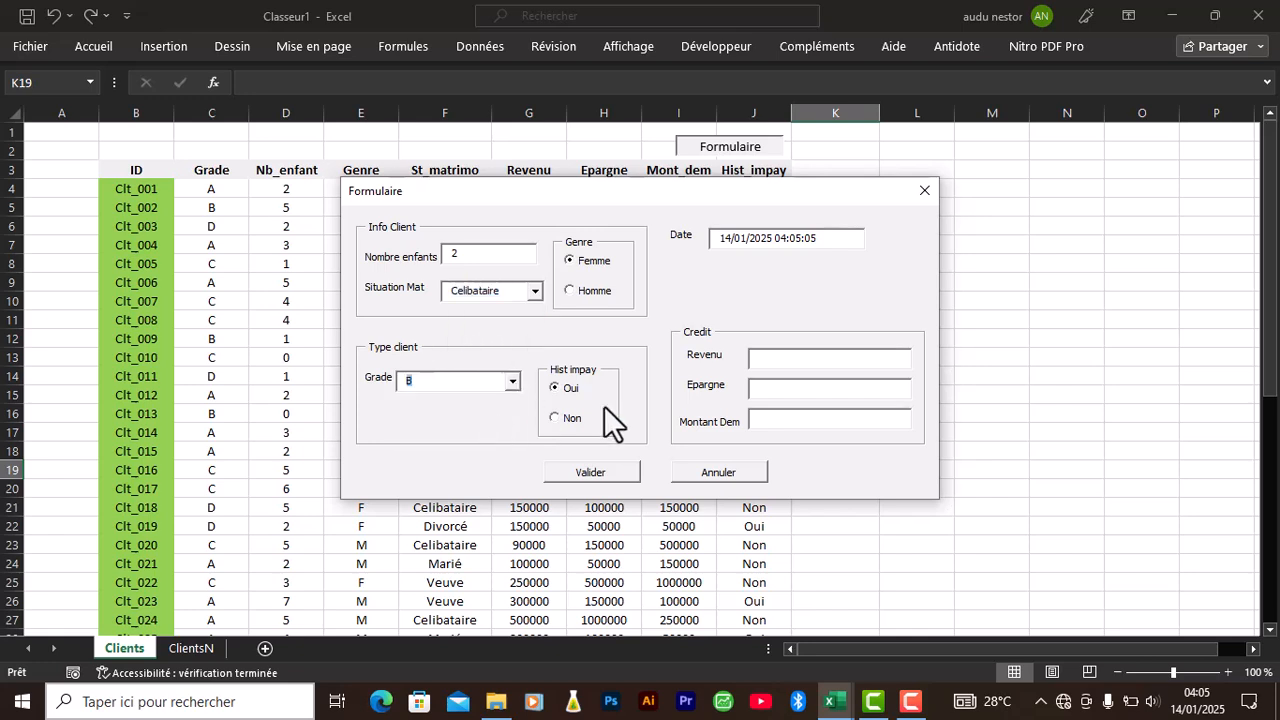
# Enter Revenu 500000, Epargne 250000 and Montant Dem 150000, submit the client record and close the form
pyautogui.click(777, 359)
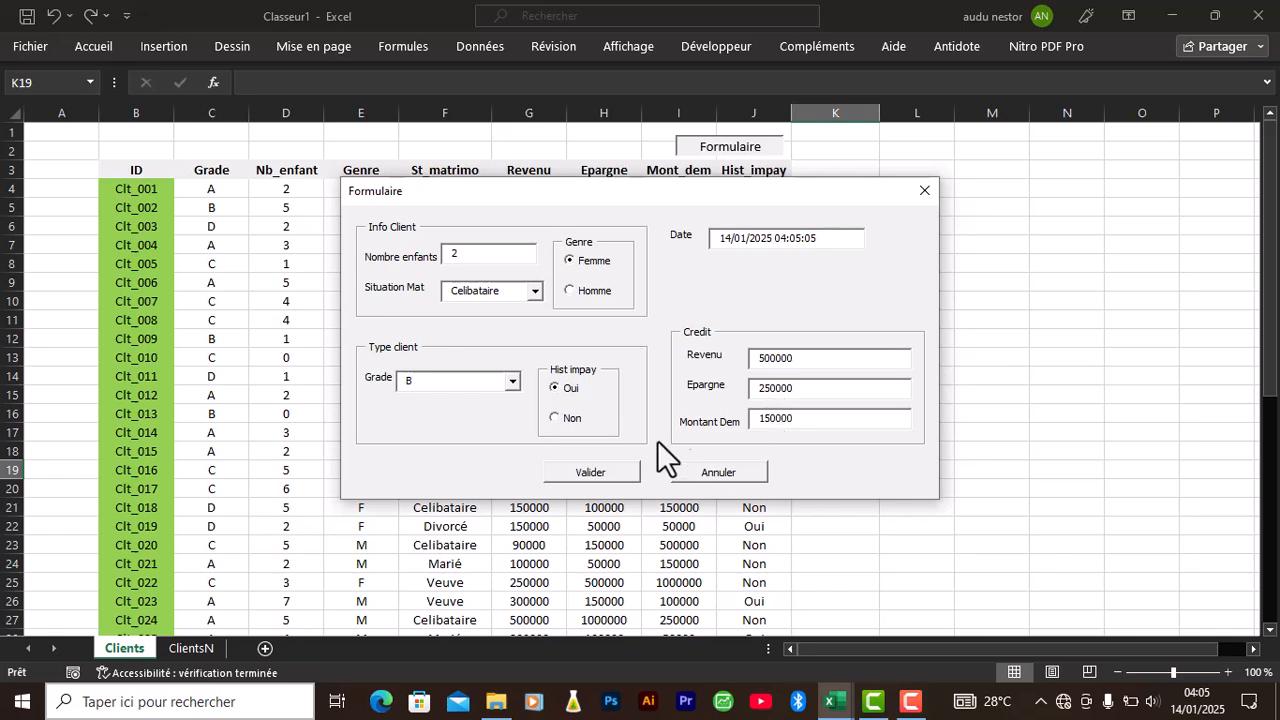
pyautogui.click(595, 468)
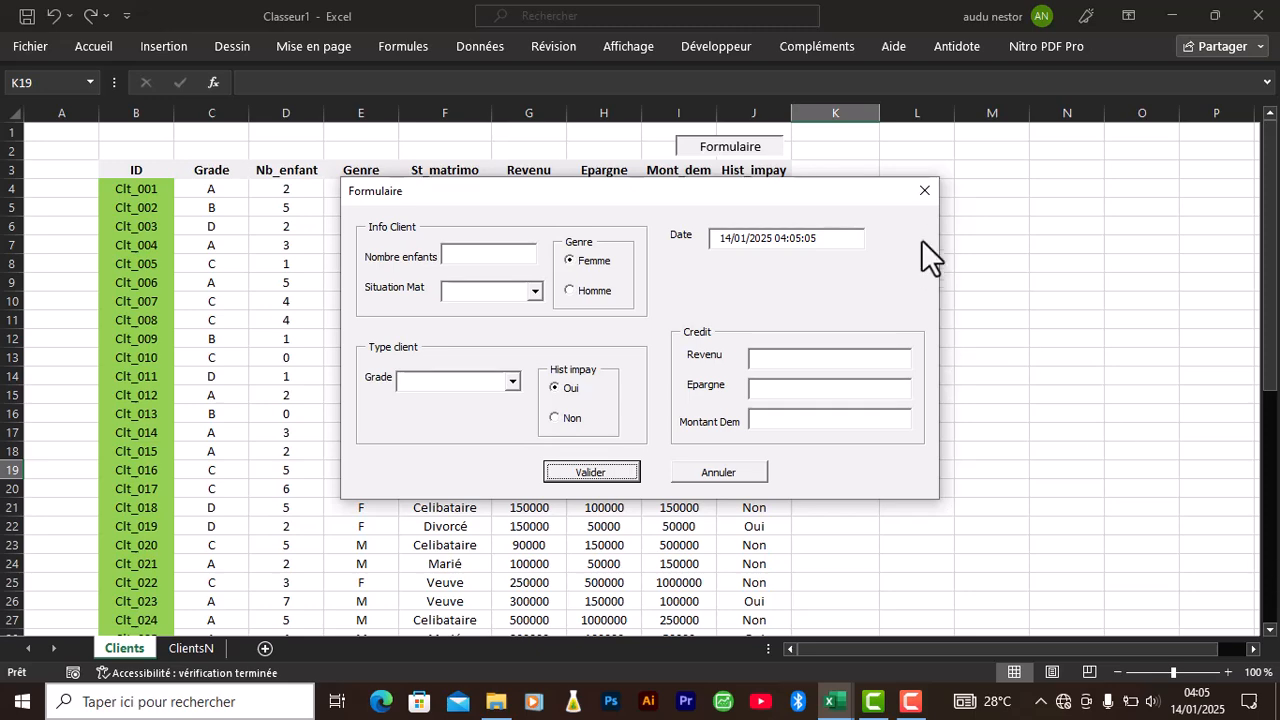
pyautogui.click(922, 200)
# Check the last record on the Clients sheet against the FILTRE results on the ClientsN sheet
pyautogui.moveTo(1272, 364); pyautogui.dragTo(1275, 652)
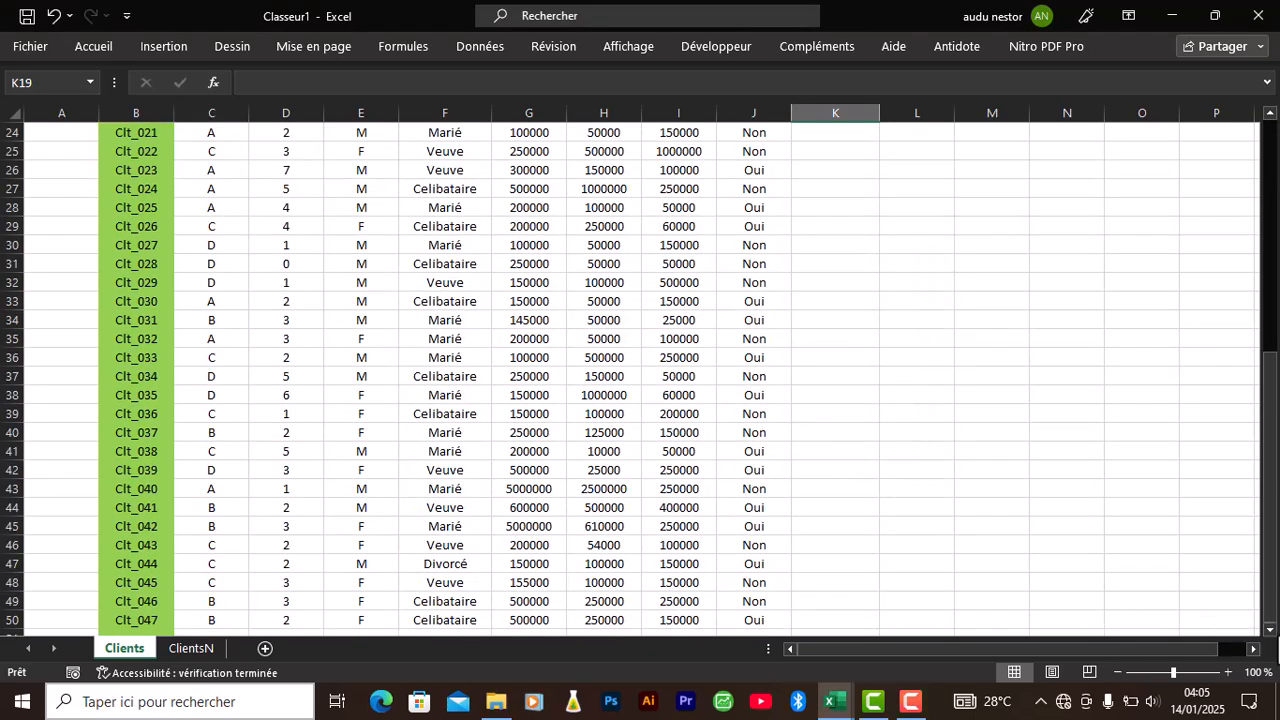
pyautogui.click(1270, 630)
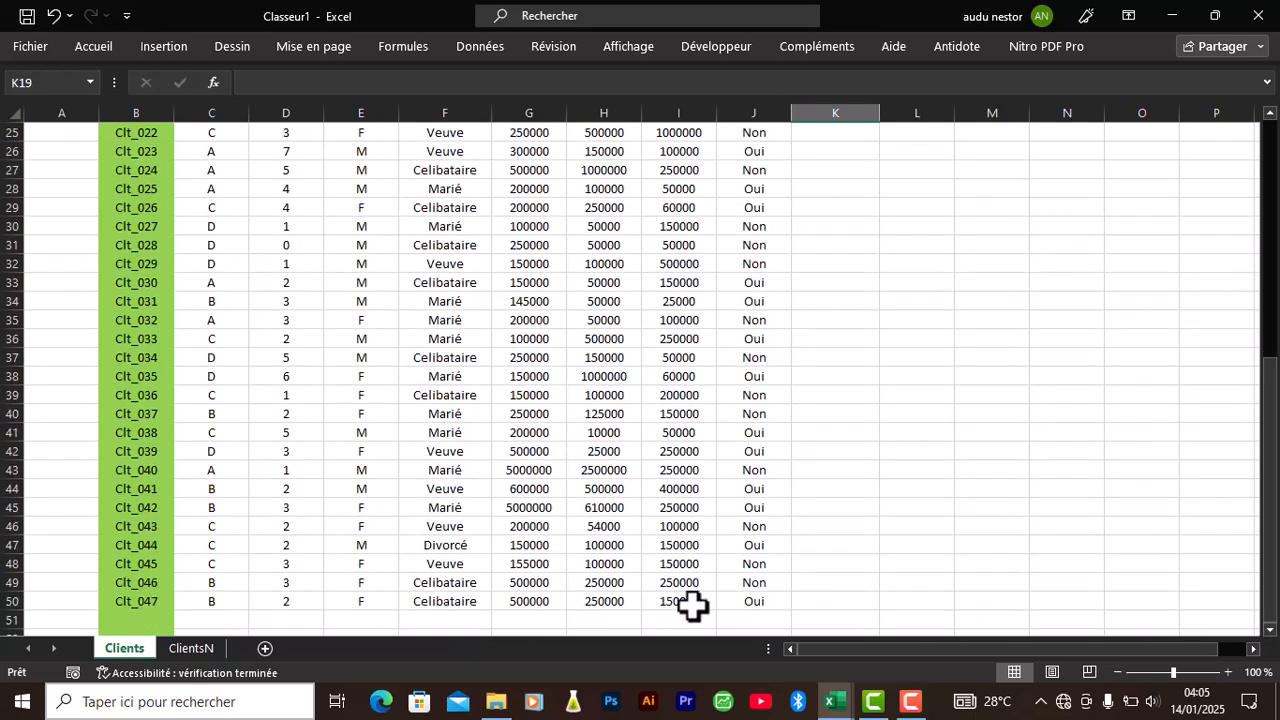
pyautogui.click(200, 647)
pyautogui.moveTo(1266, 420); pyautogui.dragTo(1271, 380)
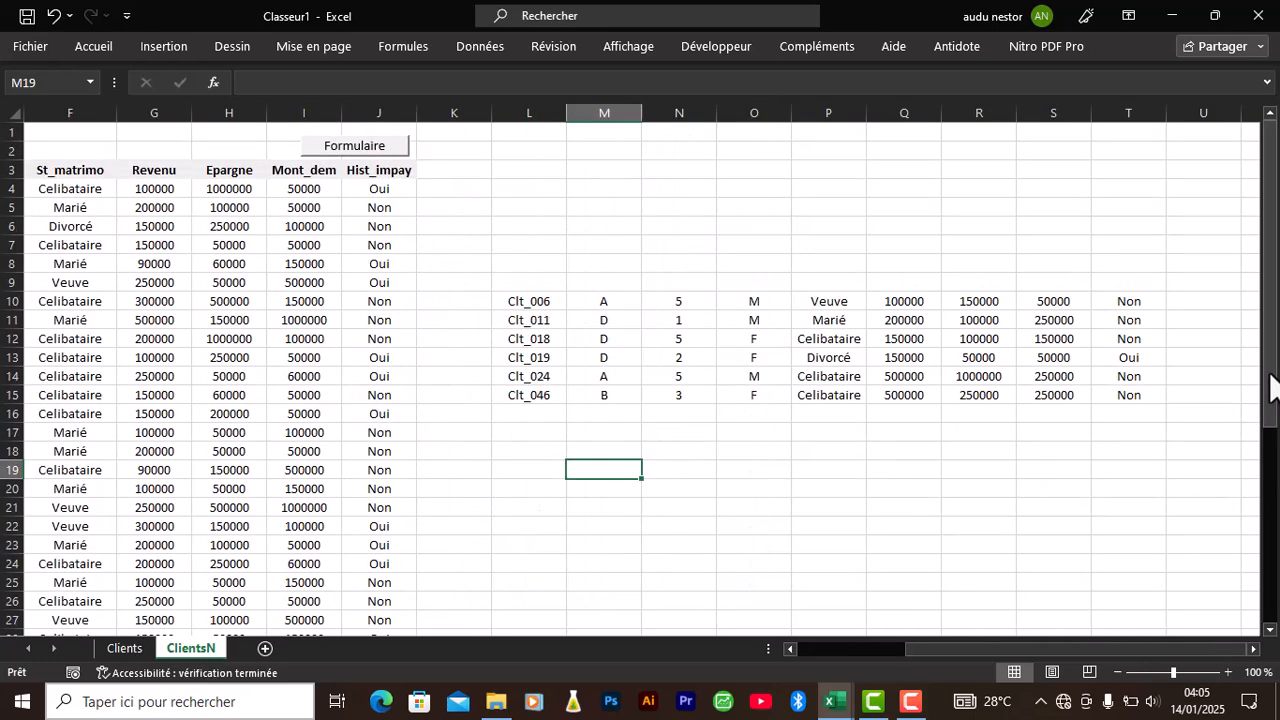
# Examine the ranges in the FILTRE formula of cell L10 against the full client list on the ClientsN sheet
pyautogui.click(510, 300)
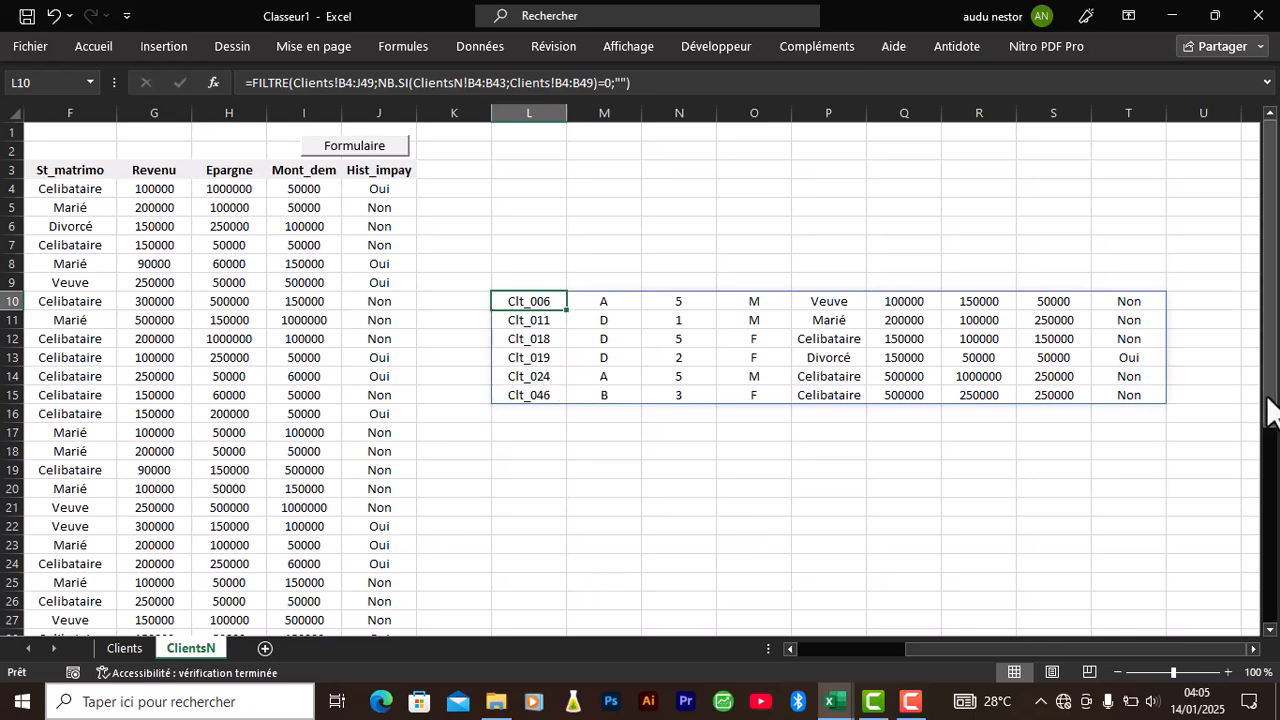
pyautogui.moveTo(1268, 408); pyautogui.dragTo(1274, 628)
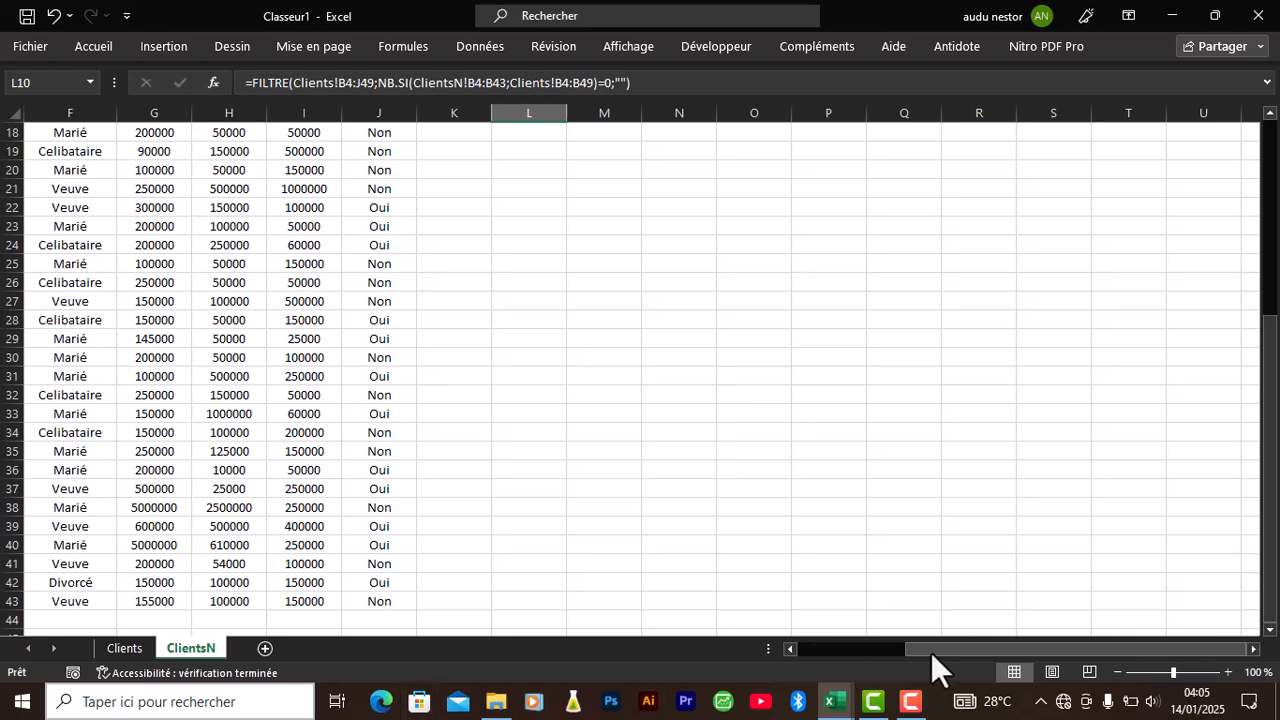
pyautogui.moveTo(931, 652); pyautogui.dragTo(790, 652)
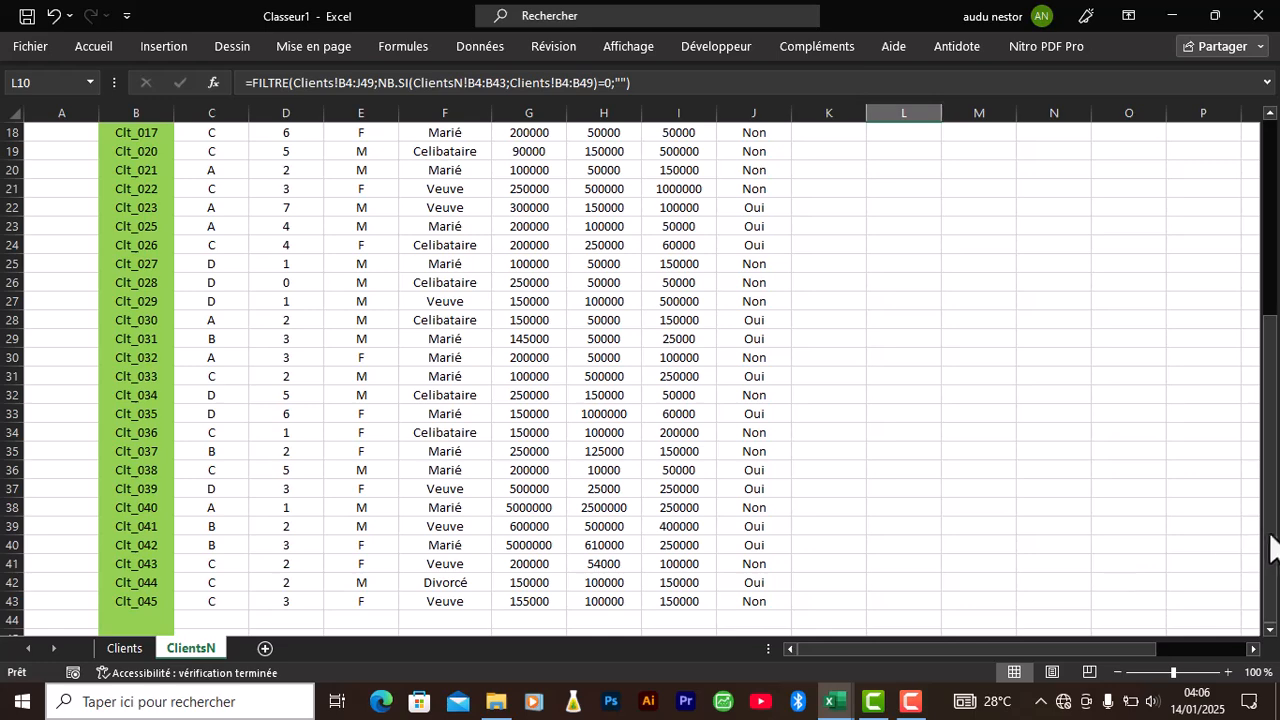
pyautogui.moveTo(1270, 535); pyautogui.dragTo(1264, 380)
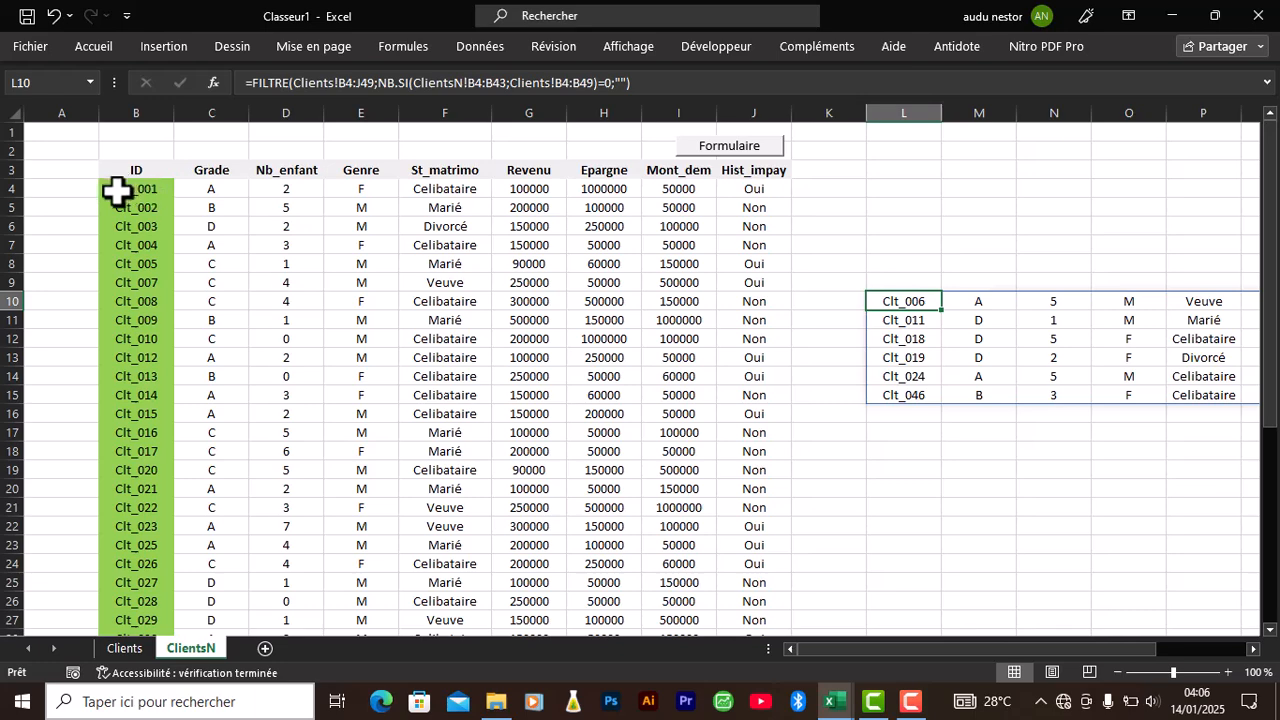
# Convert the client list on the ClientsN sheet into an Excel table, keeping its header row
pyautogui.click(232, 247)
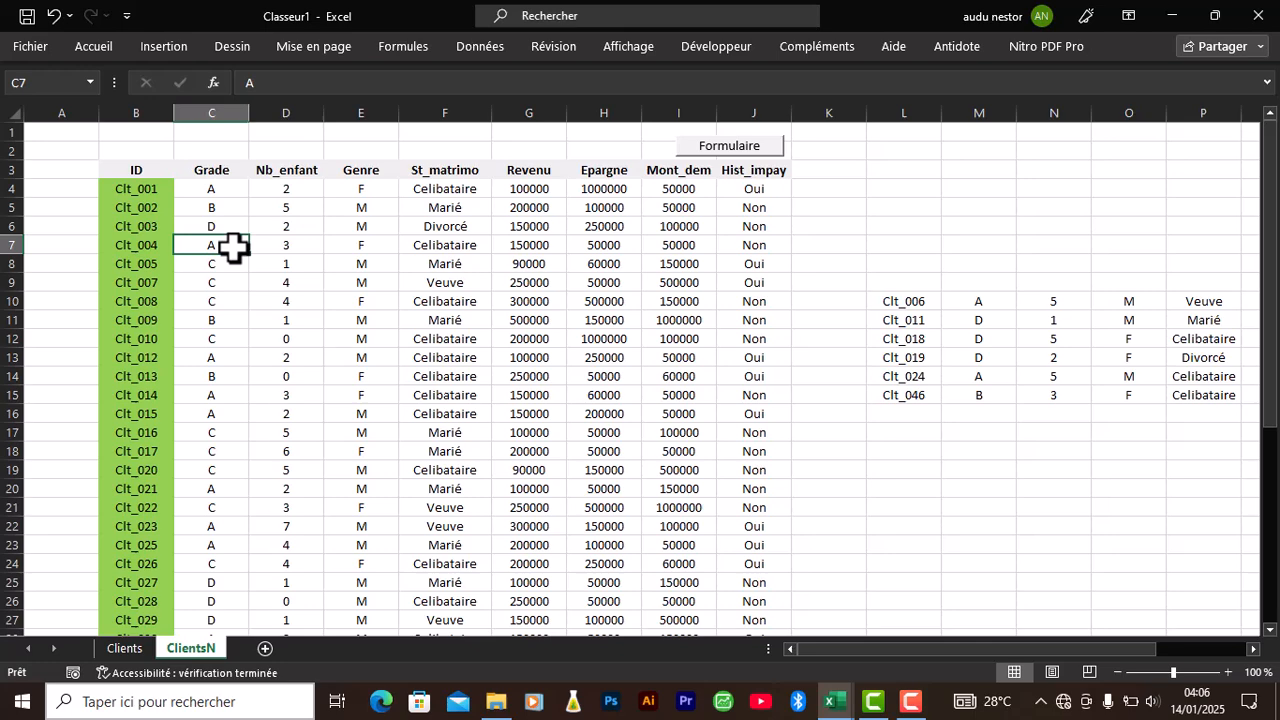
pyautogui.hotkey('ctrl', 't')
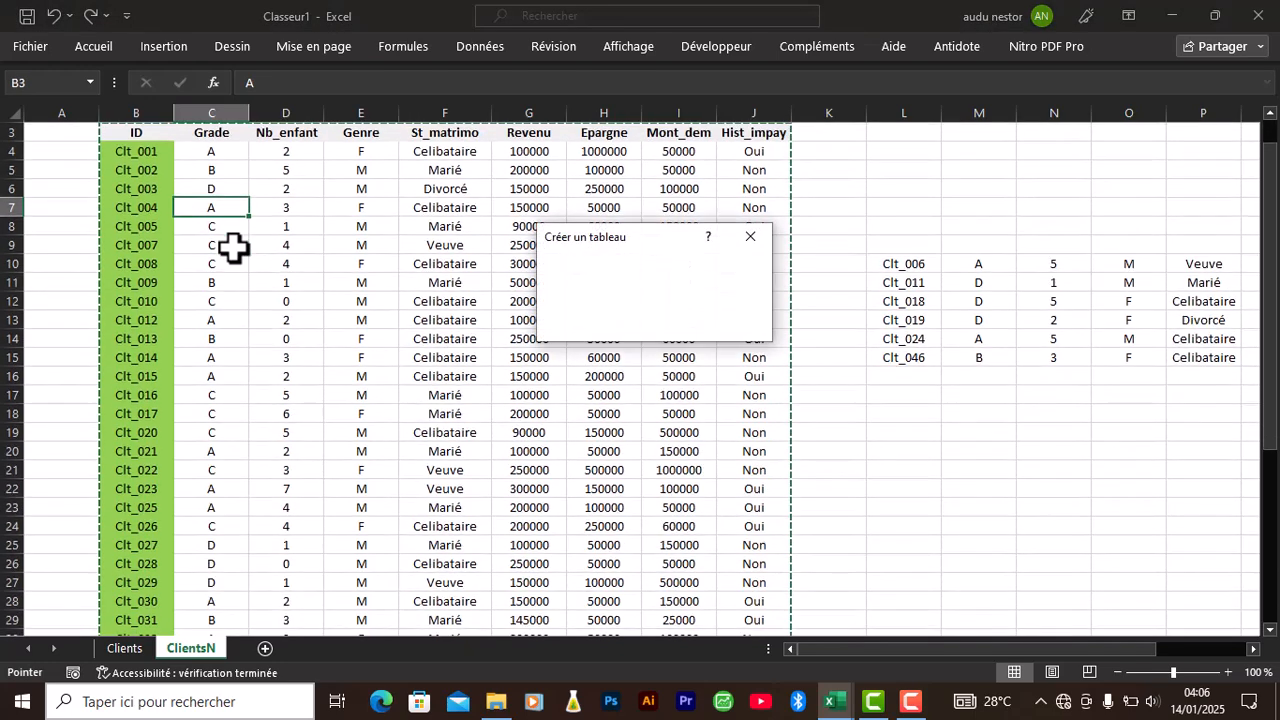
pyautogui.click(656, 325)
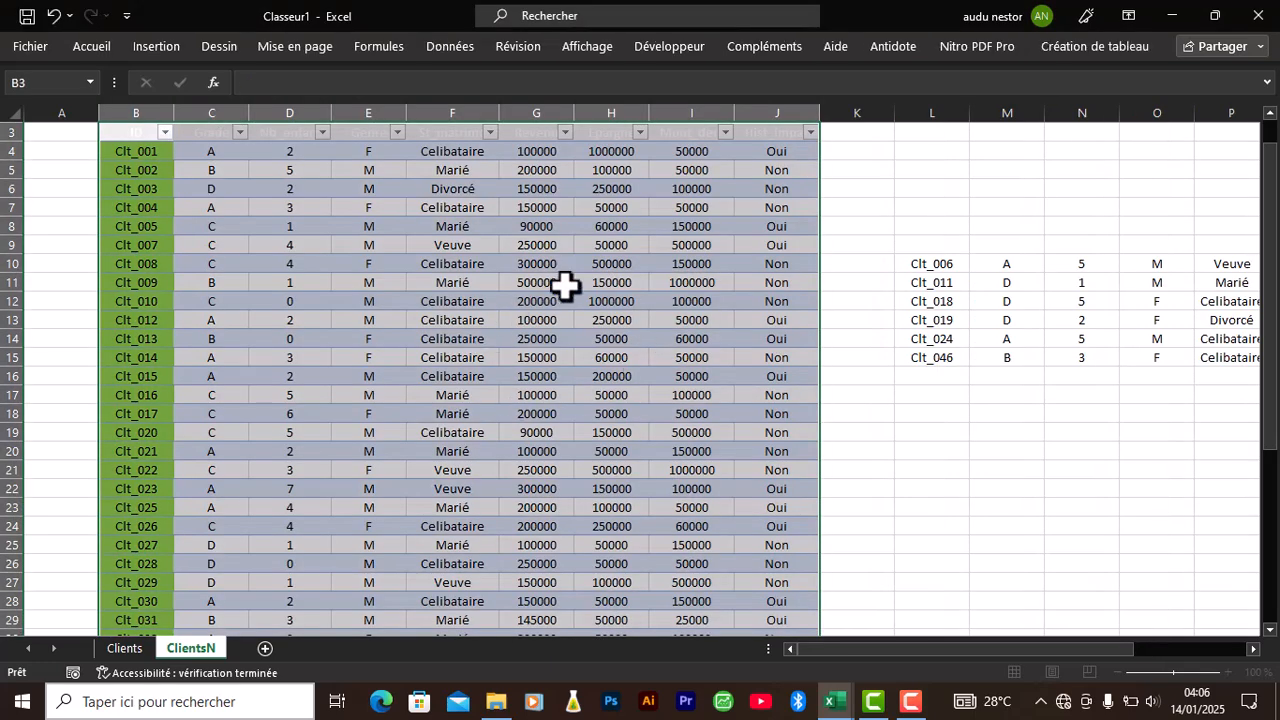
pyautogui.moveTo(1272, 366); pyautogui.dragTo(1272, 346)
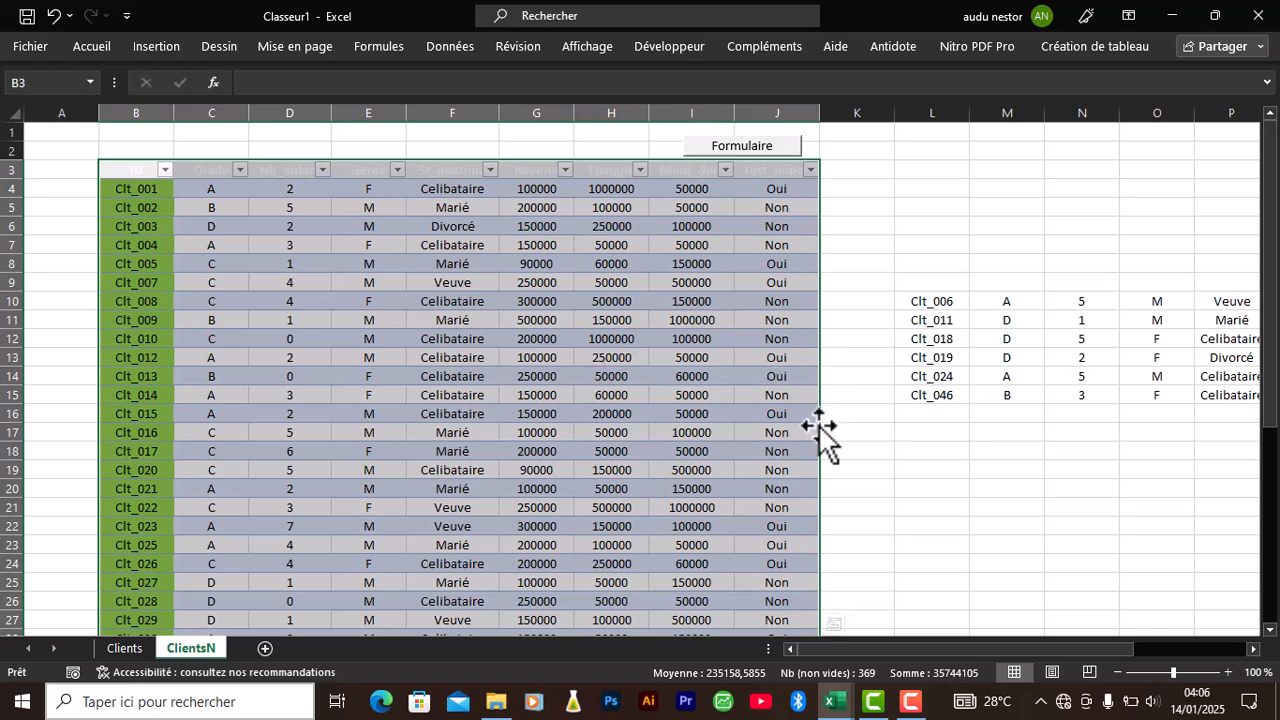
pyautogui.click(878, 452)
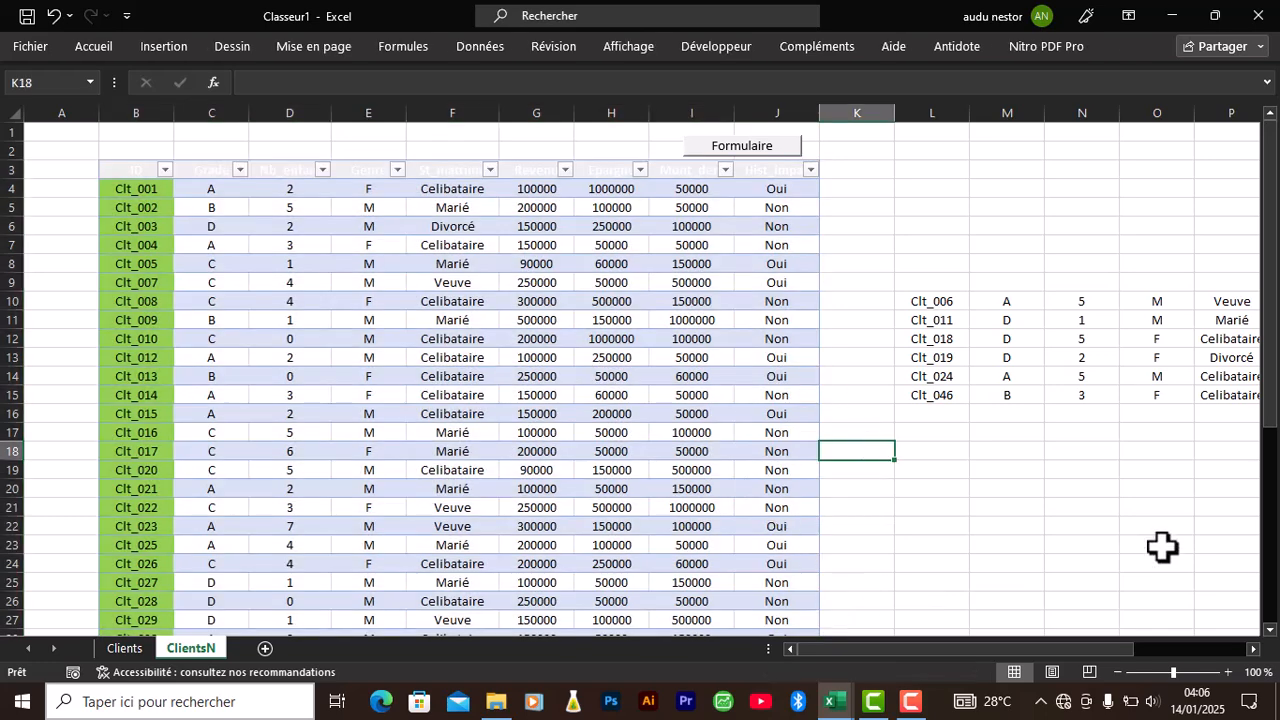
pyautogui.moveTo(1274, 406); pyautogui.dragTo(1249, 514)
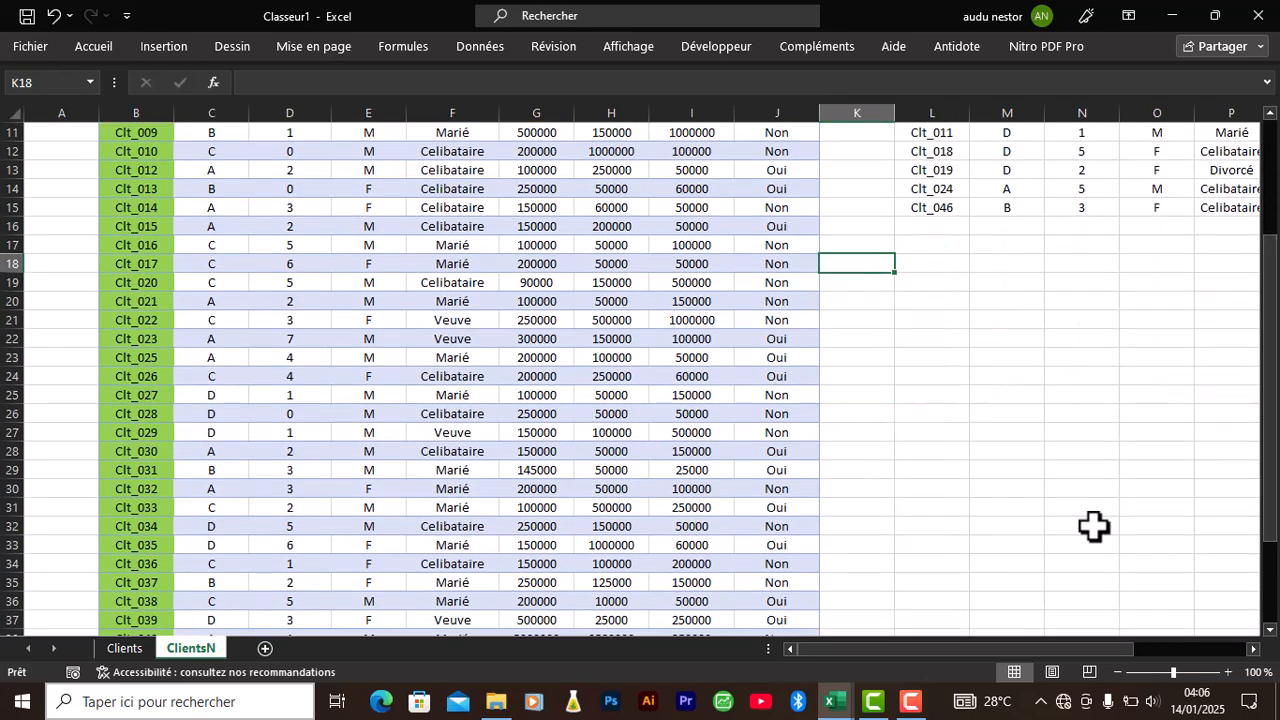
pyautogui.moveTo(1268, 390); pyautogui.dragTo(1268, 276)
# Rename the table on the ClientsN sheet as TbN
pyautogui.click(607, 336)
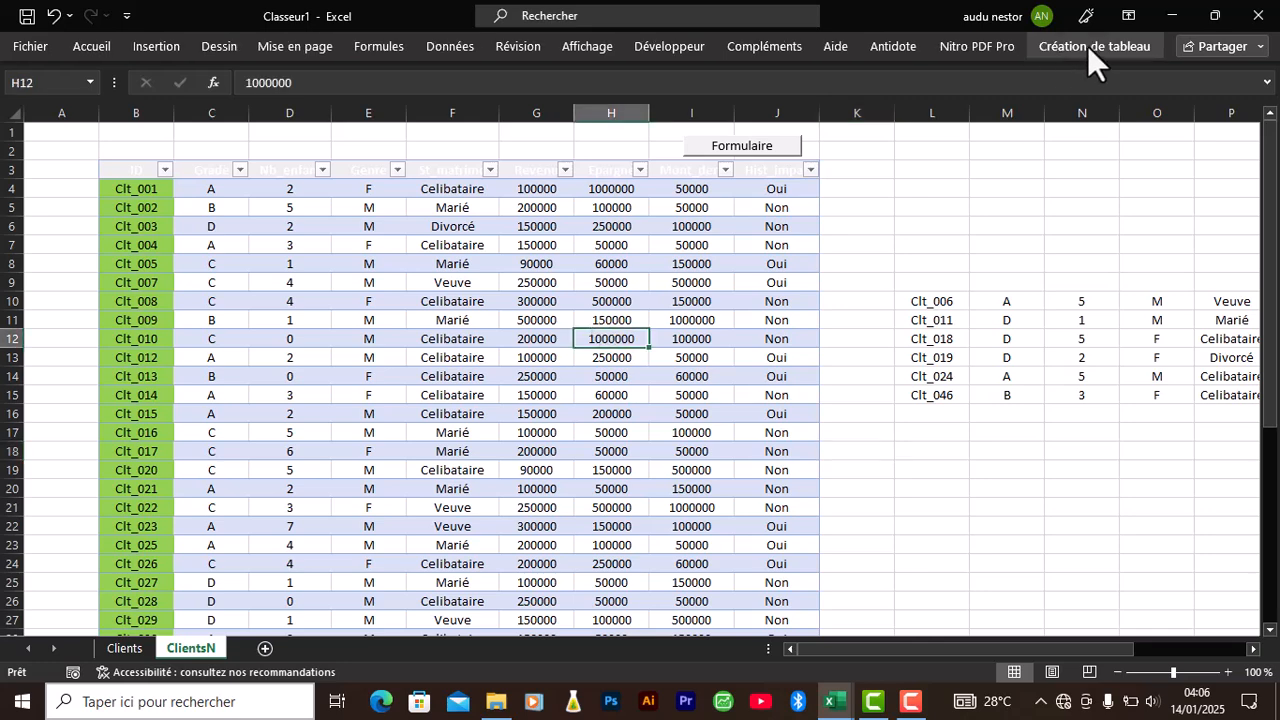
pyautogui.click(1090, 58)
pyautogui.click(1087, 45)
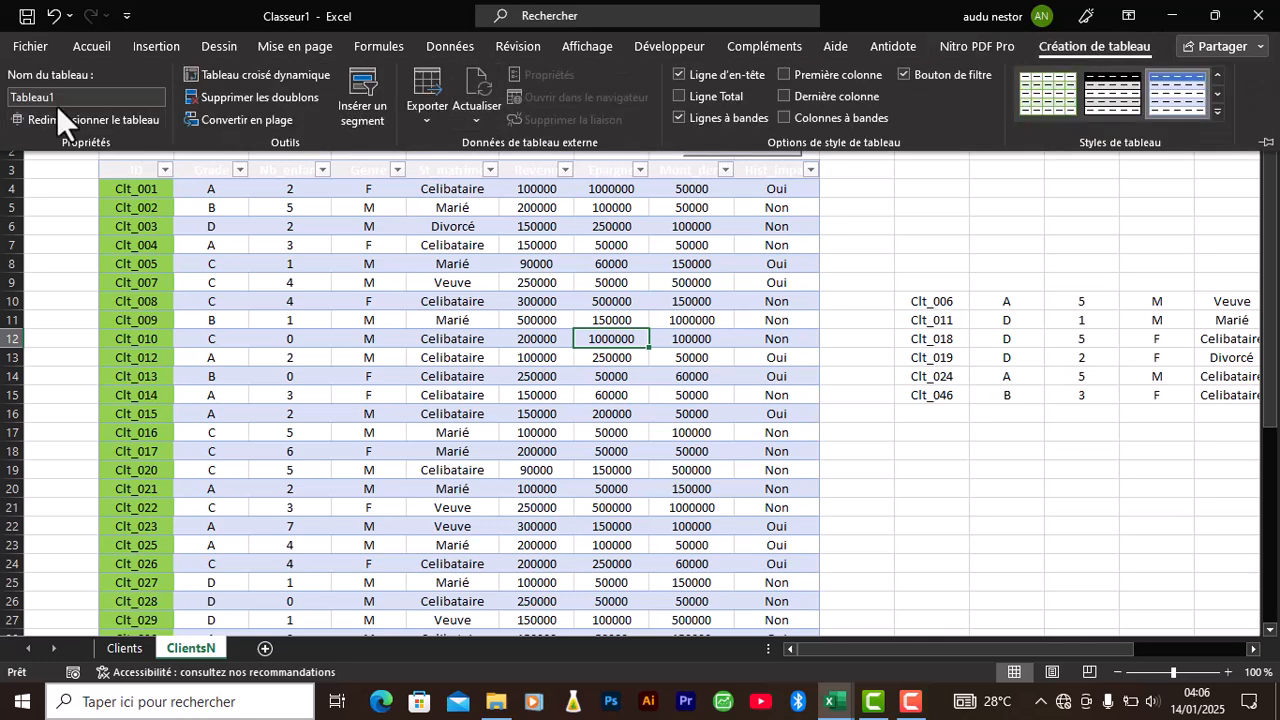
pyautogui.click(18, 97)
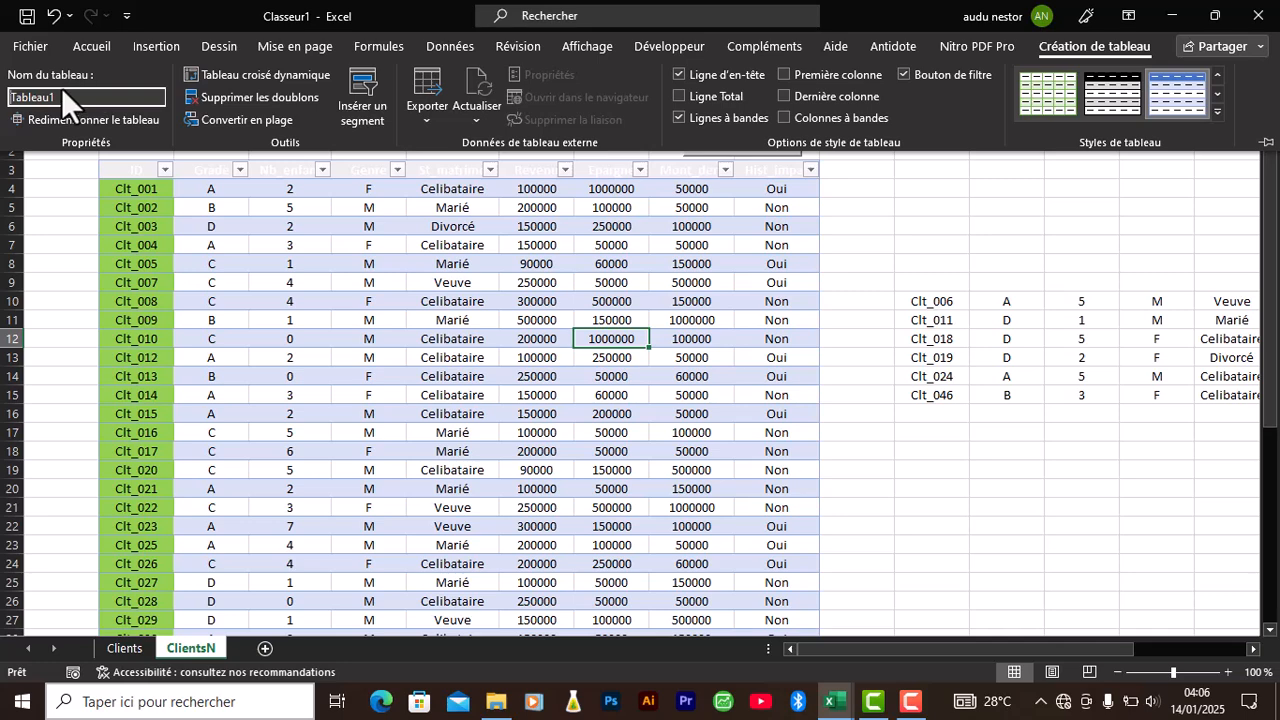
pyautogui.moveTo(61, 96); pyautogui.dragTo(6, 100)
pyautogui.press('BackSpace')
pyautogui.press('Return')
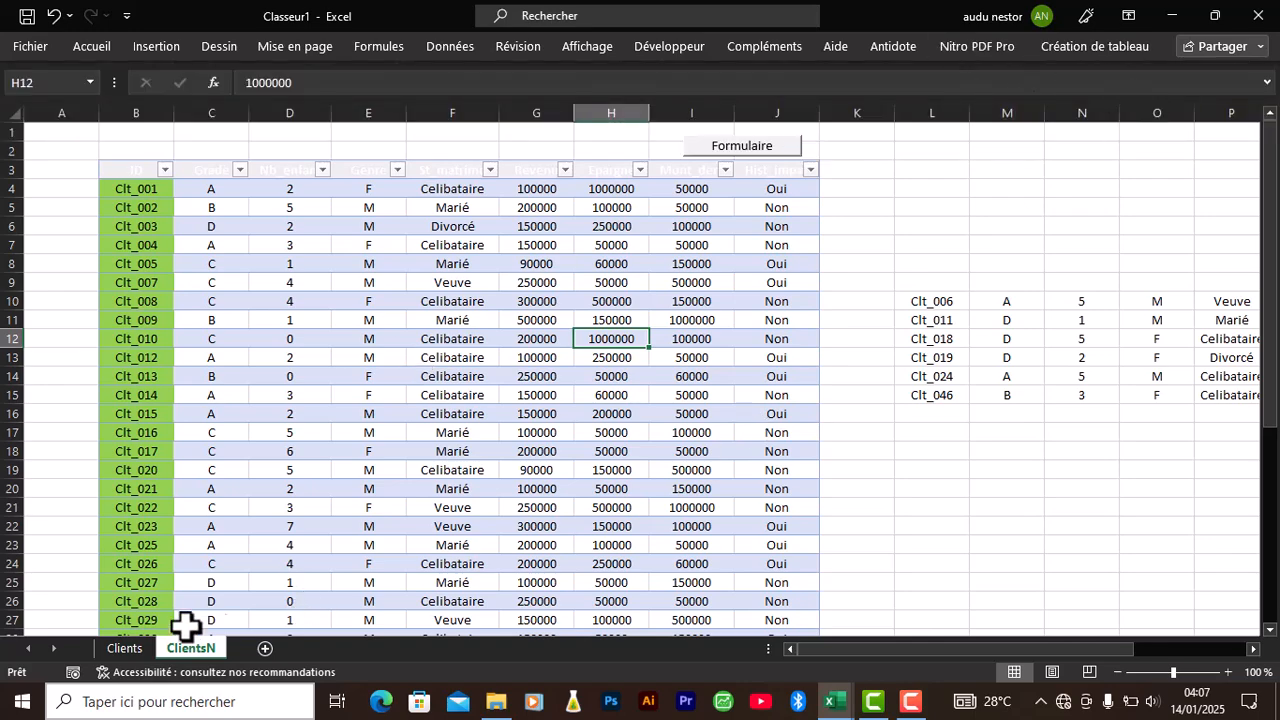
# Convert the client list $B$3:$J$50 on the Clients sheet into an Excel table with headers
pyautogui.click(132, 651)
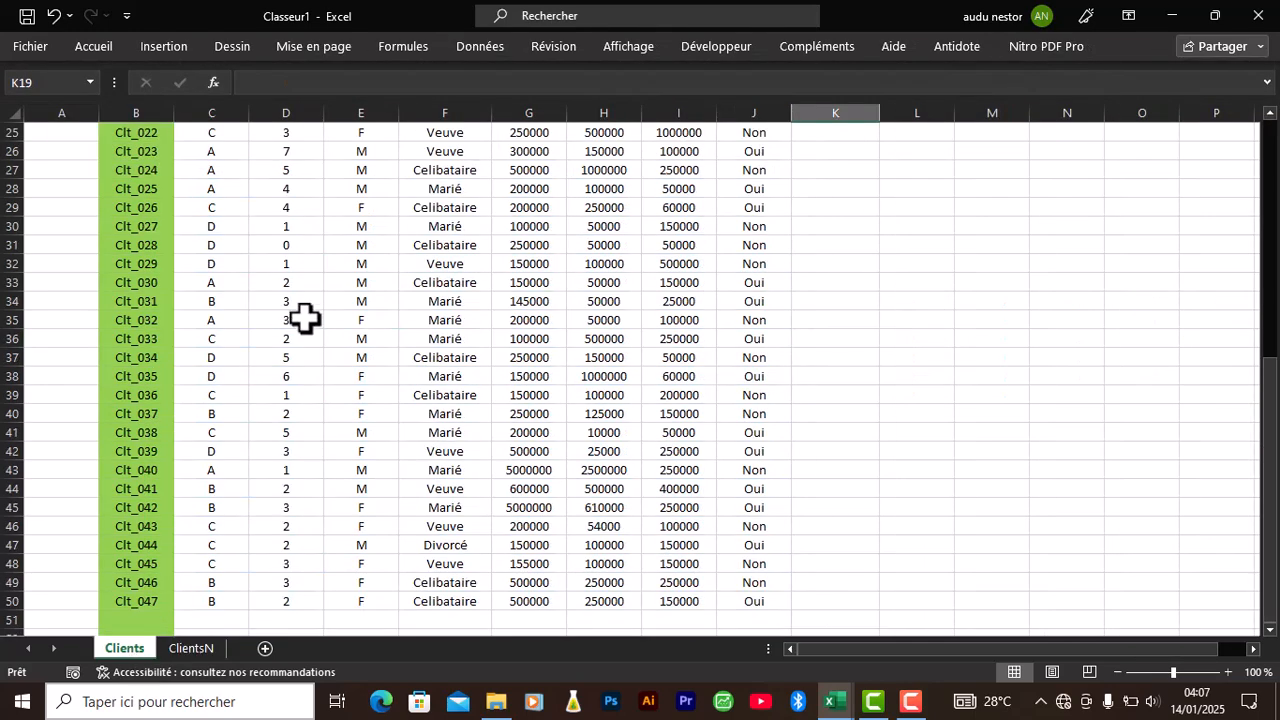
pyautogui.click(440, 322)
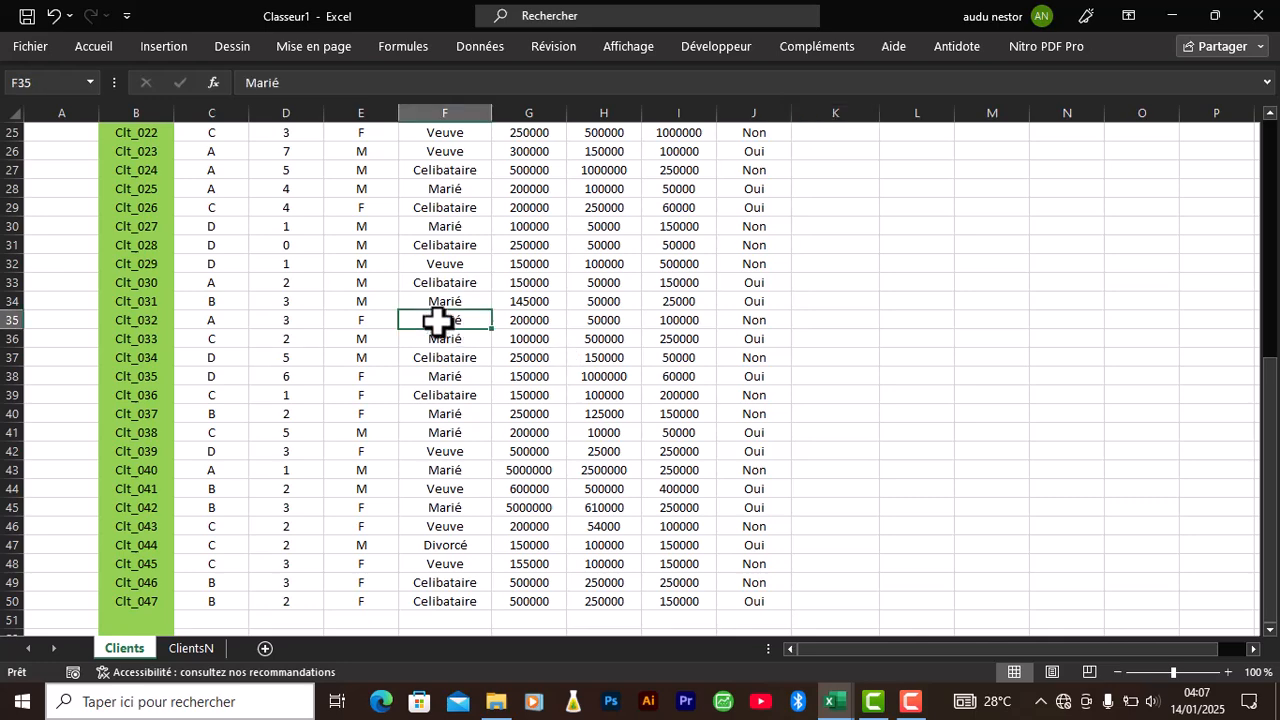
pyautogui.hotkey('ctrl', 't')
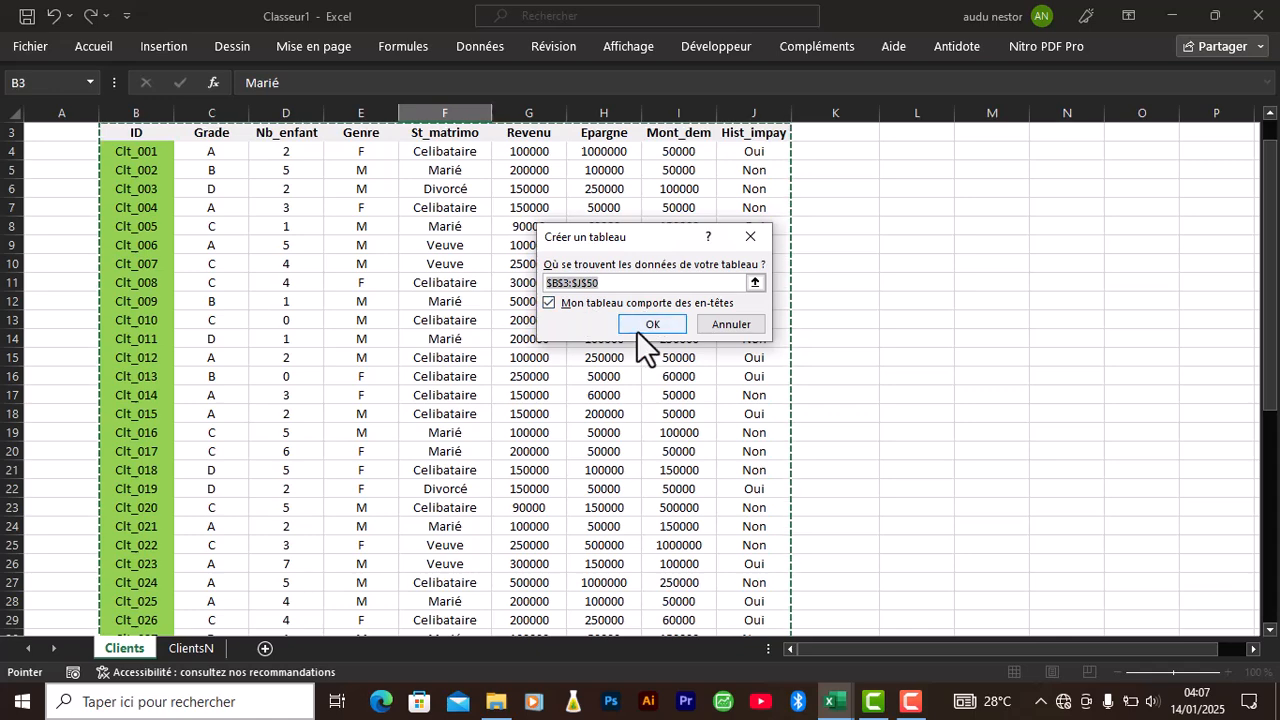
pyautogui.click(644, 323)
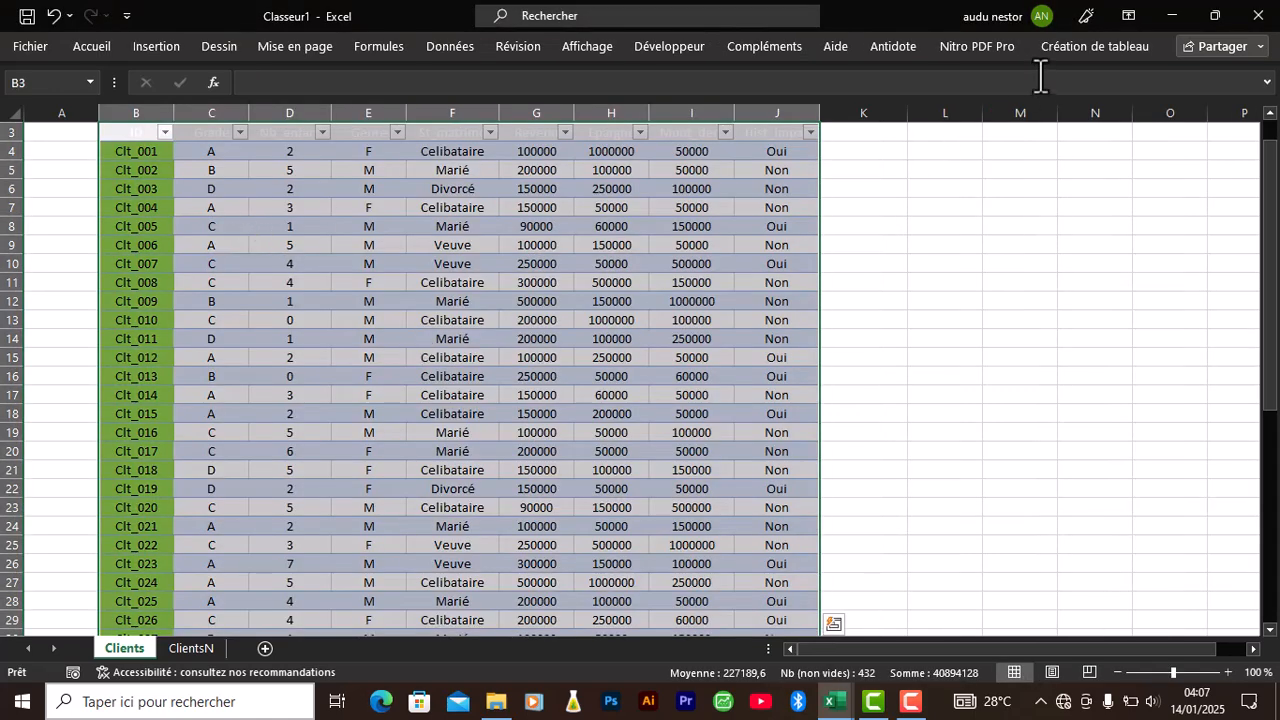
# Rename the table on the Clients sheet as Tb
pyautogui.click(1067, 55)
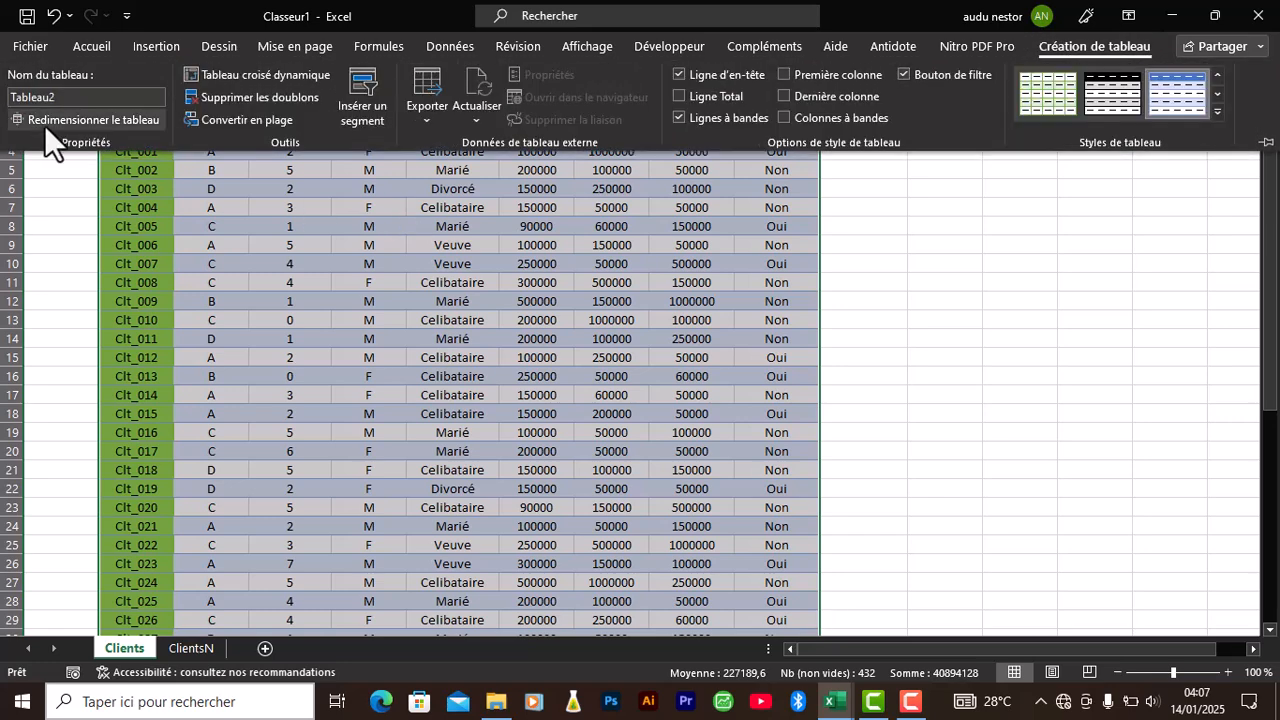
pyautogui.click(10, 97)
pyautogui.moveTo(5, 99); pyautogui.dragTo(55, 97)
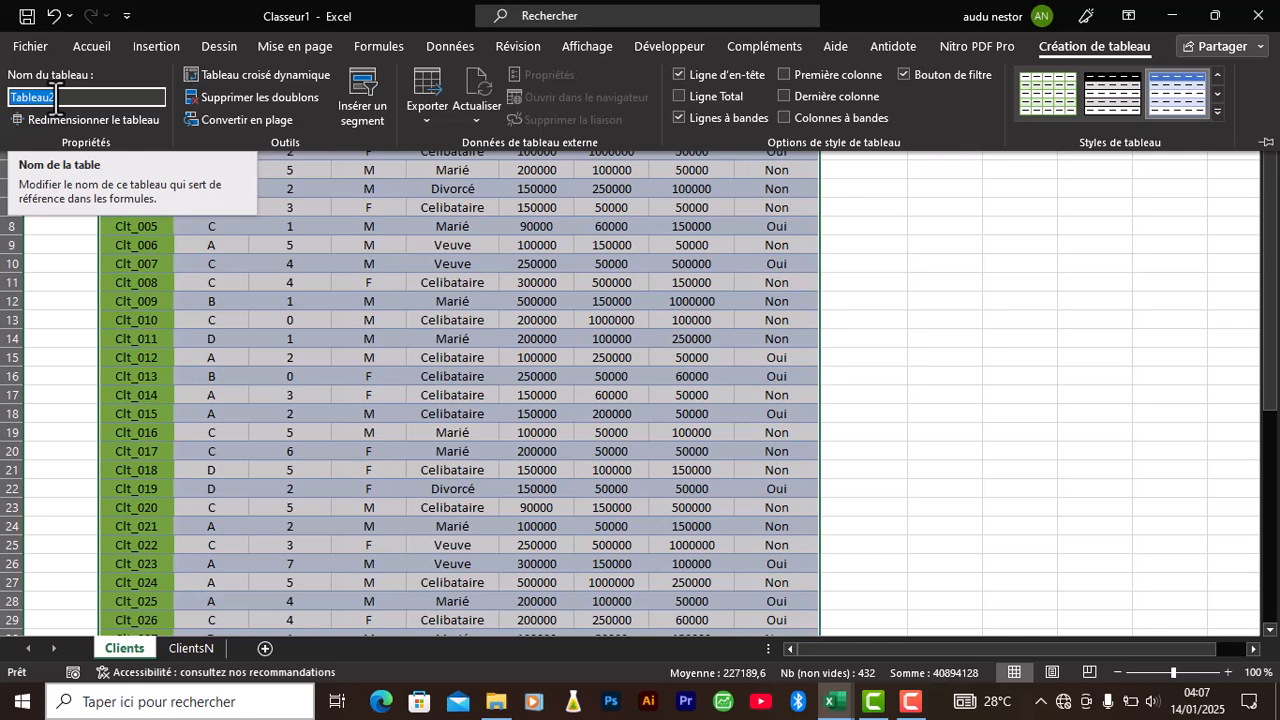
pyautogui.write('T')
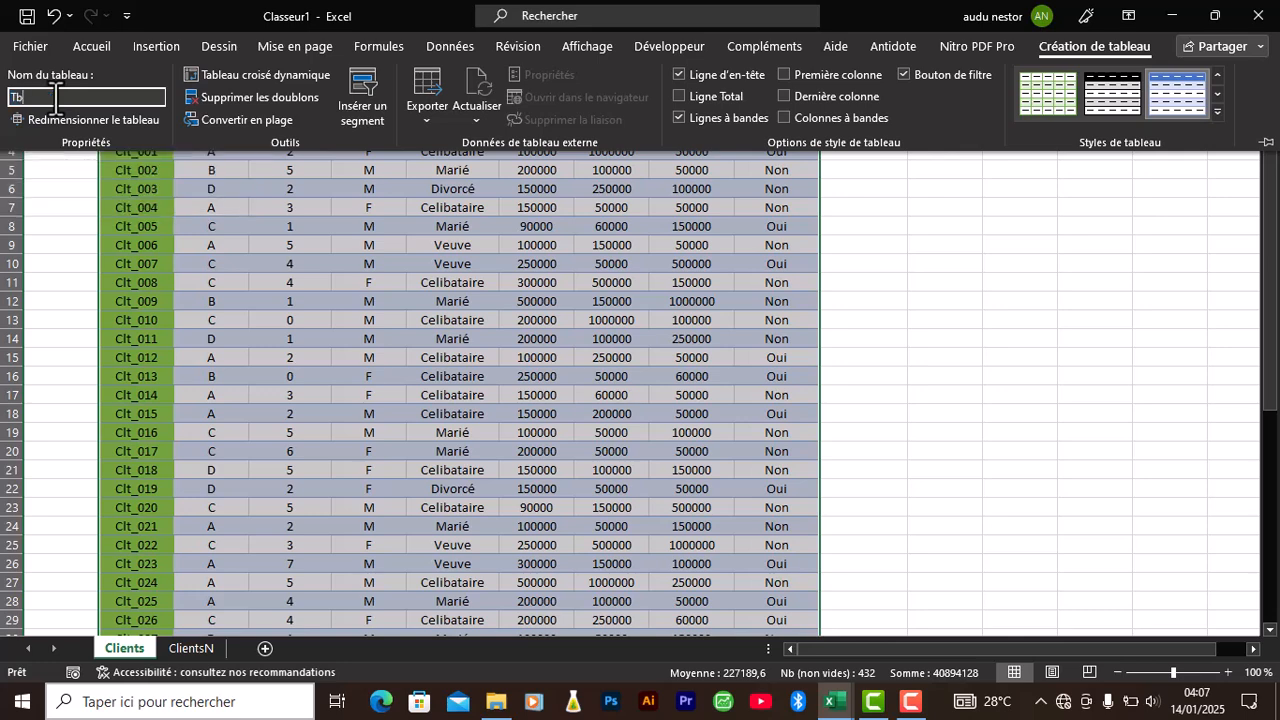
pyautogui.write('b')
pyautogui.press('Return')
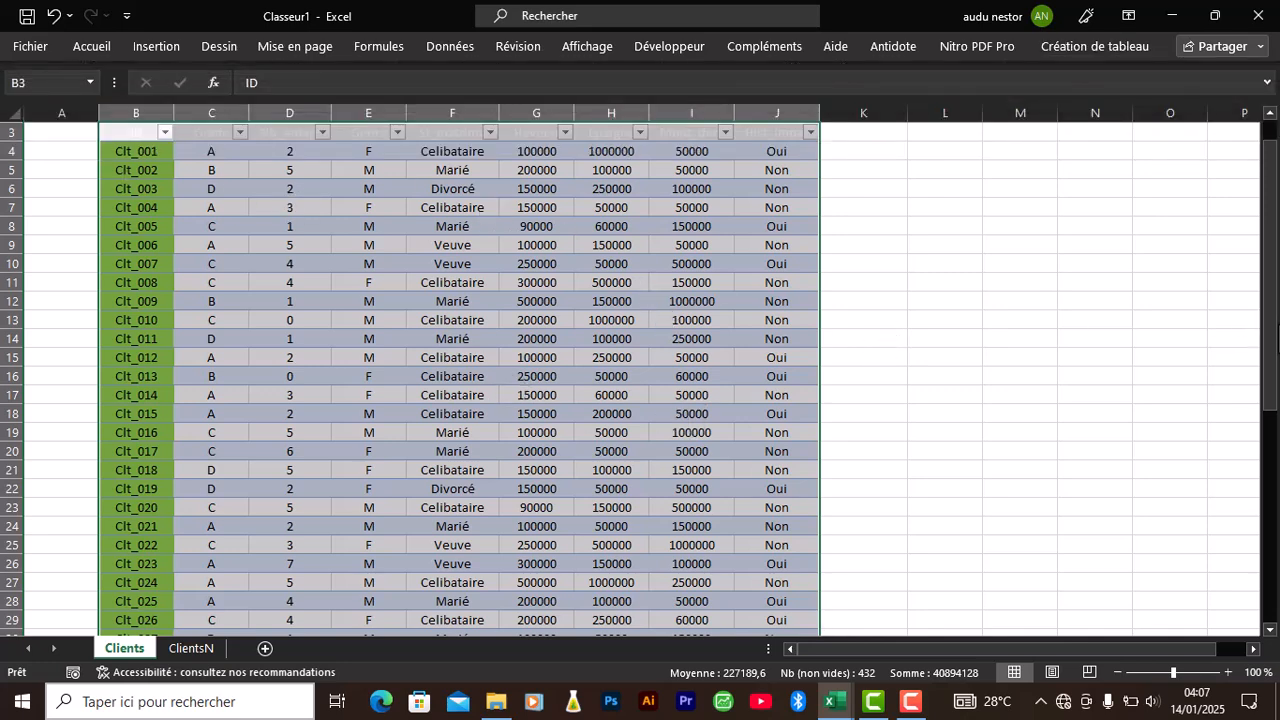
pyautogui.moveTo(1268, 366); pyautogui.dragTo(1270, 260)
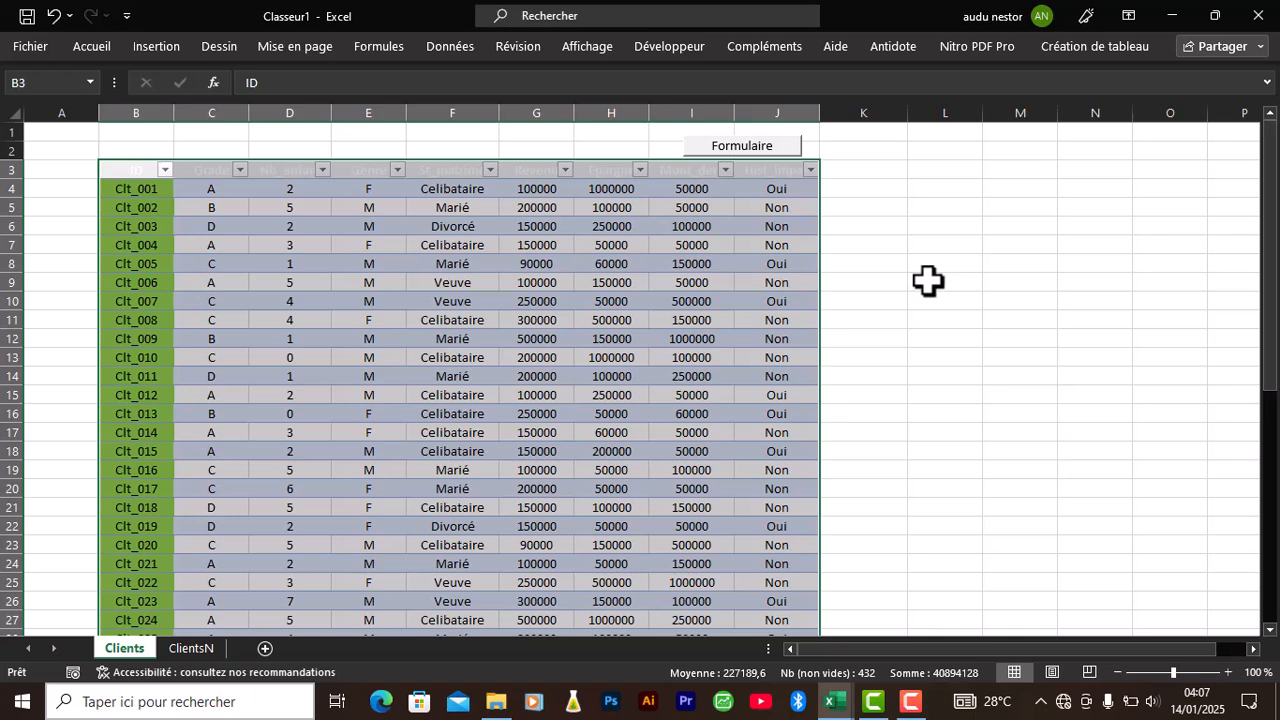
pyautogui.click(892, 283)
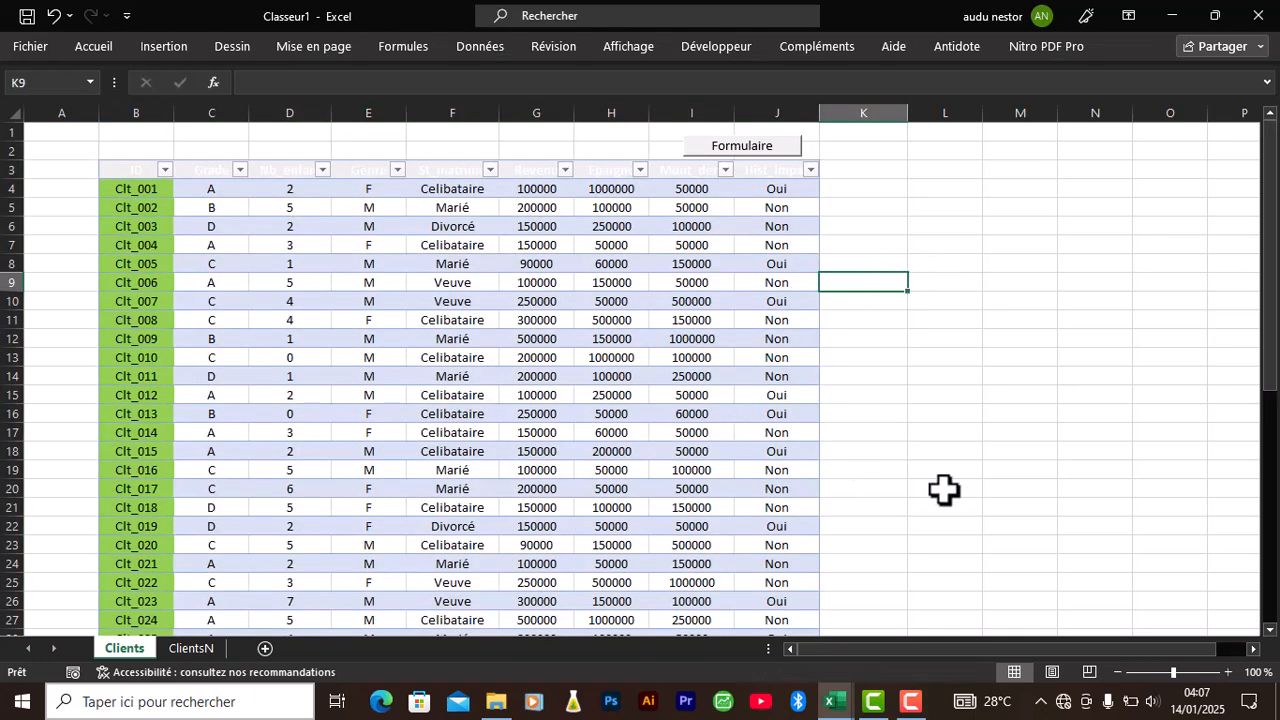
# Replace the Clients!B4:J49 array in the FILTRE formula of ClientsN cell L10 with the table Tb
pyautogui.click(196, 647)
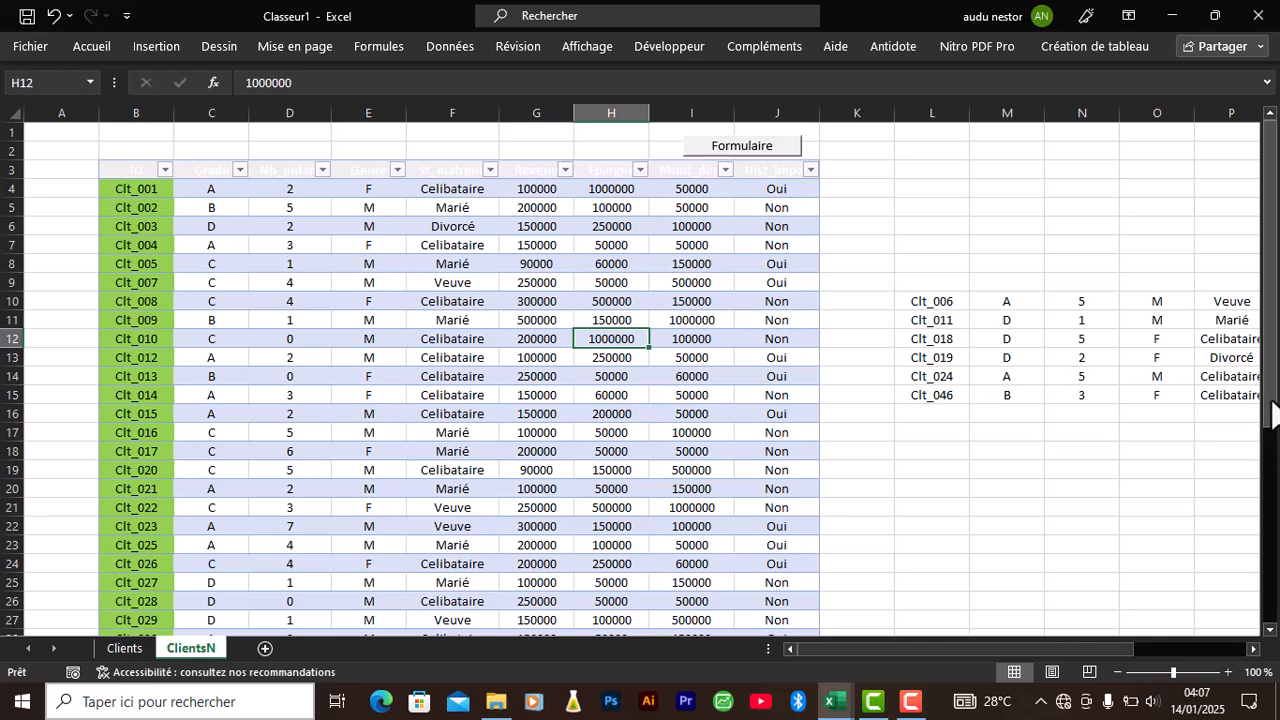
pyautogui.doubleClick(943, 301)
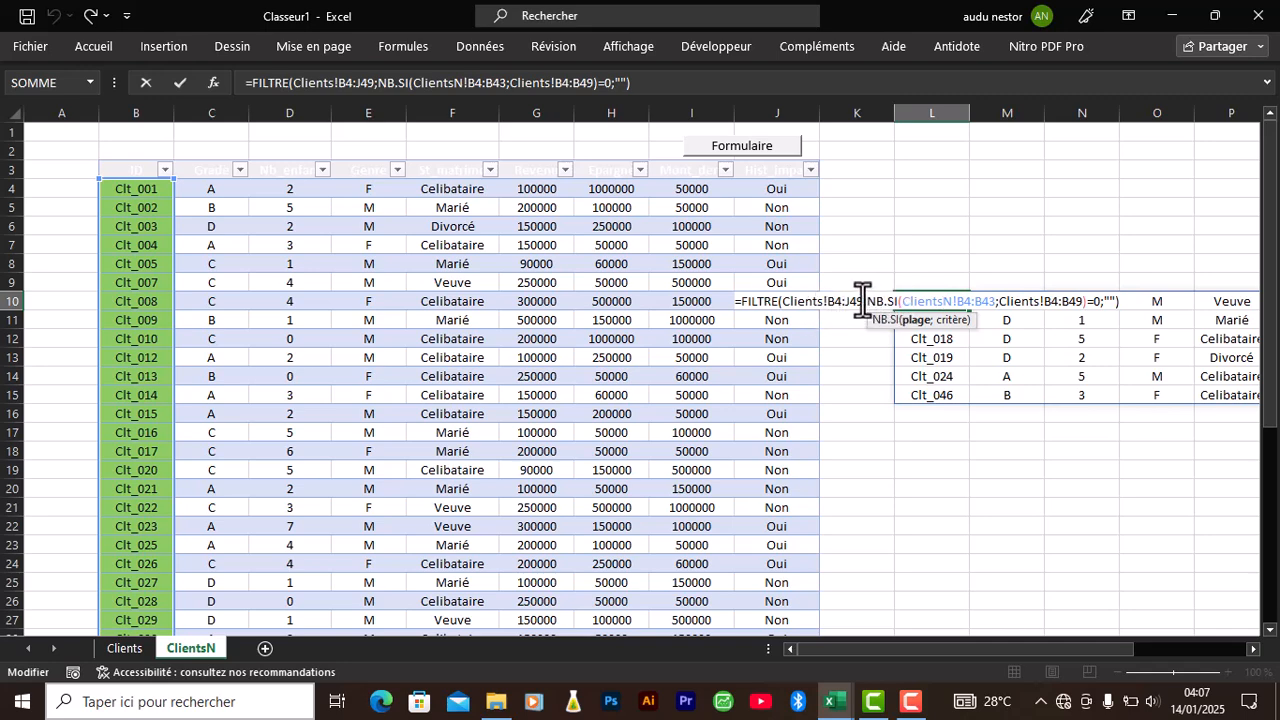
pyautogui.moveTo(860, 301); pyautogui.dragTo(785, 301)
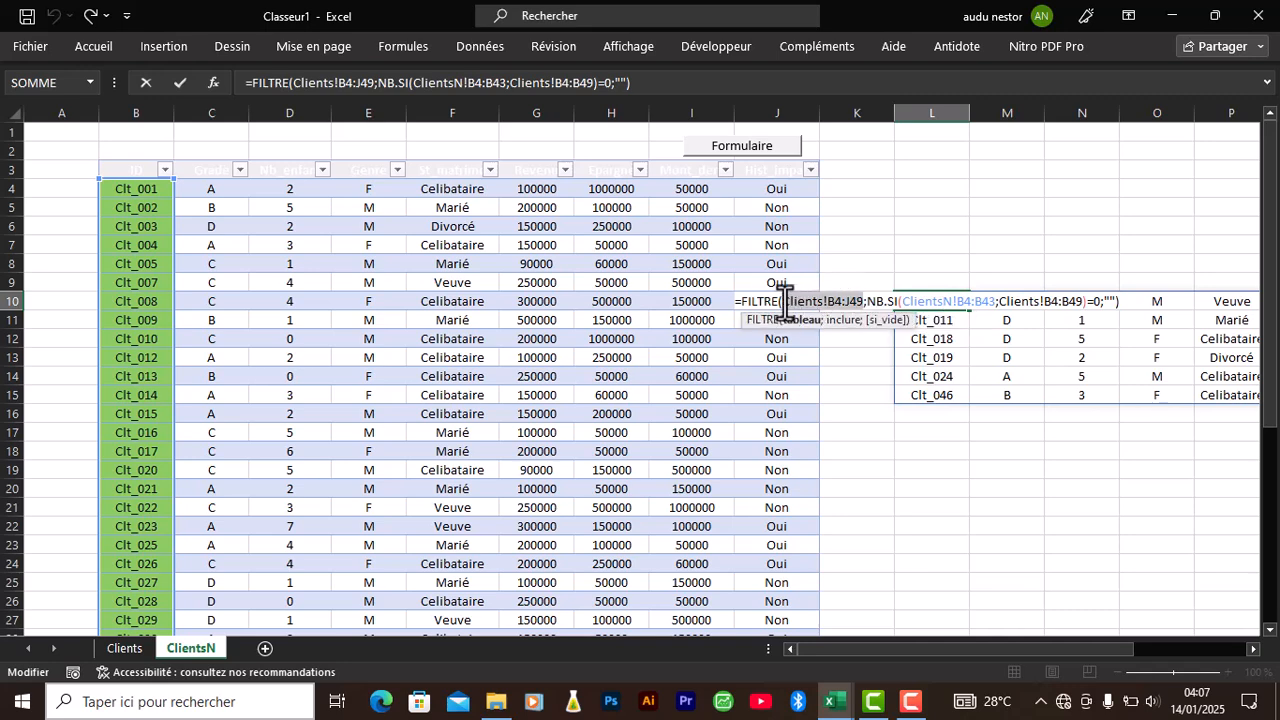
pyautogui.write('t')
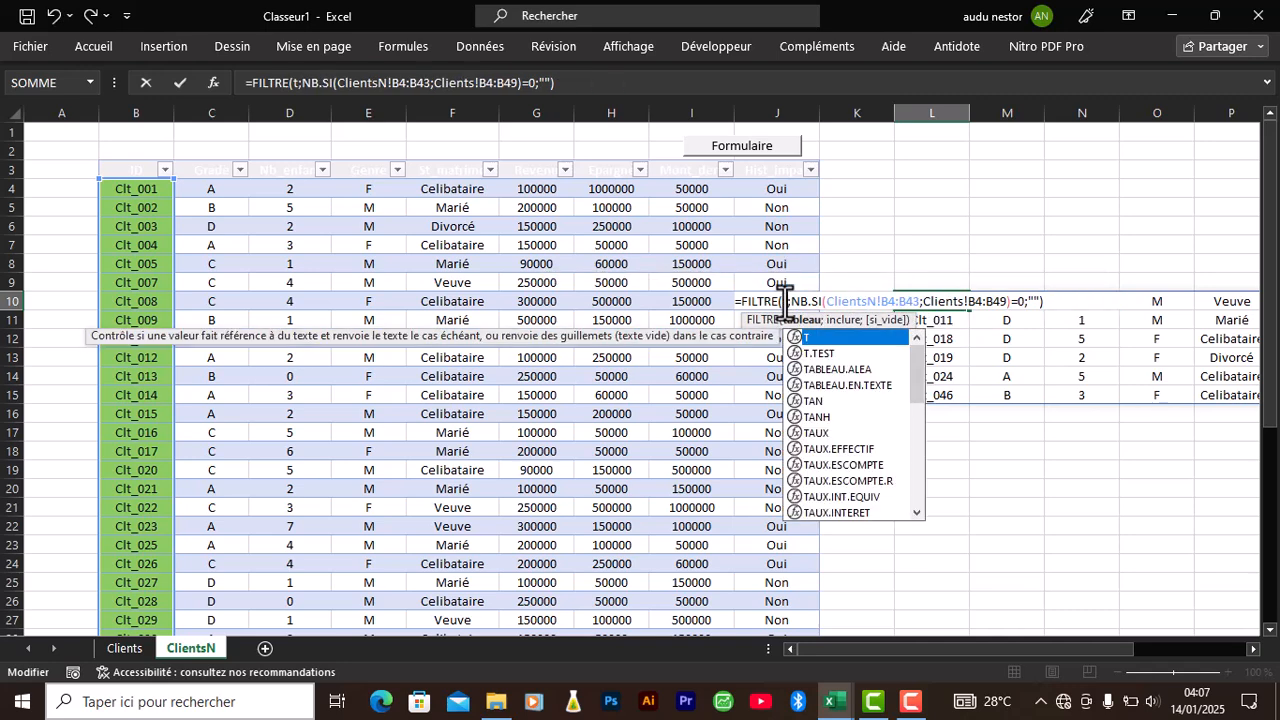
pyautogui.write('b')
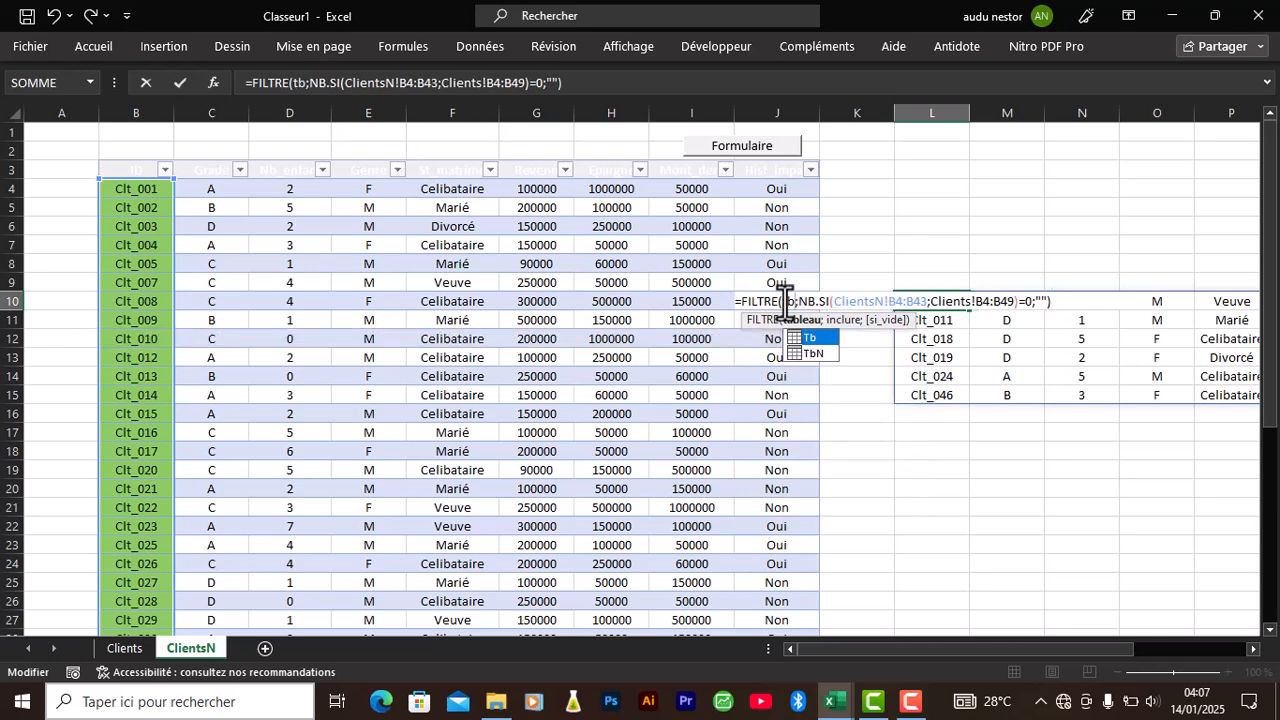
pyautogui.doubleClick(812, 336)
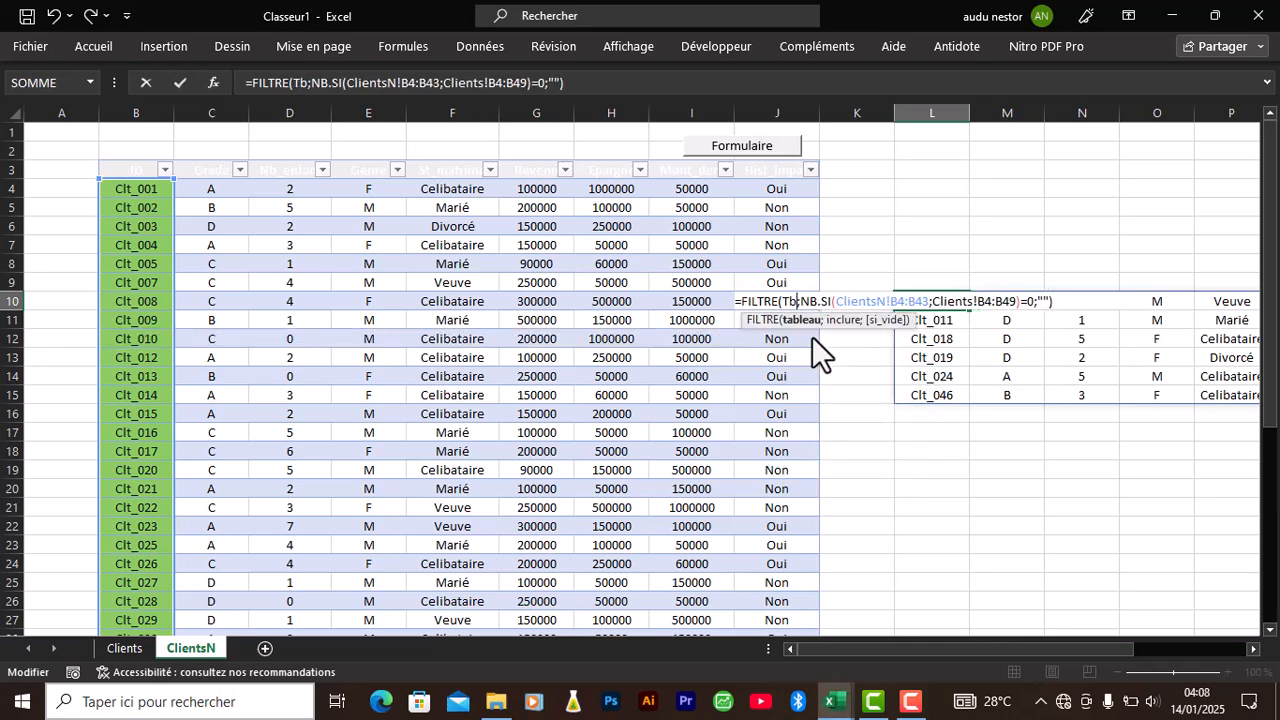
# Replace the ClientsN!B4:B43 range of NB.SI in the L10 formula with the ID column reference TbN[ID]
pyautogui.click(928, 300)
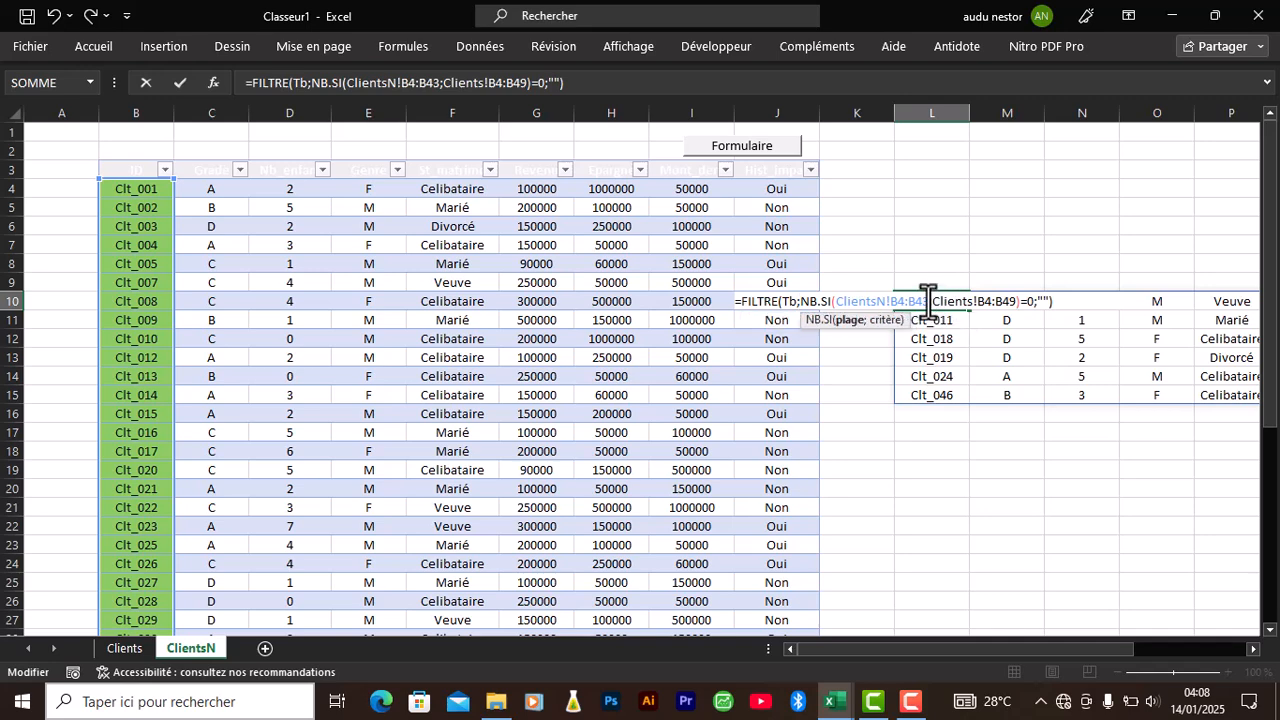
pyautogui.moveTo(928, 300); pyautogui.dragTo(891, 302)
pyautogui.moveTo(926, 300); pyautogui.dragTo(837, 302)
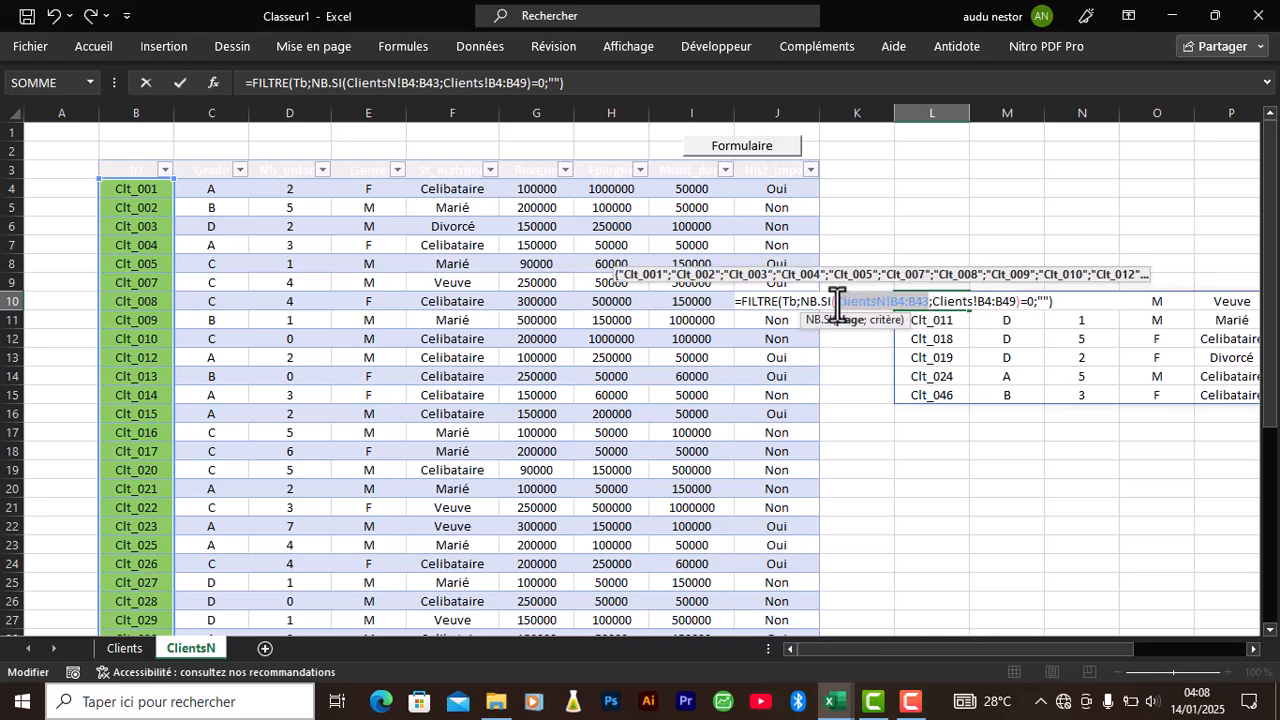
pyautogui.write('tb')
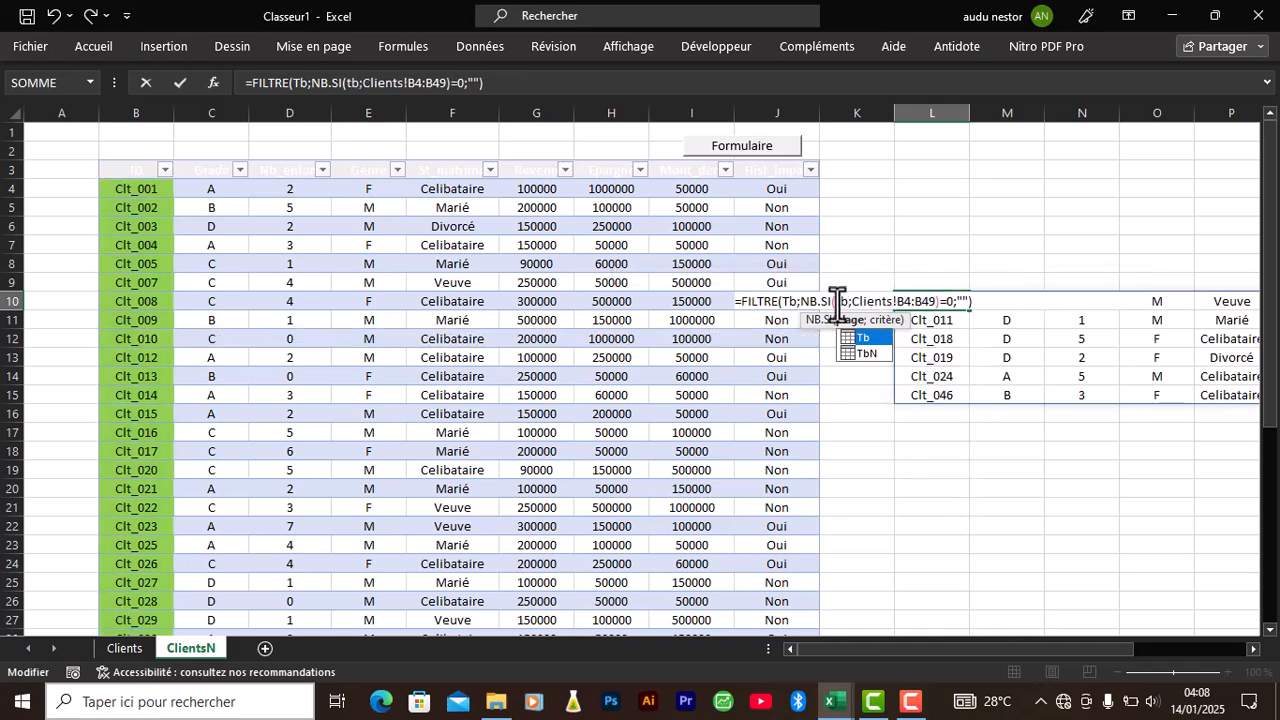
pyautogui.doubleClick(871, 353)
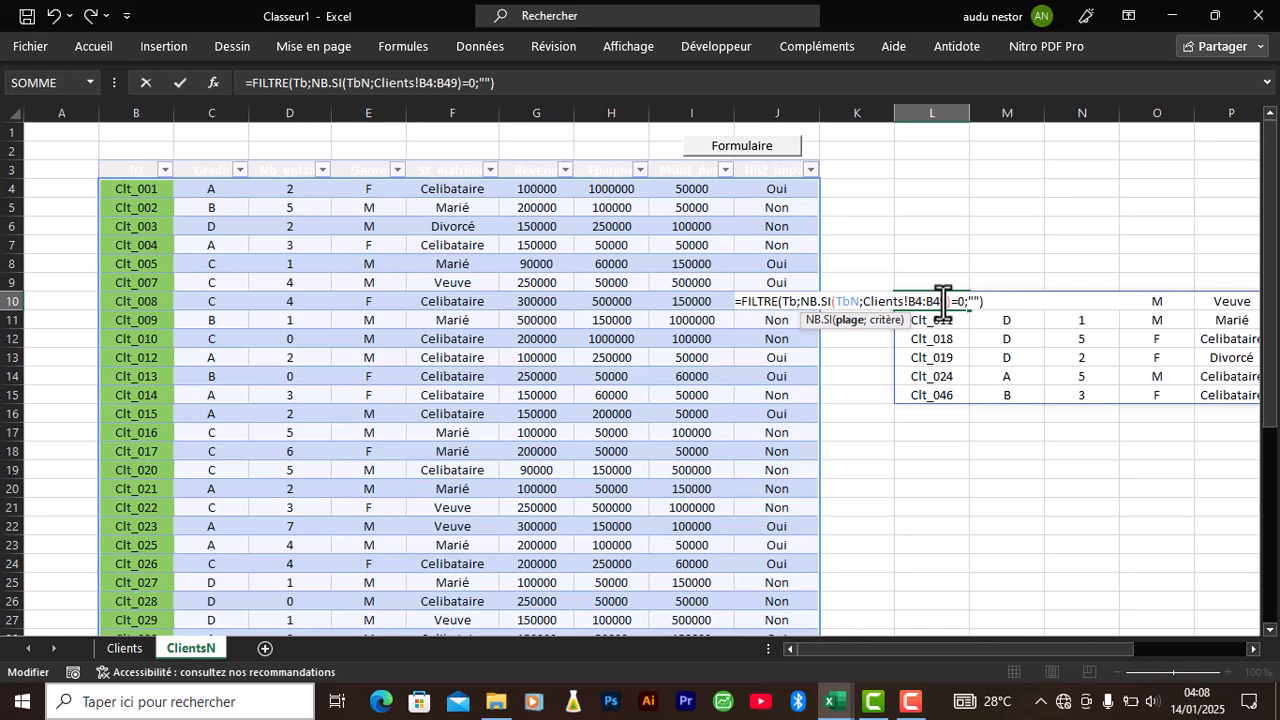
pyautogui.write('[')
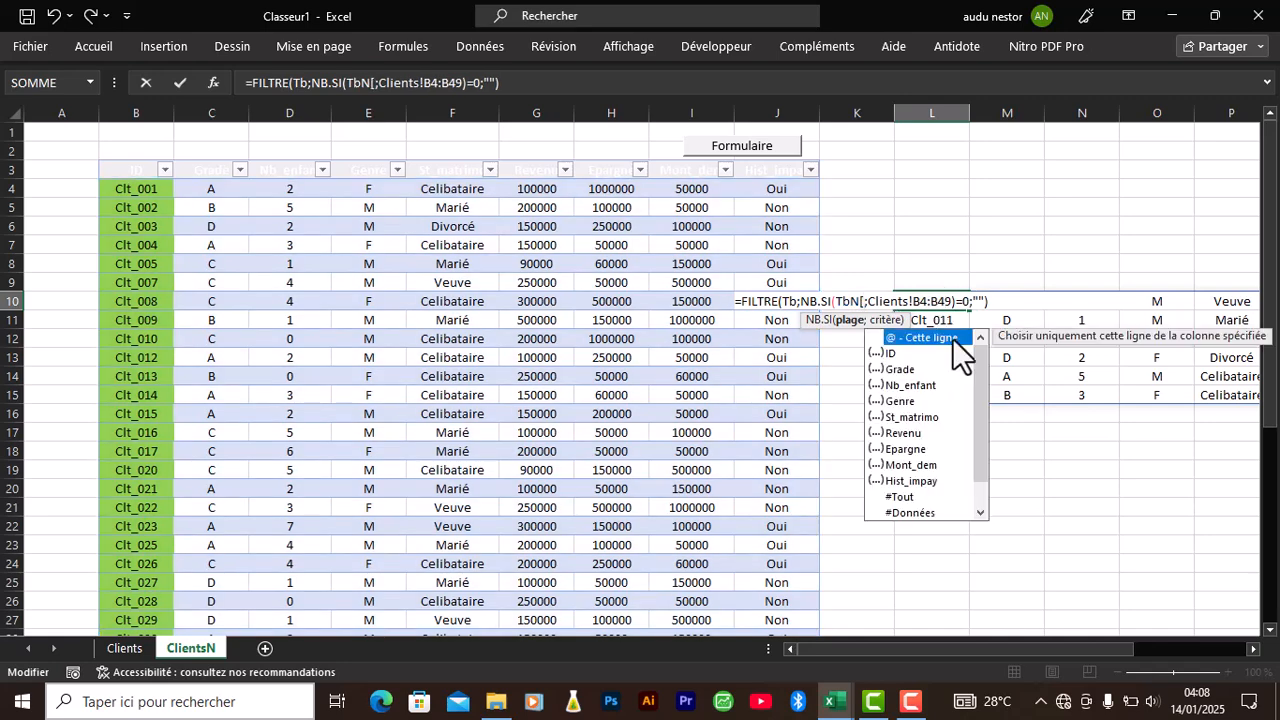
pyautogui.doubleClick(891, 353)
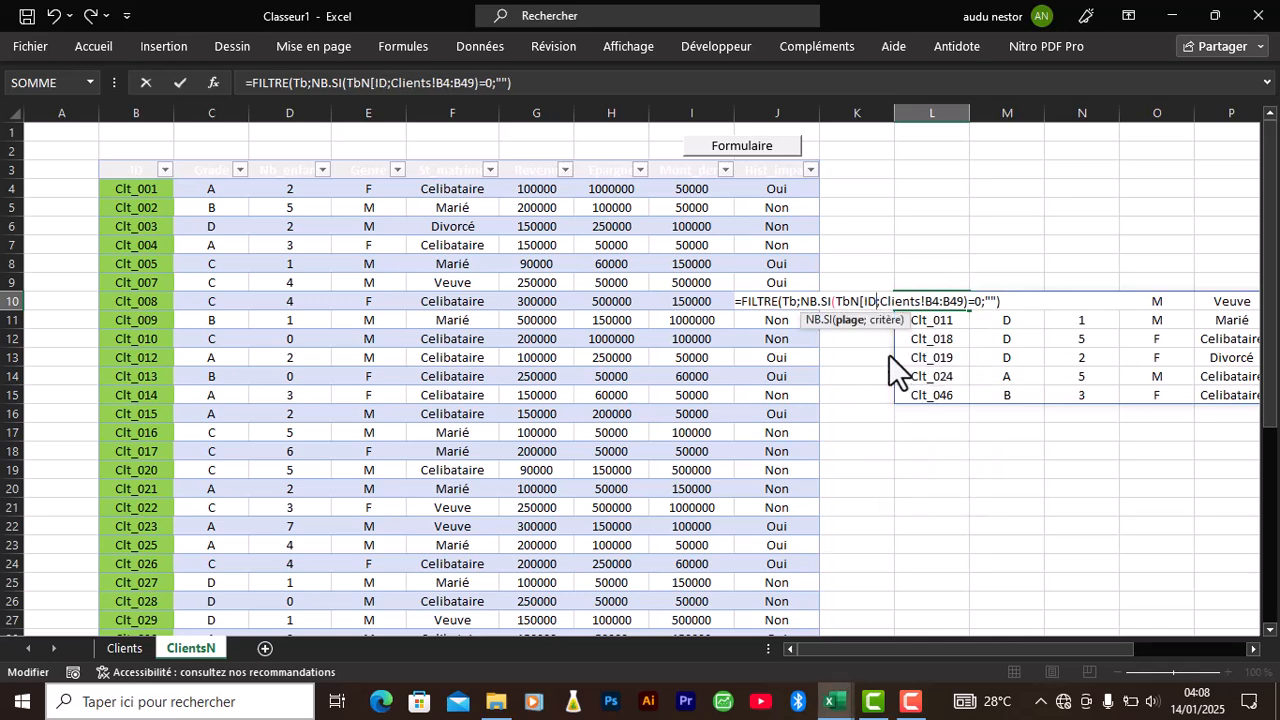
pyautogui.write(']')
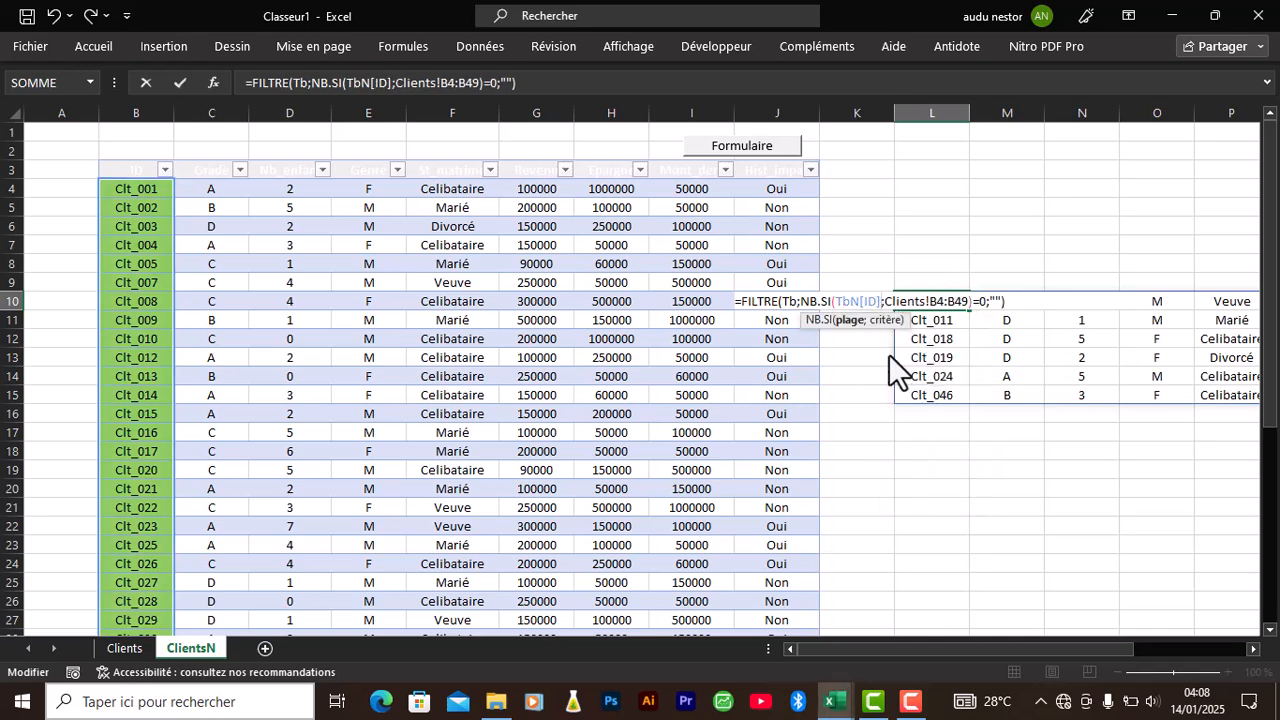
# Replace the Clients!B4:B49 criterion of NB.SI with Tb[ID] and validate the formula =FILTRE(Tb;NB.SI(TbN[ID];Tb[ID])=0;"")
pyautogui.click(965, 301)
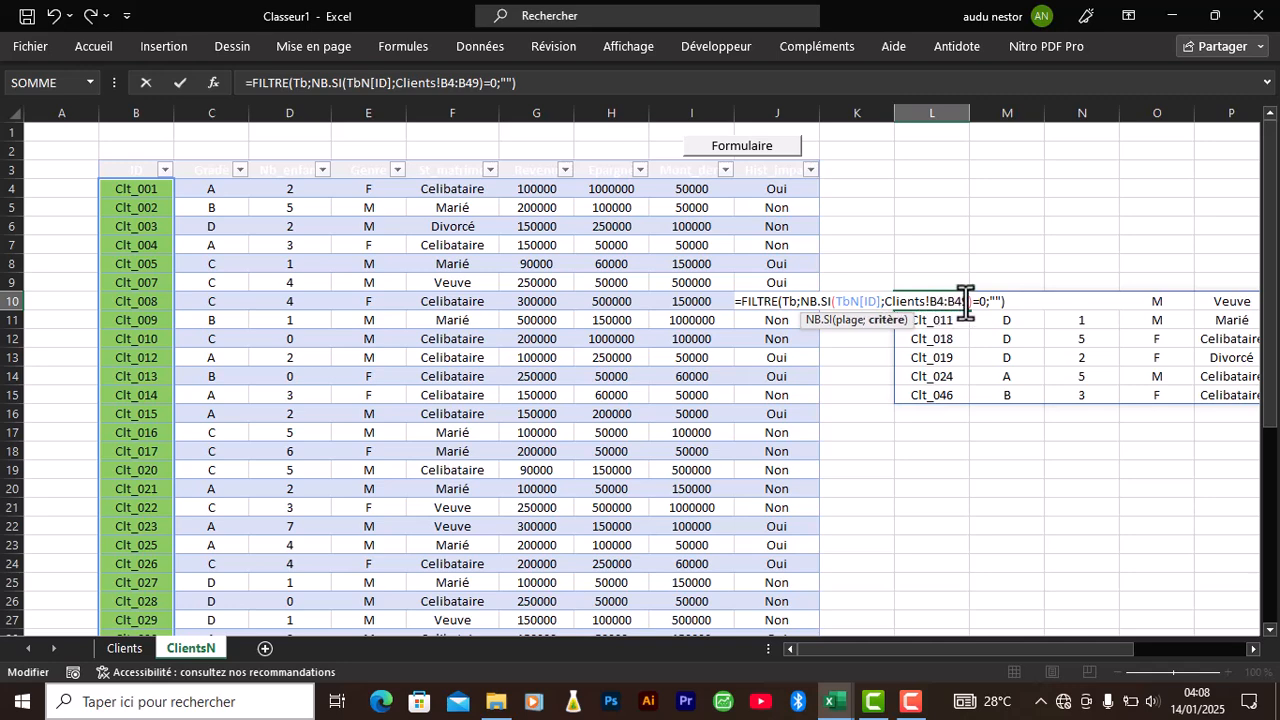
pyautogui.moveTo(965, 301); pyautogui.dragTo(886, 301)
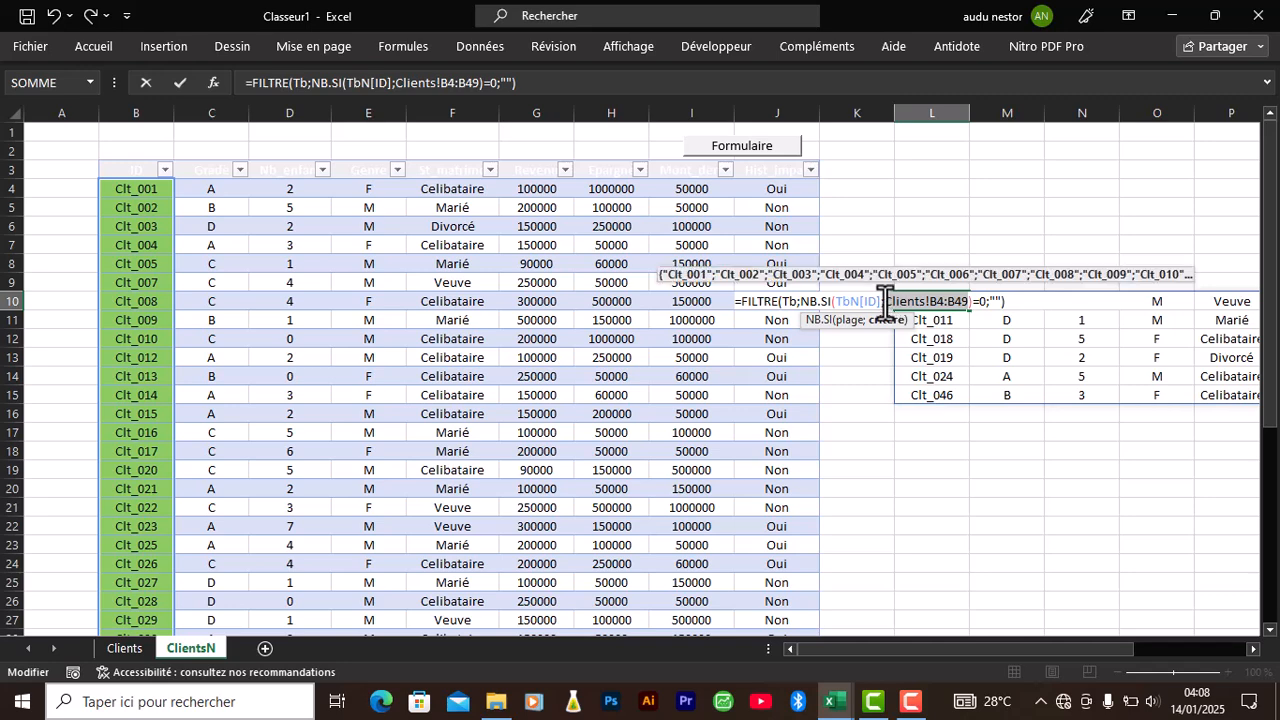
pyautogui.write('tb')
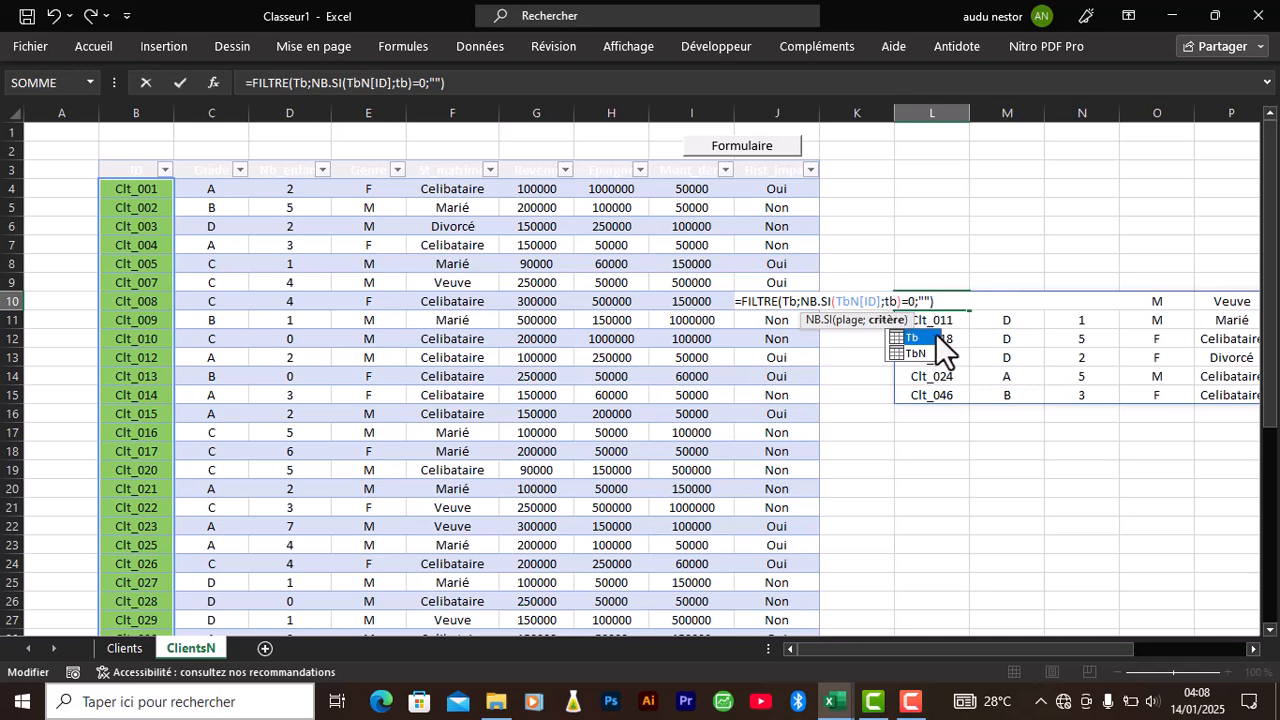
pyautogui.press('Escape')
pyautogui.press('BackSpace')
pyautogui.press('BackSpace')
pyautogui.write('Tb')
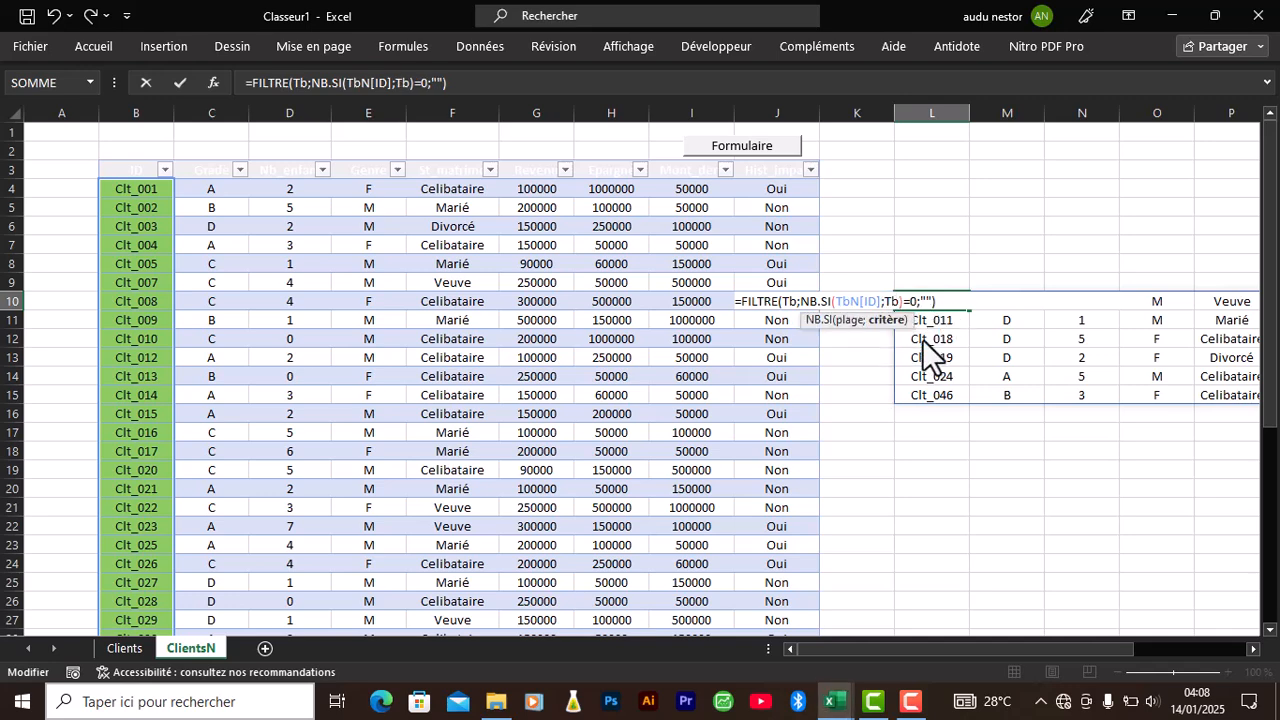
pyautogui.write('(')
pyautogui.press('BackSpace')
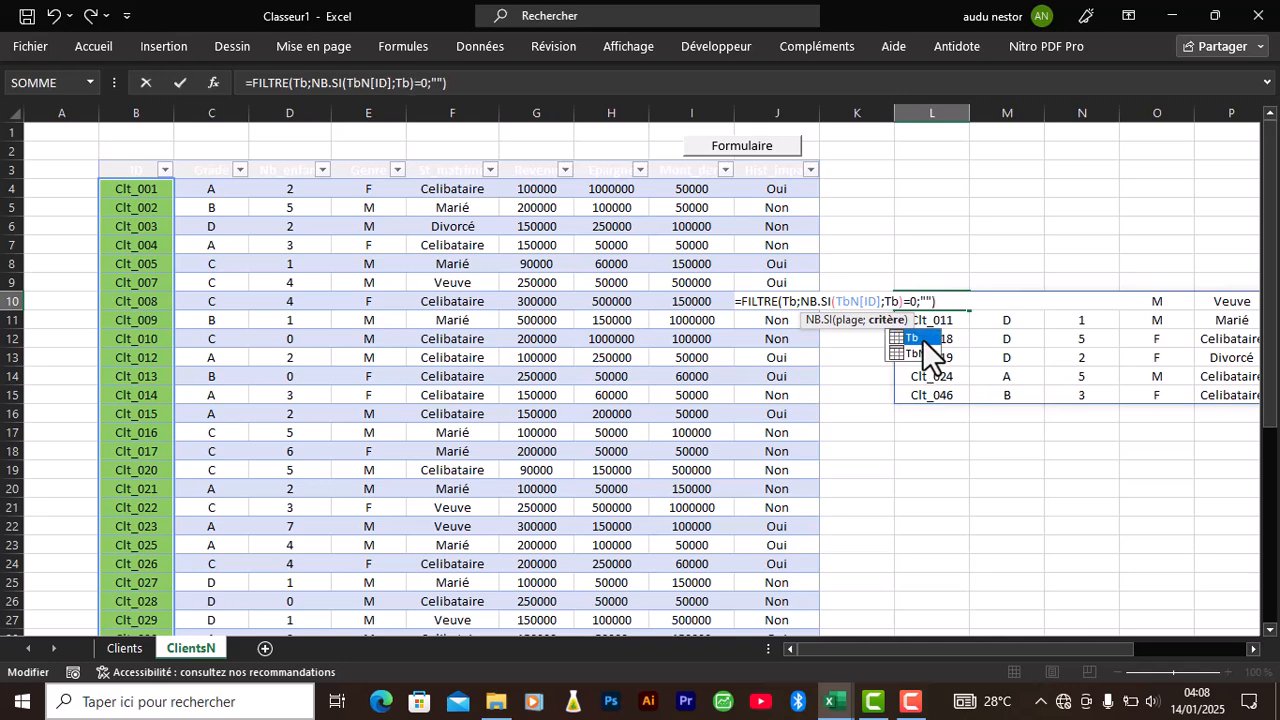
pyautogui.write('[')
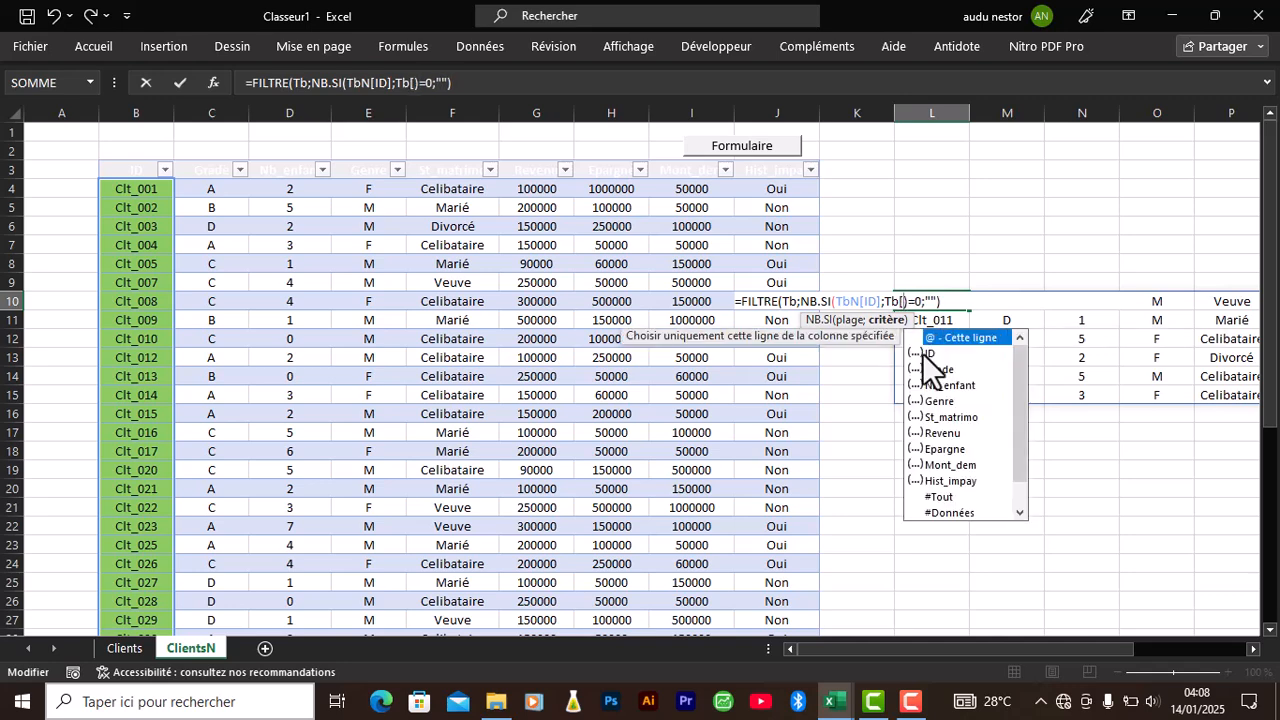
pyautogui.doubleClick(923, 356)
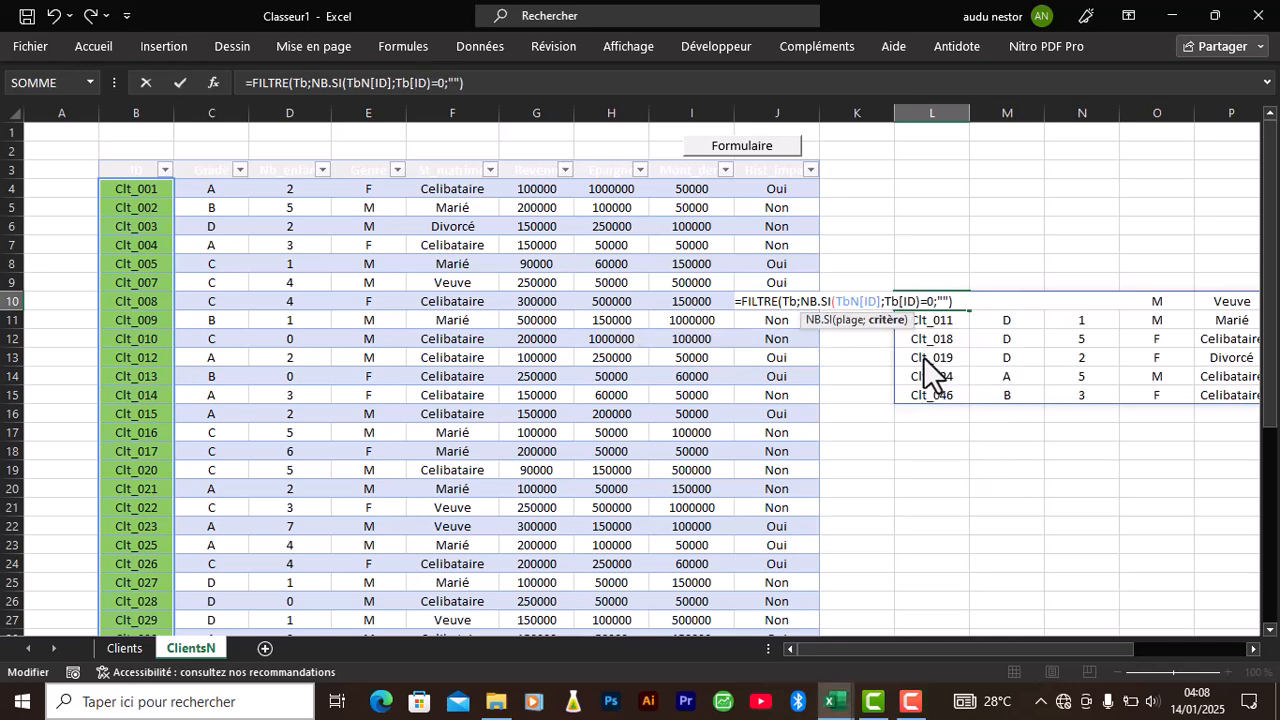
pyautogui.write(')')
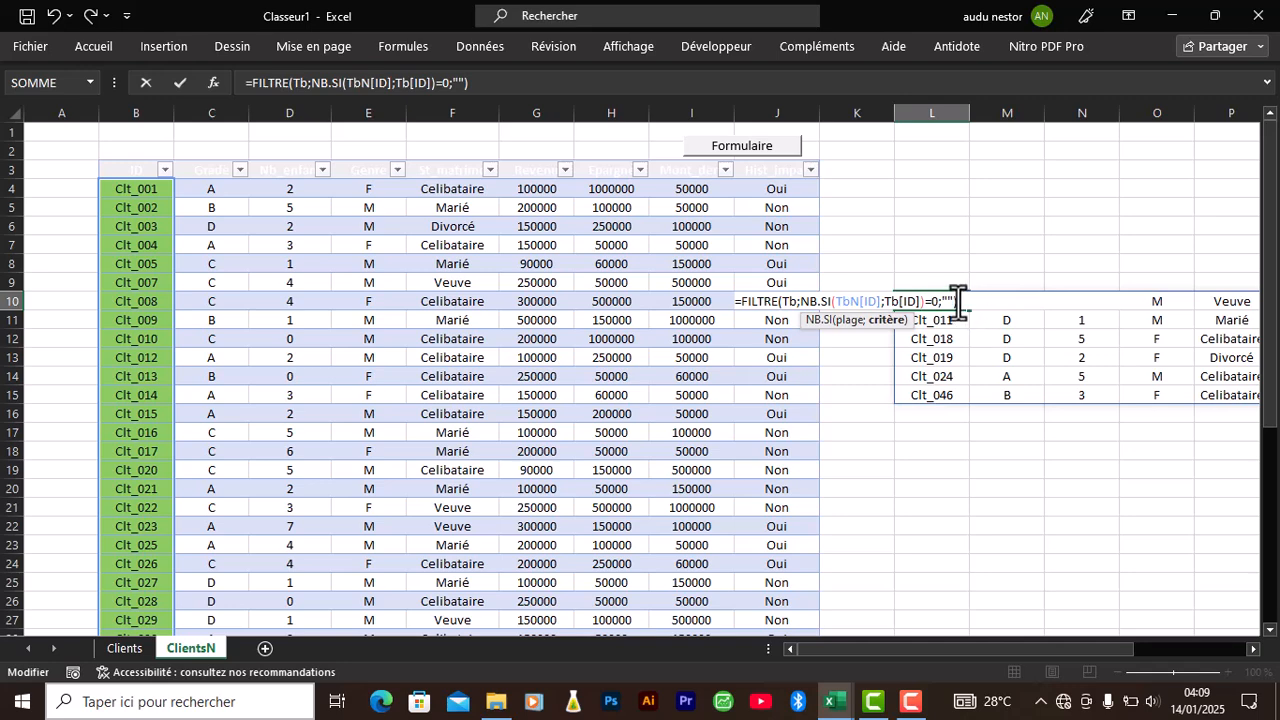
pyautogui.click(957, 302)
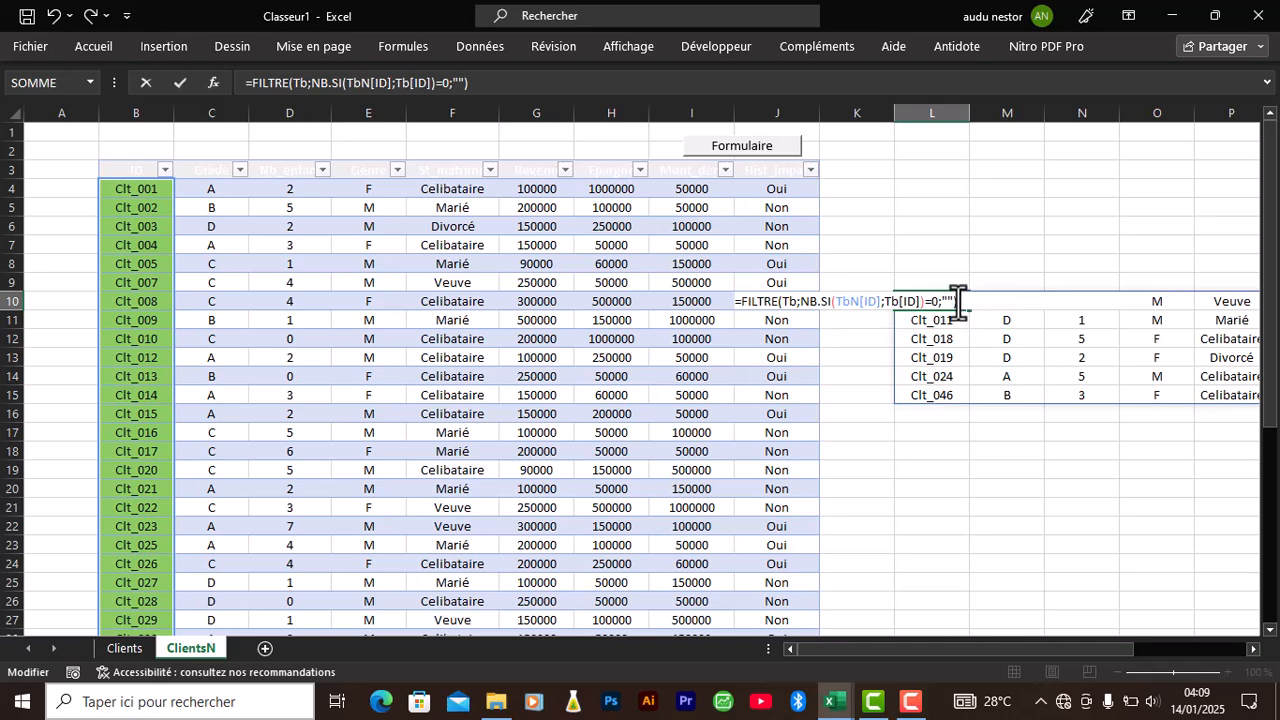
pyautogui.press('Return')
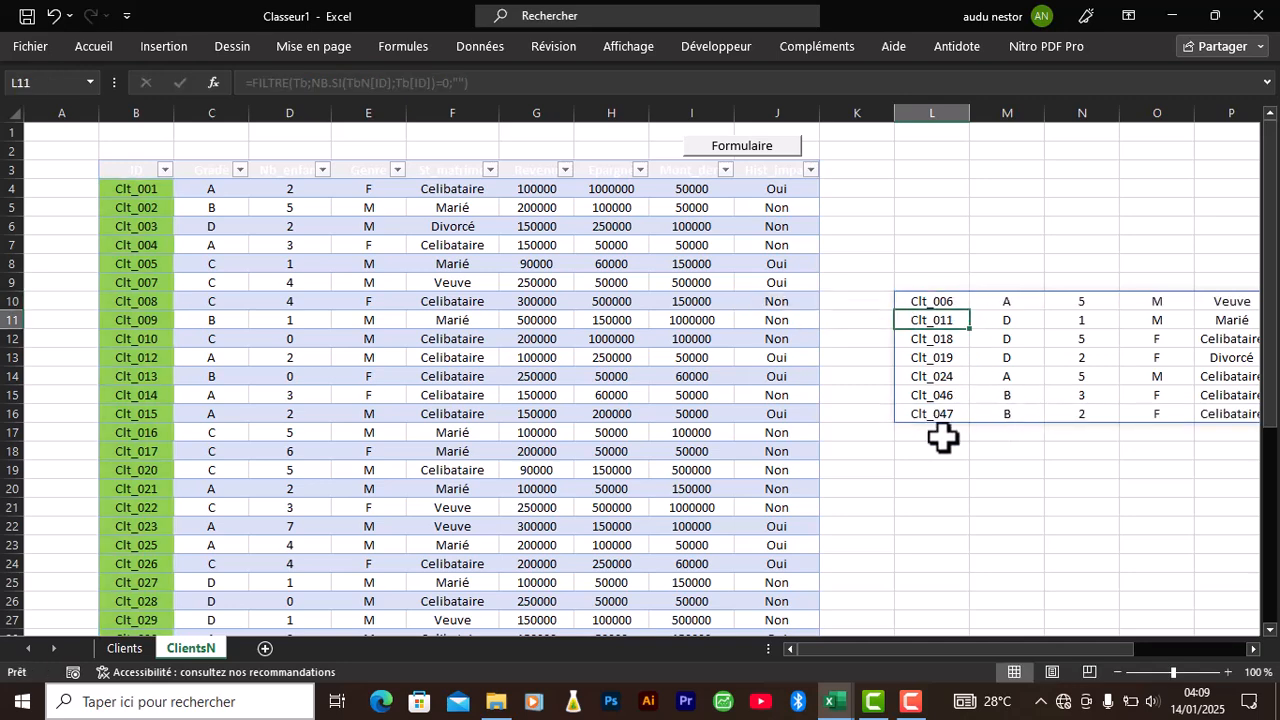
pyautogui.moveTo(1266, 429); pyautogui.dragTo(1266, 424)
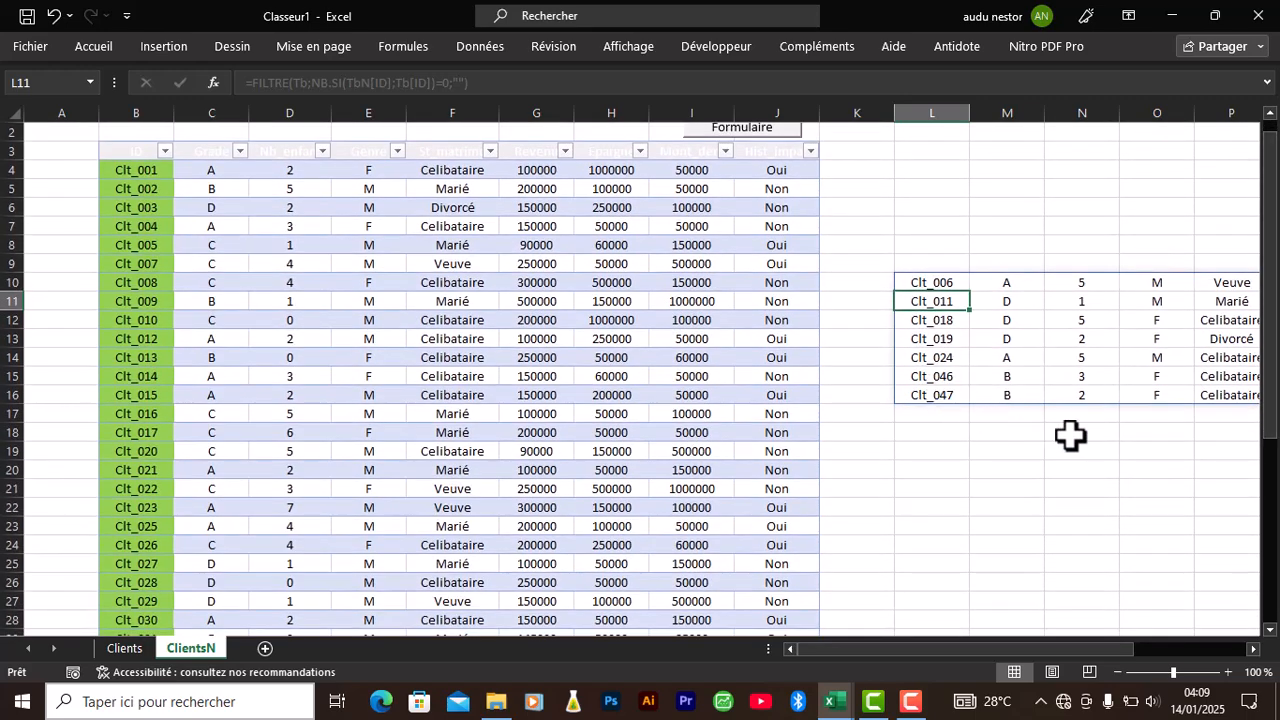
# Open the client entry form on the Clients sheet and fill in 1 child and marital status Veuve
pyautogui.click(124, 647)
pyautogui.click(759, 148)
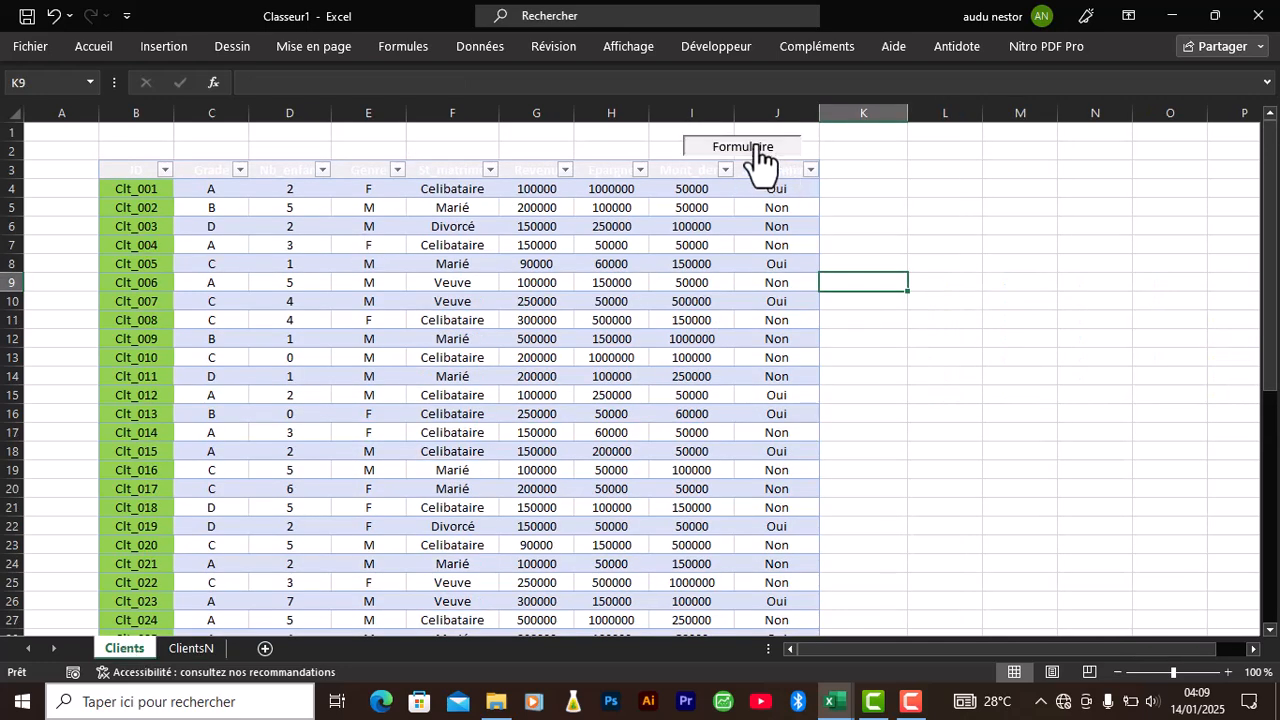
pyautogui.click(454, 256)
pyautogui.write('1')
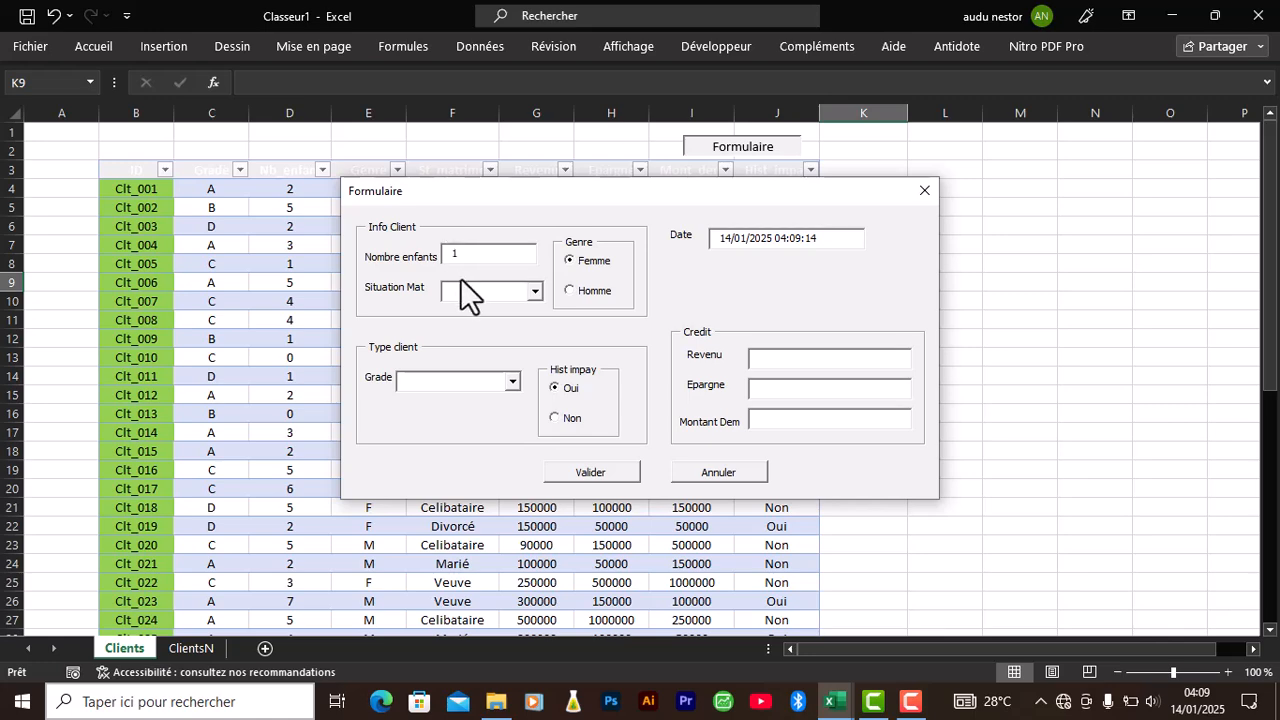
pyautogui.click(536, 294)
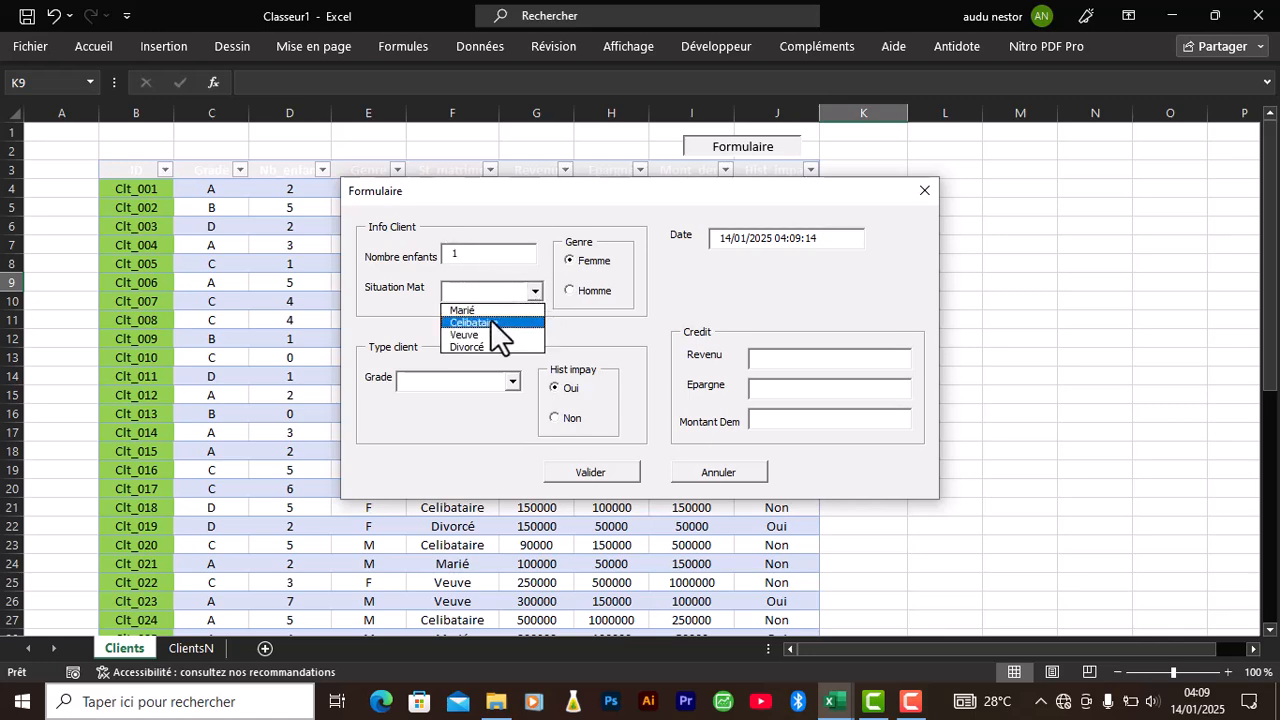
pyautogui.click(478, 334)
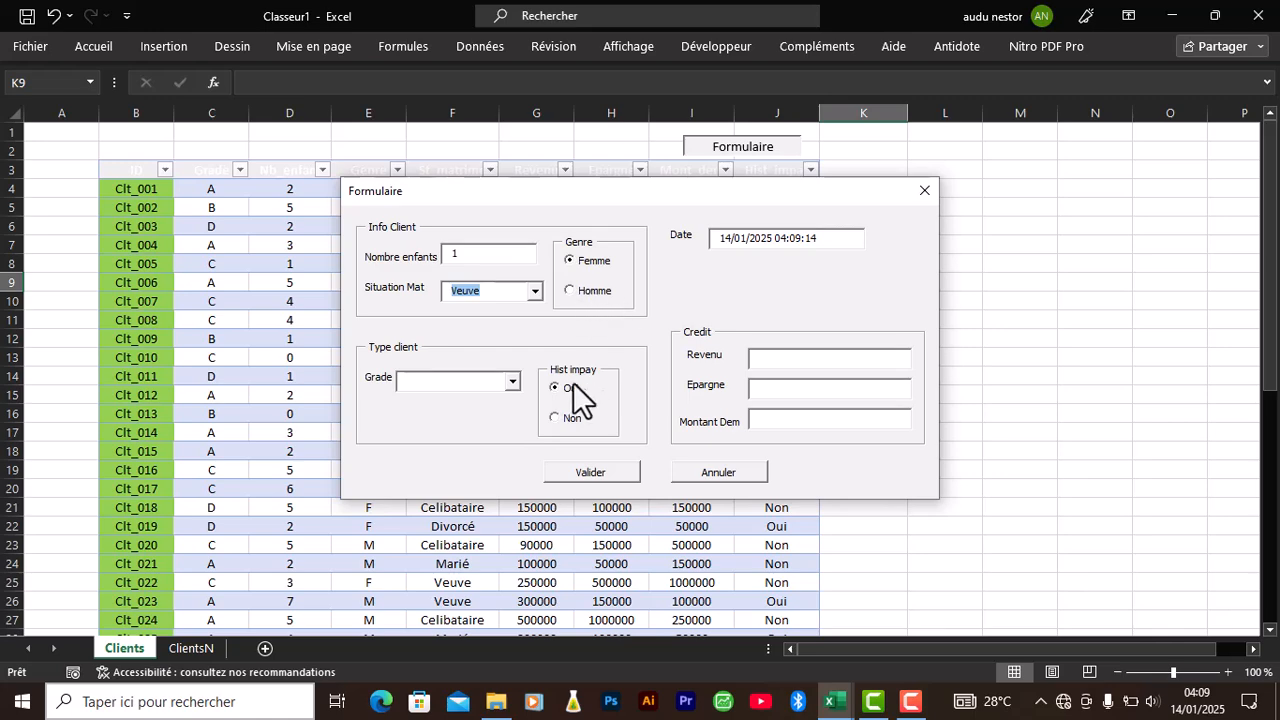
# Choose grade D, enter Revenu 100000, Epargne 250000 and Montant Dem 150000, and submit the new client
pyautogui.click(500, 384)
pyautogui.click(511, 382)
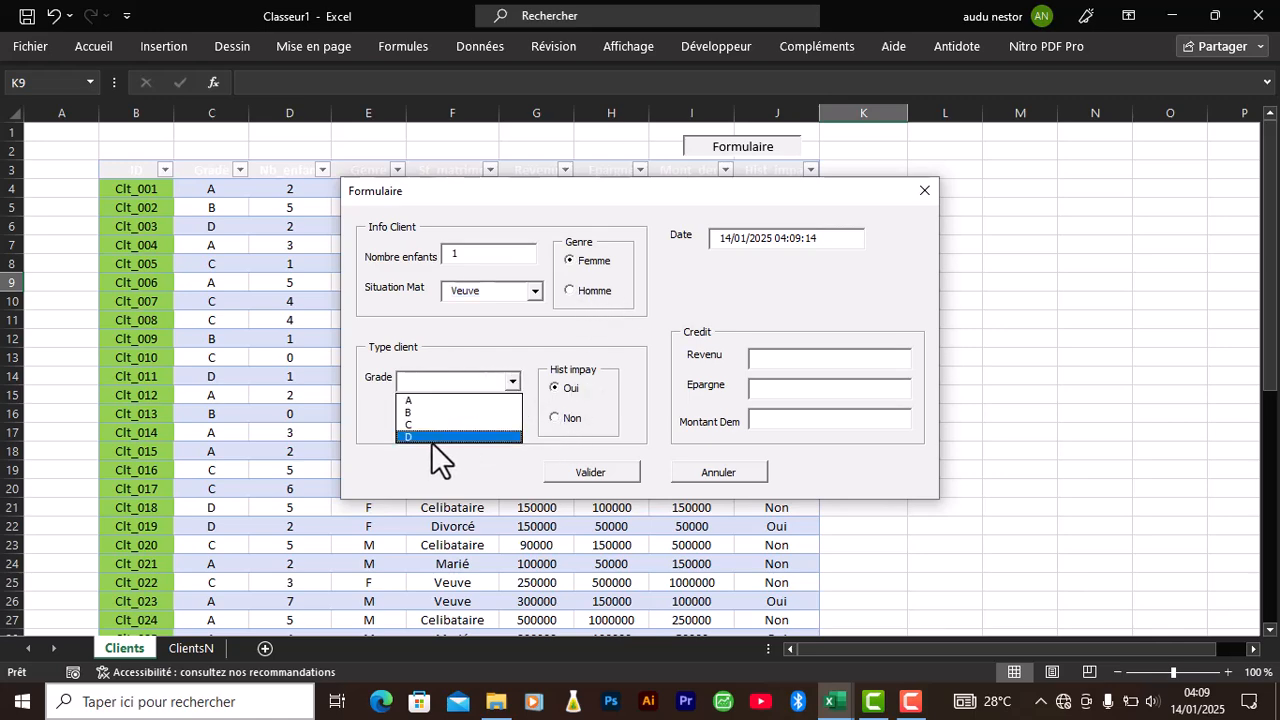
pyautogui.click(432, 435)
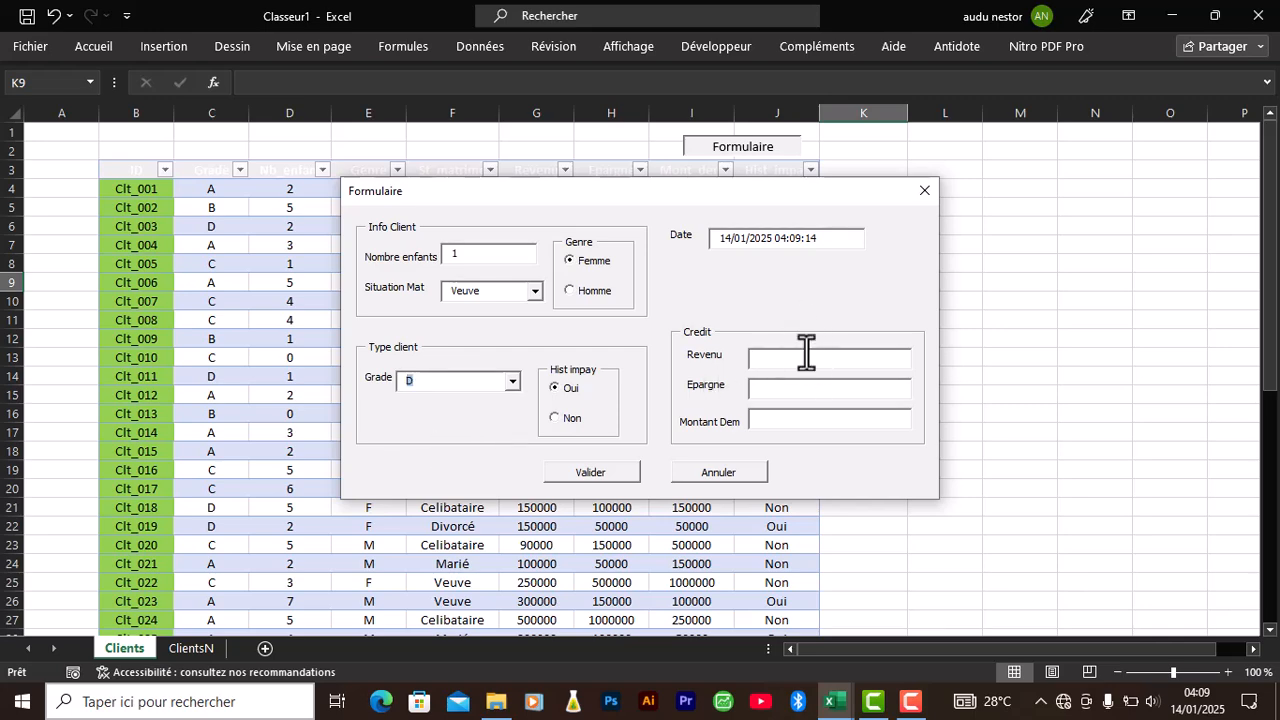
pyautogui.click(781, 359)
pyautogui.write('100000250000150000')
pyautogui.click(592, 475)
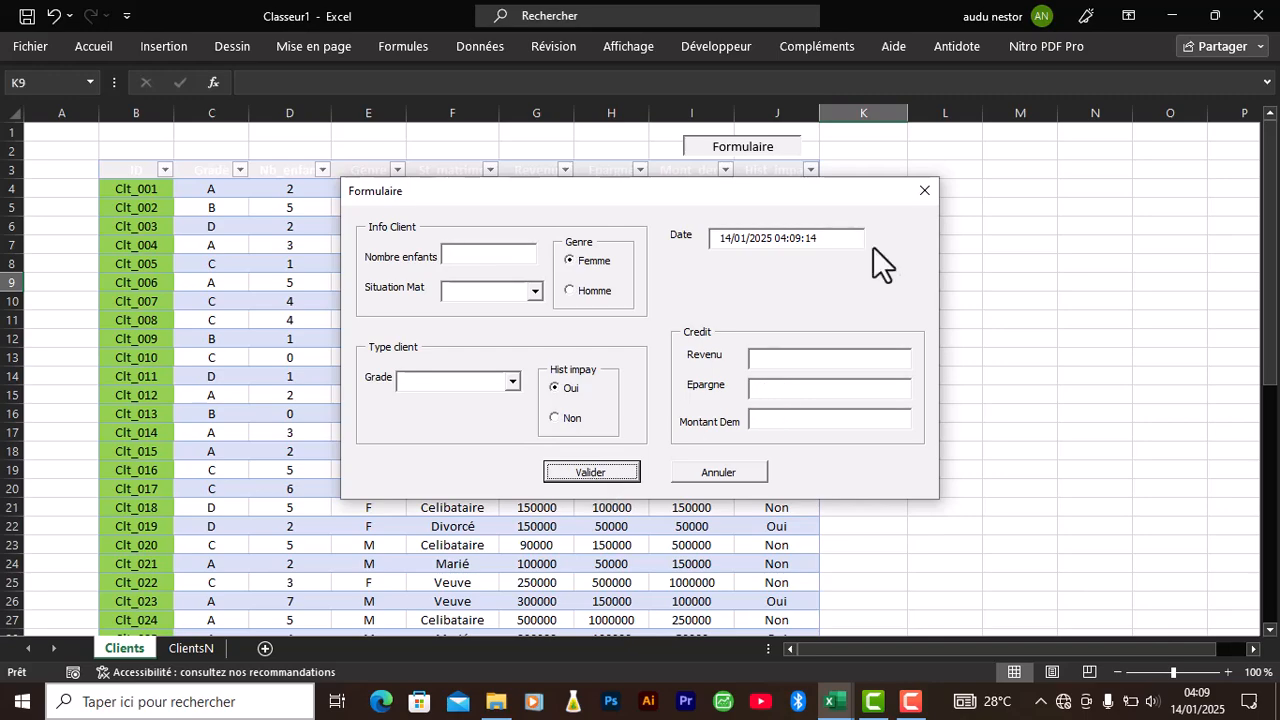
# Close the client form, check the last rows of the Clients table, and return to the ClientsN sheet
pyautogui.click(921, 192)
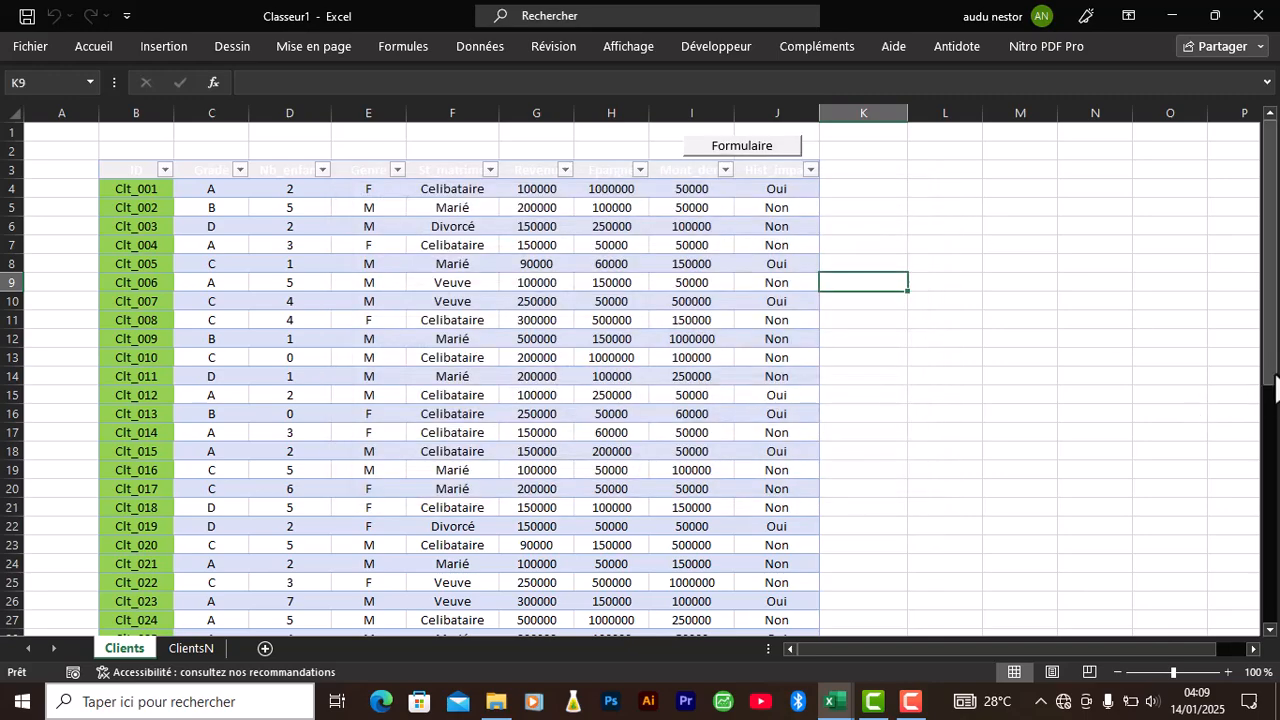
pyautogui.moveTo(1272, 380); pyautogui.dragTo(1275, 610)
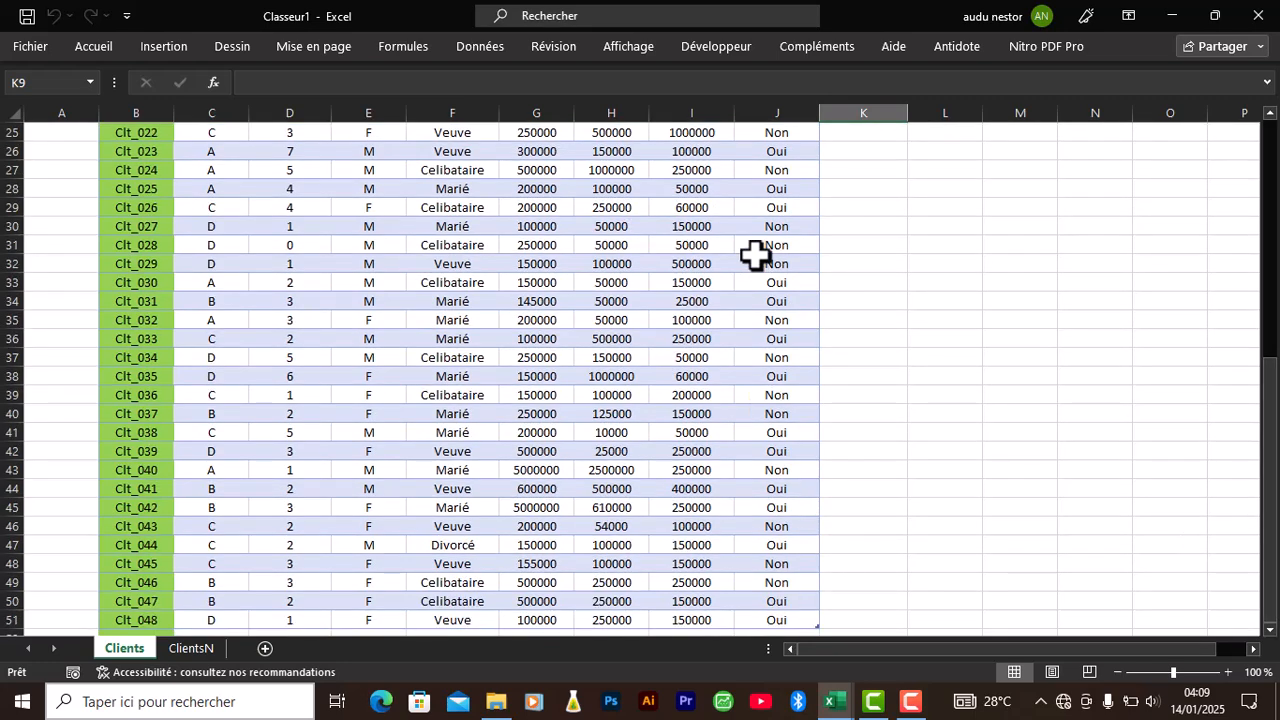
pyautogui.click(194, 648)
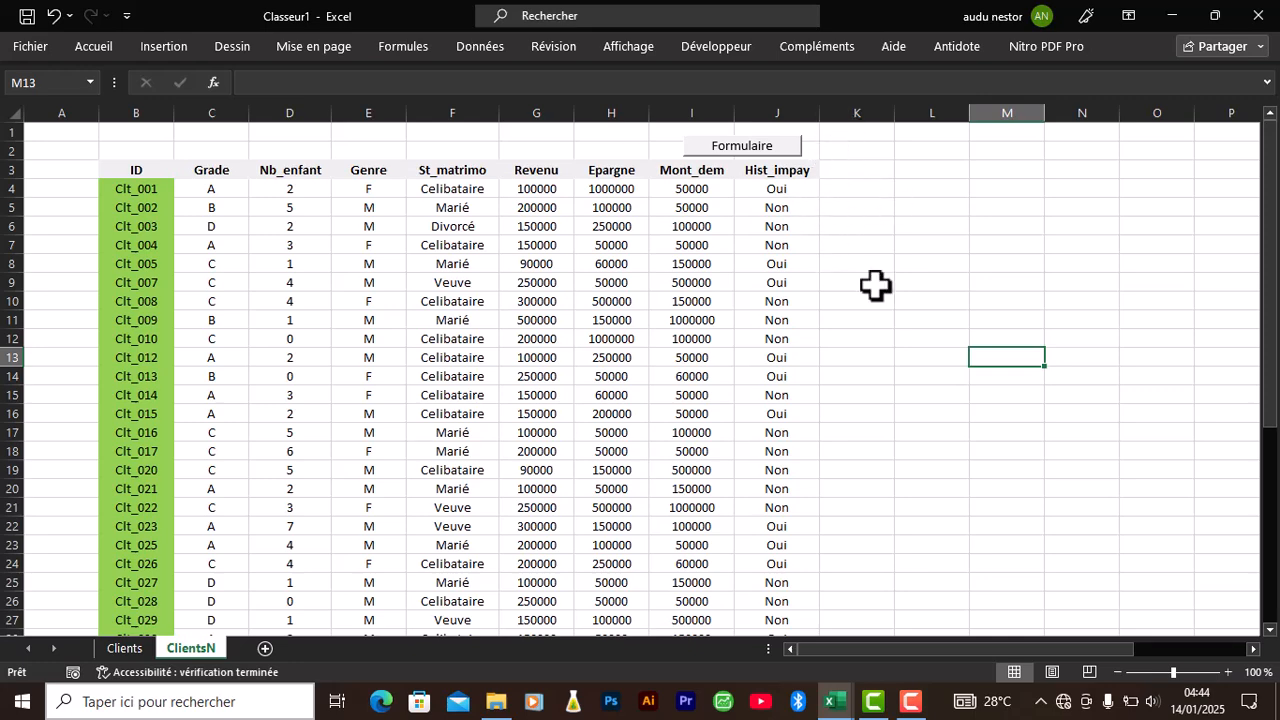
# Open the Visual Basic editor and insert a new standard module into the Classeur1.xlsm project
pyautogui.hotkey('alt', 'F11')
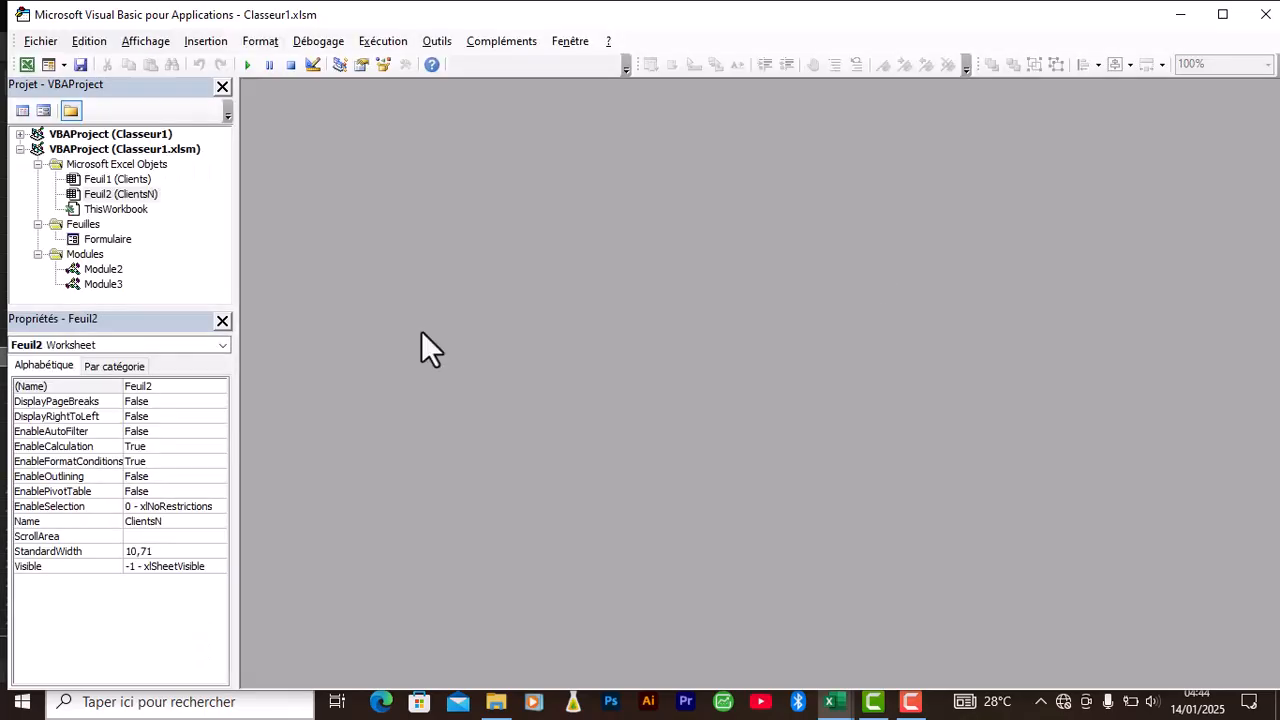
pyautogui.rightClick(147, 283)
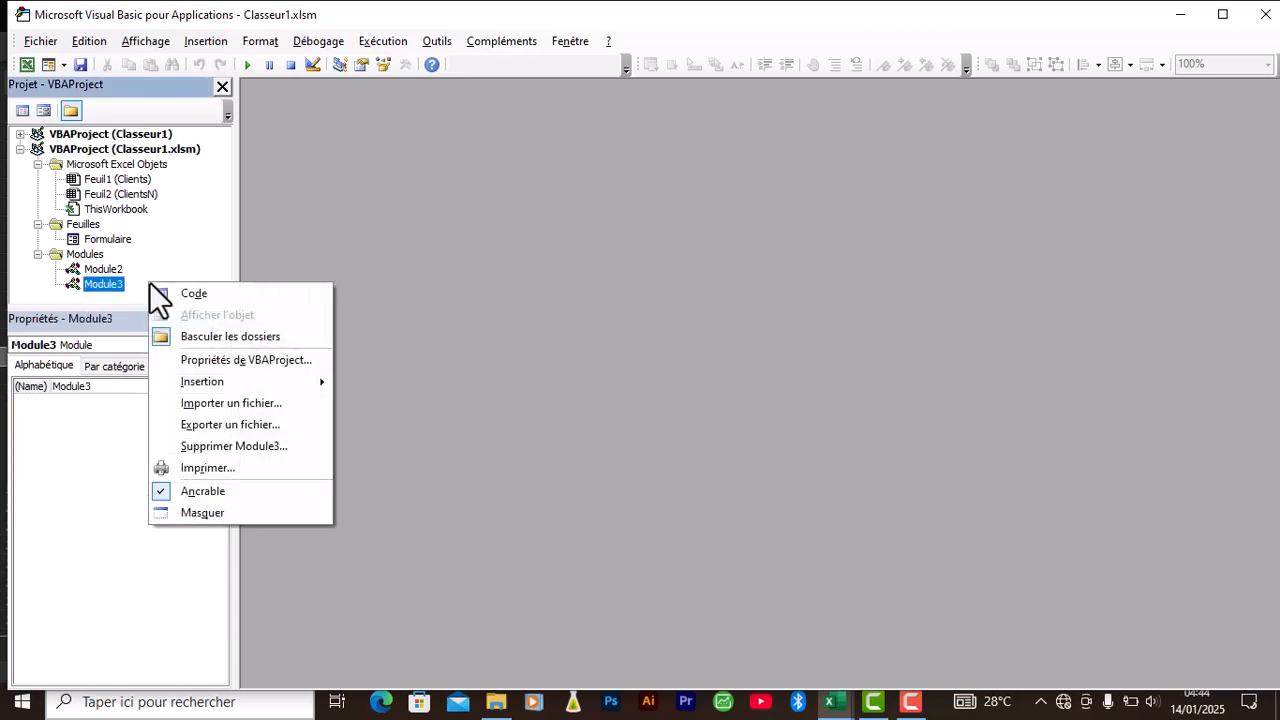
pyautogui.moveTo(294, 382)
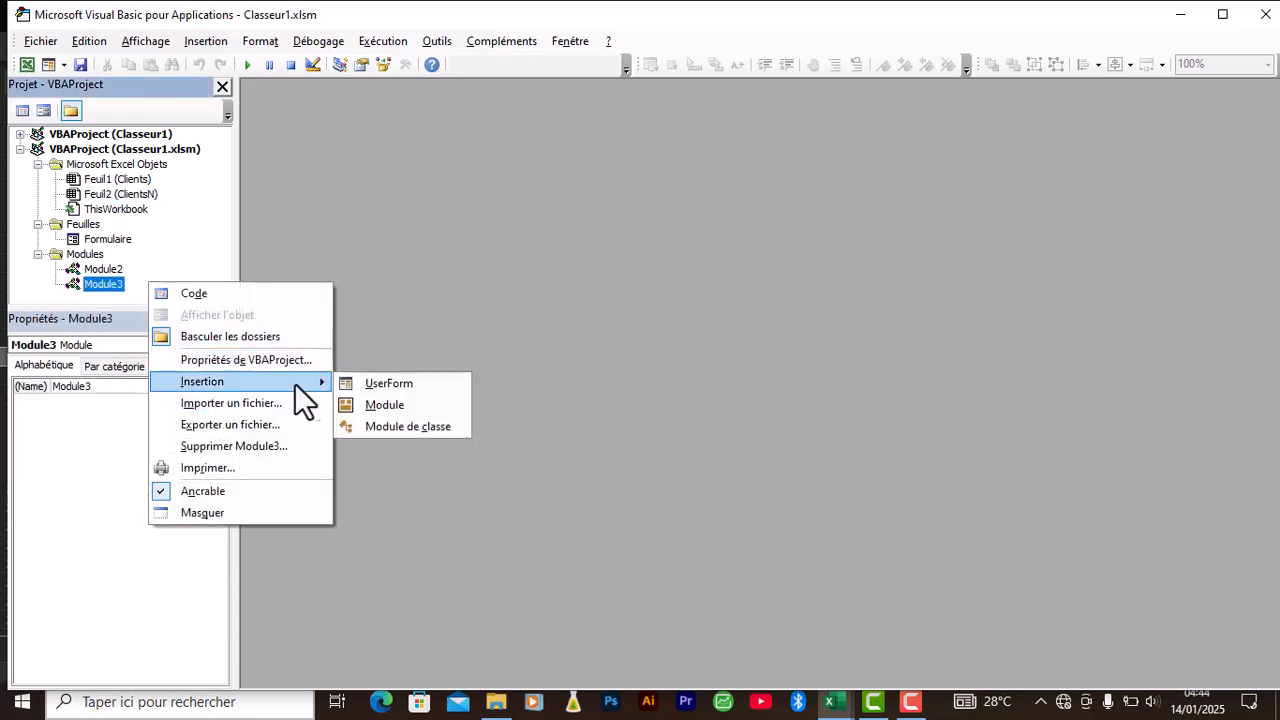
pyautogui.click(386, 404)
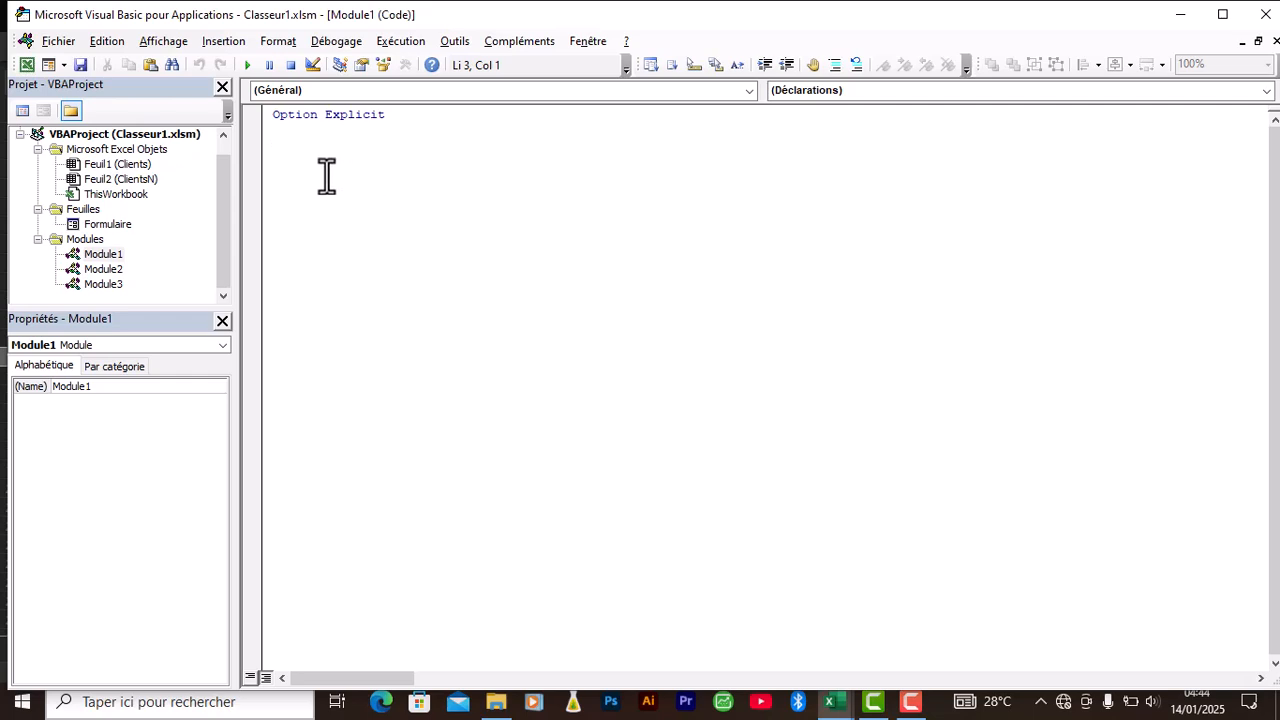
# Create an empty Sub procedure named filtre in the new module
pyautogui.write('sub filtre')
pyautogui.press('Return')
pyautogui.press('Return')
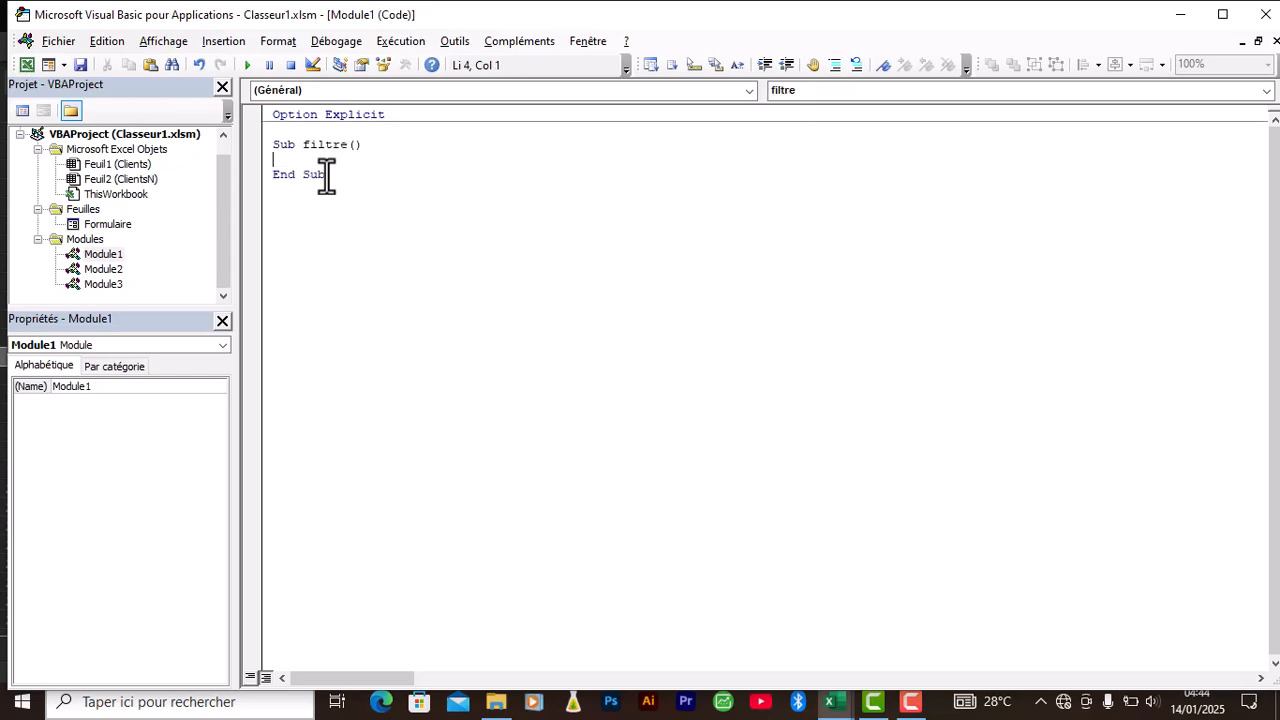
# Declare the variables sh and shn As Worksheet inside the filtre procedure
pyautogui.press('Up')
pyautogui.write('dim')
pyautogui.write(' sh')
pyautogui.write(' A')
pyautogui.write('en ')
pyautogui.write('as w')
pyautogui.write('o')
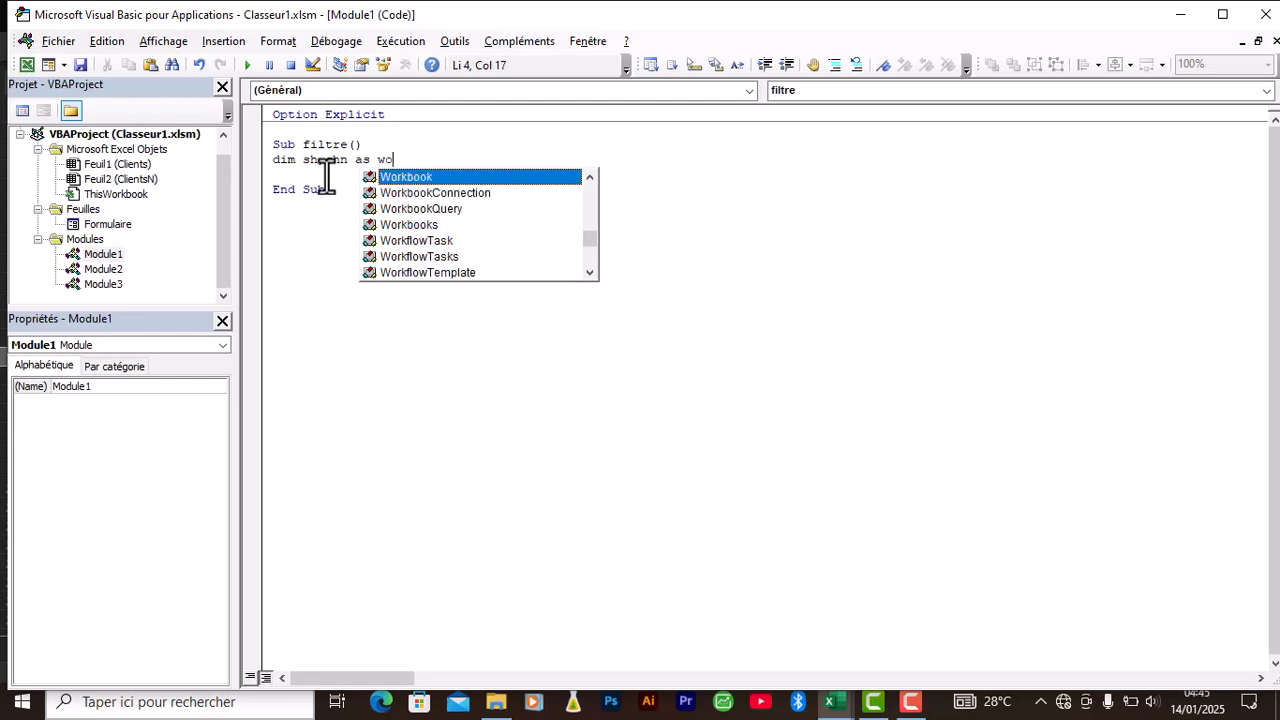
pyautogui.write('rks')
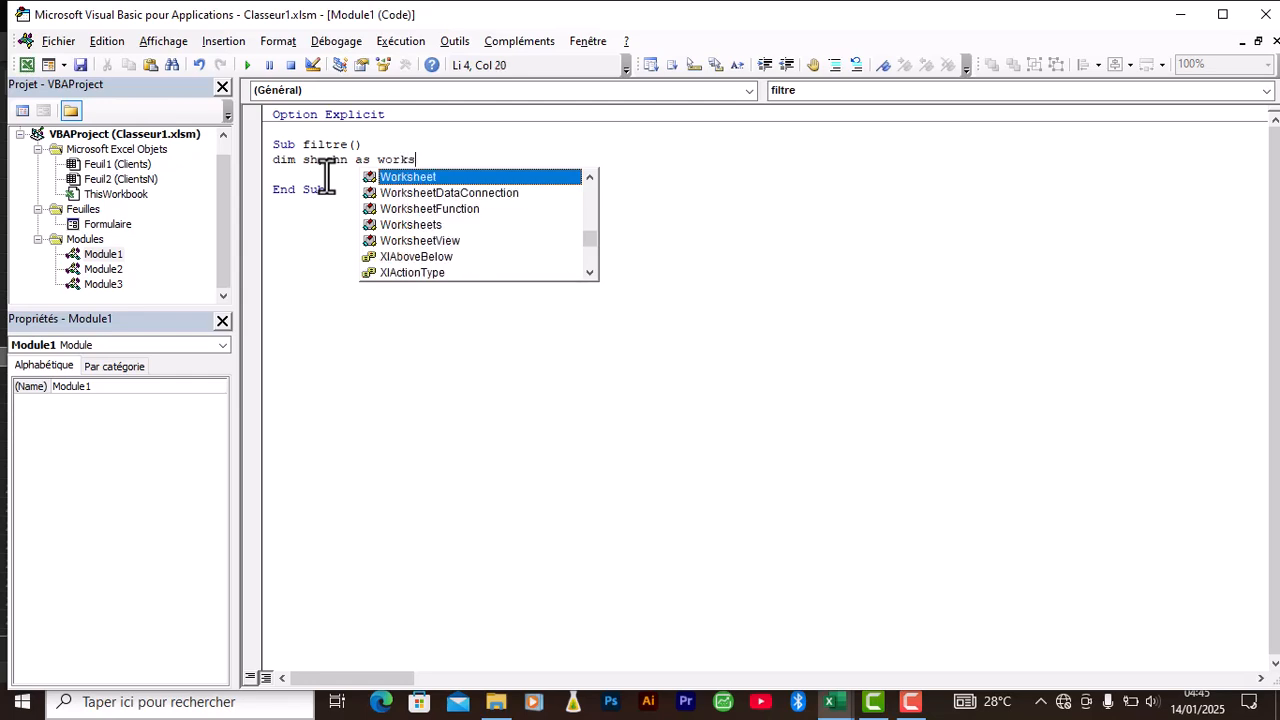
pyautogui.write('heet')
pyautogui.press('Tab')
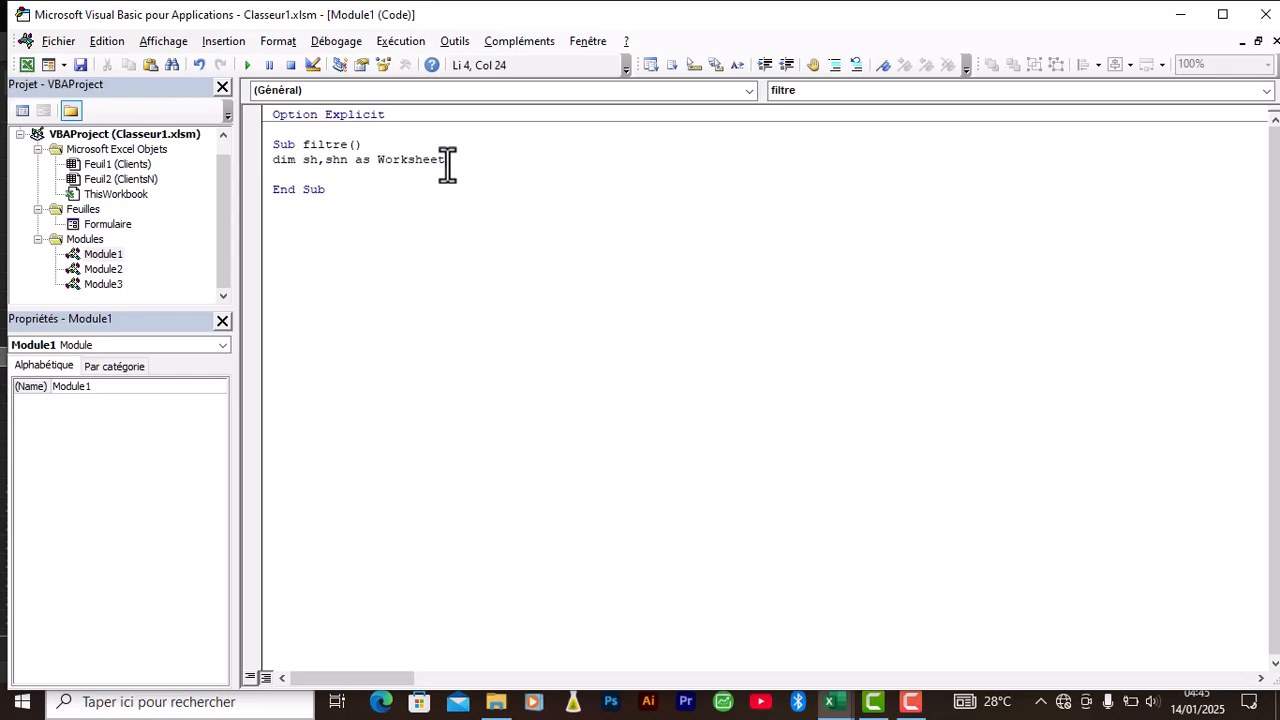
pyautogui.press('Return')
# Add a declaration of rgsh and rg As Range below the worksheet variables
pyautogui.write('dim')
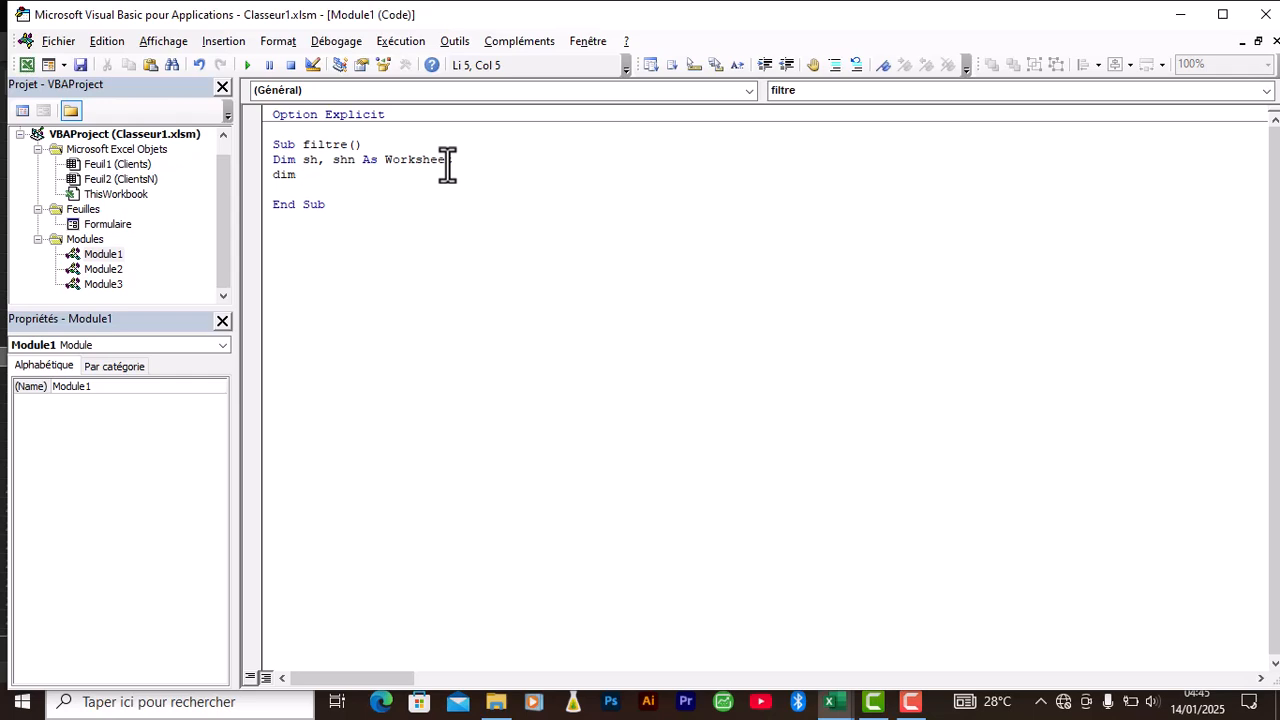
pyautogui.write(' rgsh')
pyautogui.moveTo(323, 177)
pyautogui.mouseDown()
pyautogui.moveTo(300, 183)
pyautogui.moveTo(328, 180)
pyautogui.mouseUp()
pyautogui.write('rg')
pyautogui.write('as rab')
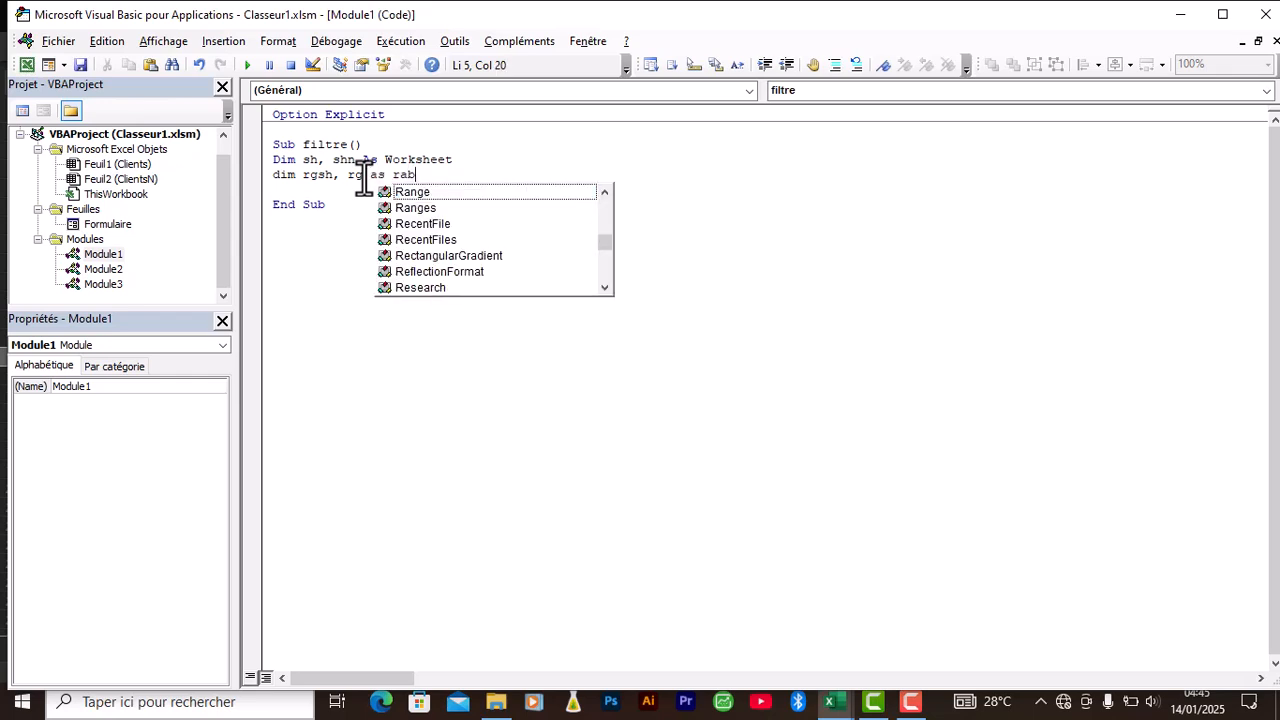
pyautogui.press('BackSpace')
pyautogui.write('nge')
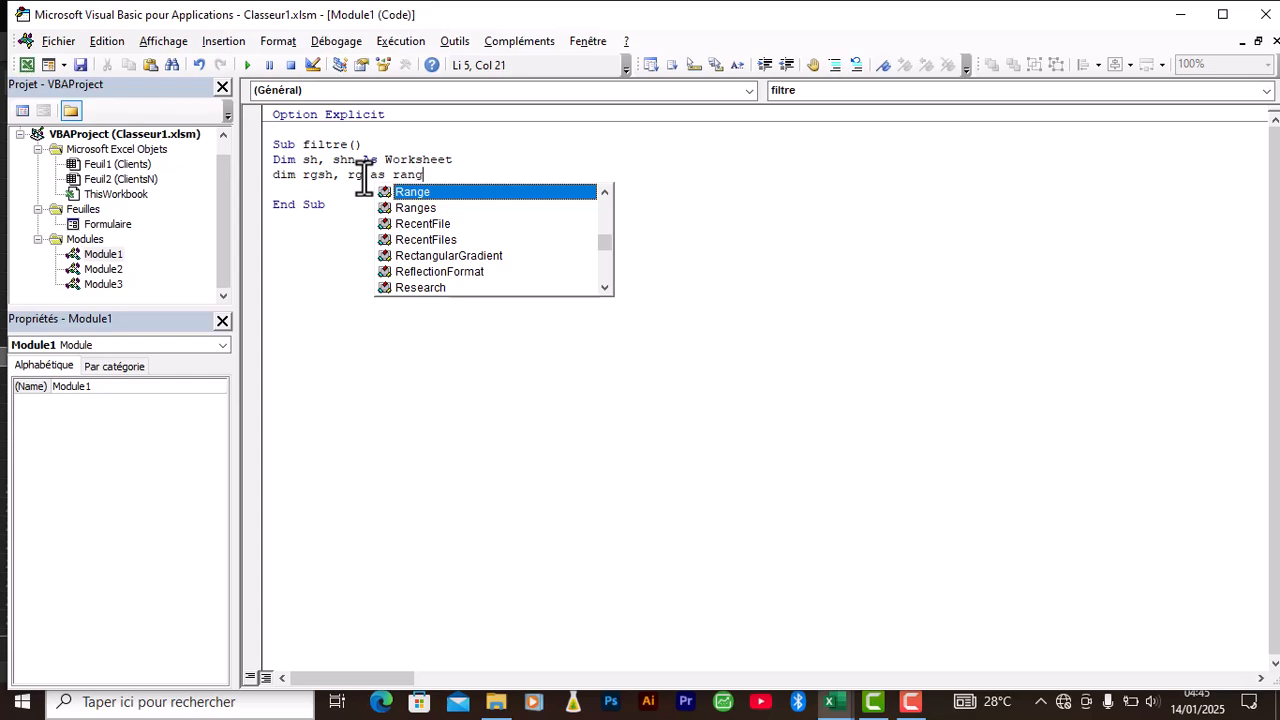
pyautogui.press('Return')
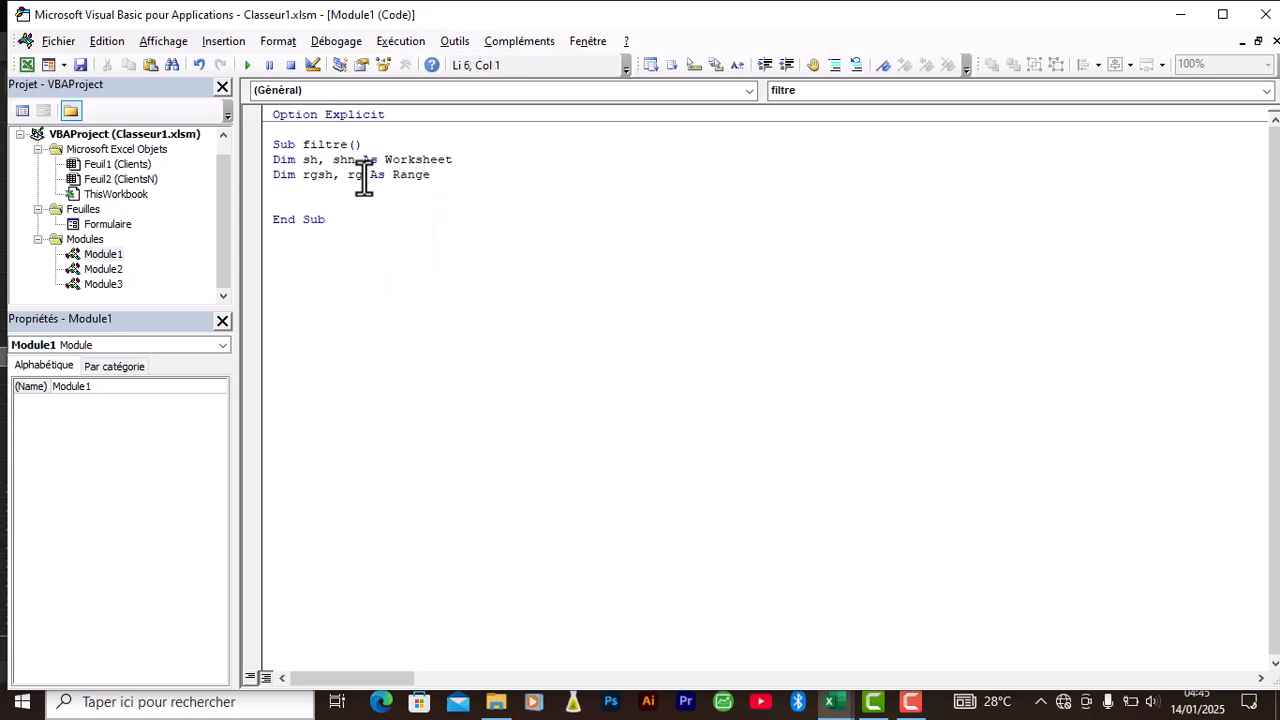
# Declare the variables i, j and z As Integer, supplying the Dim keyword at the start of the line
pyautogui.write('i,j,z')
pyautogui.write('as')
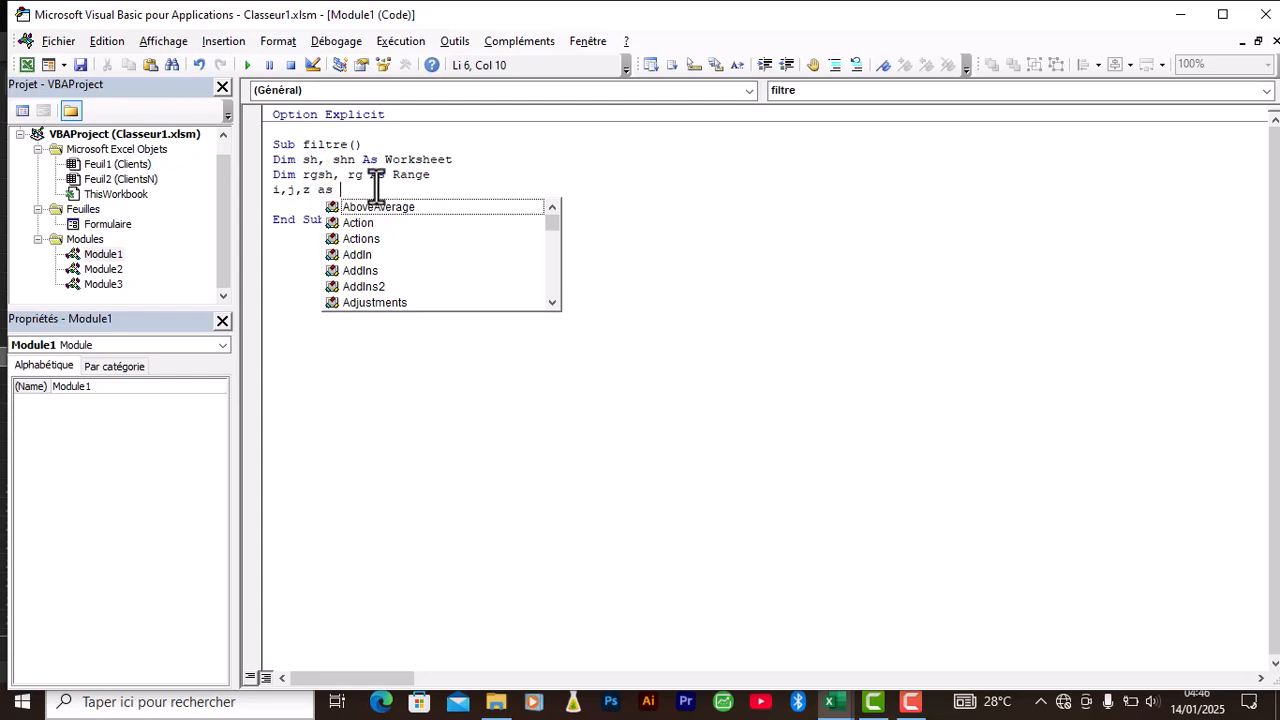
pyautogui.write('i')
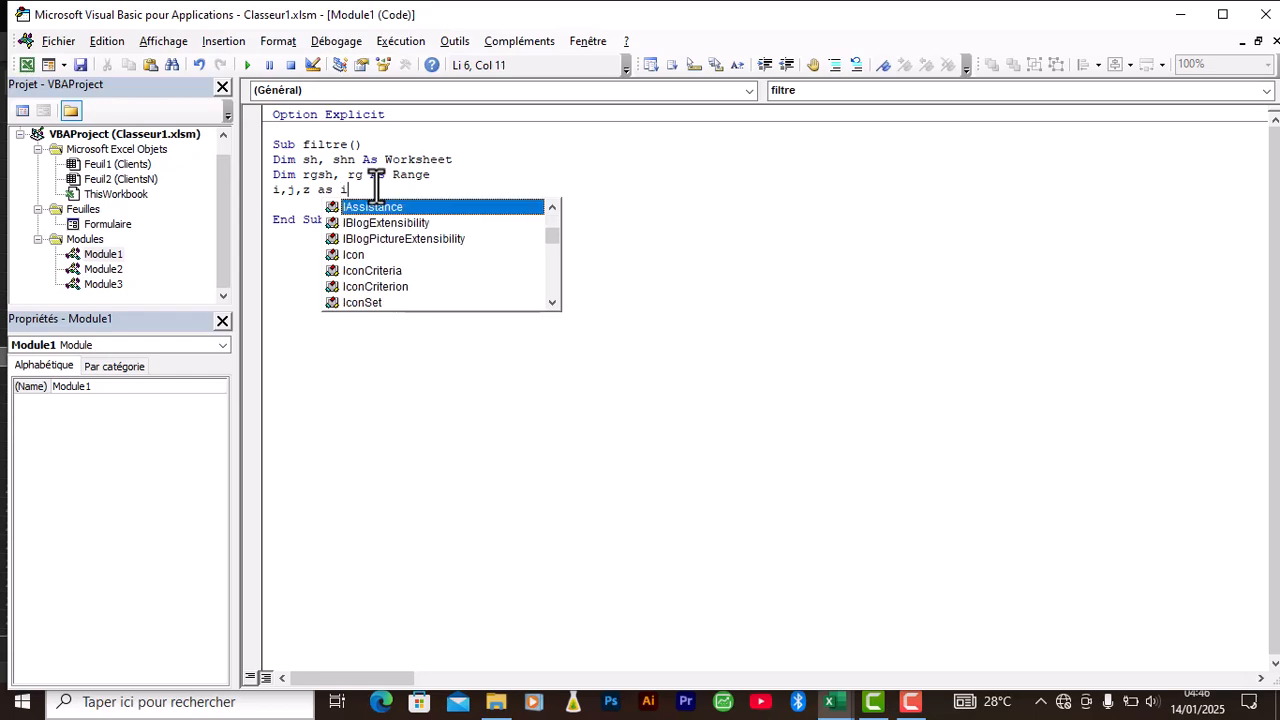
pyautogui.write('nteger')
pyautogui.press('Return')
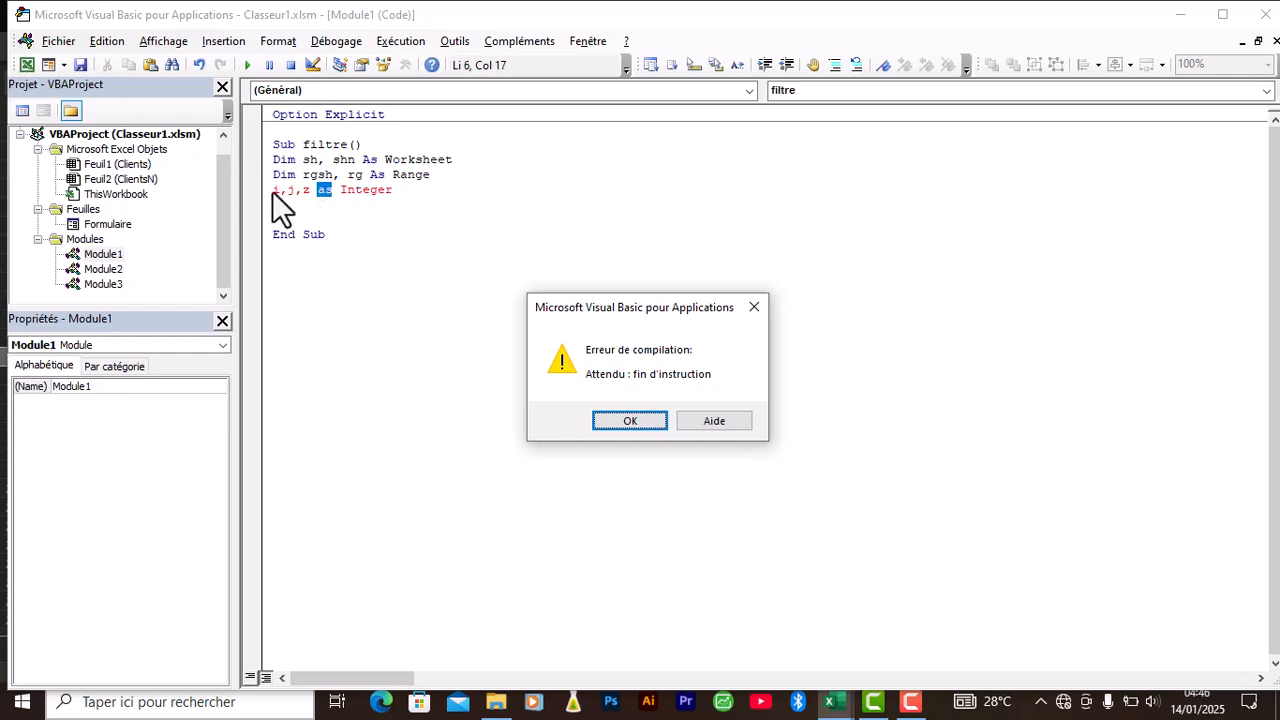
pyautogui.click(626, 417)
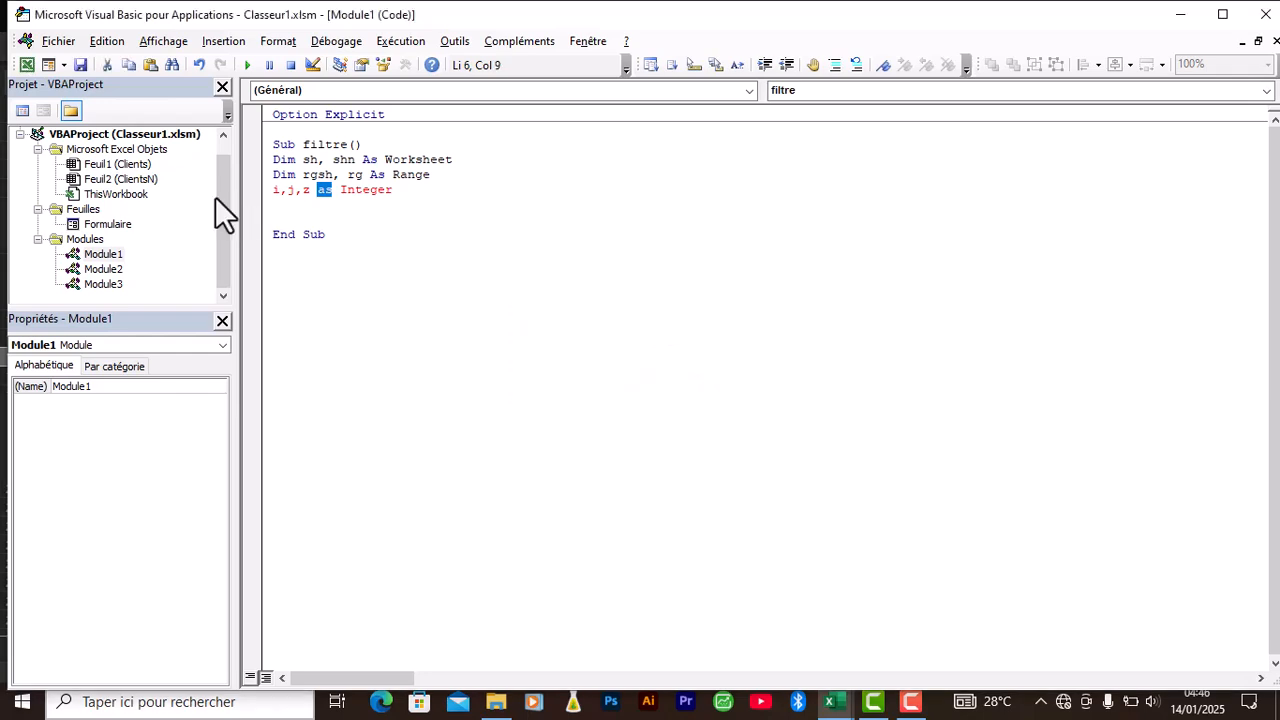
pyautogui.click(269, 190)
pyautogui.write('Dim')
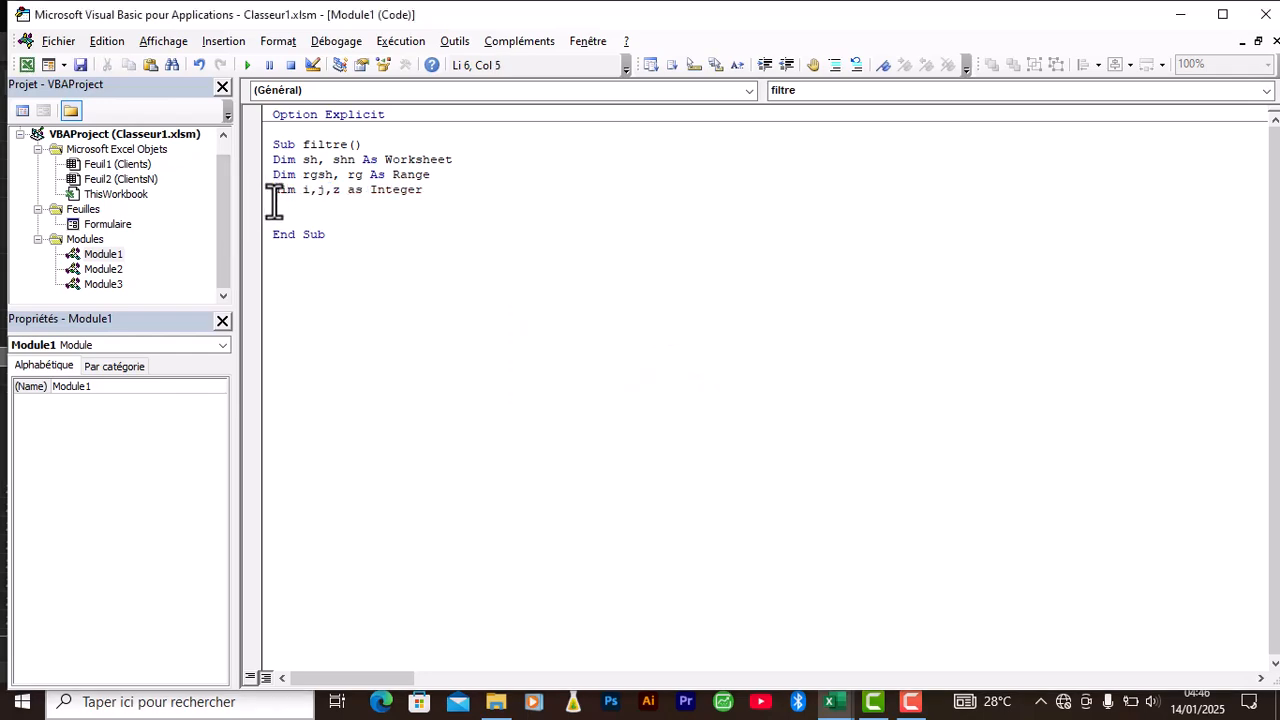
# Begin the assignment of z after the declarations with z=sh.range("B3")
pyautogui.click(283, 220)
pyautogui.press('Return')
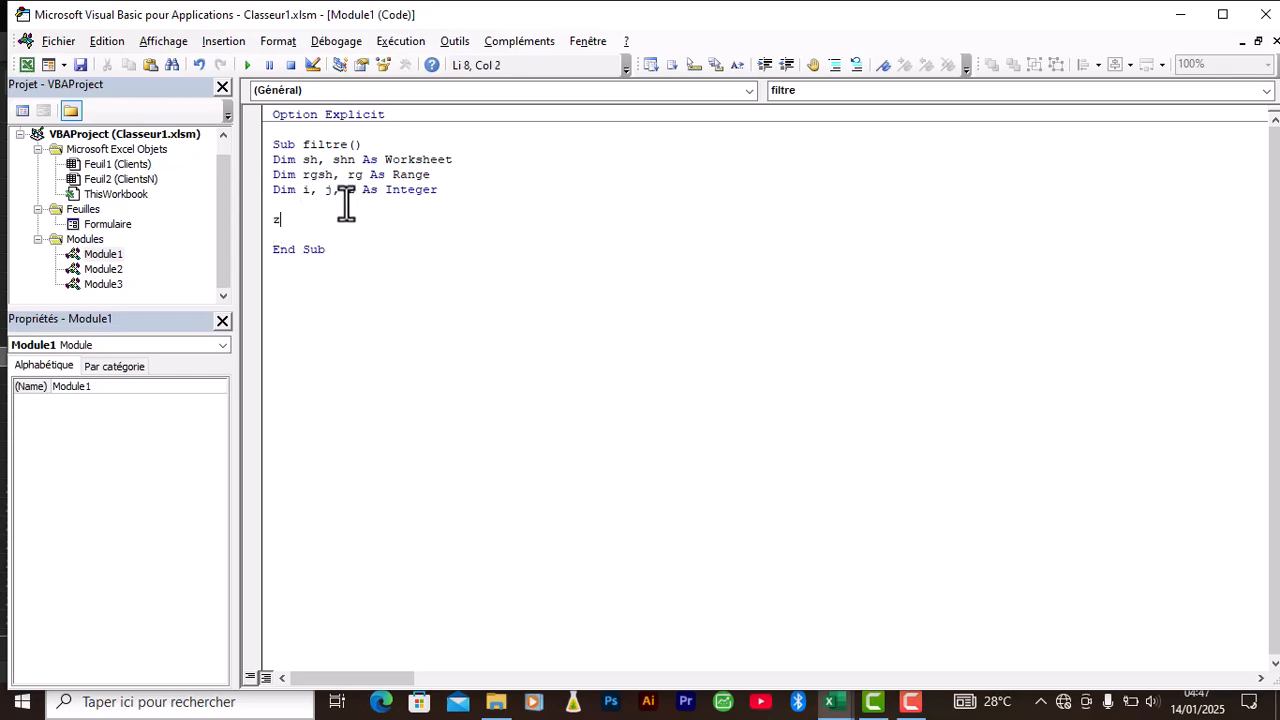
pyautogui.write('z=sh.range("B"')
pyautogui.press('BackSpace')
pyautogui.write('3"')
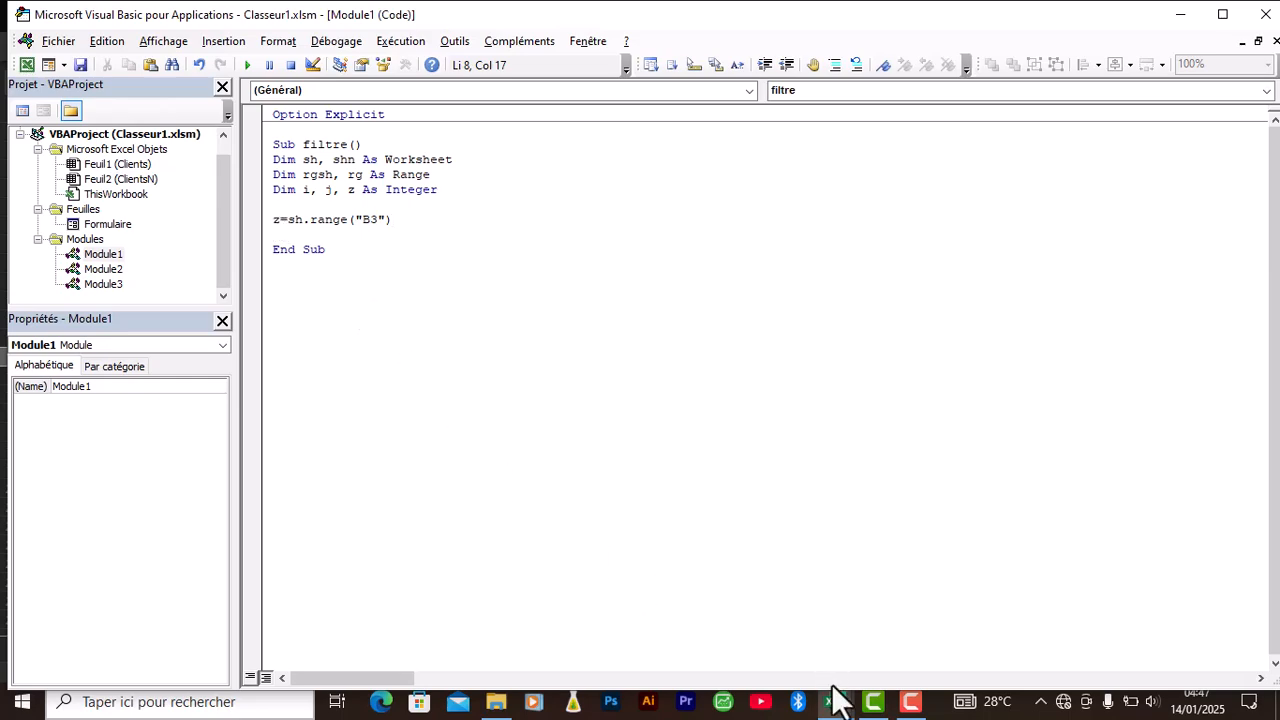
# Switch to the Classeur1 workbook and examine the ID column's header and last filled cell on ClientsN, plus its last filled cell on Clients
pyautogui.moveTo(838, 710)
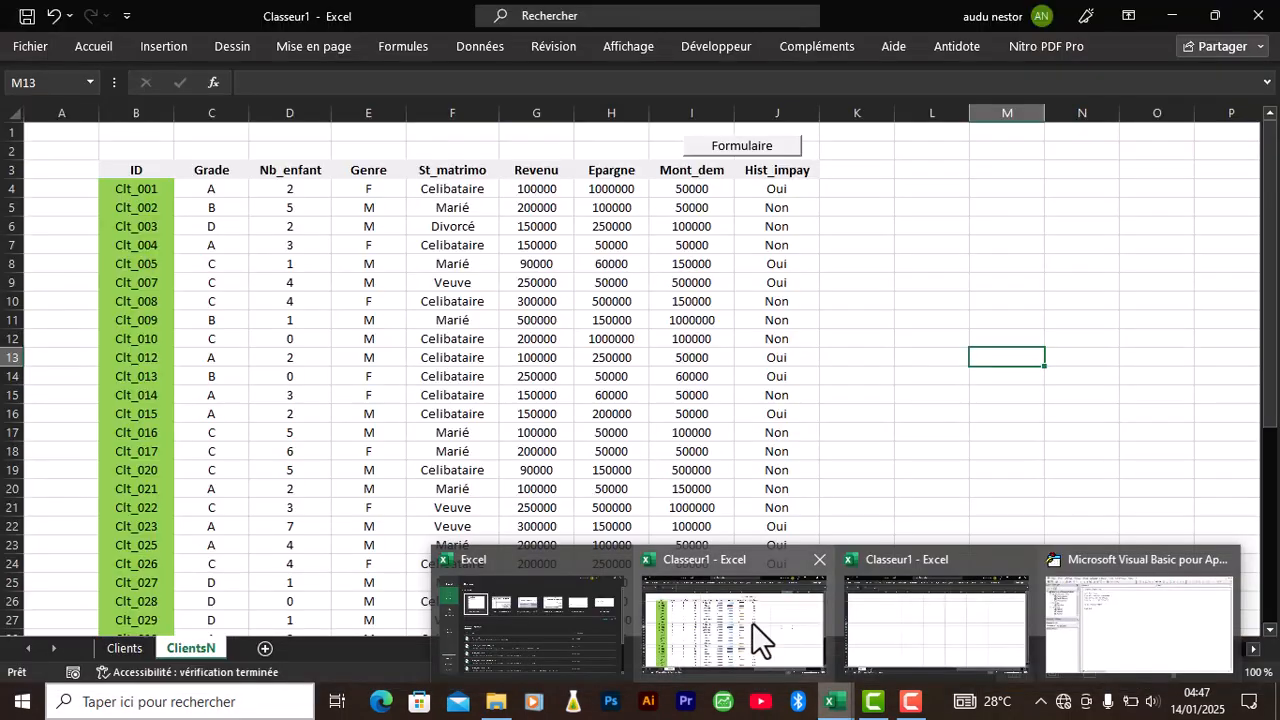
pyautogui.click(752, 622)
pyautogui.click(142, 170)
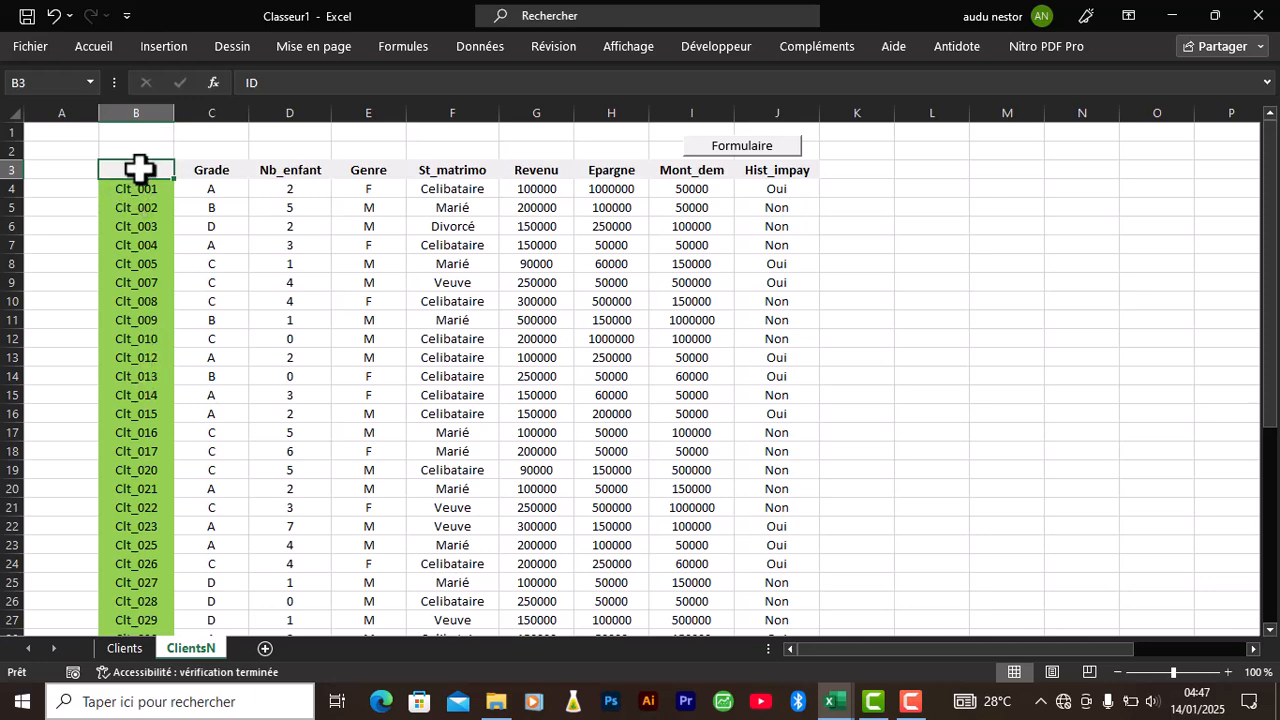
pyautogui.moveTo(1272, 395); pyautogui.dragTo(1272, 608)
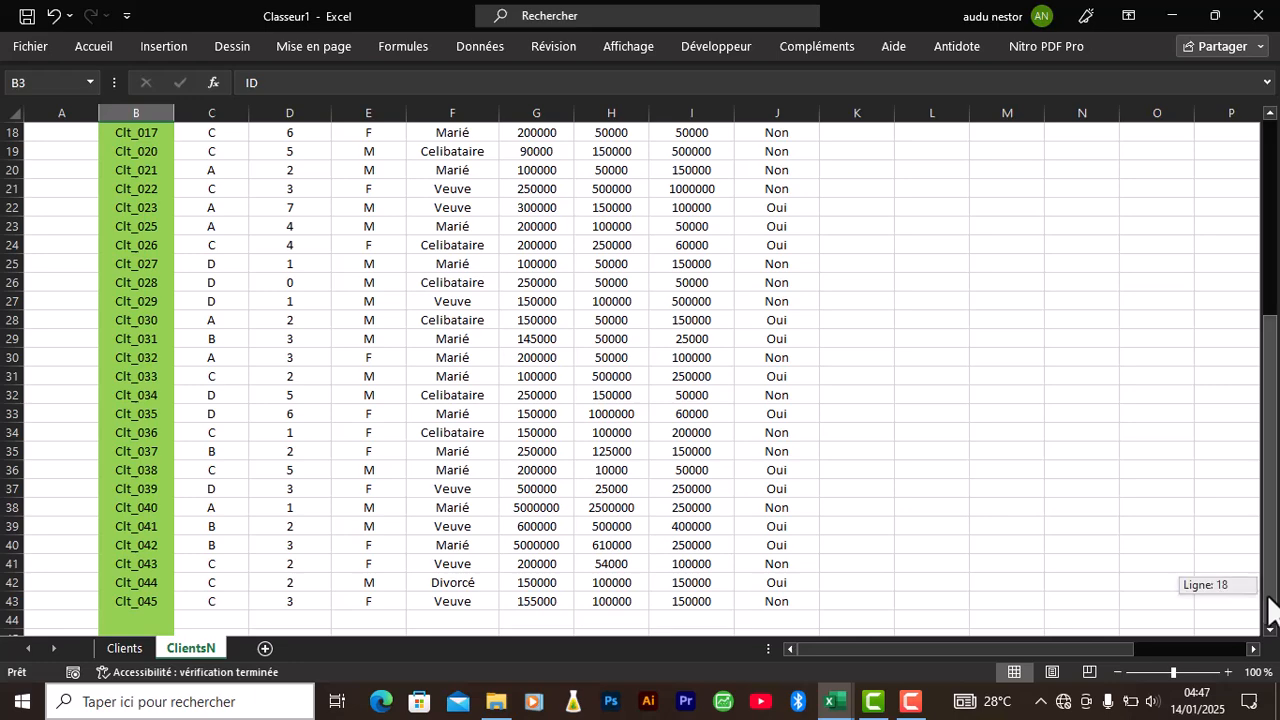
pyautogui.click(143, 602)
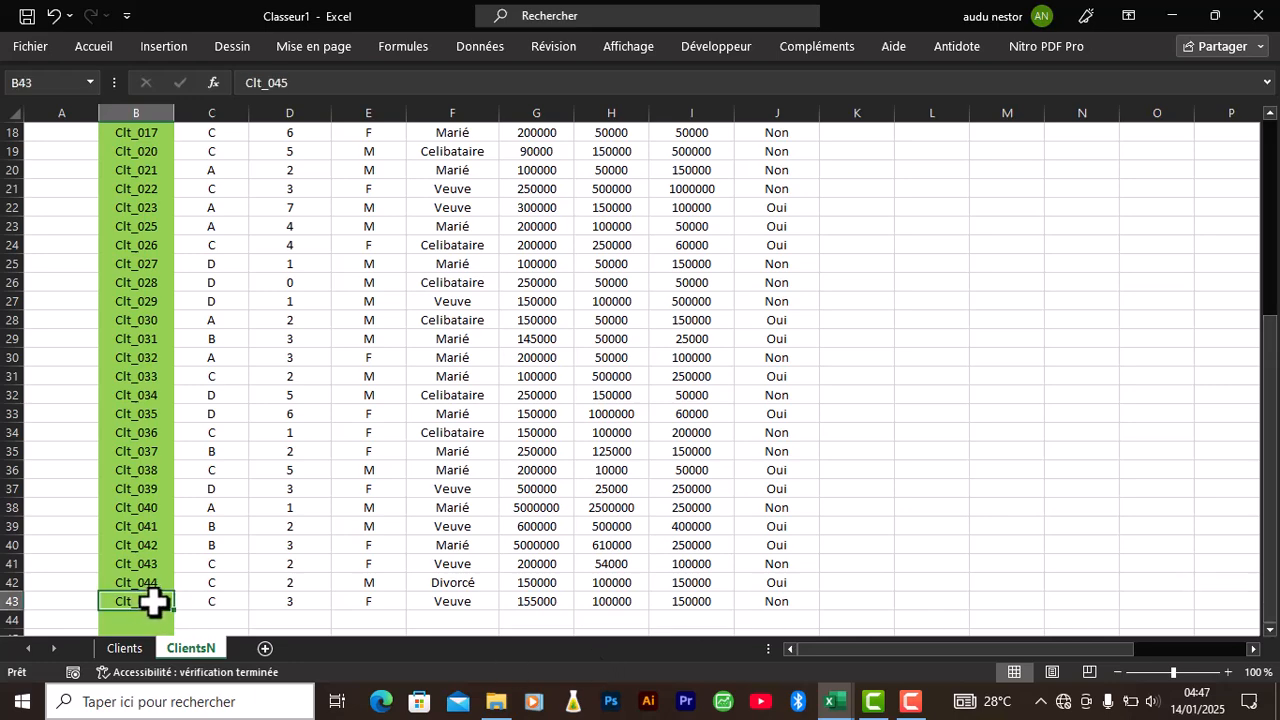
pyautogui.click(129, 647)
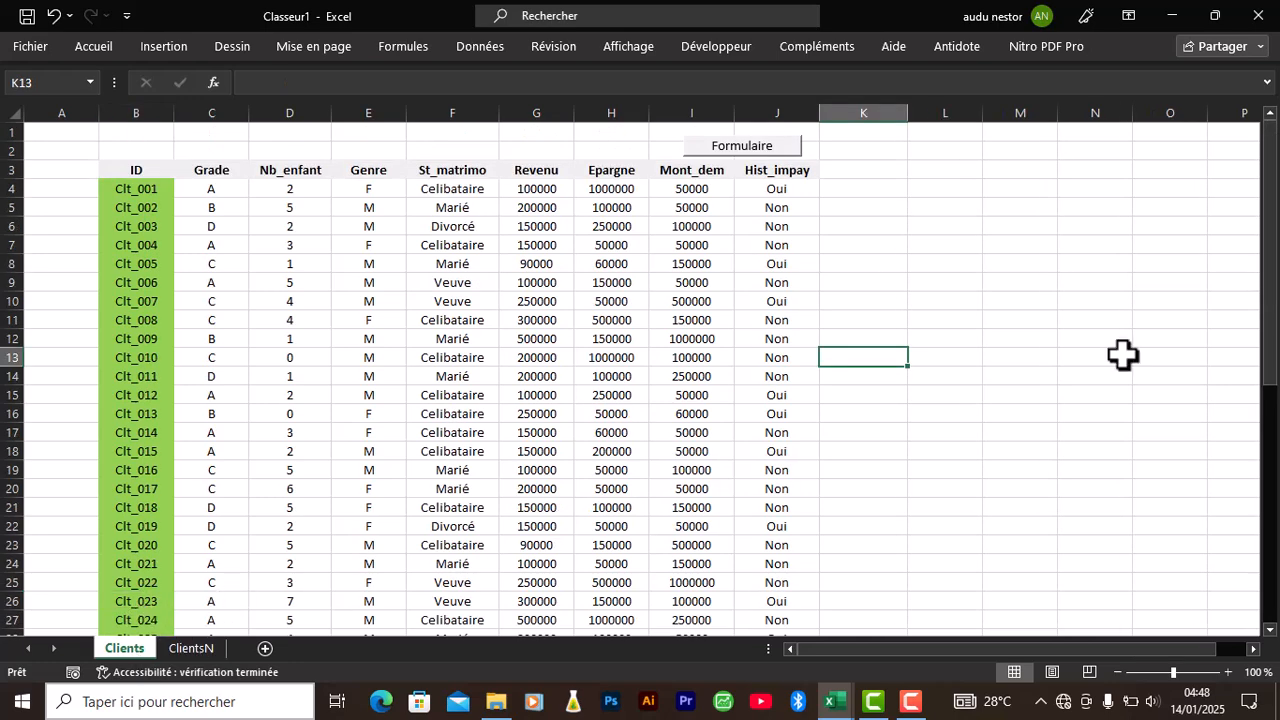
pyautogui.moveTo(1270, 340); pyautogui.dragTo(1270, 566)
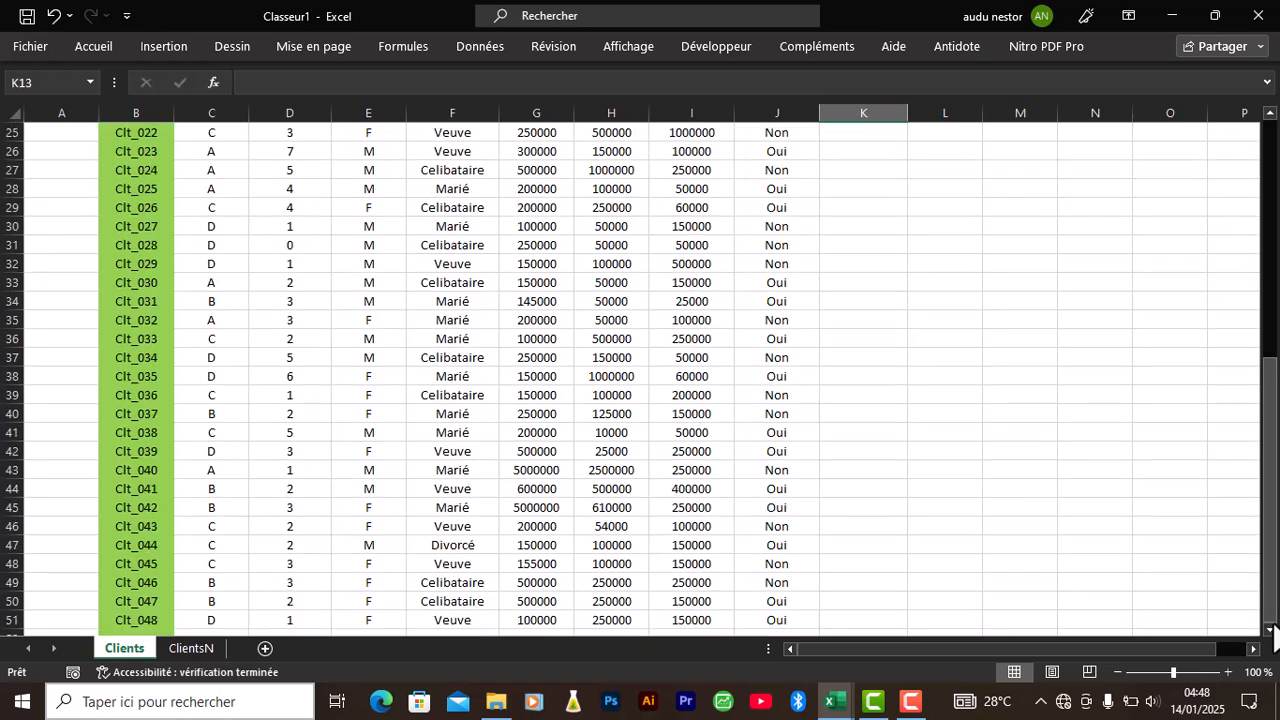
pyautogui.click(139, 620)
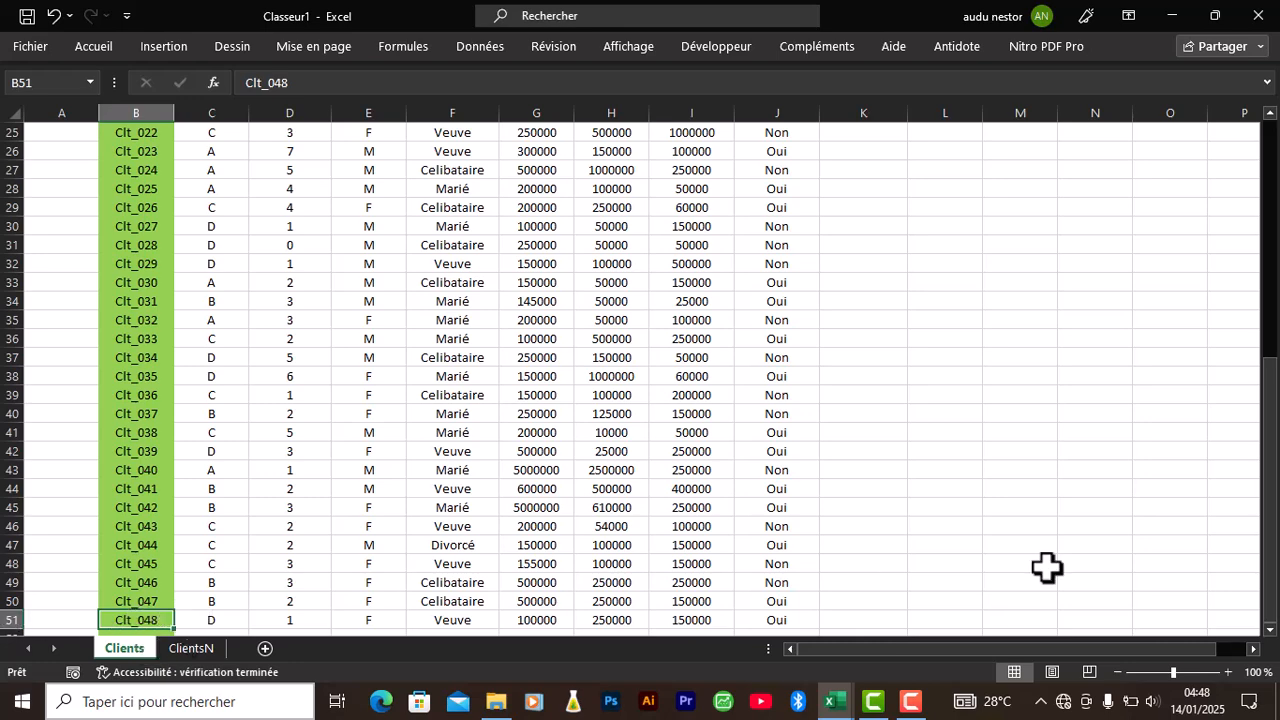
pyautogui.click(1268, 629)
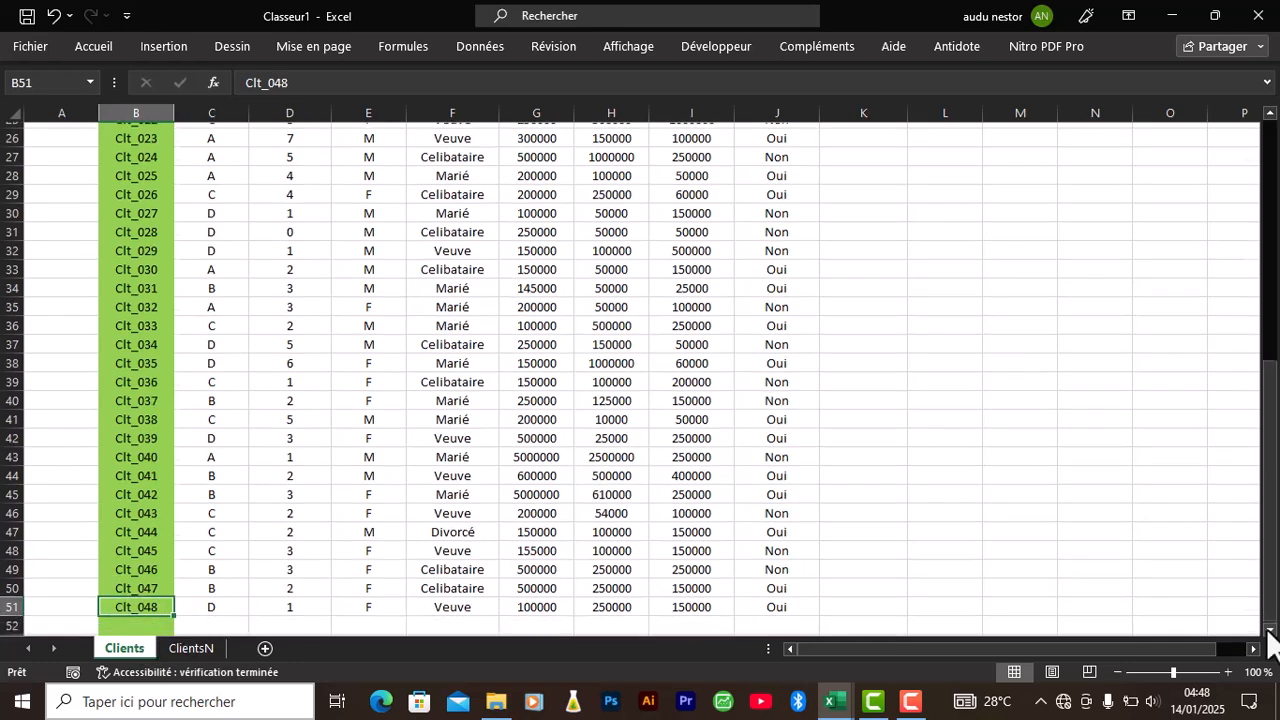
pyautogui.click(1268, 629)
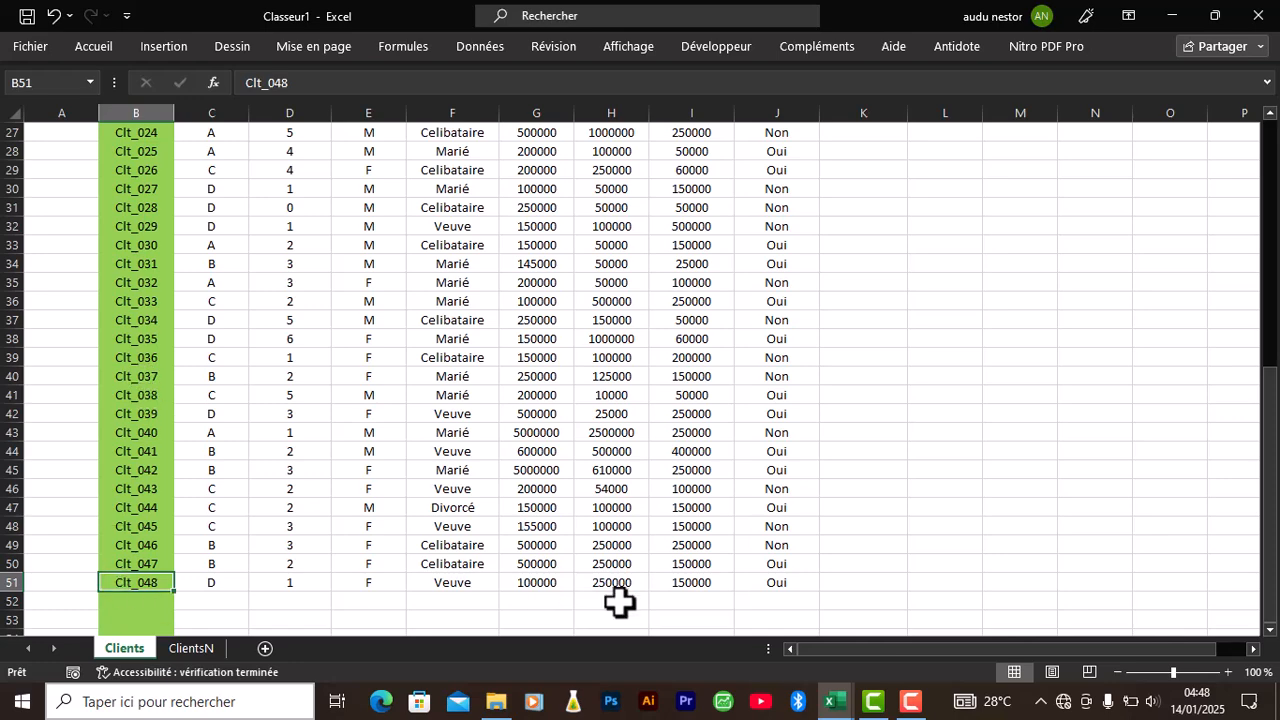
pyautogui.moveTo(848, 706)
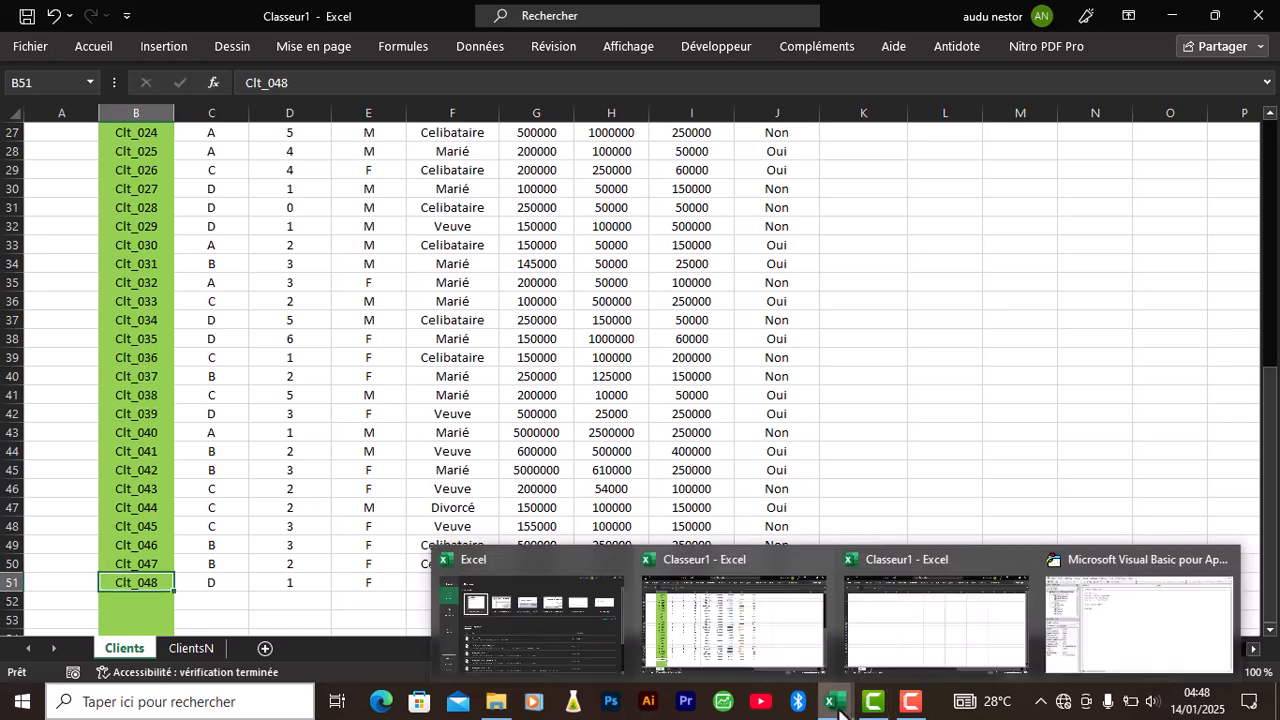
# Return to the Visual Basic editor and complete the z assignment with .End(xlDown).Row
pyautogui.click(1099, 623)
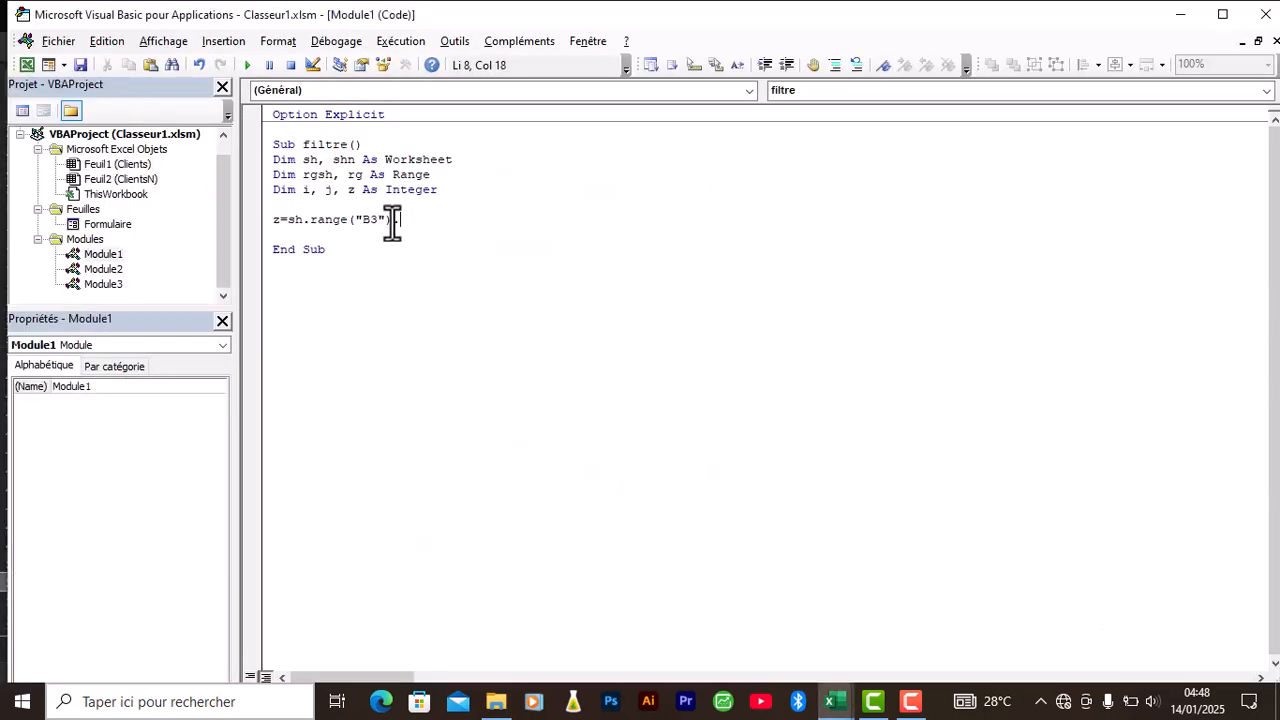
pyautogui.write('end(xldown).row')
pyautogui.press('Return')
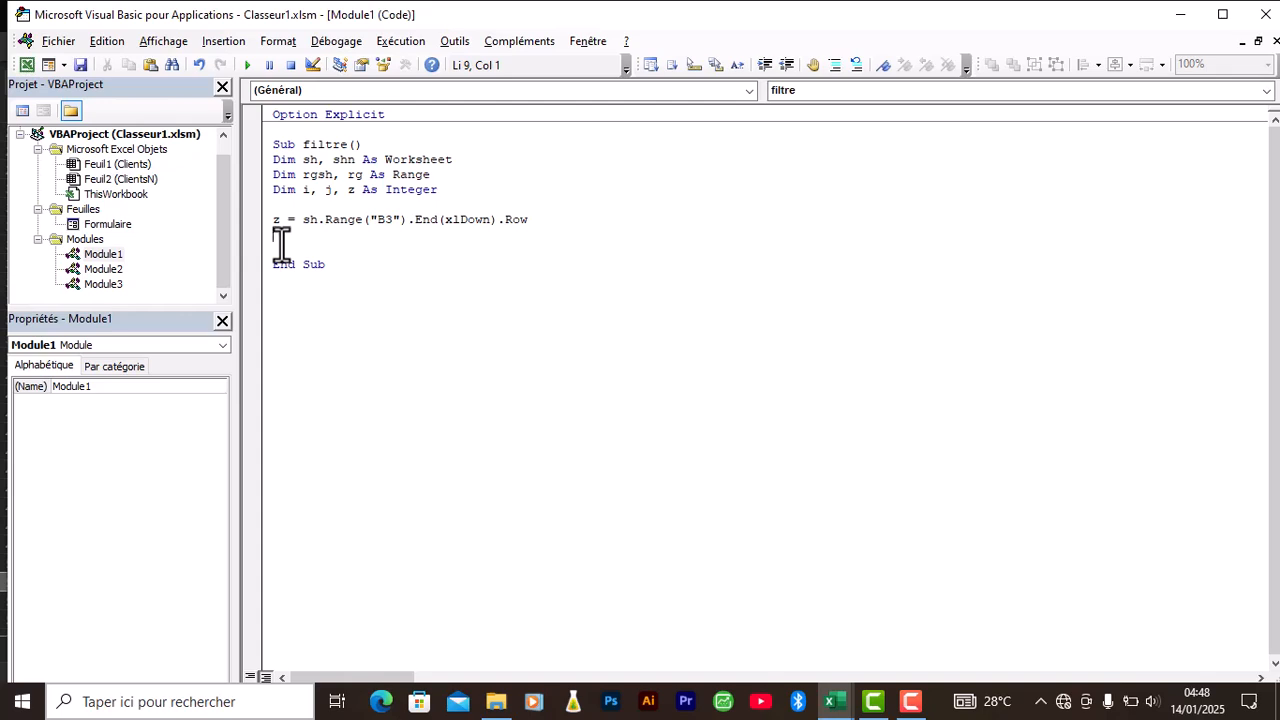
# Assign the Clients sheet to sh with the line Set sh = Worksheets("Clients") below the z assignment
pyautogui.write('set')
pyautogui.write('=')
pyautogui.press('BackSpace')
pyautogui.write('sh')
pyautogui.press('BackSpace')
pyautogui.press('BackSpace')
pyautogui.write('sh= workshh')
pyautogui.press('BackSpace')
pyautogui.write('eets(')
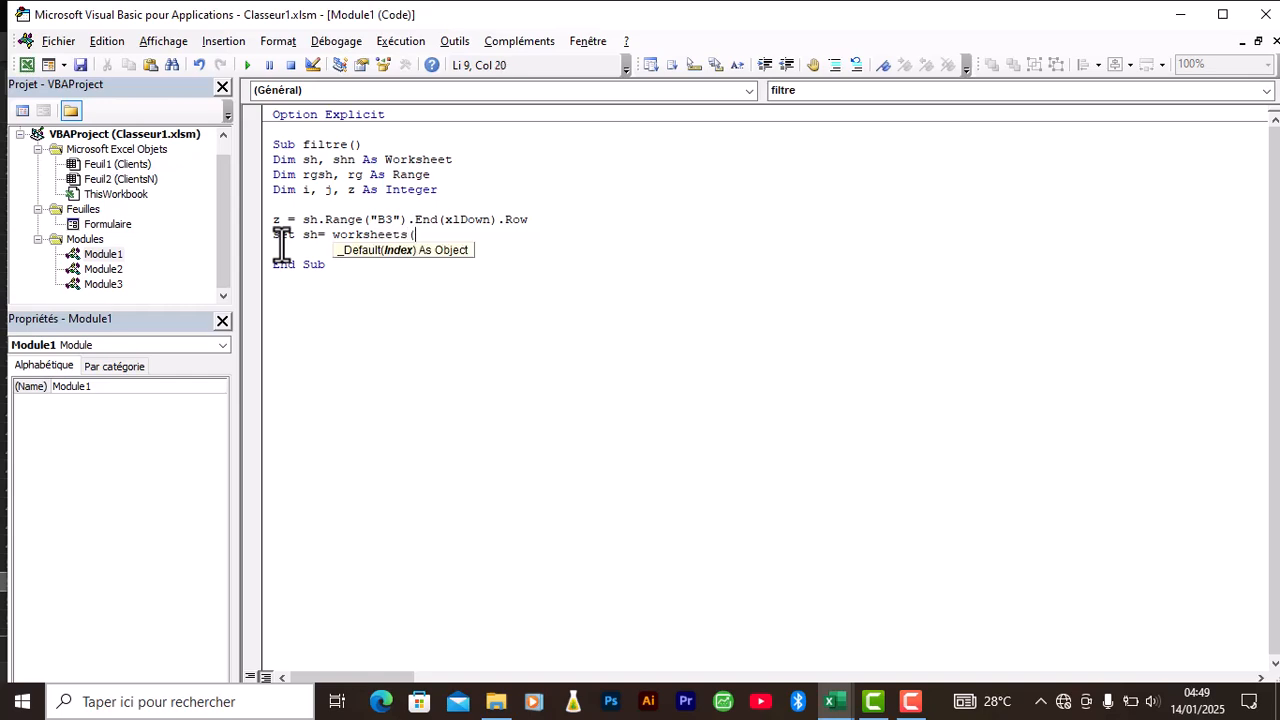
pyautogui.write('"Clients"=')
pyautogui.press('BackSpace')
pyautogui.write(')')
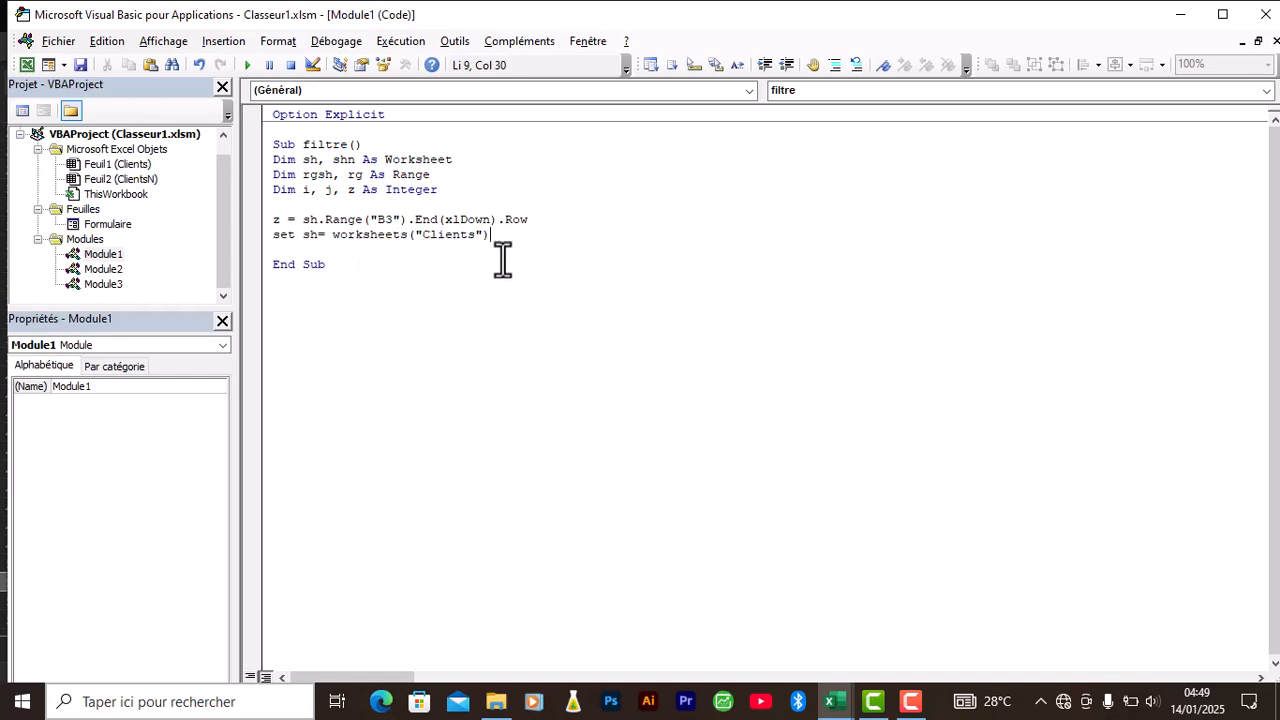
# Duplicate the sh assignment on the following line and change the copy to Set shn = Worksheets("ClientsN")
pyautogui.moveTo(491, 240); pyautogui.dragTo(271, 240)
pyautogui.hotkey('ctrl', 'c')
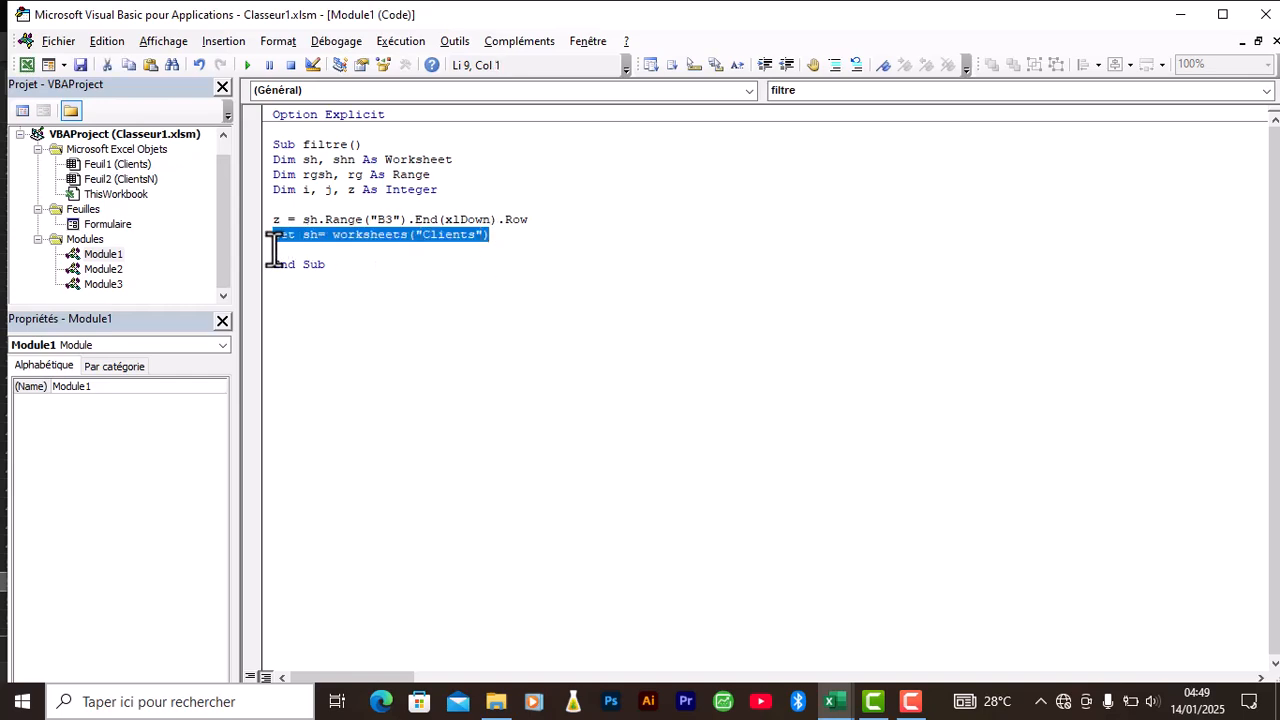
pyautogui.click(273, 250)
pyautogui.hotkey('ctrl', 'v')
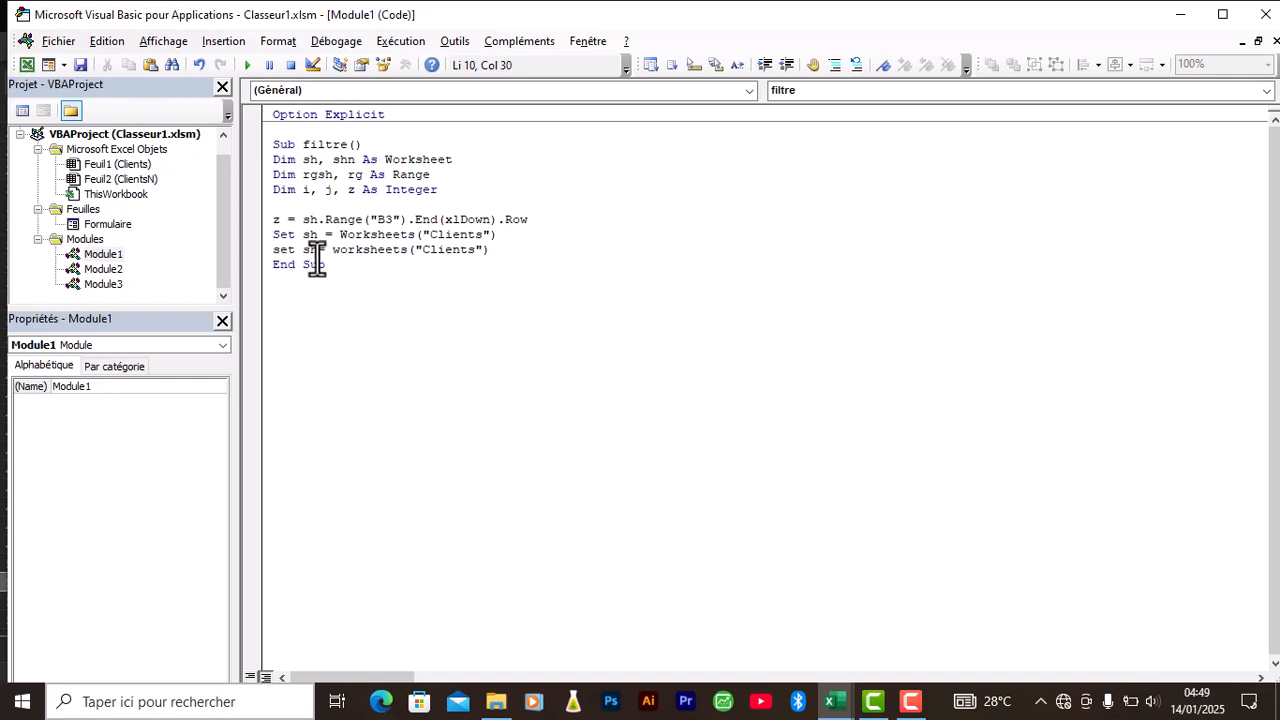
pyautogui.click(314, 252)
pyautogui.write('n')
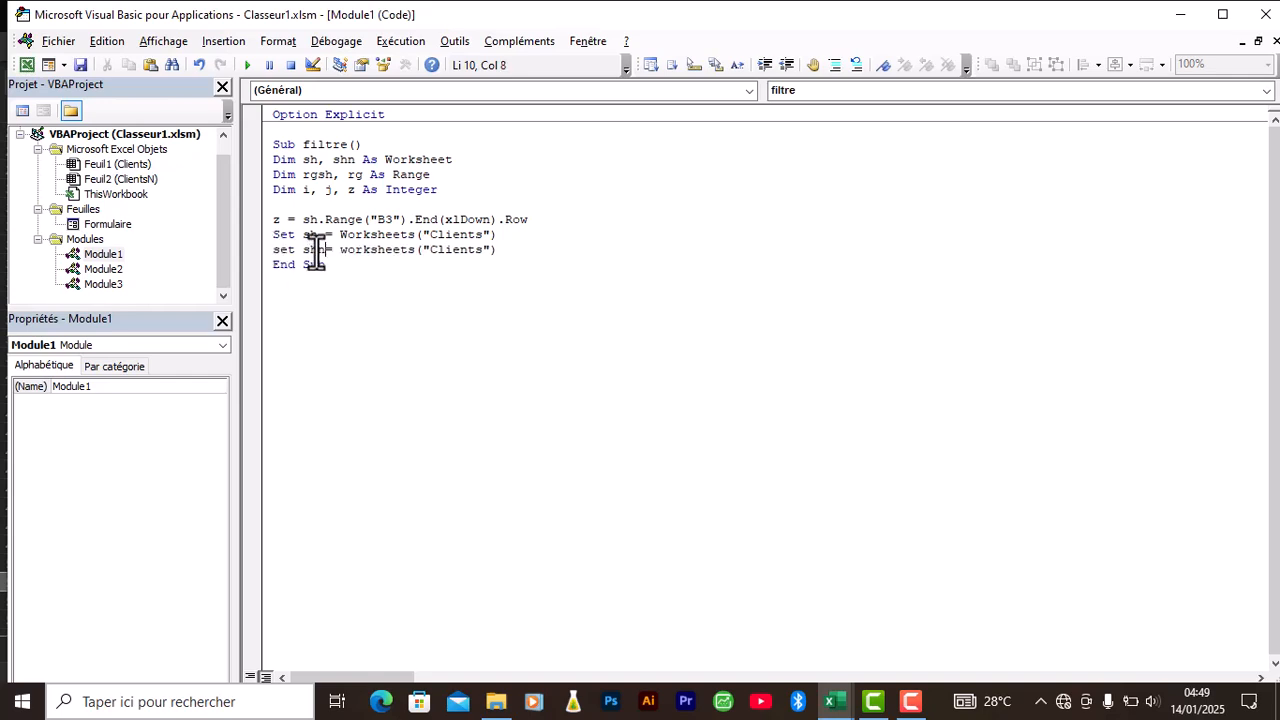
pyautogui.click(481, 249)
pyautogui.press('Home')
pyautogui.press('Return')
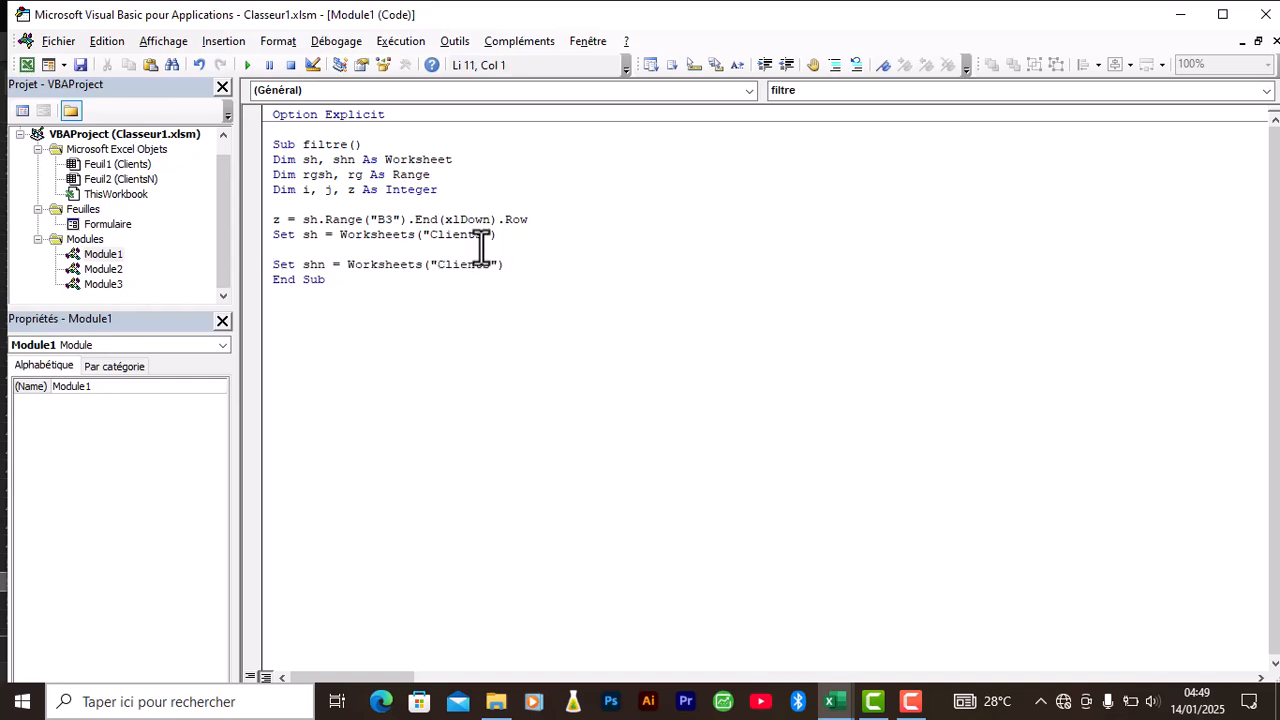
pyautogui.press('BackSpace')
pyautogui.click(489, 250)
pyautogui.write('N')
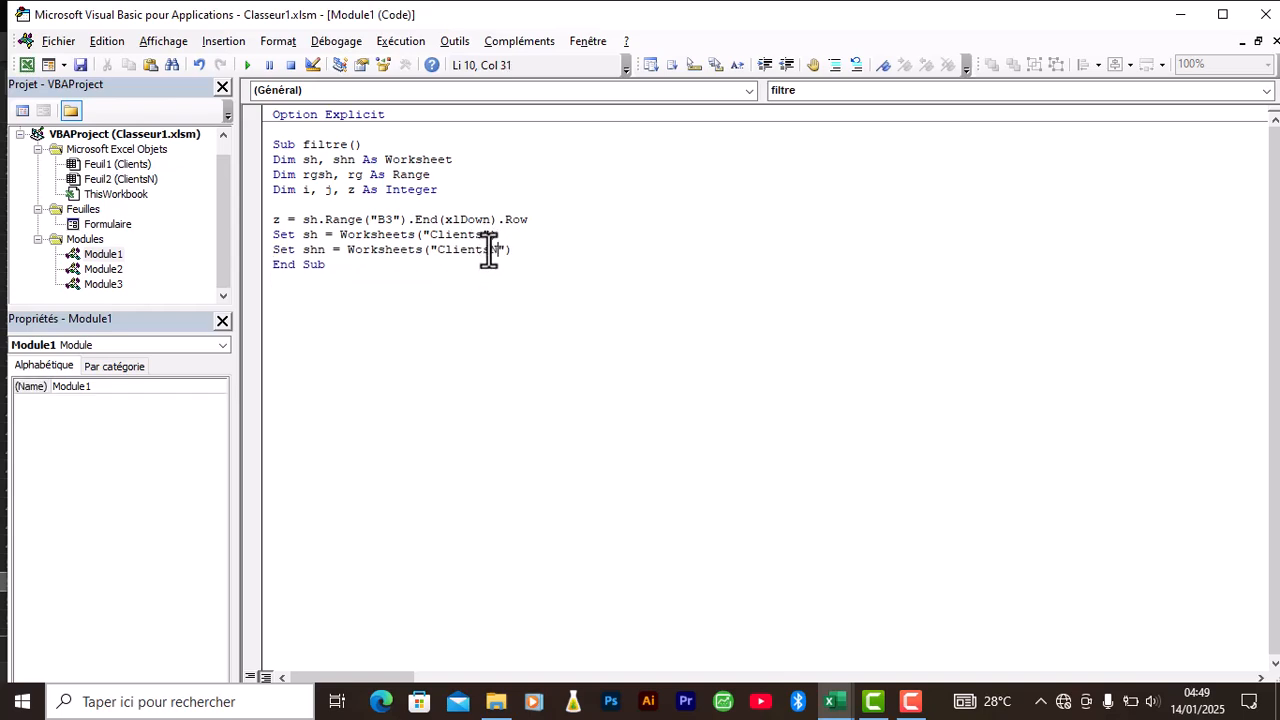
# Assign the client ID range to rgsh with Set rgsh = sh.Range("B4:B" & z) below the shn assignment
pyautogui.press('End')
pyautogui.press('Return')
pyautogui.write('set rg')
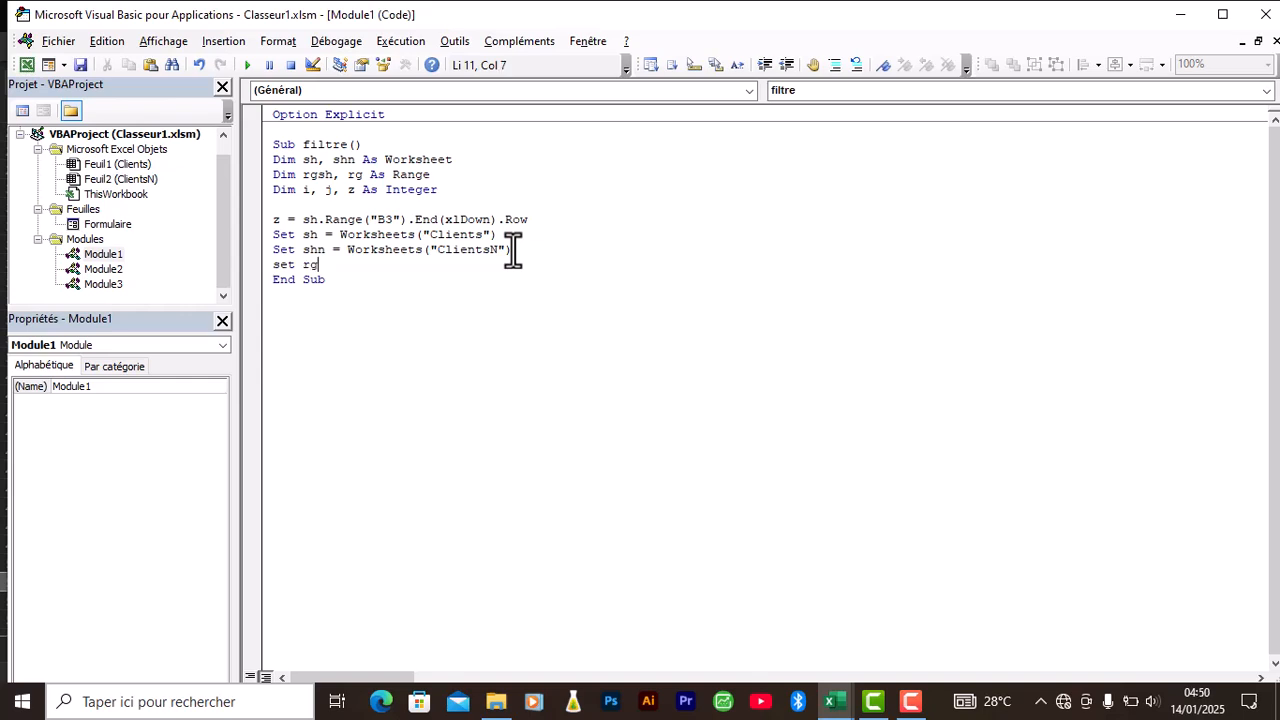
pyautogui.write('sh= sh.range("B4:')
pyautogui.write('B"')
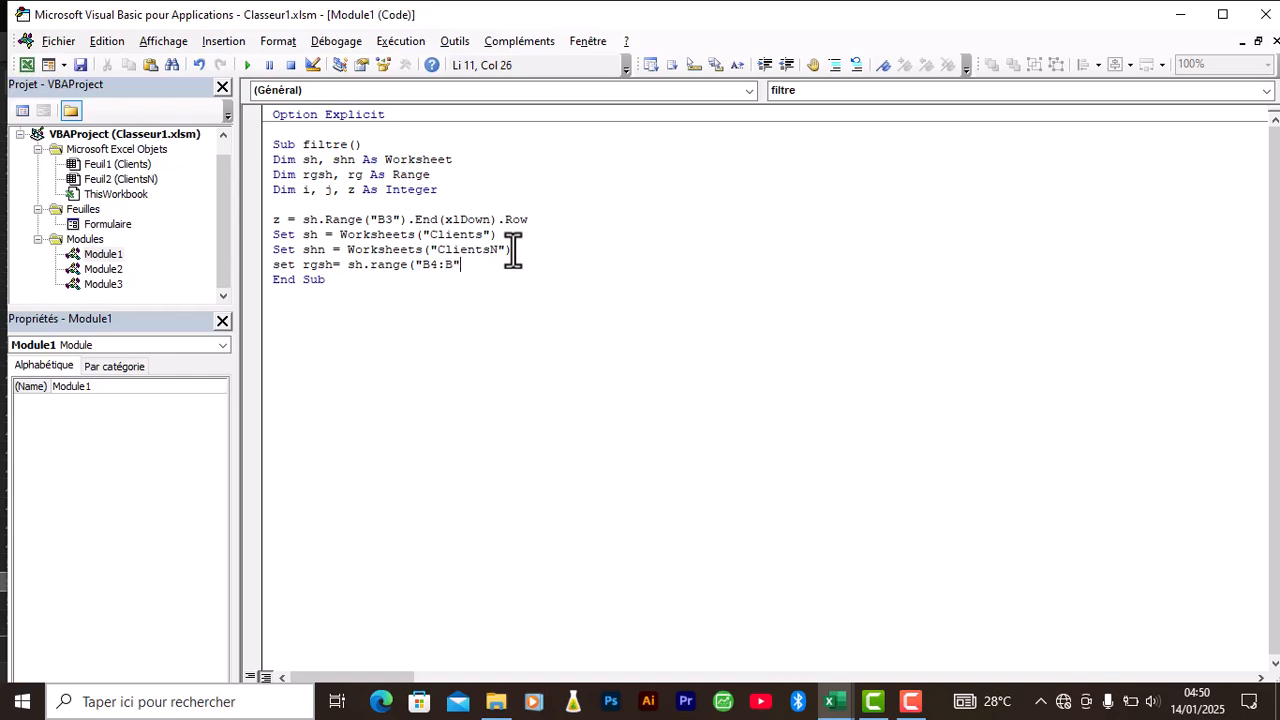
pyautogui.write('&z)')
pyautogui.press('Return')
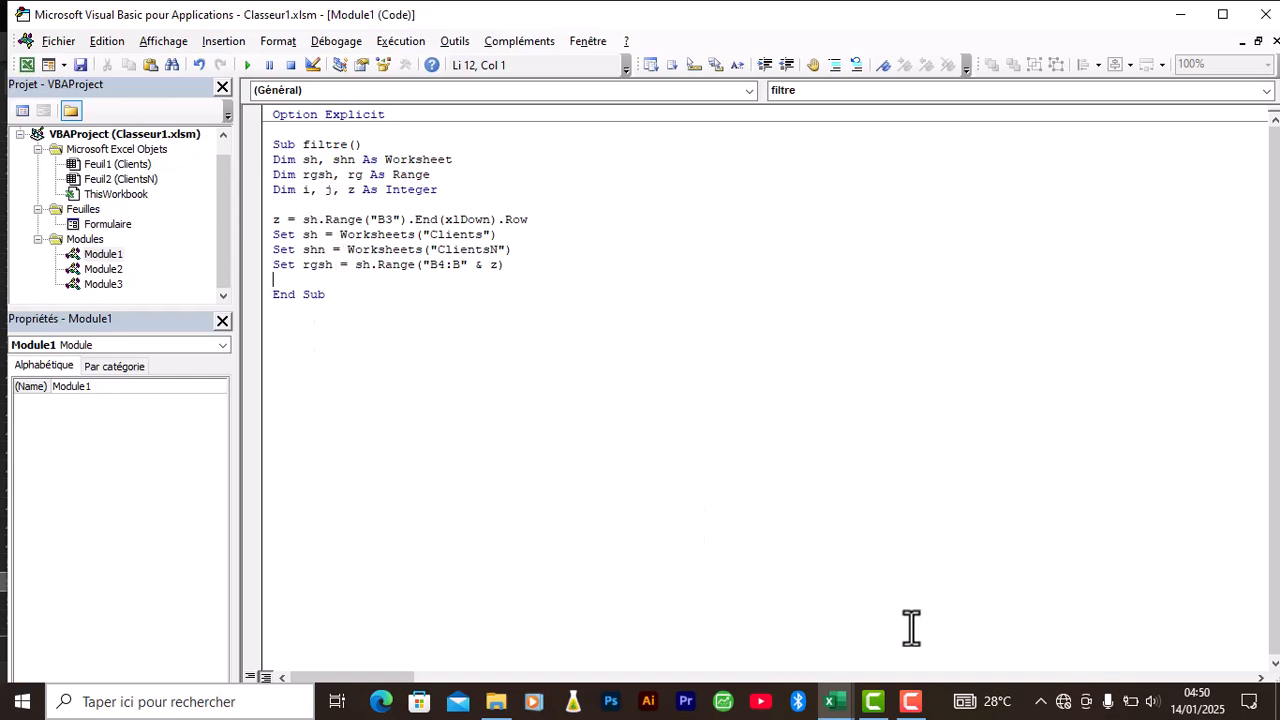
# Switch to the Classeur1 workbook and examine the first rows and headers of the Clients sheet
pyautogui.moveTo(840, 710)
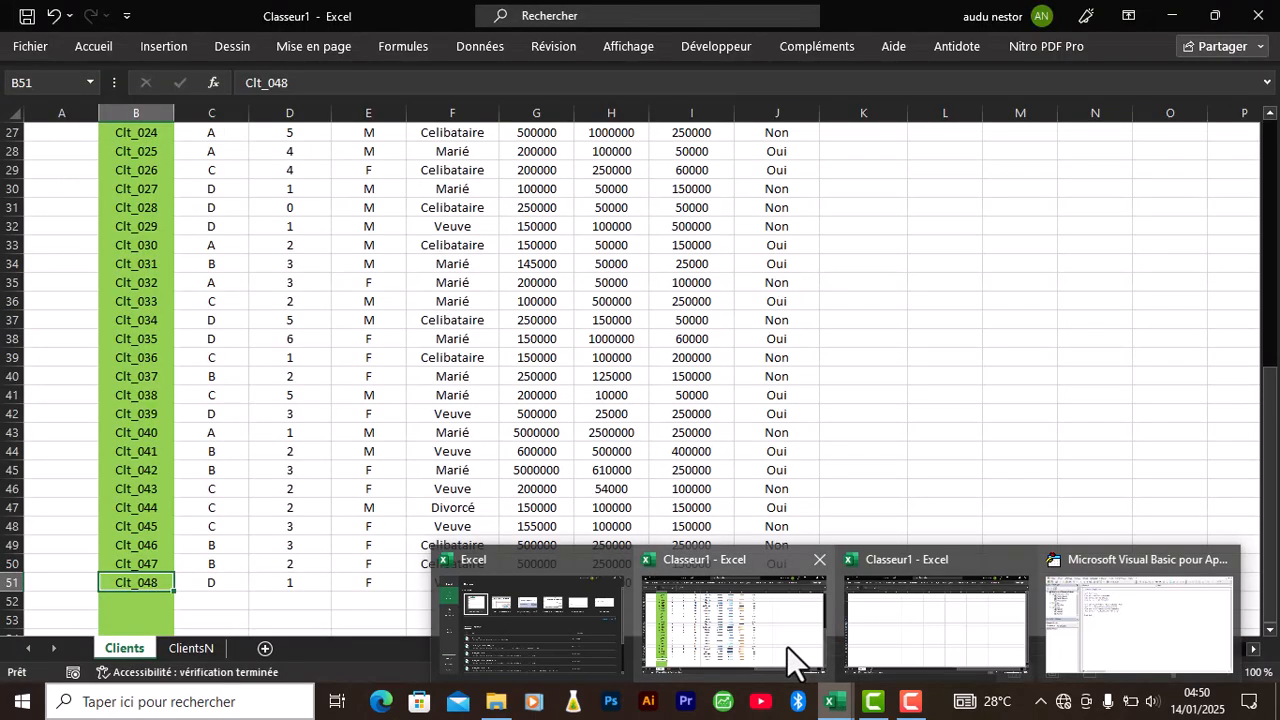
pyautogui.click(787, 646)
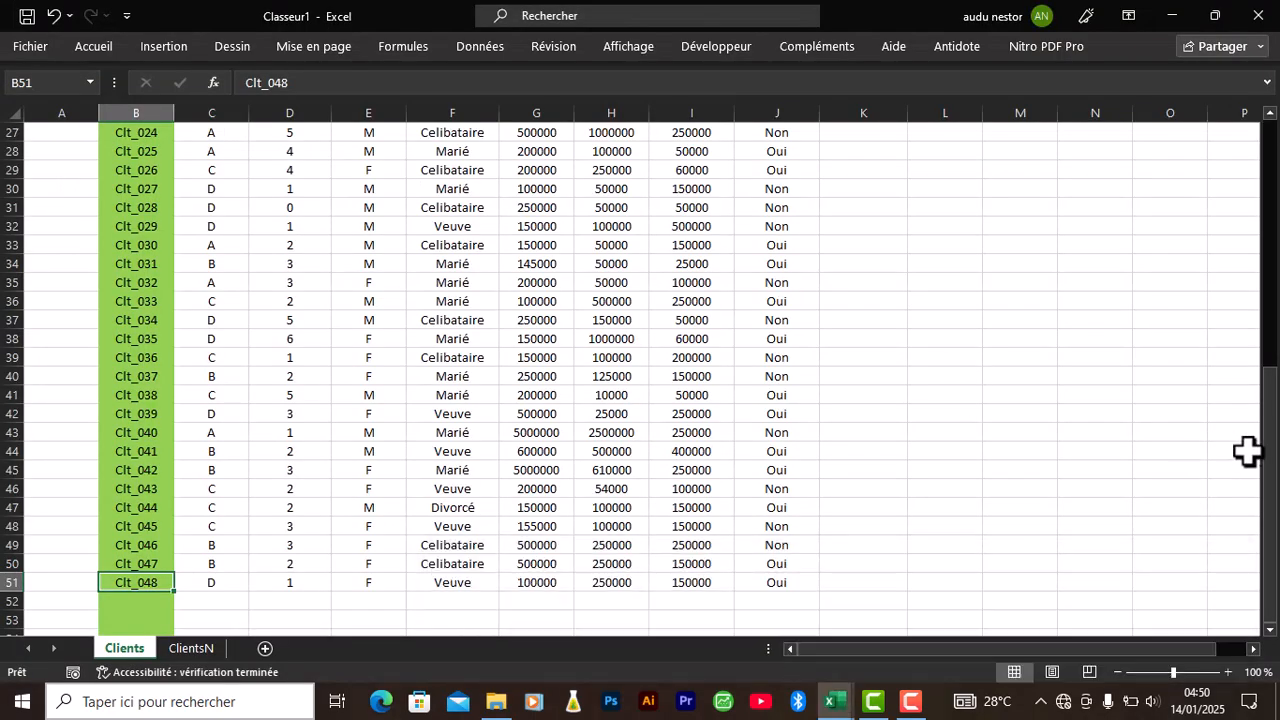
pyautogui.moveTo(1274, 434); pyautogui.dragTo(1273, 198)
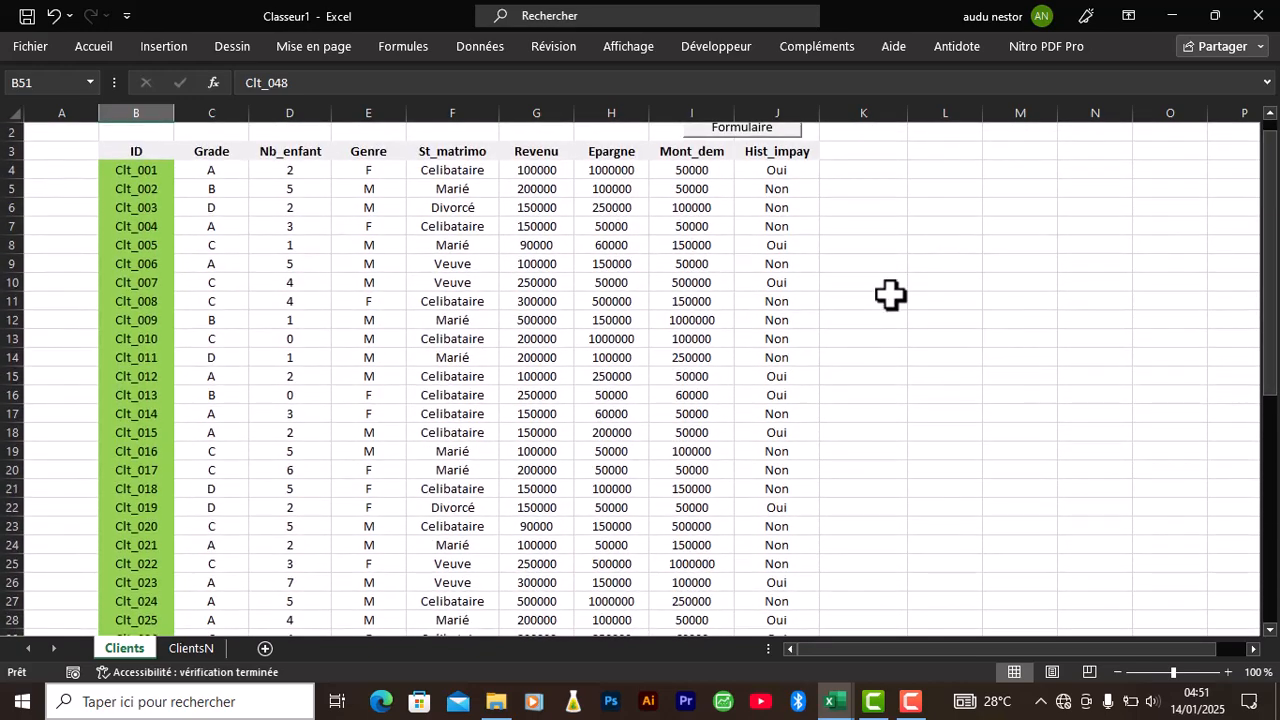
pyautogui.click(924, 265)
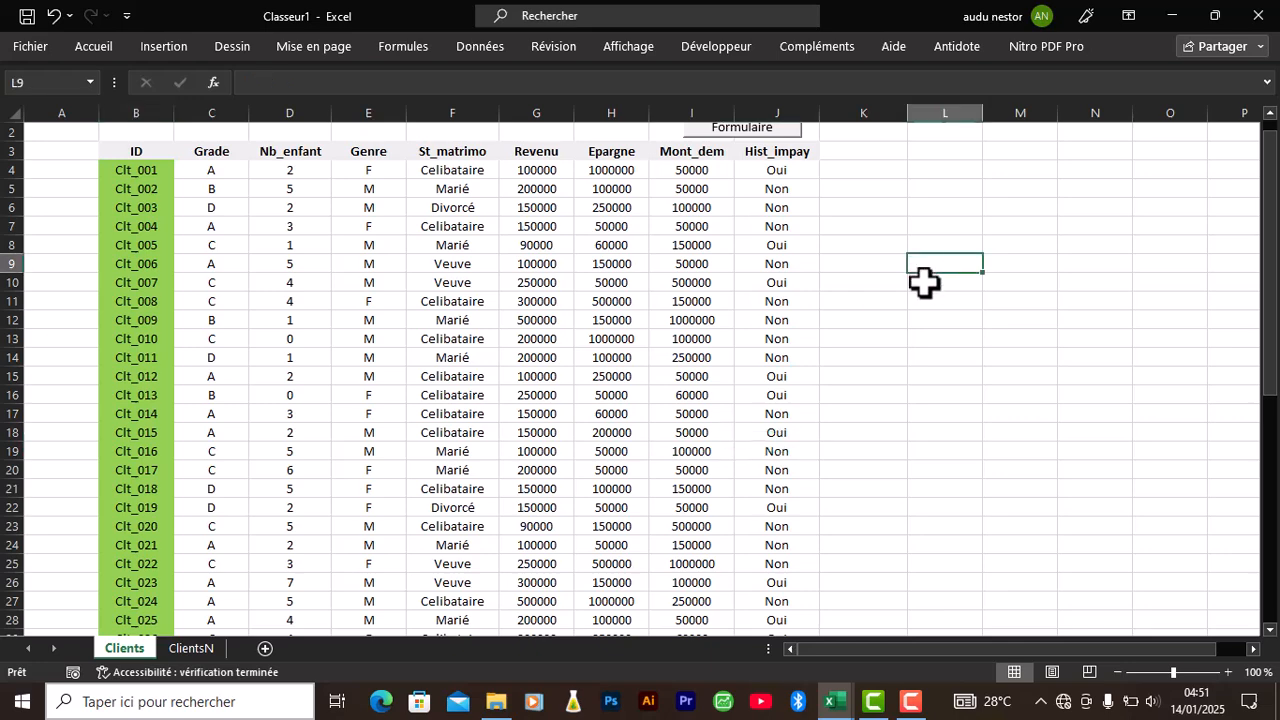
pyautogui.click(923, 280)
# Return to the Visual Basic editor and add the line j = 10 below the rgsh assignment
pyautogui.moveTo(833, 700)
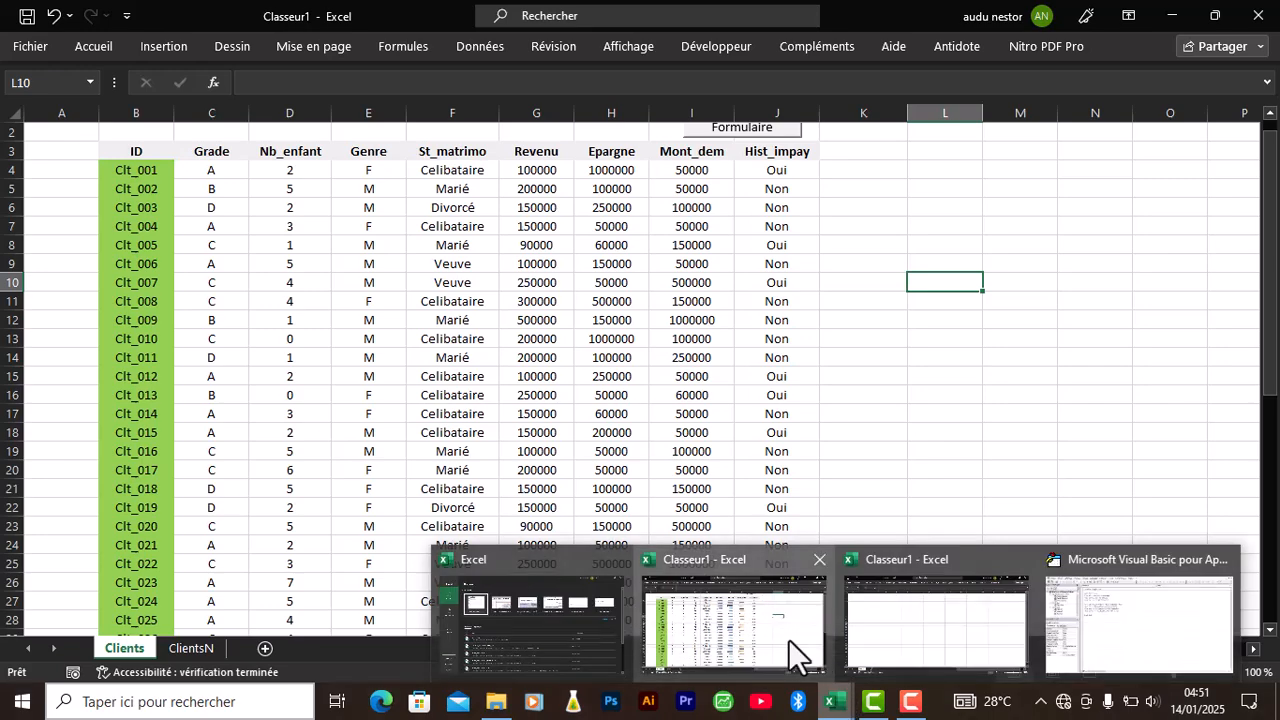
pyautogui.moveTo(1021, 641)
pyautogui.click(1124, 645)
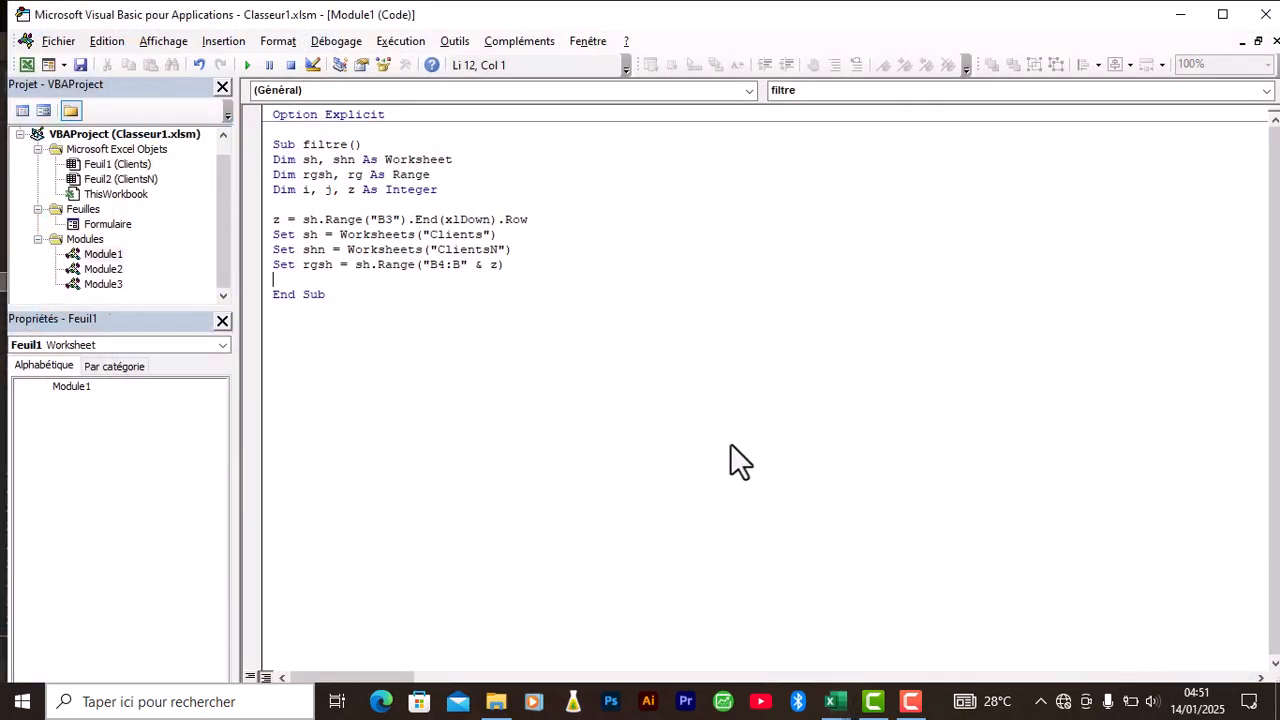
pyautogui.write('j')
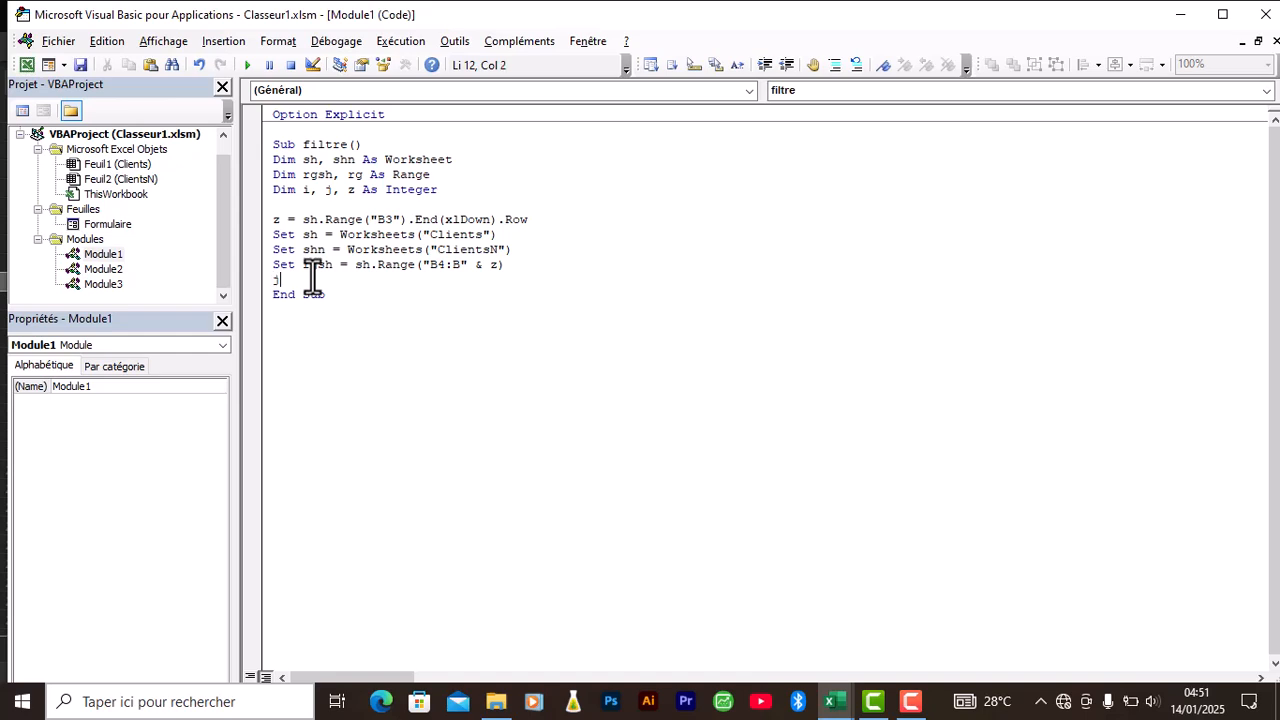
pyautogui.write('=10')
pyautogui.press('Return')
pyautogui.press('Return')
# Create a For Each rg In rgsh loop below j = 10, closed by Next after some blank lines
pyautogui.write('for each rg')
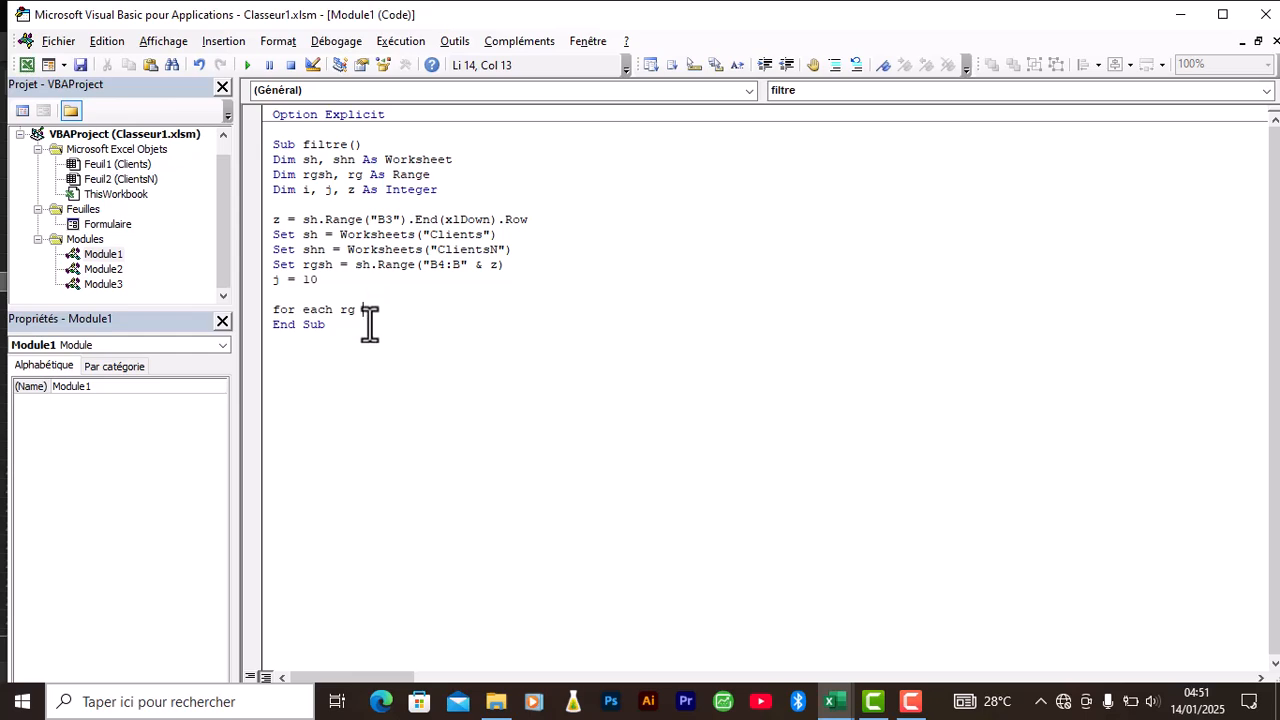
pyautogui.write('in rgsh')
pyautogui.press('Return')
pyautogui.press('Return')
pyautogui.press('Return')
pyautogui.press('Return')
pyautogui.write('next')
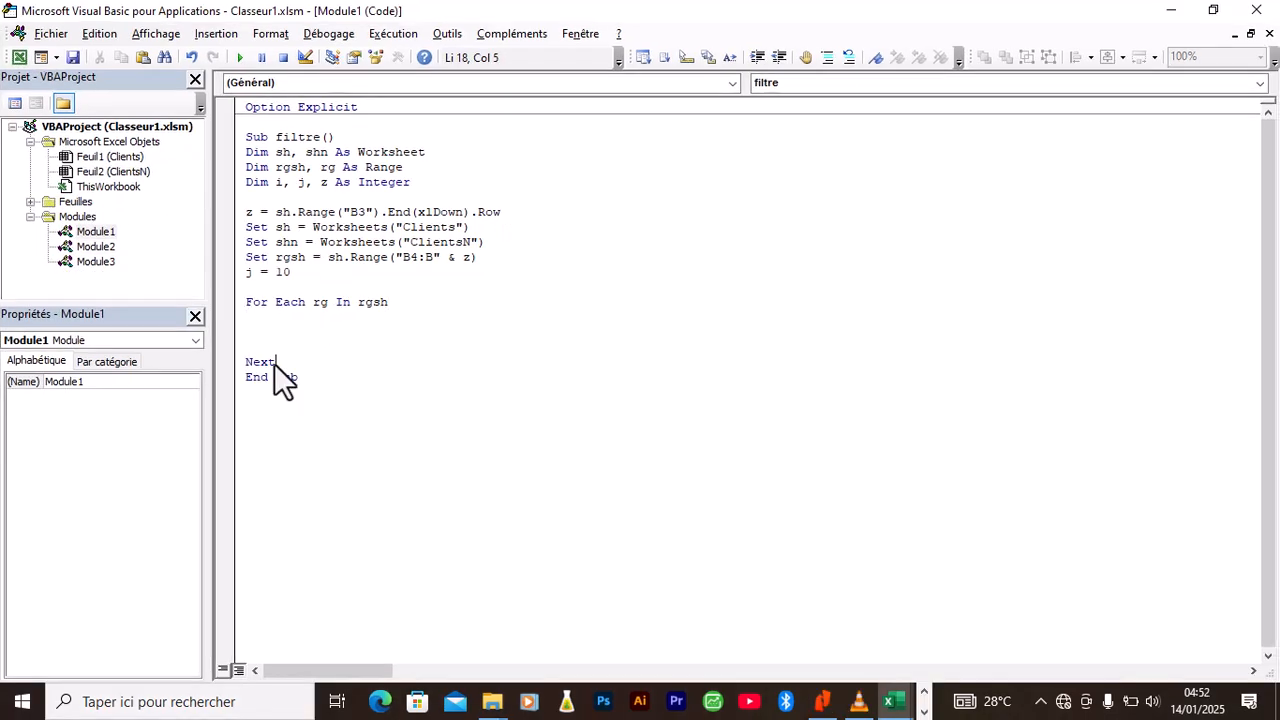
# Start an indented Do Until rg.Value = condition on the first line inside the For Each loop
pyautogui.click(249, 347)
pyautogui.click(245, 323)
pyautogui.press('Tab')
pyautogui.write('do unti')
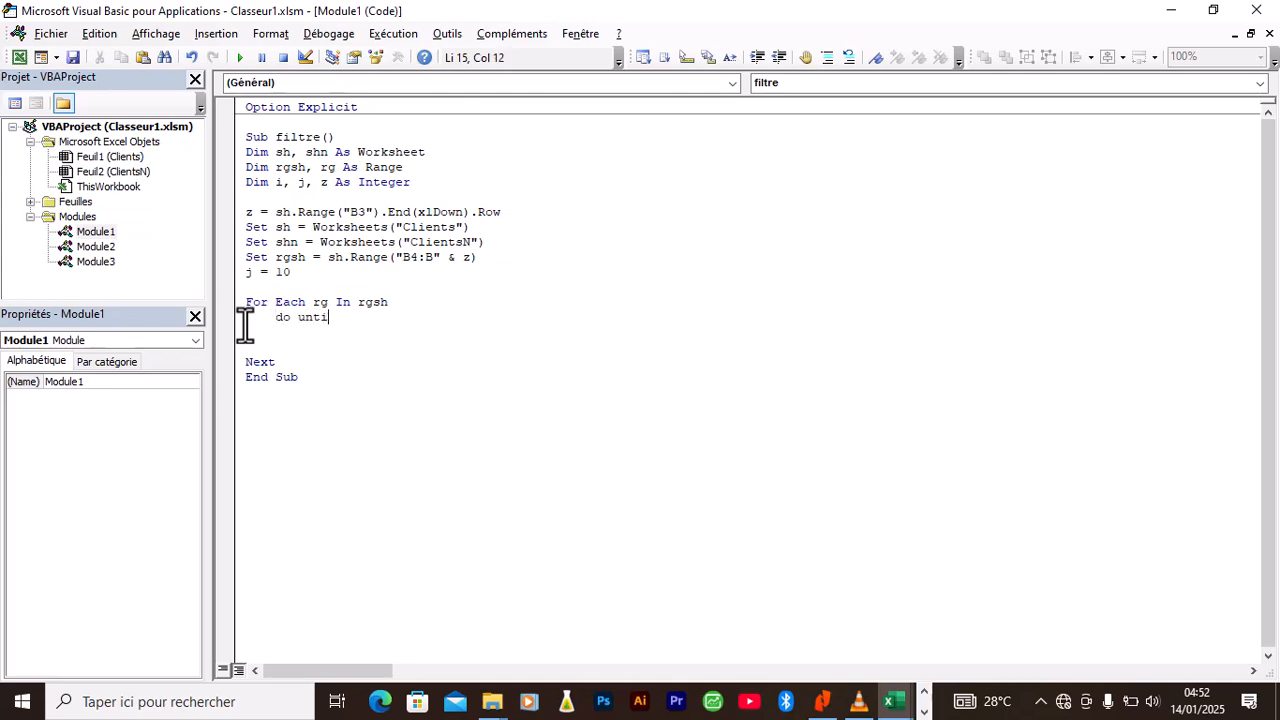
pyautogui.write('l rg.')
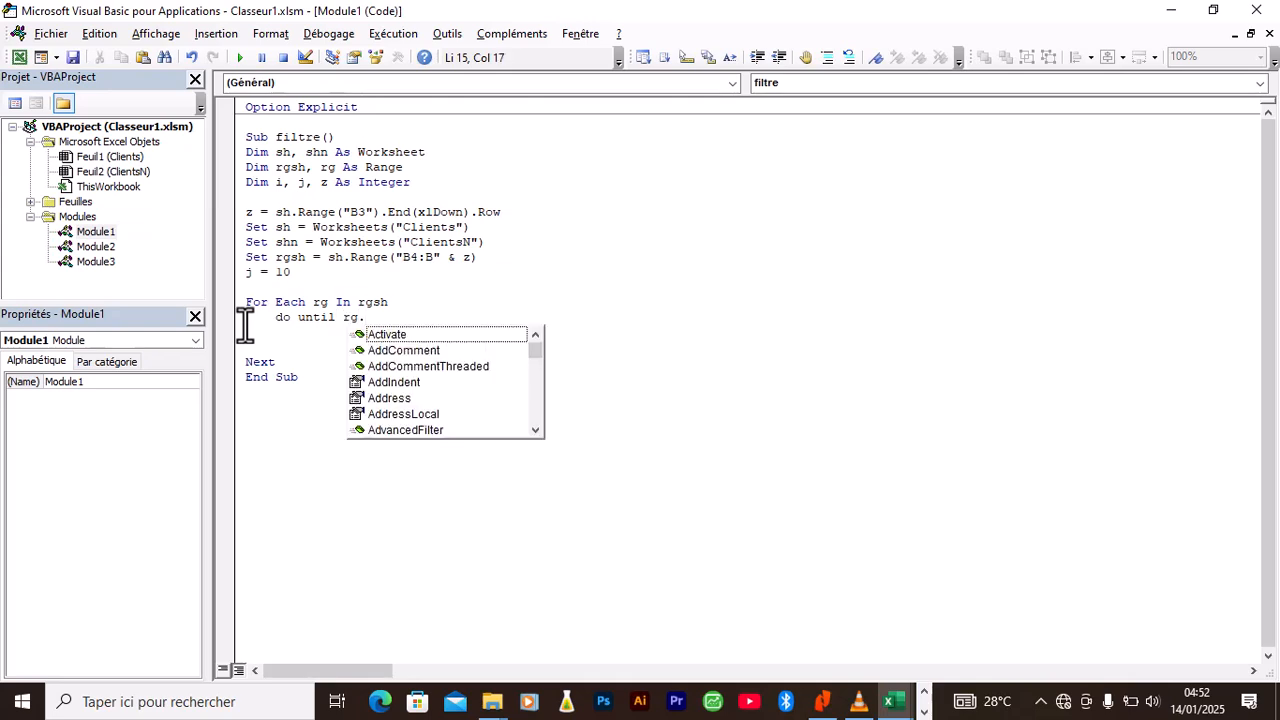
pyautogui.write('val')
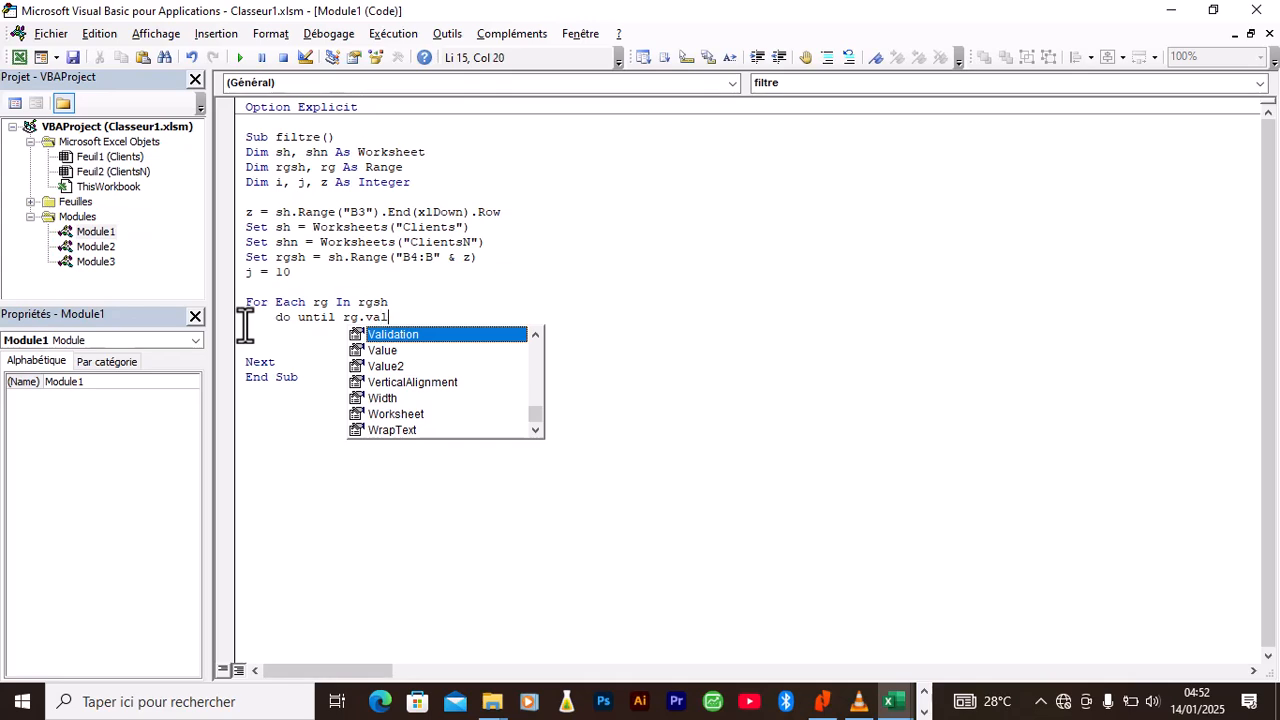
pyautogui.write('ue=')
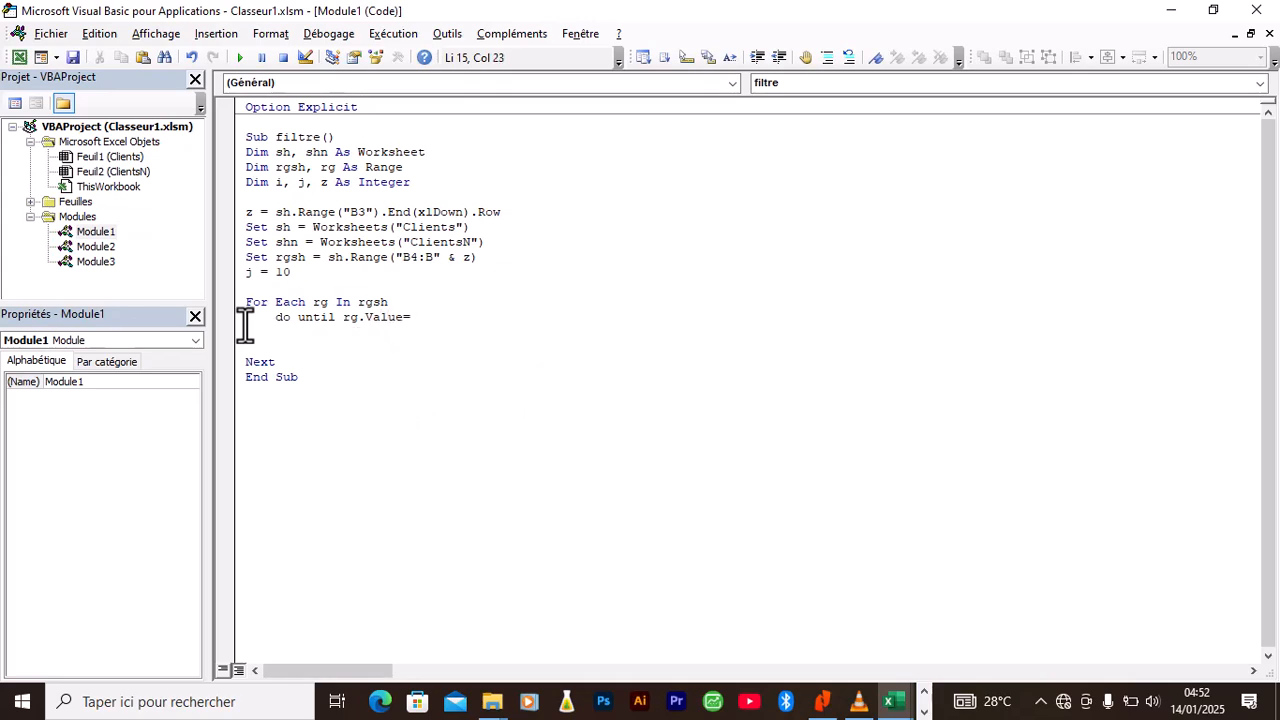
# Complete the Do Until condition with shn.Range("B" & i).Value and close the block with Loop
pyautogui.write('shn.range')
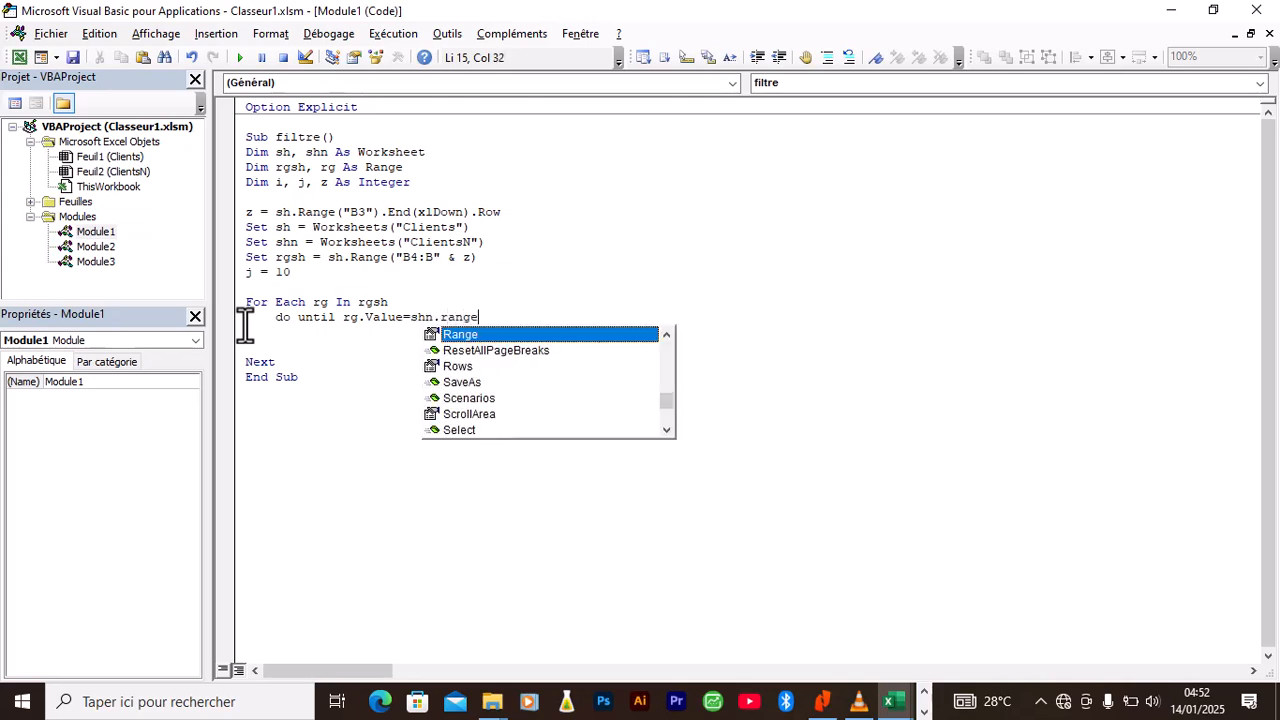
pyautogui.write('(')
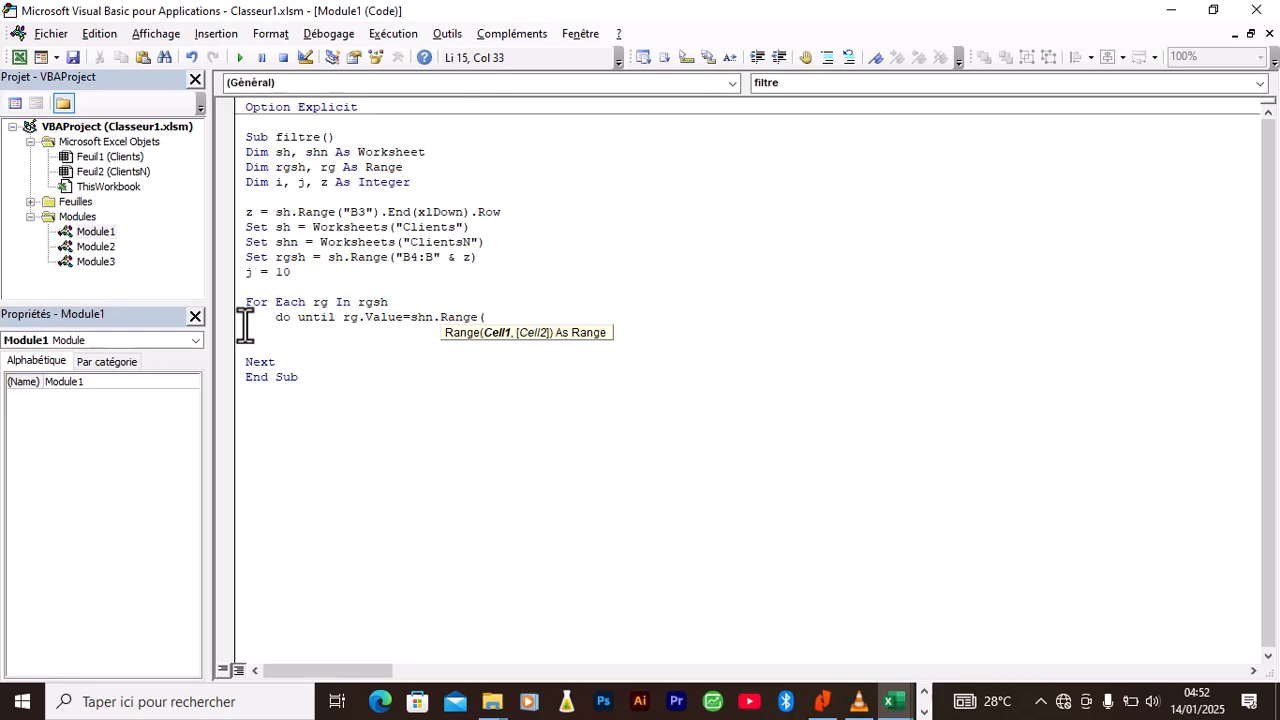
pyautogui.write('"B')
pyautogui.write('"')
pyautogui.write('&')
pyautogui.write('i')
pyautogui.write(')')
pyautogui.write('.value')
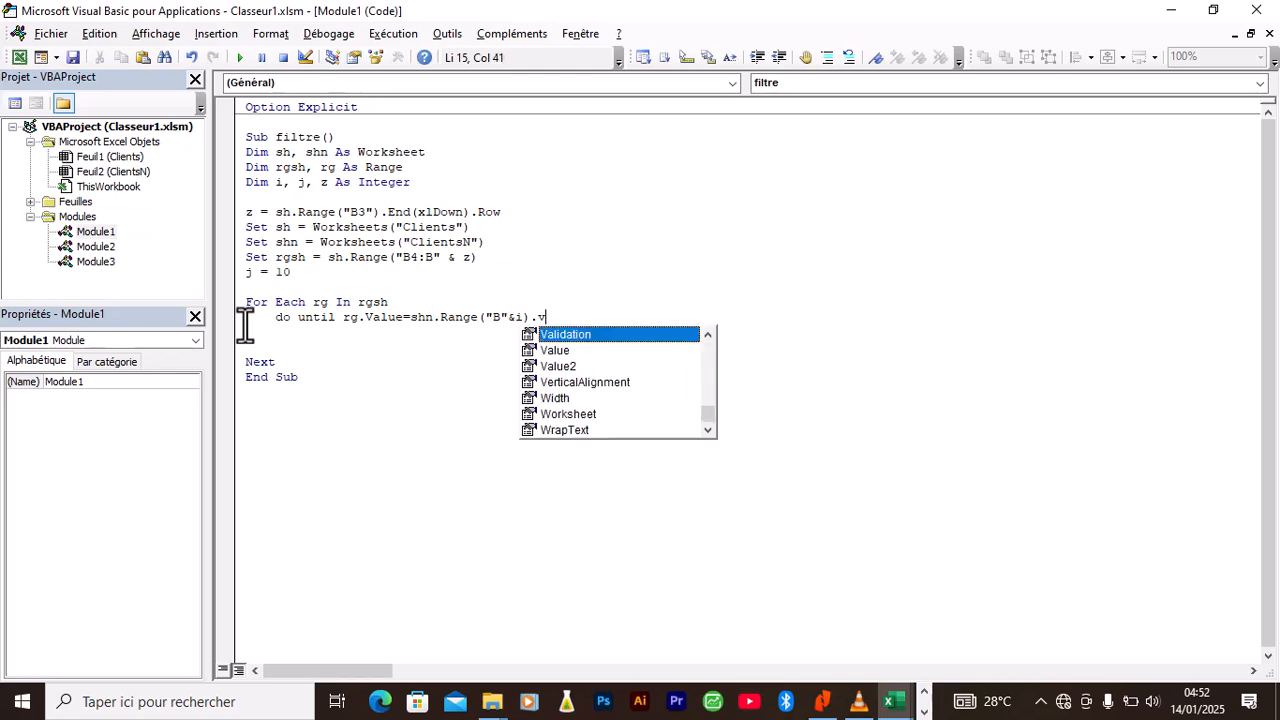
pyautogui.press('Return')
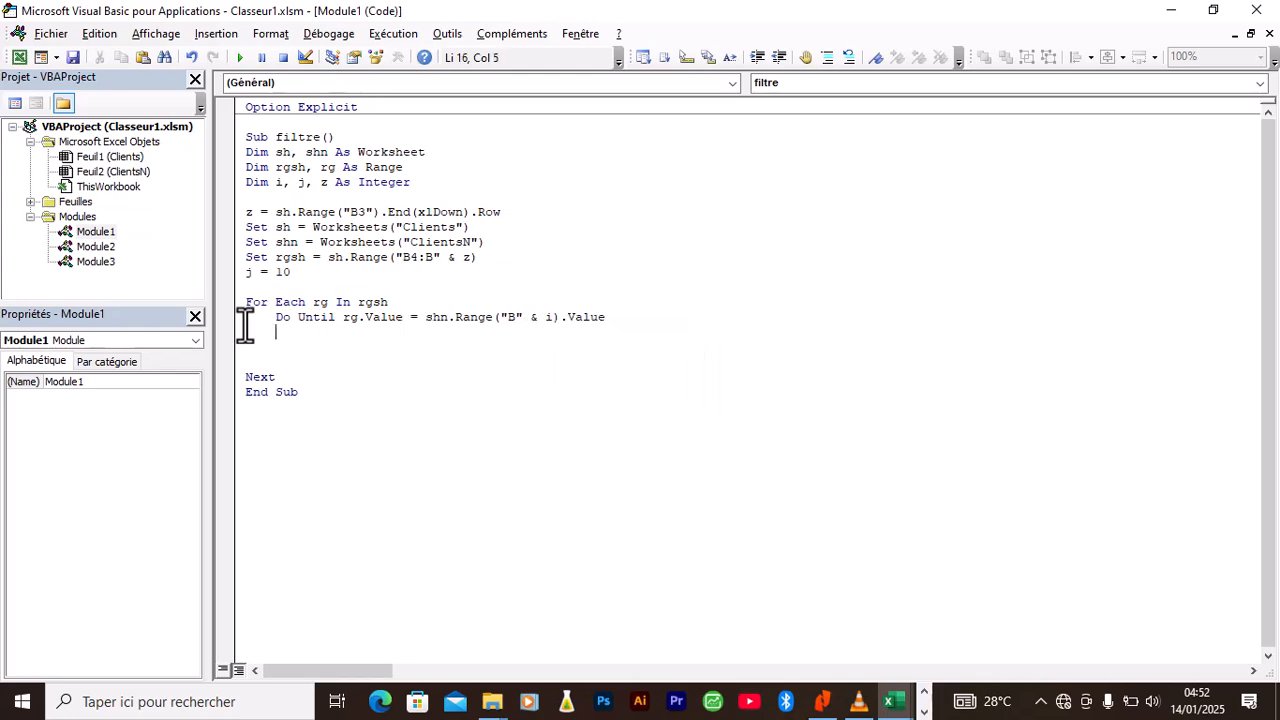
pyautogui.press('Return')
pyautogui.write('loop')
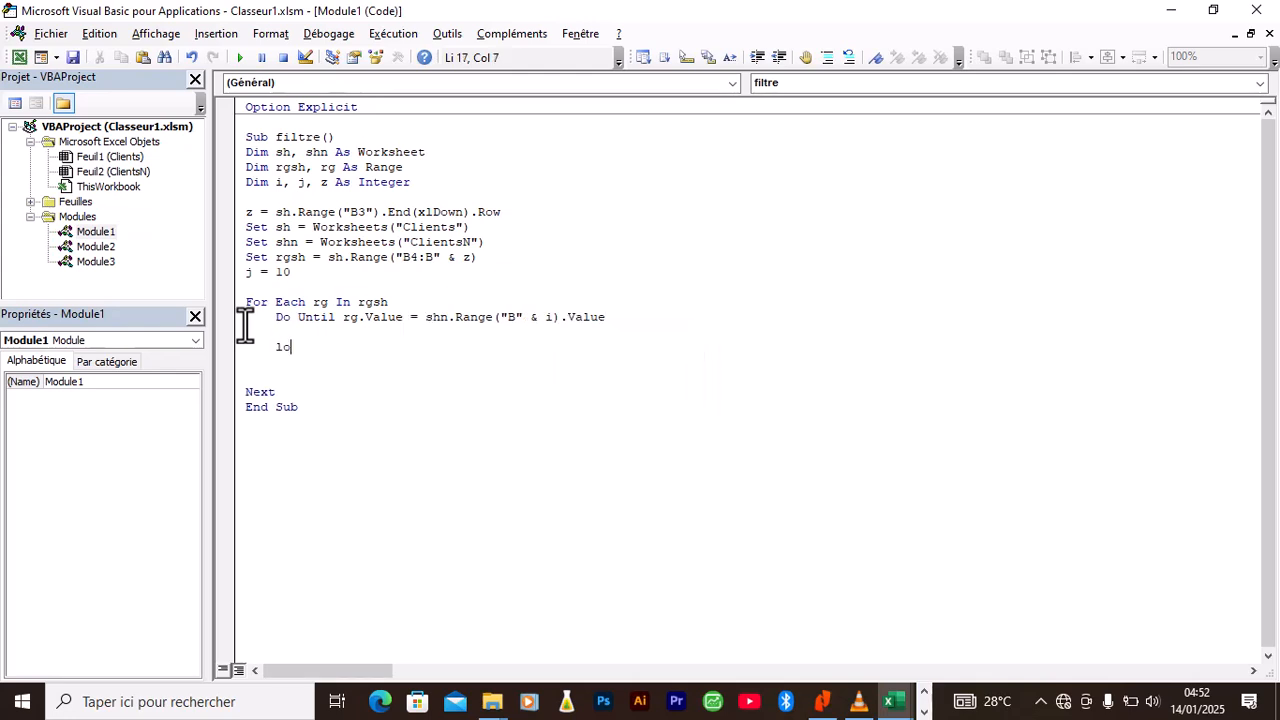
# Start an indented If i = z+1 test inside the Do Until block
pyautogui.click(281, 338)
pyautogui.doubleClick(314, 302)
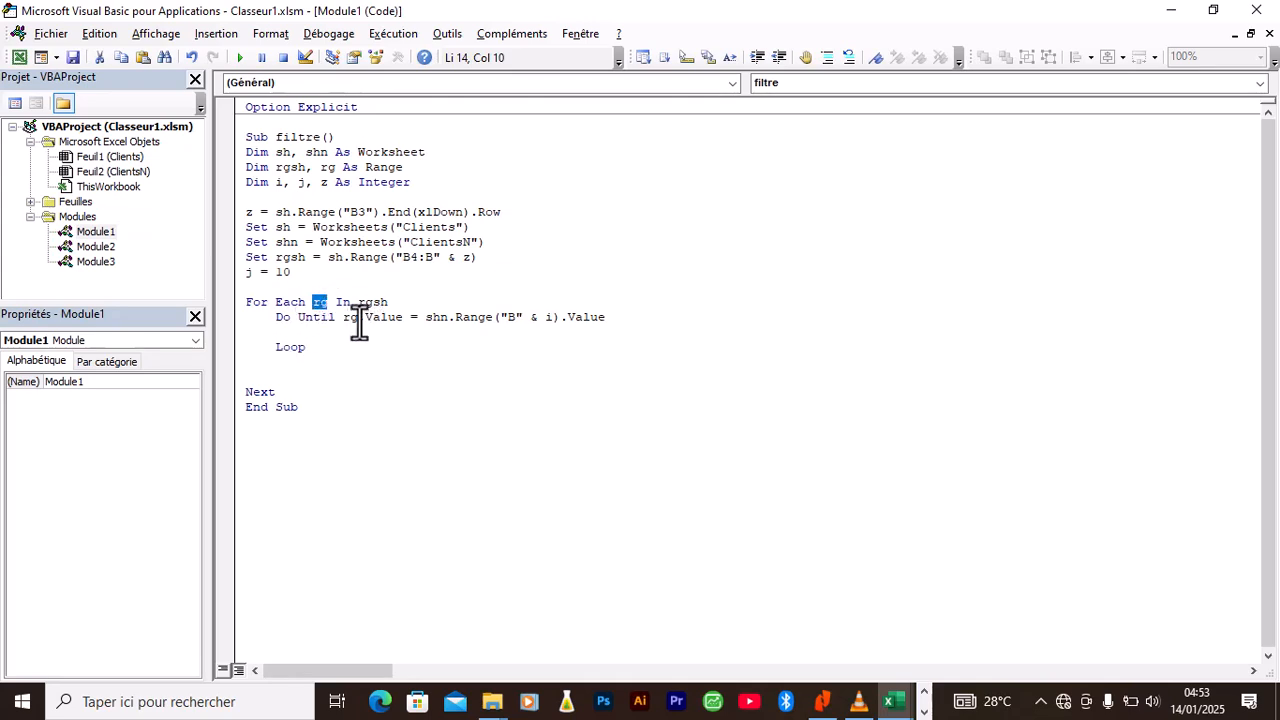
pyautogui.moveTo(357, 319); pyautogui.dragTo(342, 318)
pyautogui.click(277, 333)
pyautogui.press('Return')
pyautogui.press('Tab')
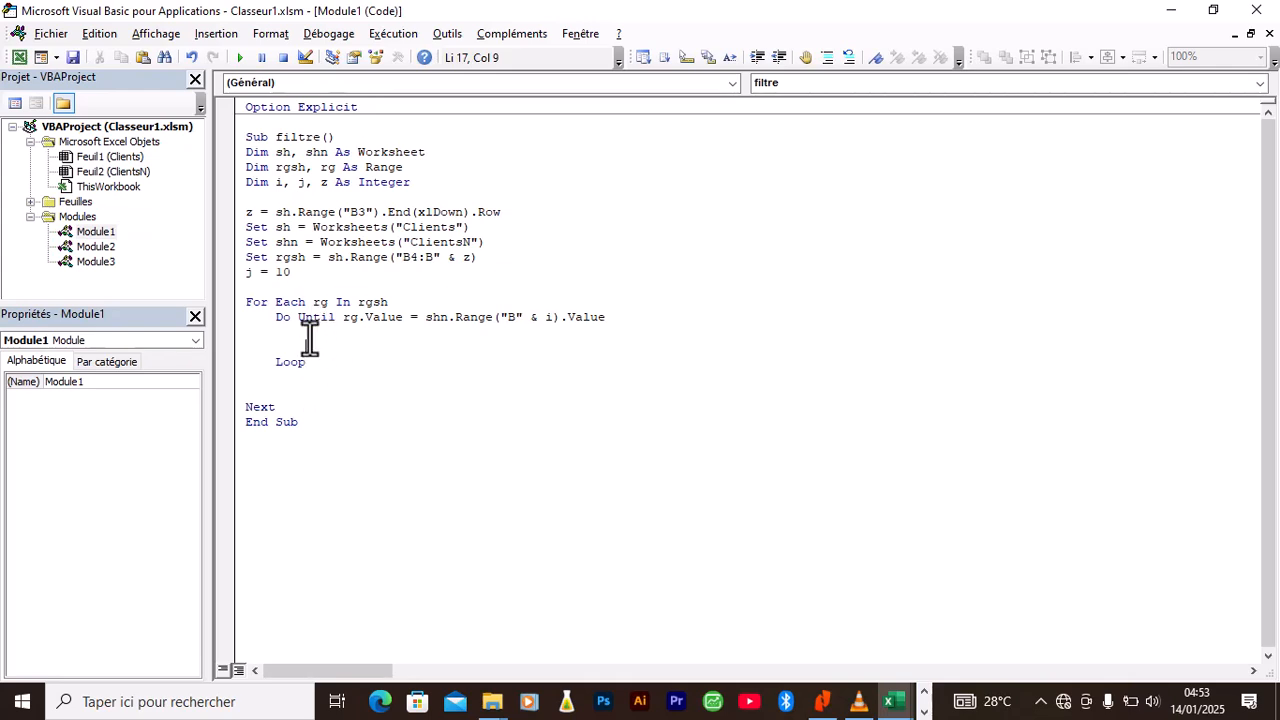
pyautogui.write('If')
pyautogui.write(' i=')
pyautogui.write('z')
pyautogui.write('+1')
# Complete the i = z + 1 test with Then Exit Do and remove the blank line above it
pyautogui.write(' a')
pyautogui.press('BackSpace')
pyautogui.write('then z')
pyautogui.press('BackSpace')
pyautogui.write('exit do')
pyautogui.click(310, 332)
pyautogui.press('BackSpace')
pyautogui.press('BackSpace')
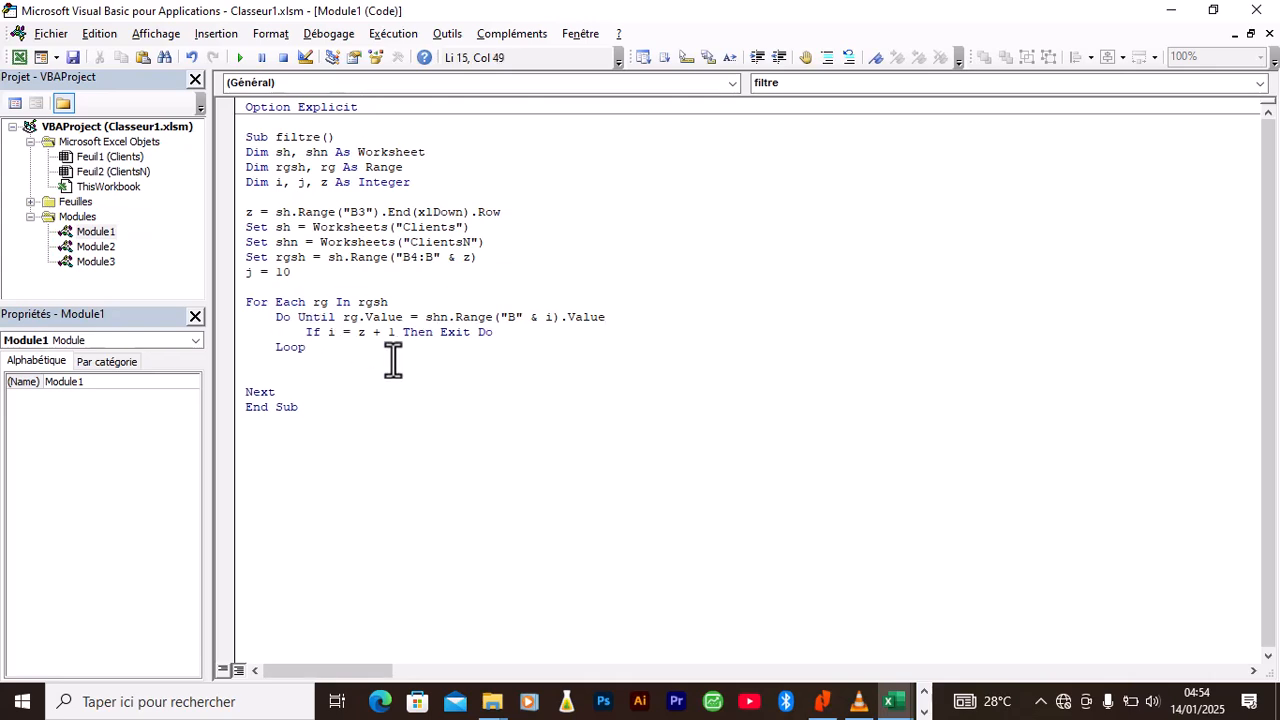
# Add the counter increment i = i + 1 below the Exit Do test
pyautogui.click(494, 338)
pyautogui.press('Return')
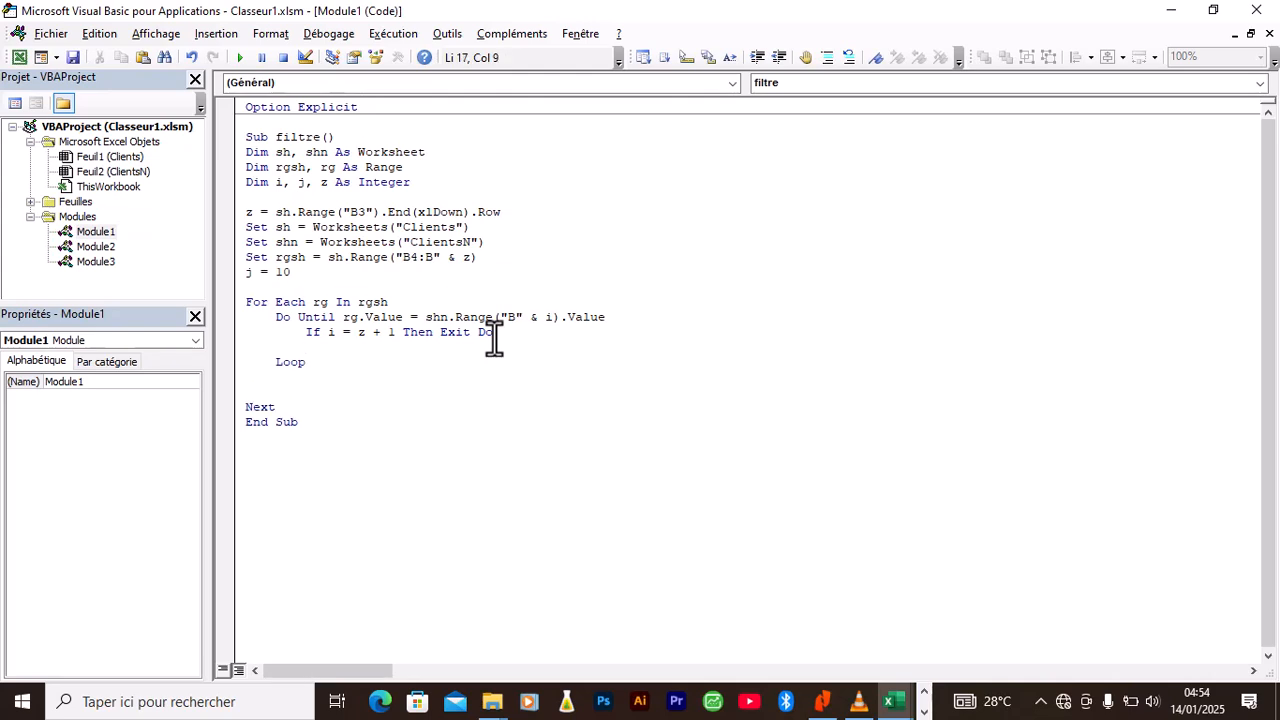
pyautogui.write('i=i+1')
pyautogui.click(451, 378)
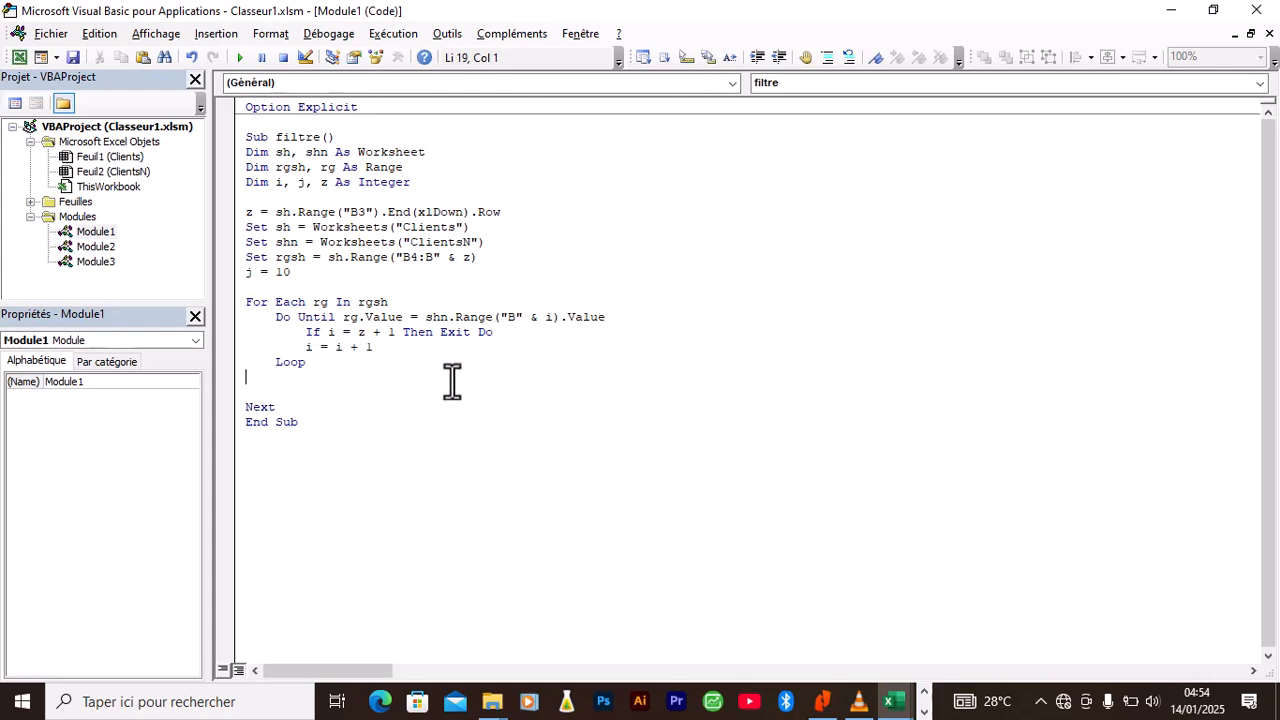
# Insert an indented i = 4 line between the For Each and Do Until lines
pyautogui.click(388, 301)
pyautogui.press('Return')
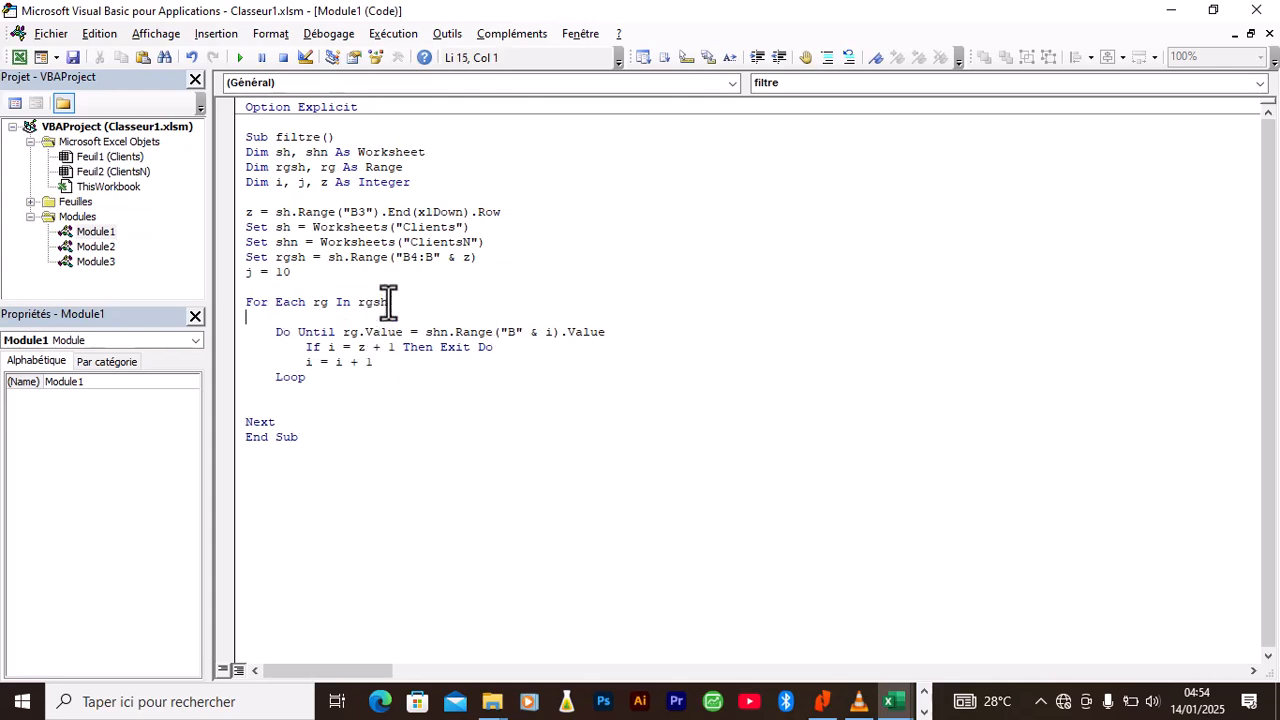
pyautogui.press('Tab')
pyautogui.click(251, 287)
pyautogui.click(281, 317)
pyautogui.write('D')
pyautogui.write('o')
pyautogui.write('1')
# Review the loop code, examining the start value of i and the shn.Range reference in the Do Until condition
pyautogui.click(294, 426)
pyautogui.click(253, 296)
pyautogui.click(245, 287)
pyautogui.moveTo(317, 302); pyautogui.dragTo(315, 302)
pyautogui.click(310, 317)
pyautogui.click(337, 392)
pyautogui.moveTo(314, 317); pyautogui.dragTo(275, 316)
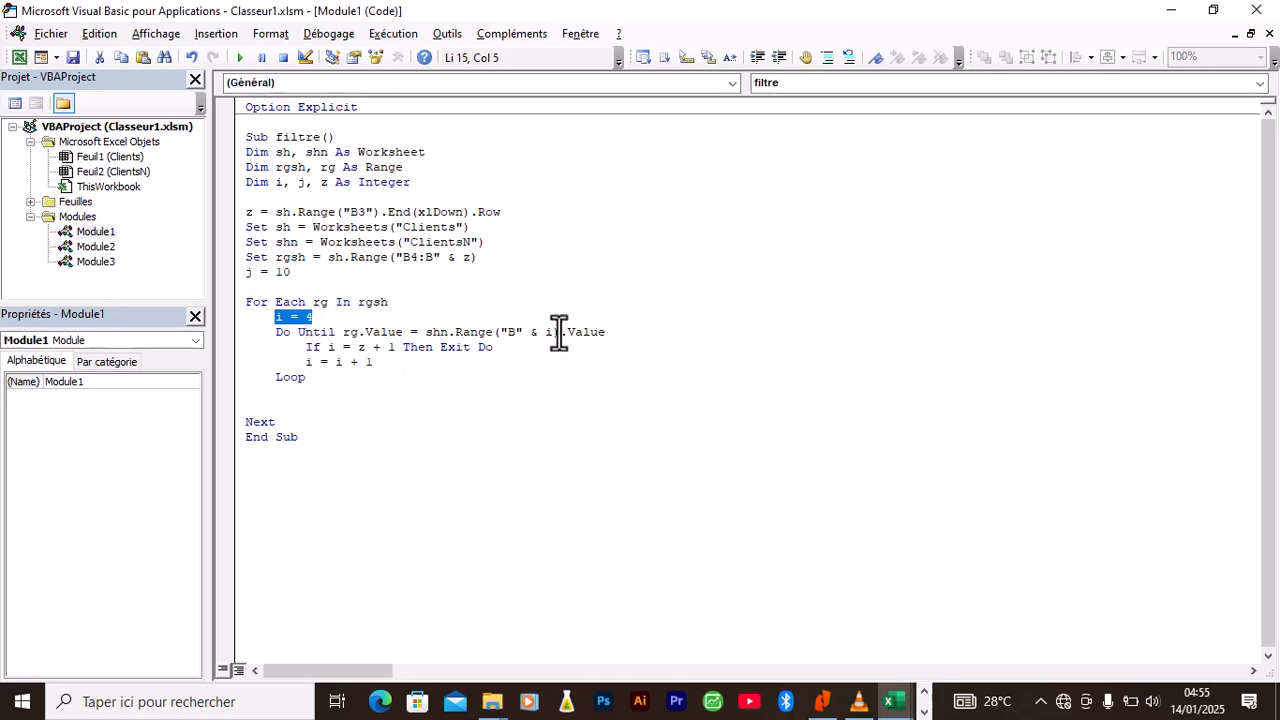
pyautogui.moveTo(559, 332); pyautogui.dragTo(428, 332)
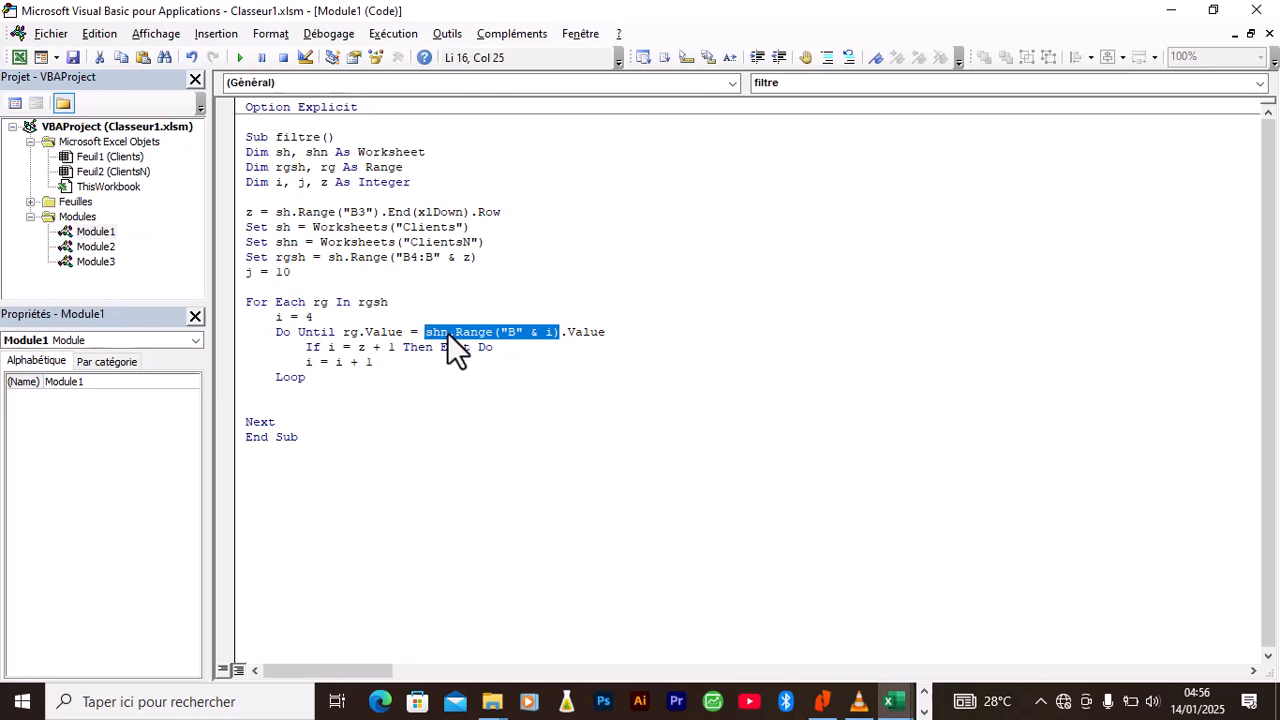
pyautogui.click(447, 332)
pyautogui.moveTo(447, 332); pyautogui.dragTo(424, 333)
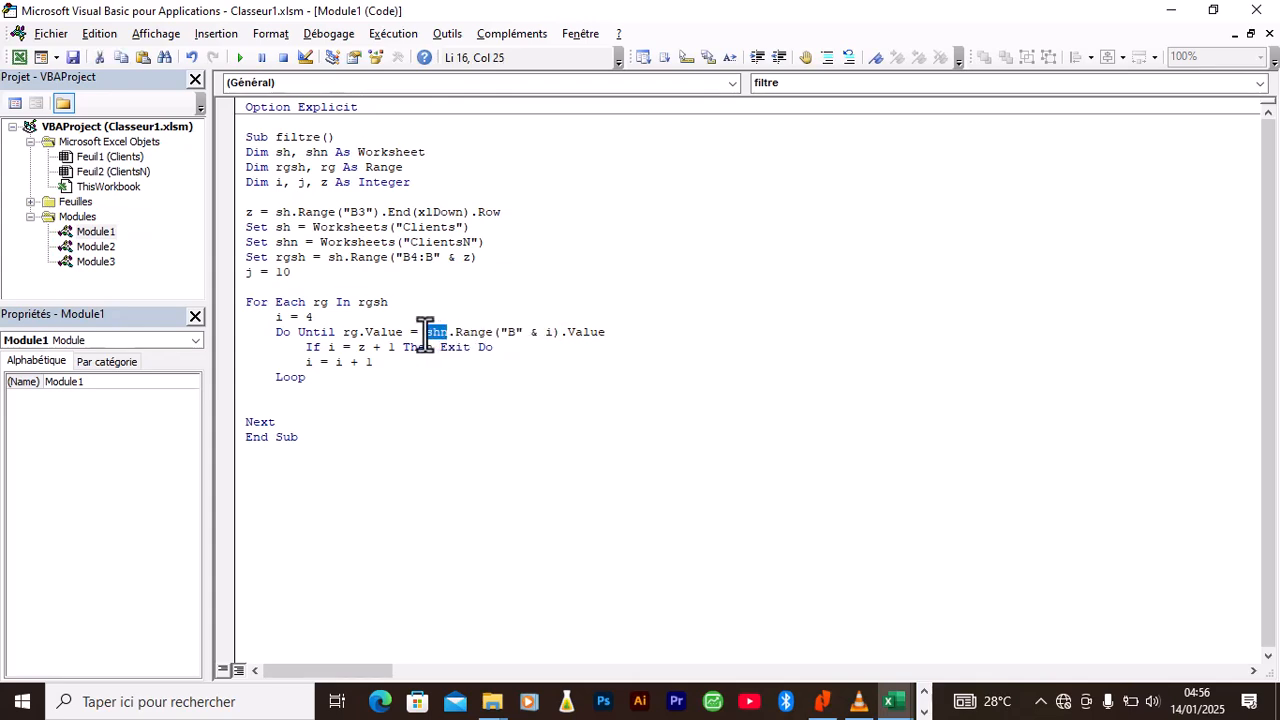
# Start an If statement below Loop, reusing the Do Until condition rg.Value = shn.Range("B" & i).Value
pyautogui.click(304, 380)
pyautogui.press('Return')
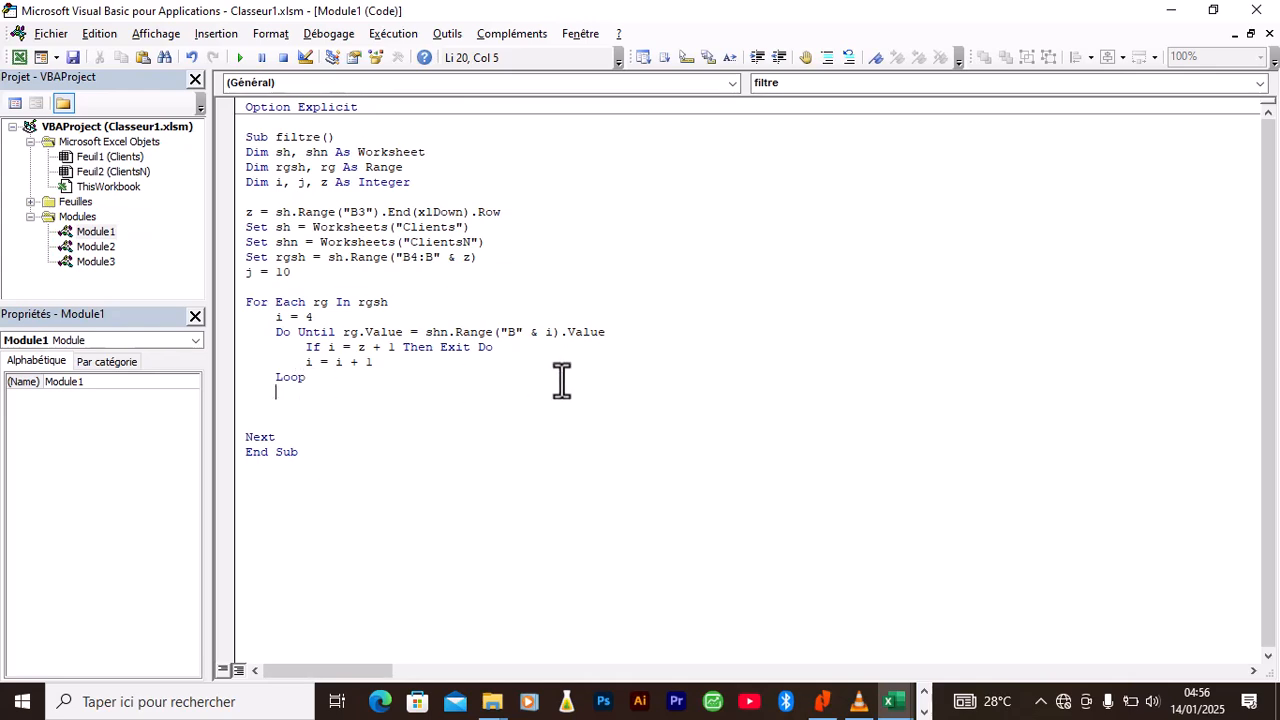
pyautogui.moveTo(606, 334); pyautogui.dragTo(344, 328)
pyautogui.hotkey('ctrl', 'c')
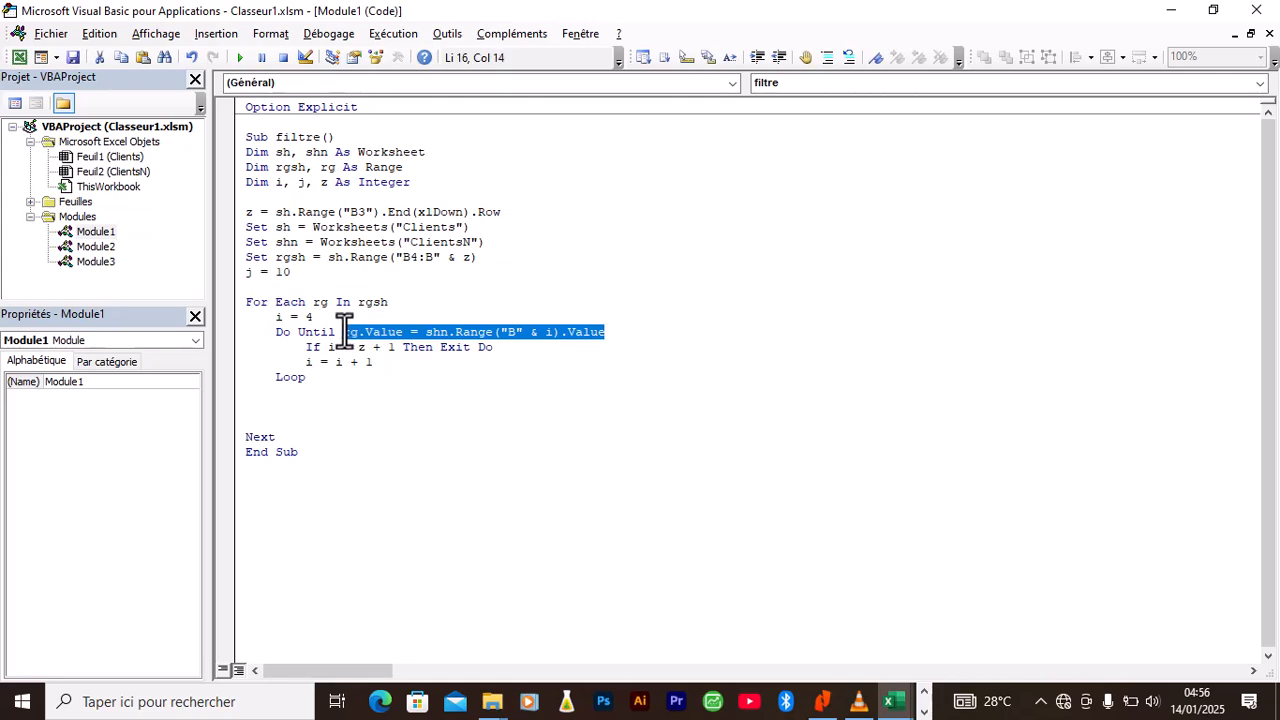
pyautogui.click(274, 397)
pyautogui.write('If')
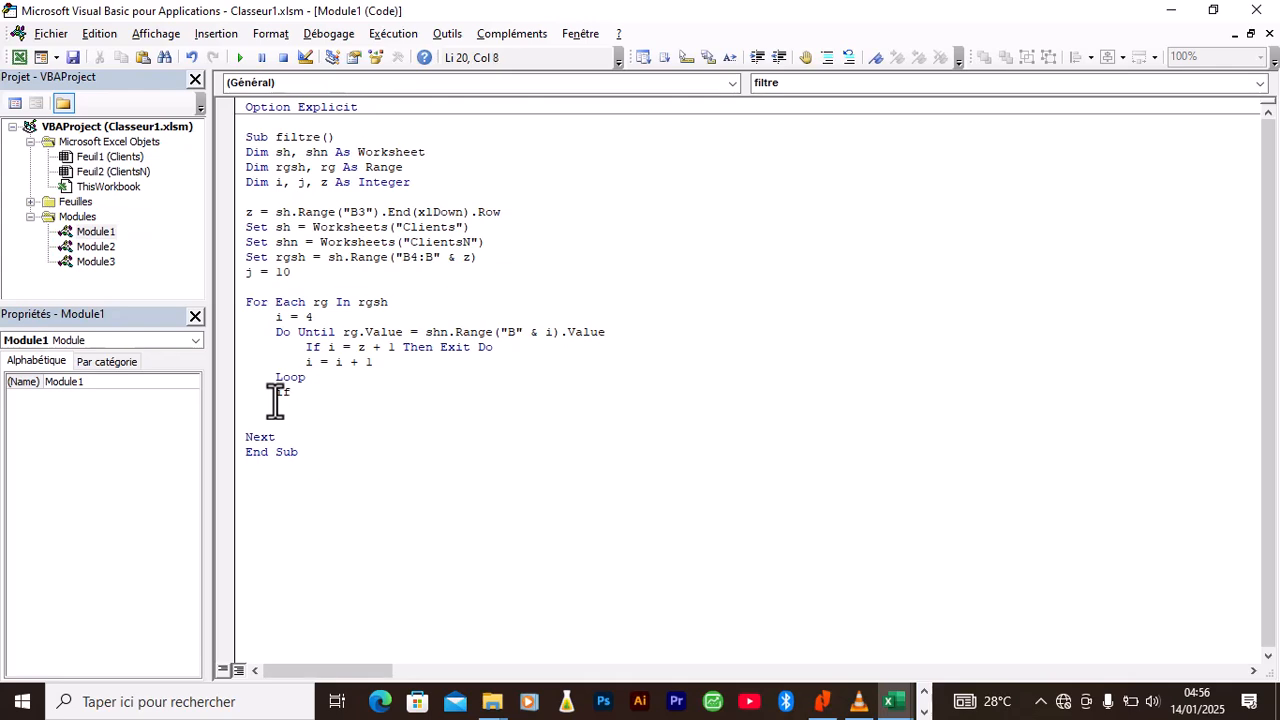
pyautogui.hotkey('ctrl', 'v')
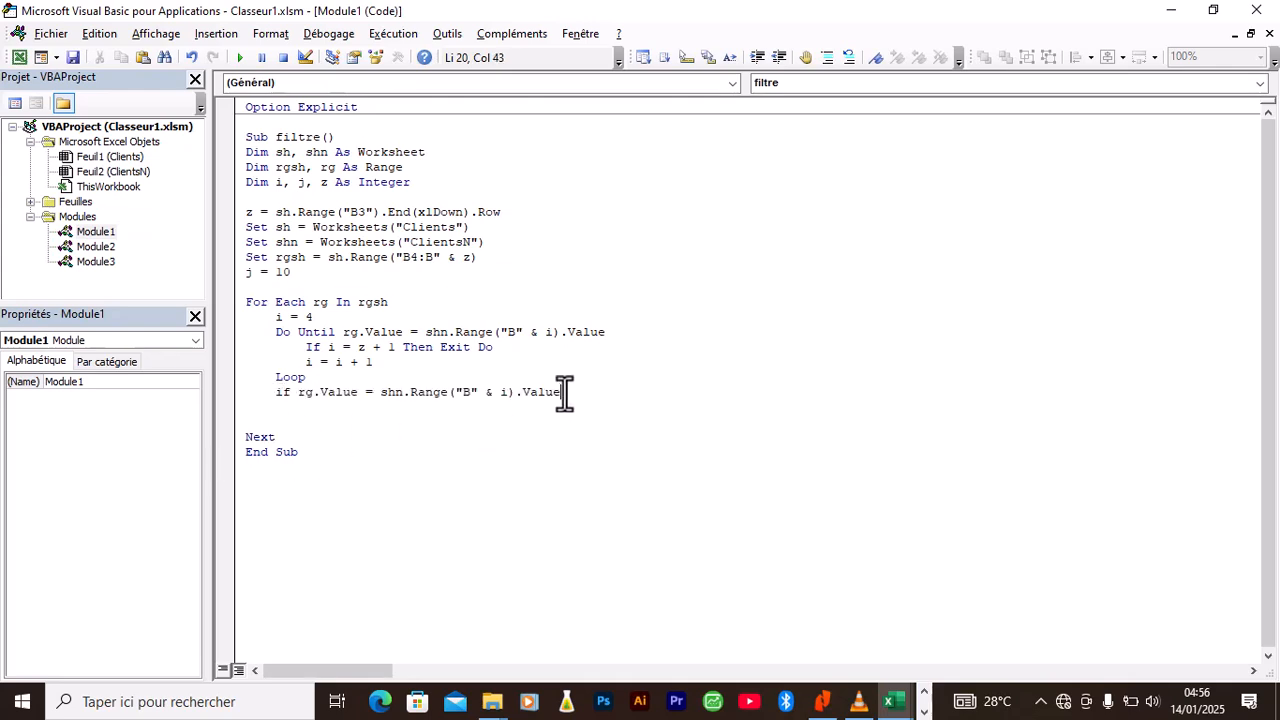
# Finish the If line with Then and add an Else branch, leaving blank lines for both branches' code
pyautogui.write('then')
pyautogui.press('Return')
pyautogui.press('Return')
pyautogui.write('else')
pyautogui.press('Return')
pyautogui.press('Return')
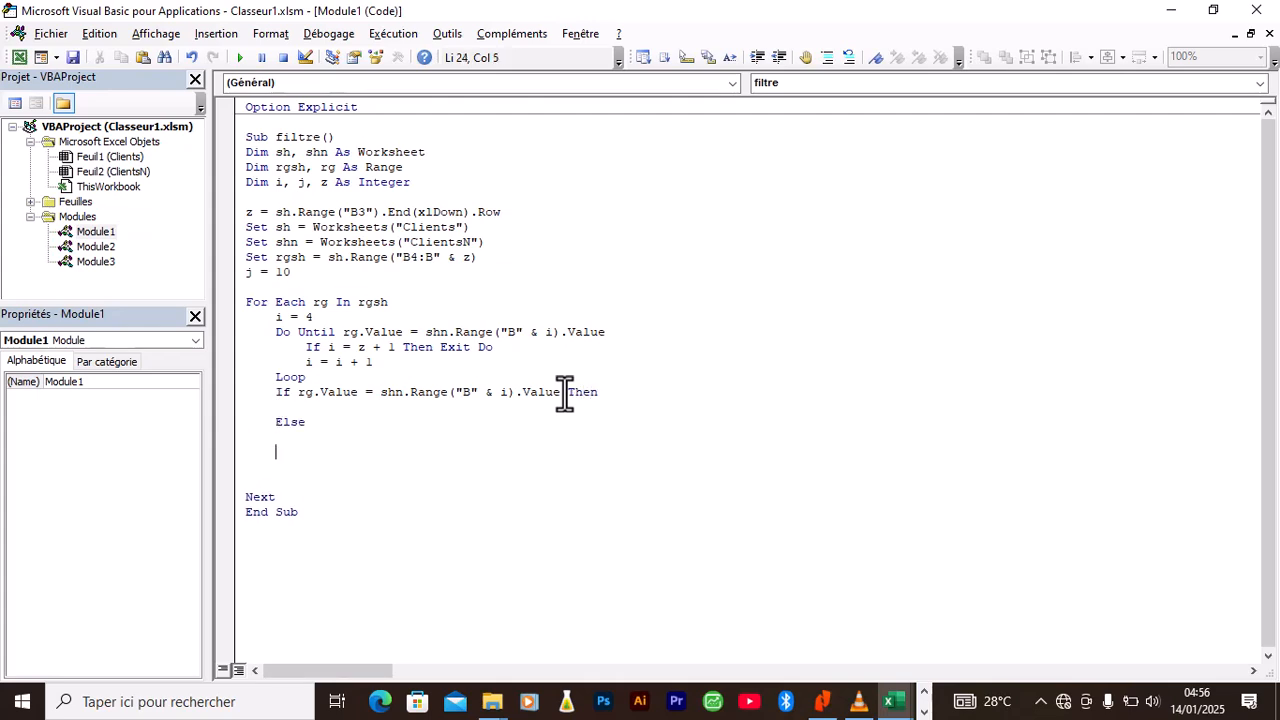
# Close the If block with End If and indent the blank line in the Then branch
pyautogui.write('end')
pyautogui.click(374, 487)
pyautogui.click(301, 451)
pyautogui.write('if')
pyautogui.click(285, 468)
pyautogui.click(281, 406)
pyautogui.press('Tab')
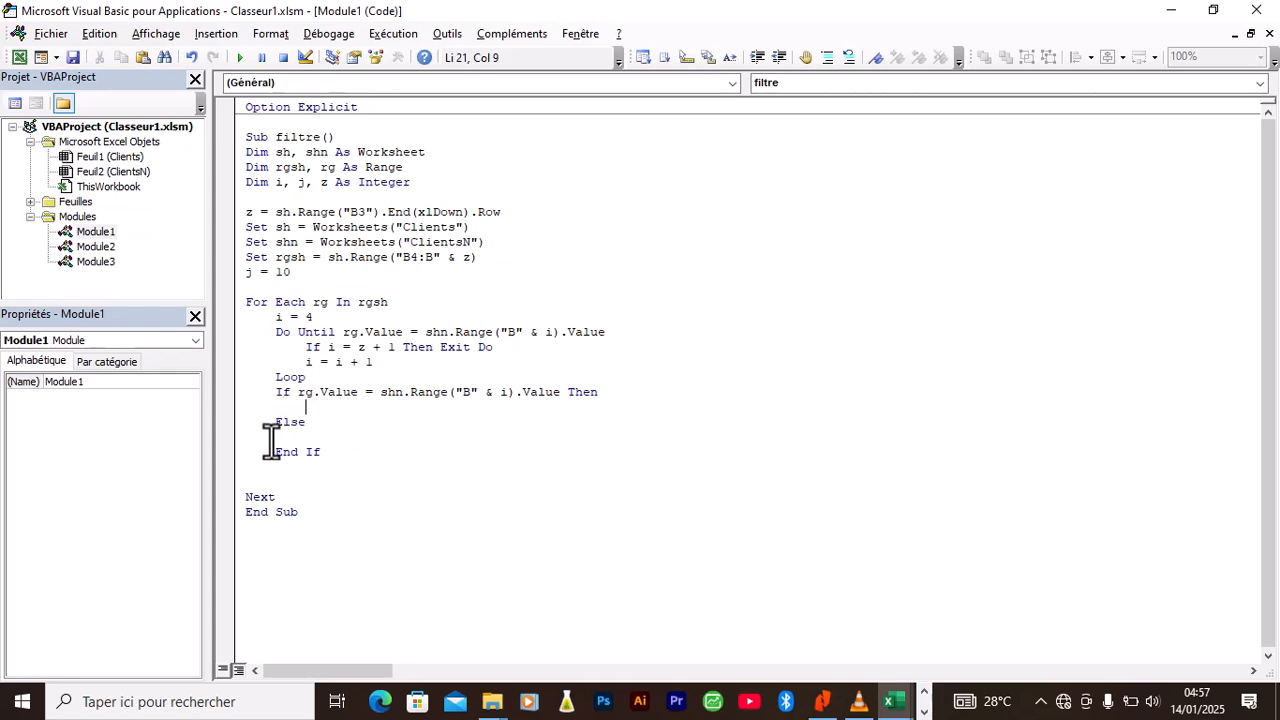
# Start an indented Range reference under Else, beginning with "B" & rg.Row &
pyautogui.click(280, 437)
pyautogui.press('Tab')
pyautogui.write('r')
pyautogui.write('g')
pyautogui.press('BackSpace')
pyautogui.press('BackSpace')
pyautogui.write('range(')
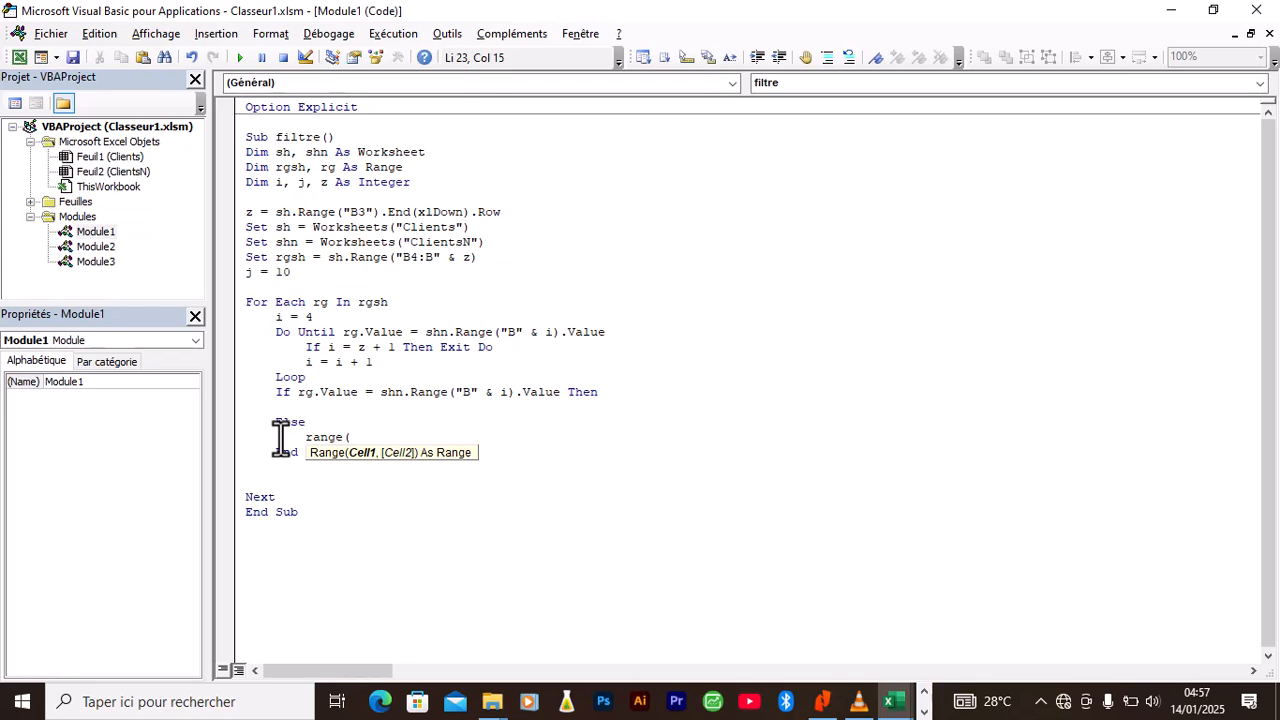
pyautogui.write('"B"&rg.r')
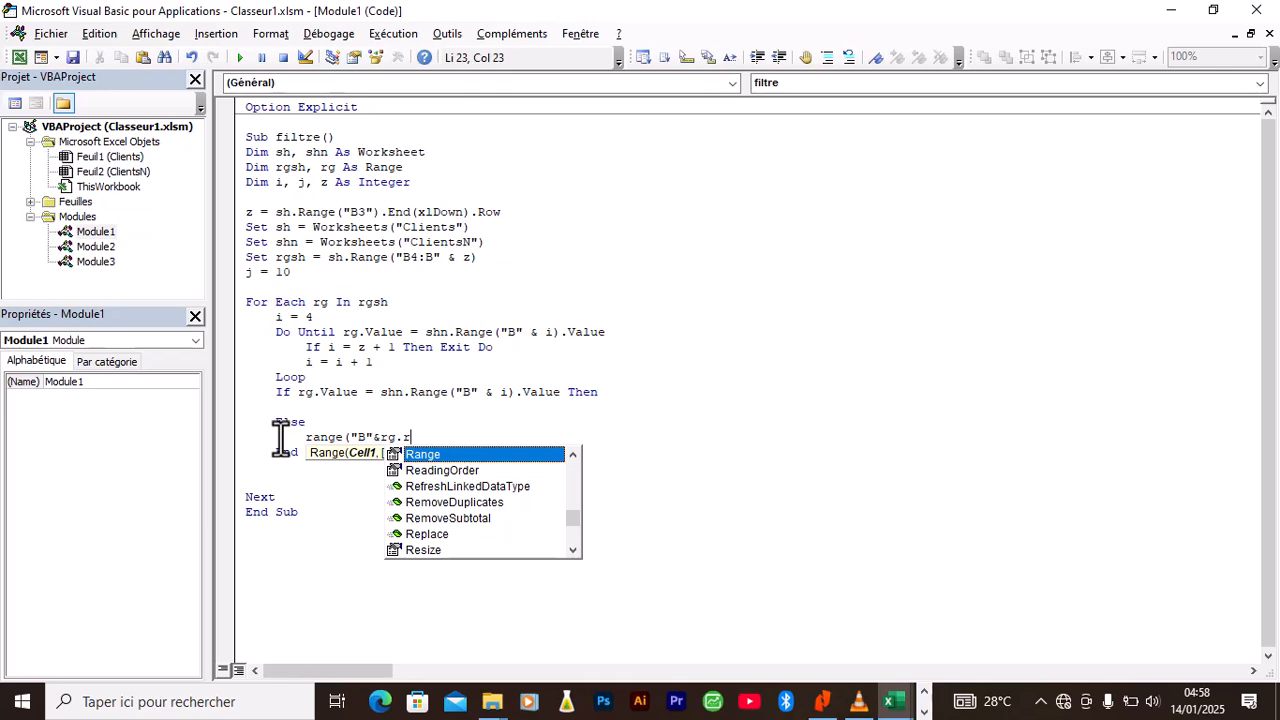
pyautogui.write('o')
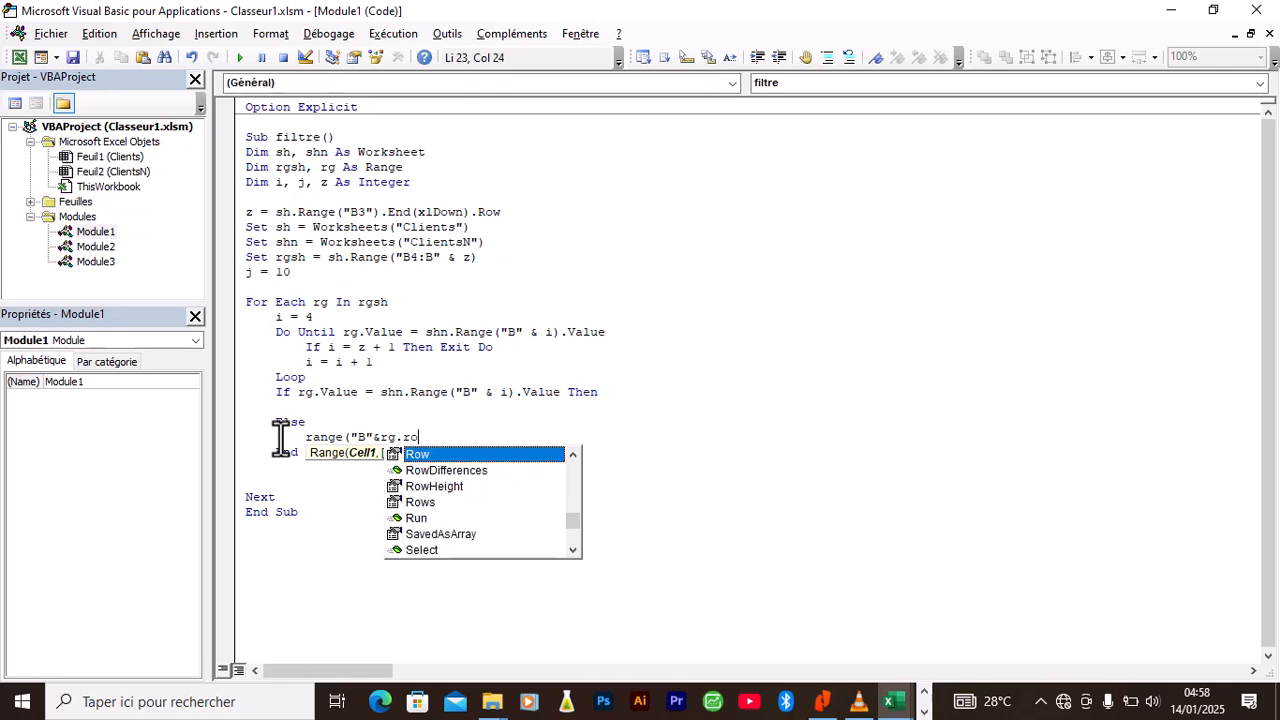
pyautogui.write('w &')
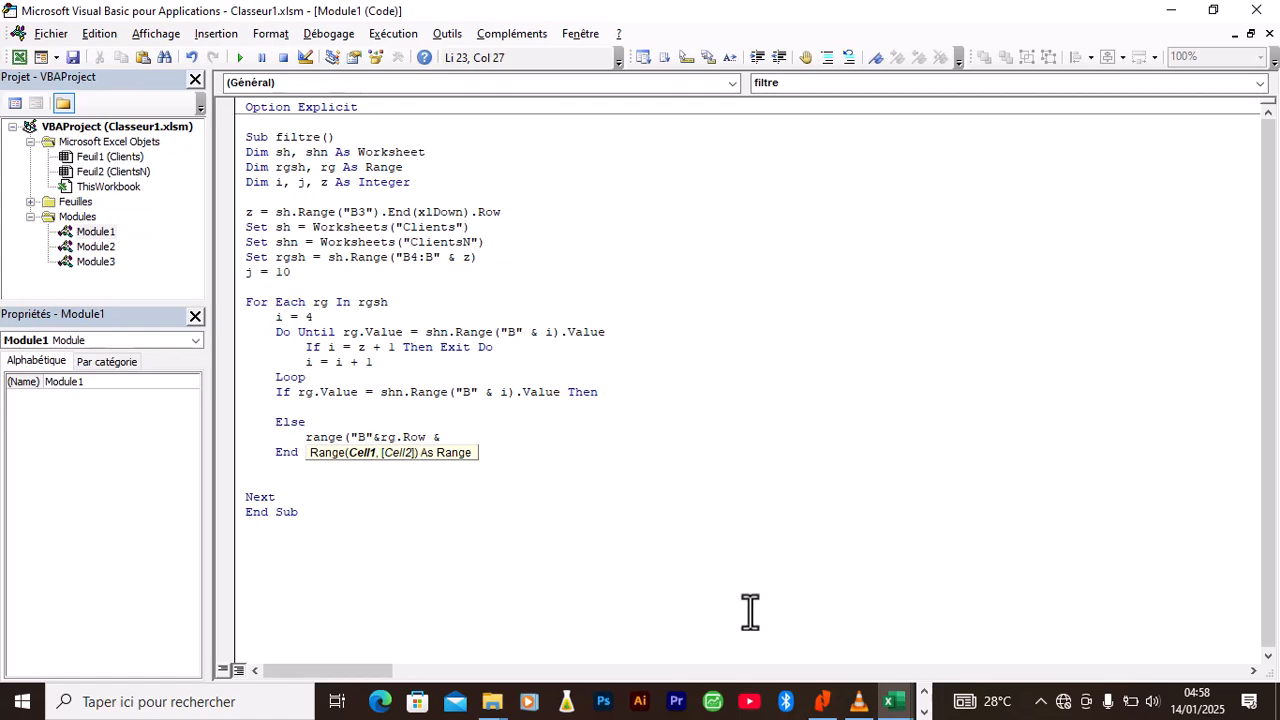
# Complete the Range reference under Else with ":J" & rg.Row and the closing parenthesis
pyautogui.moveTo(893, 705)
pyautogui.moveTo(839, 640)
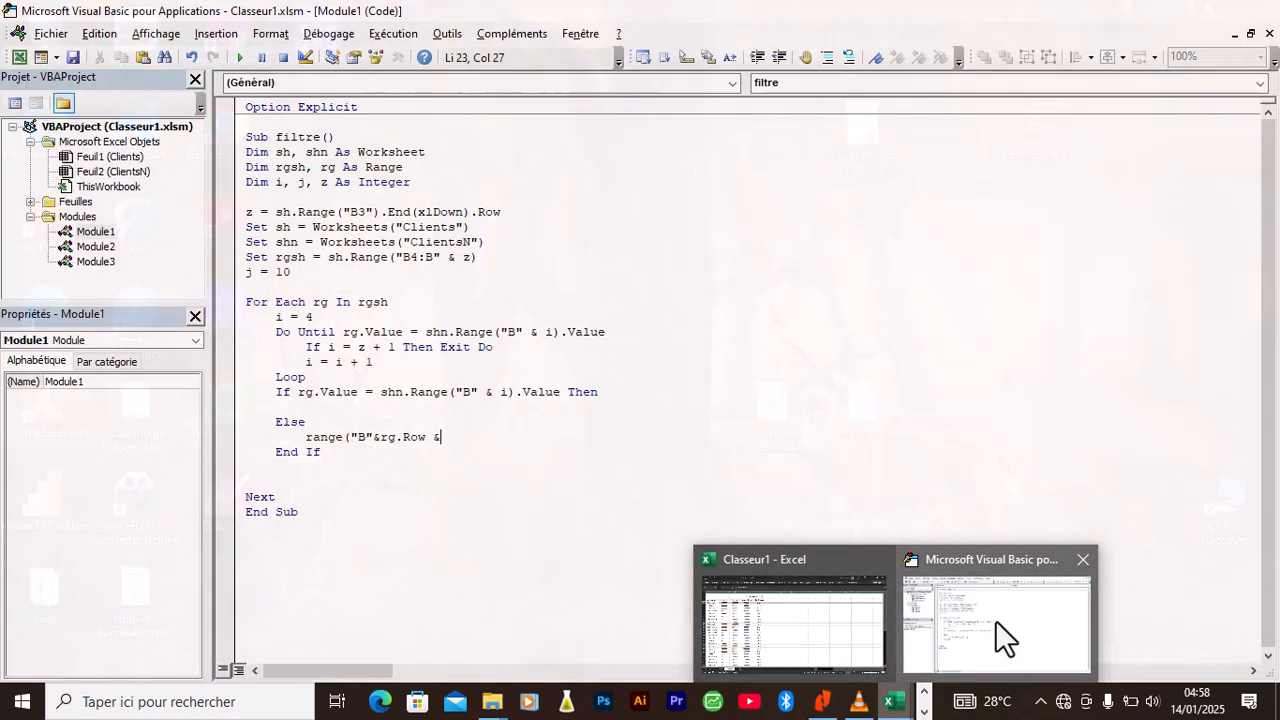
pyautogui.click(993, 625)
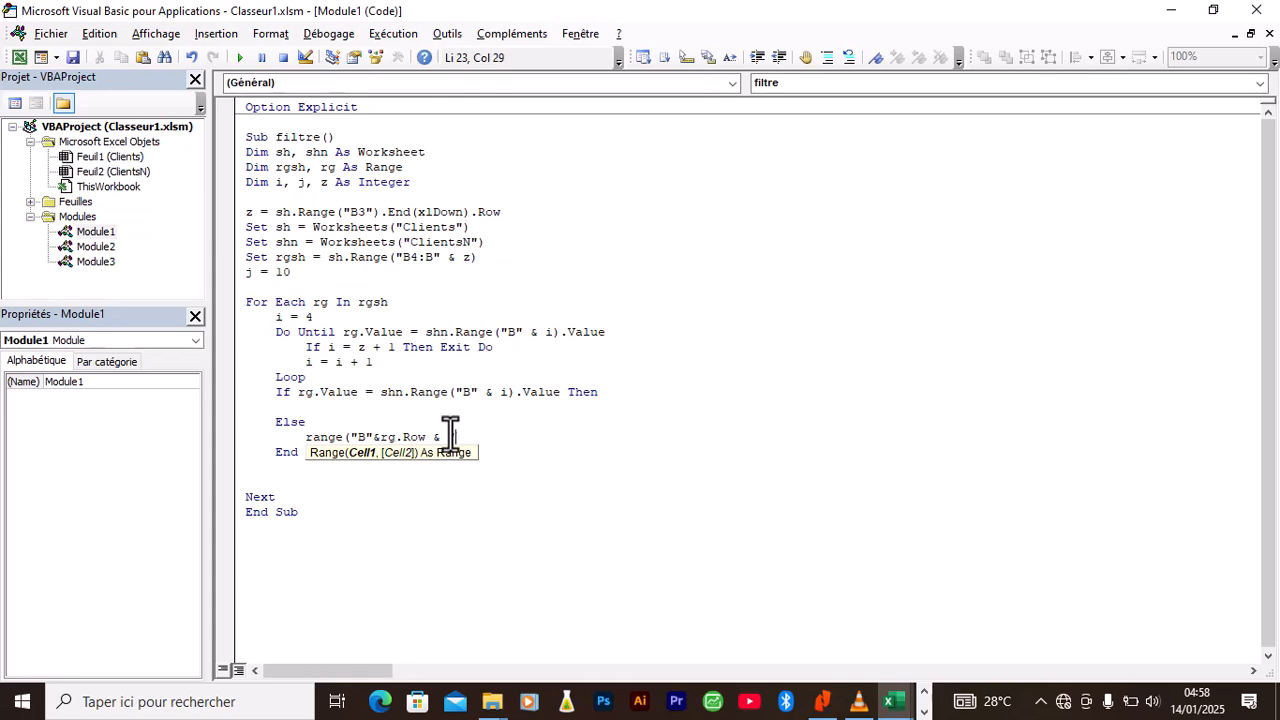
pyautogui.write(';')
pyautogui.write('J')
pyautogui.write('é')
pyautogui.press('BackSpace')
pyautogui.write('"&rg.ro')
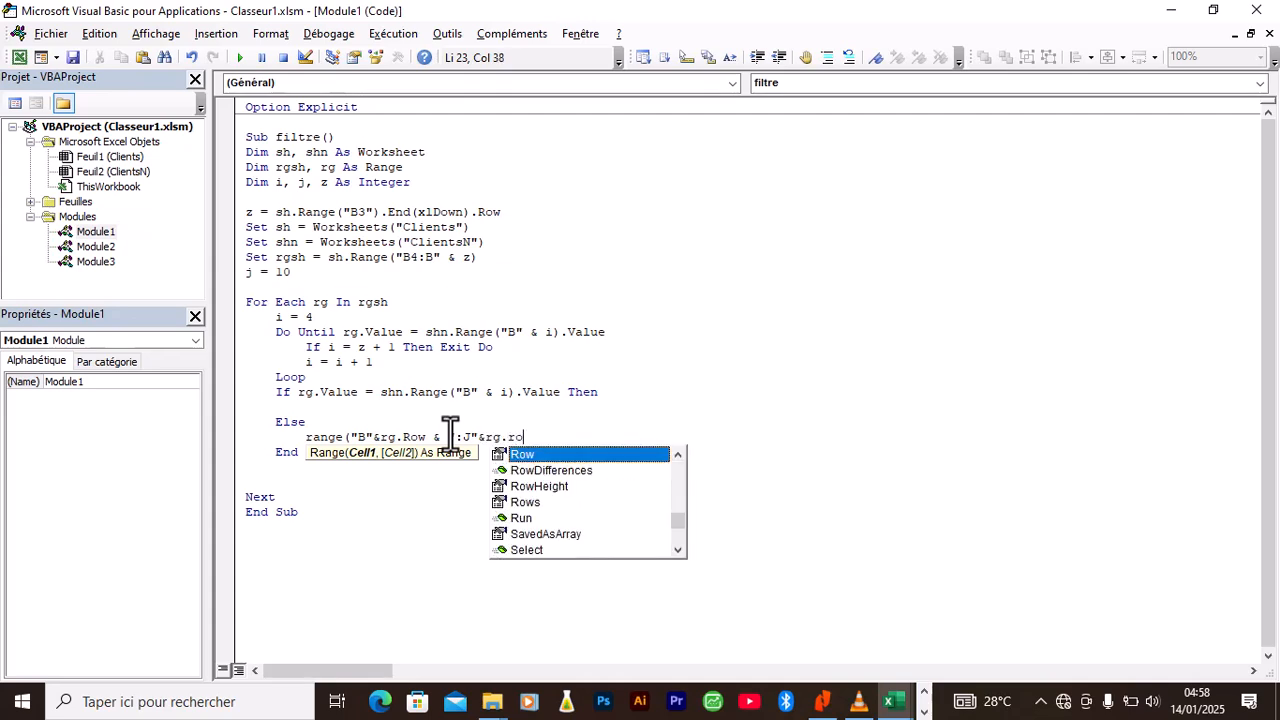
pyautogui.write('w')
pyautogui.click(481, 407)
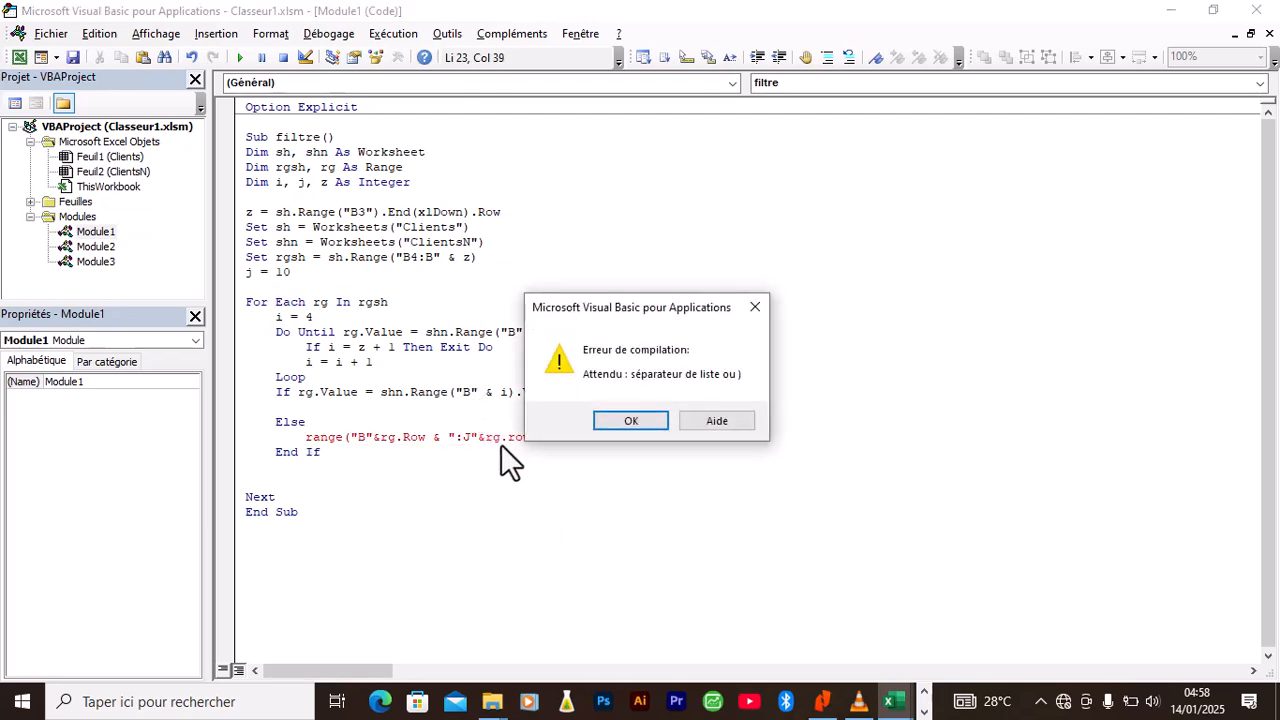
pyautogui.click(633, 421)
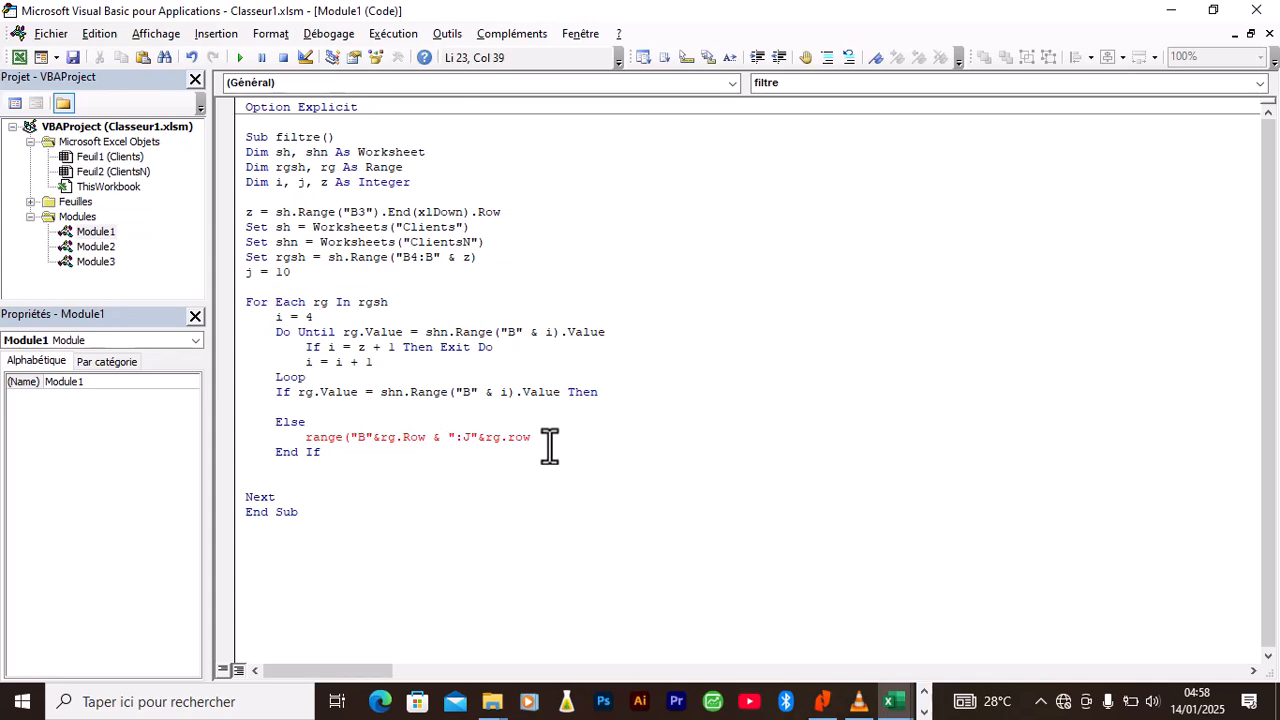
pyautogui.write(')')
pyautogui.click(471, 481)
# Append the Copy method to the Range line under Else and add a new line below it
pyautogui.click(381, 440)
pyautogui.moveTo(381, 440); pyautogui.dragTo(357, 437)
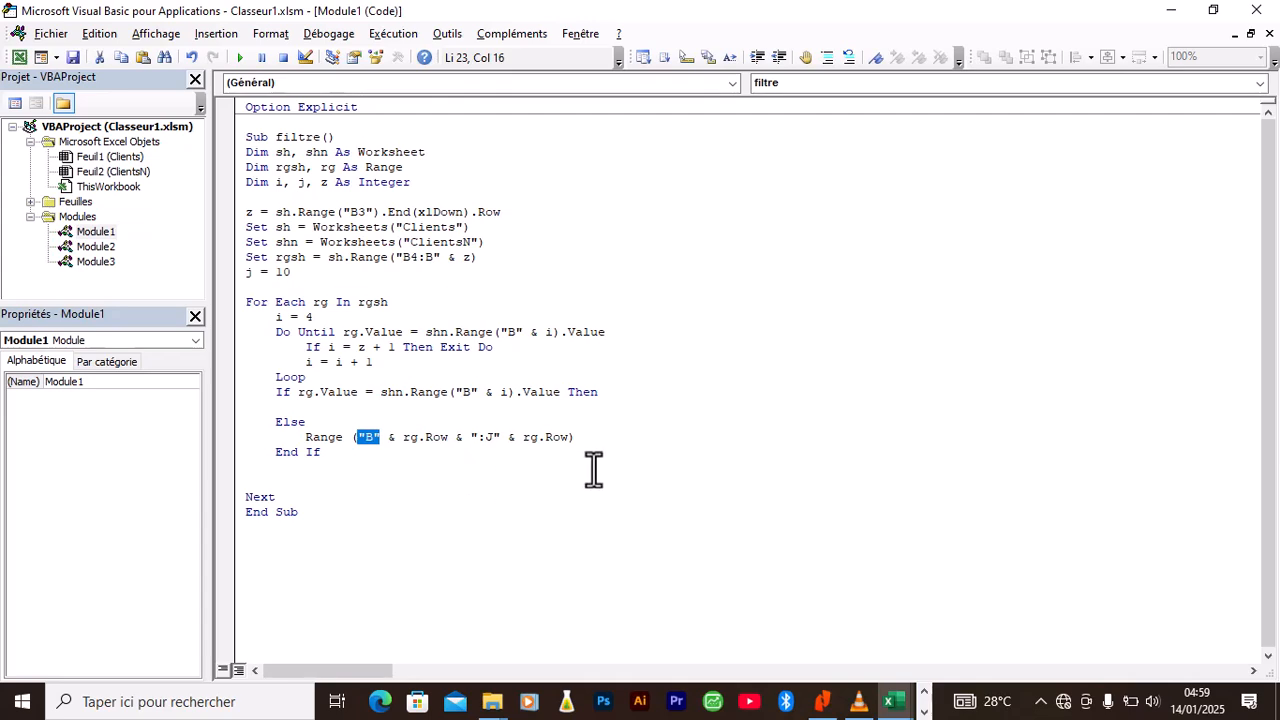
pyautogui.click(577, 440)
pyautogui.write('.c')
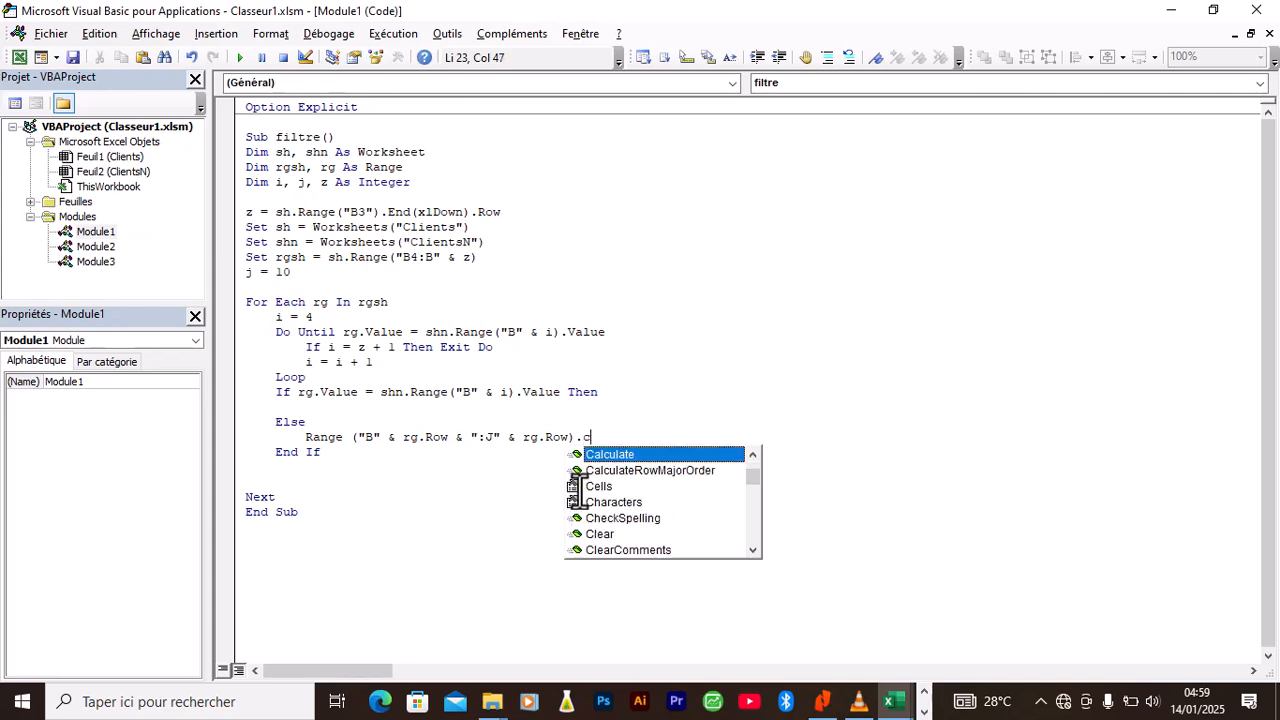
pyautogui.write('op')
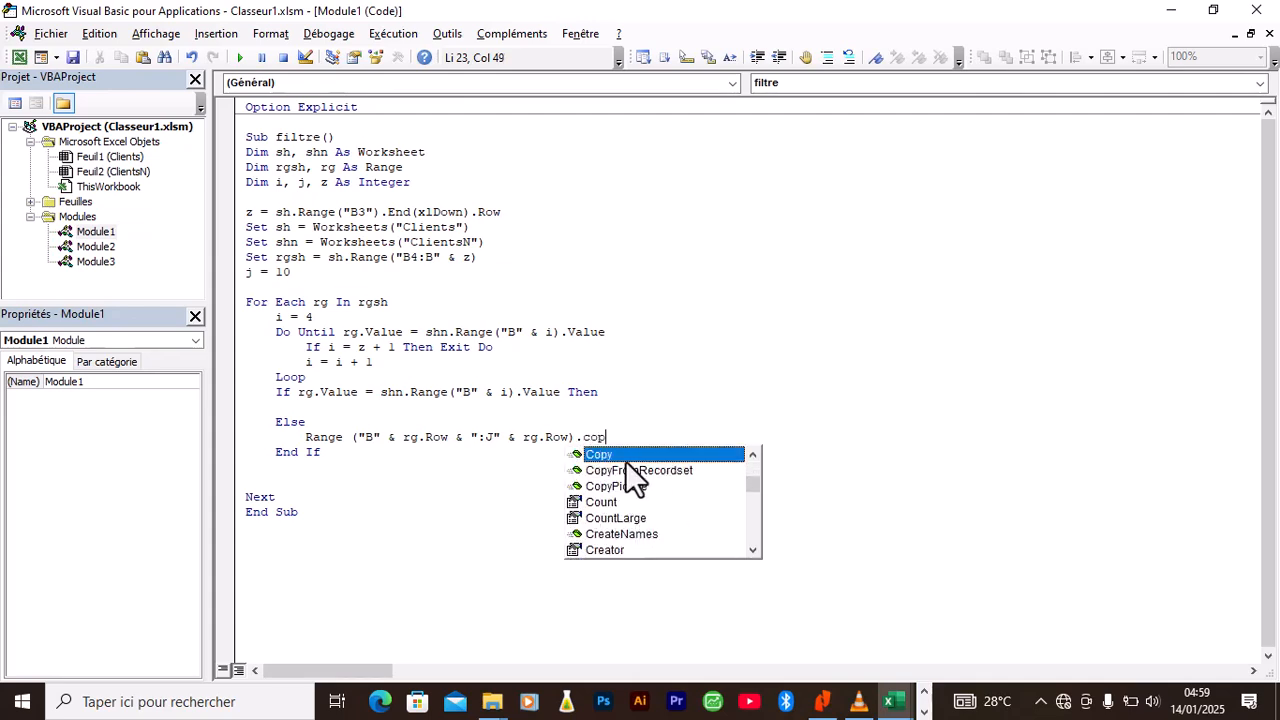
pyautogui.doubleClick(616, 453)
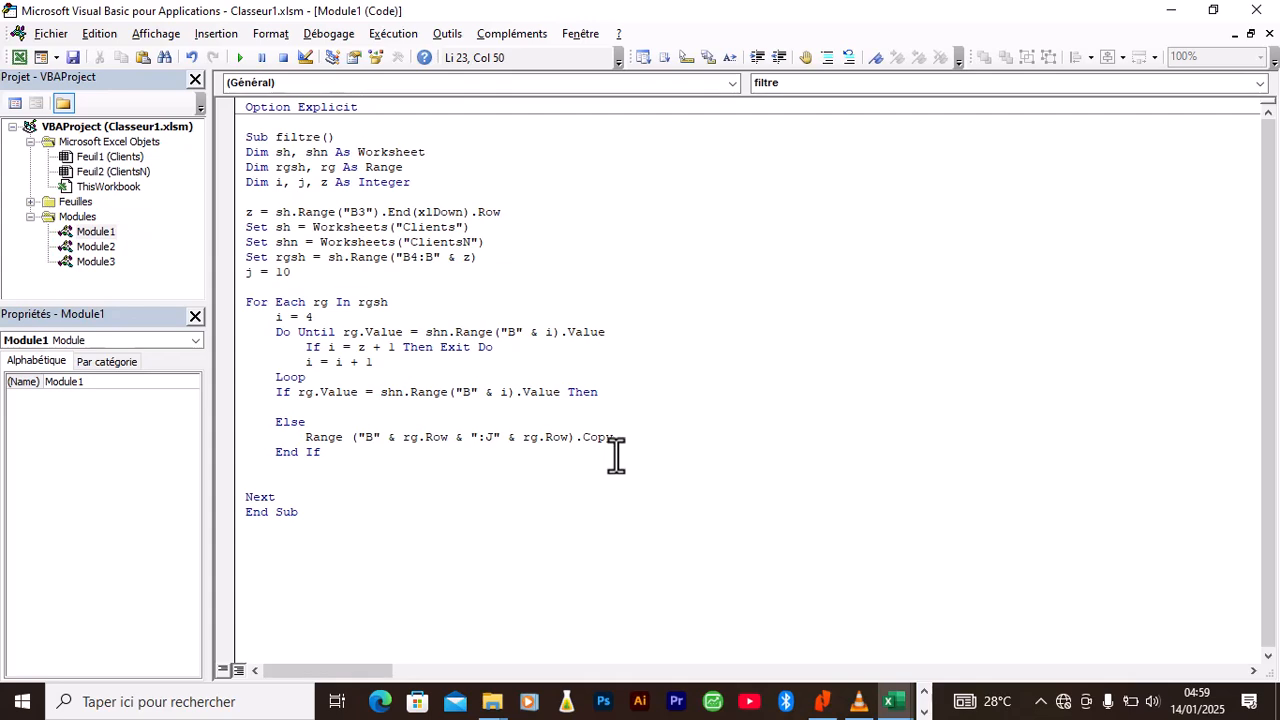
pyautogui.press('Return')
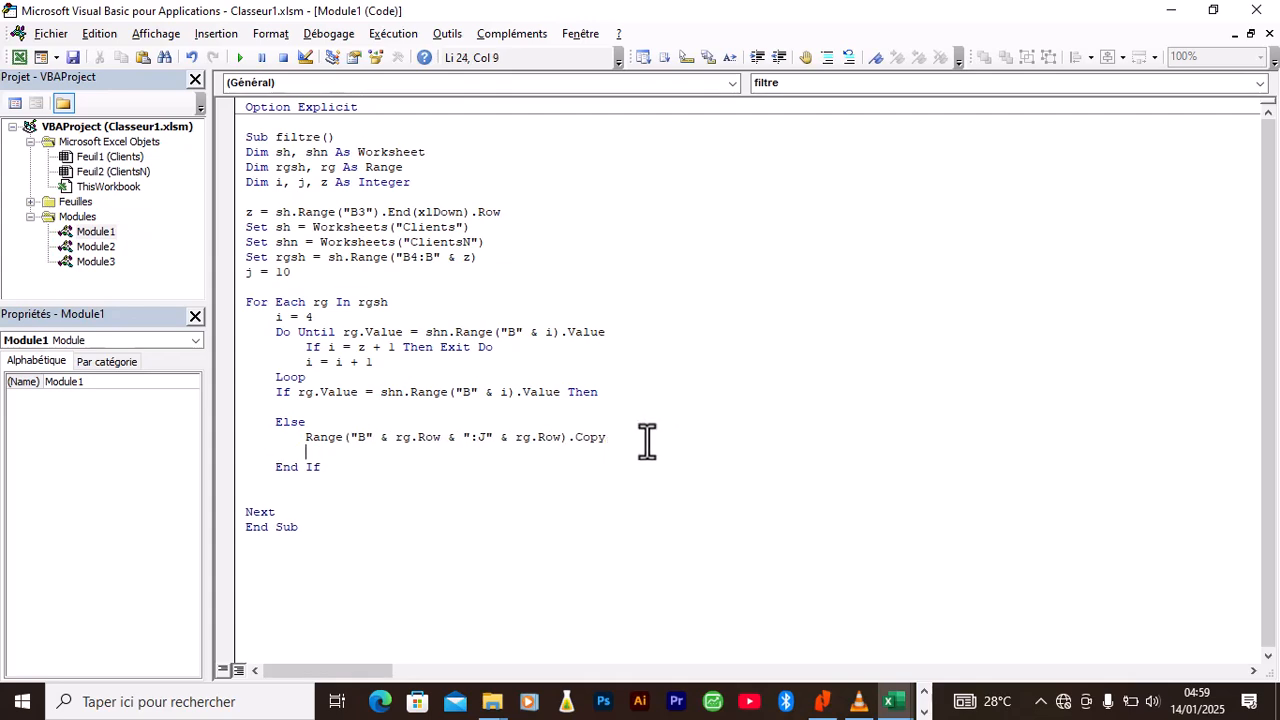
# Duplicate the Range(...).Copy line onto the blank line below it
pyautogui.moveTo(606, 438); pyautogui.dragTo(303, 440)
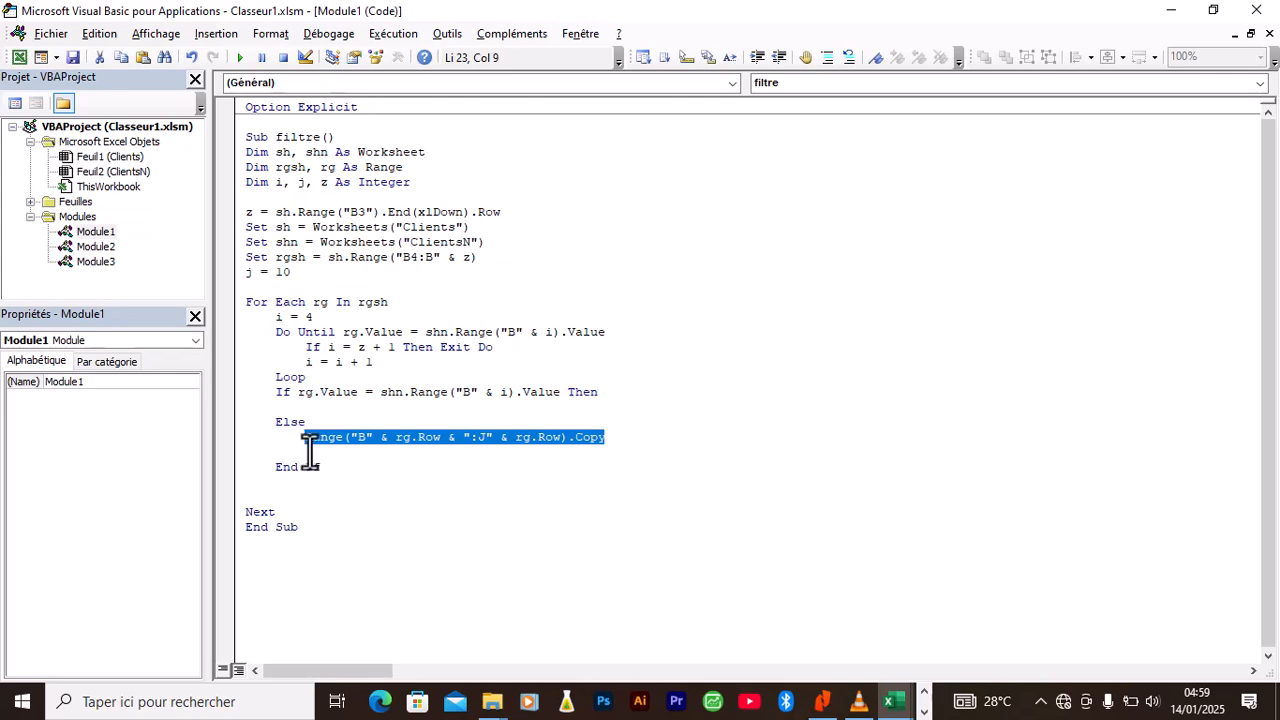
pyautogui.hotkey('ctrl', 'c')
pyautogui.click(309, 452)
pyautogui.hotkey('ctrl', 'v')
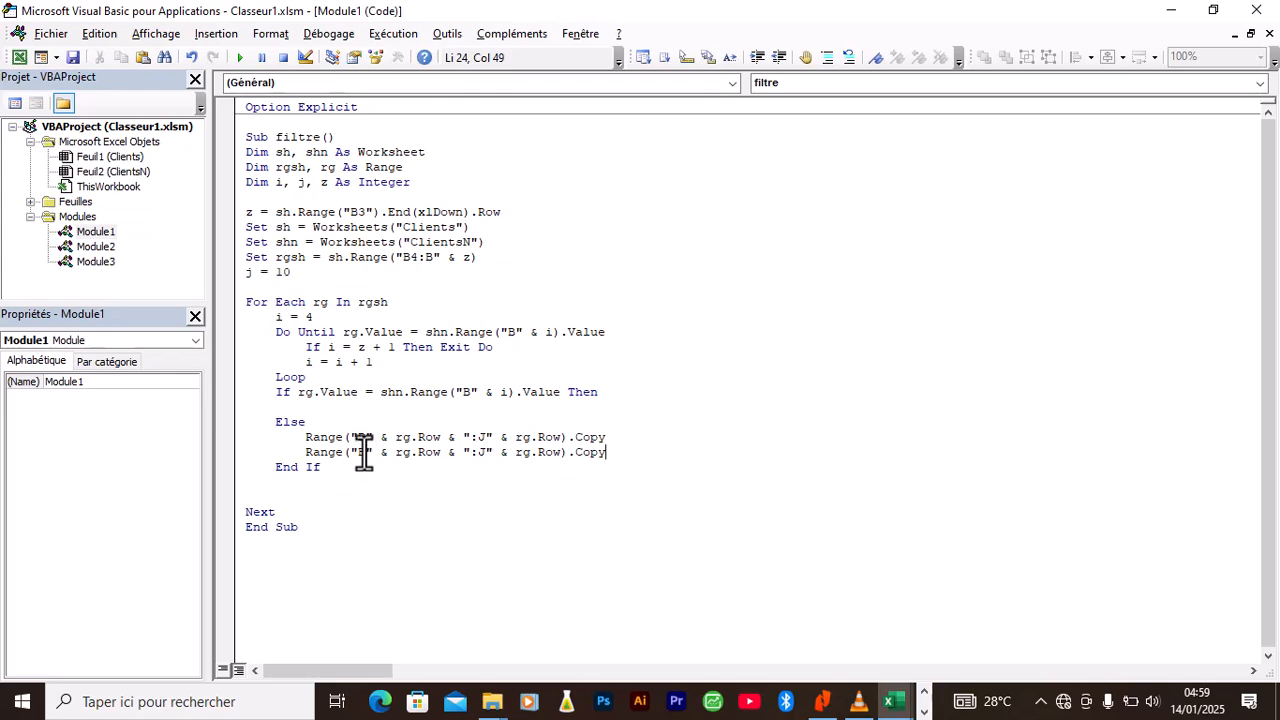
# Qualify the first Copy line's Range with sh. and the duplicated line's Range with shn
pyautogui.click(304, 437)
pyautogui.write('sh')
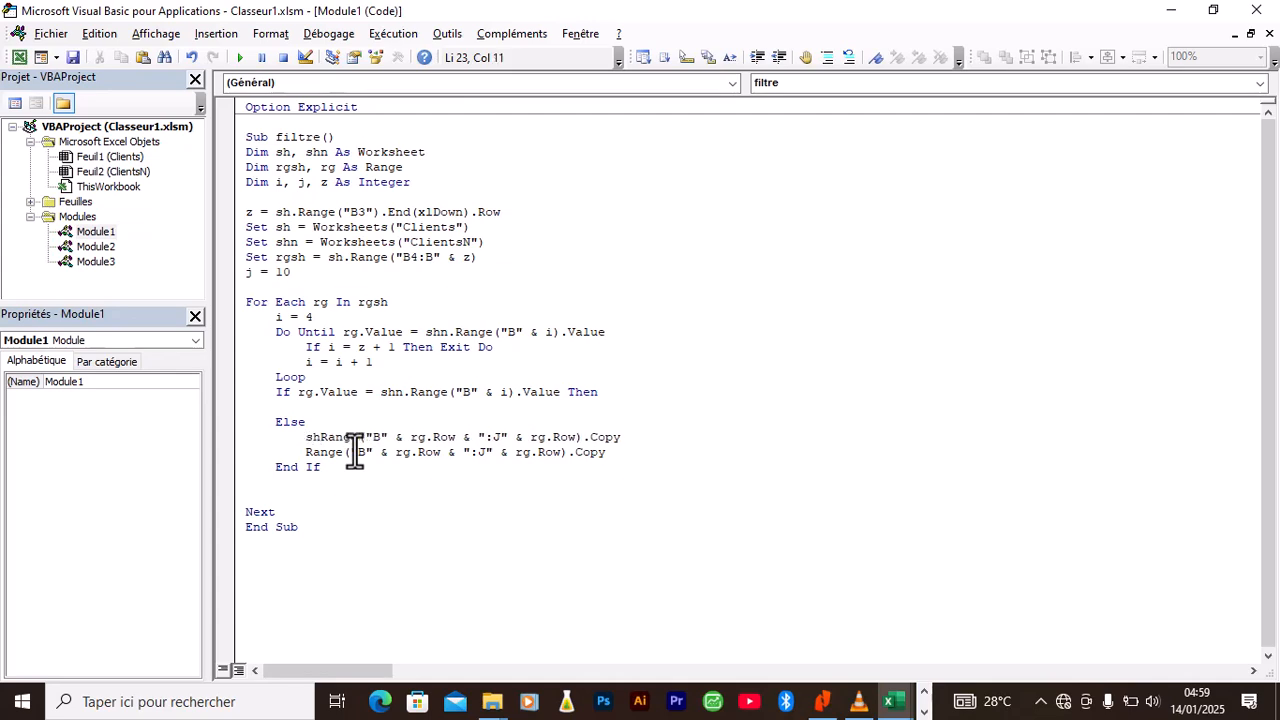
pyautogui.write('n.')
pyautogui.click(305, 452)
pyautogui.write('shn')
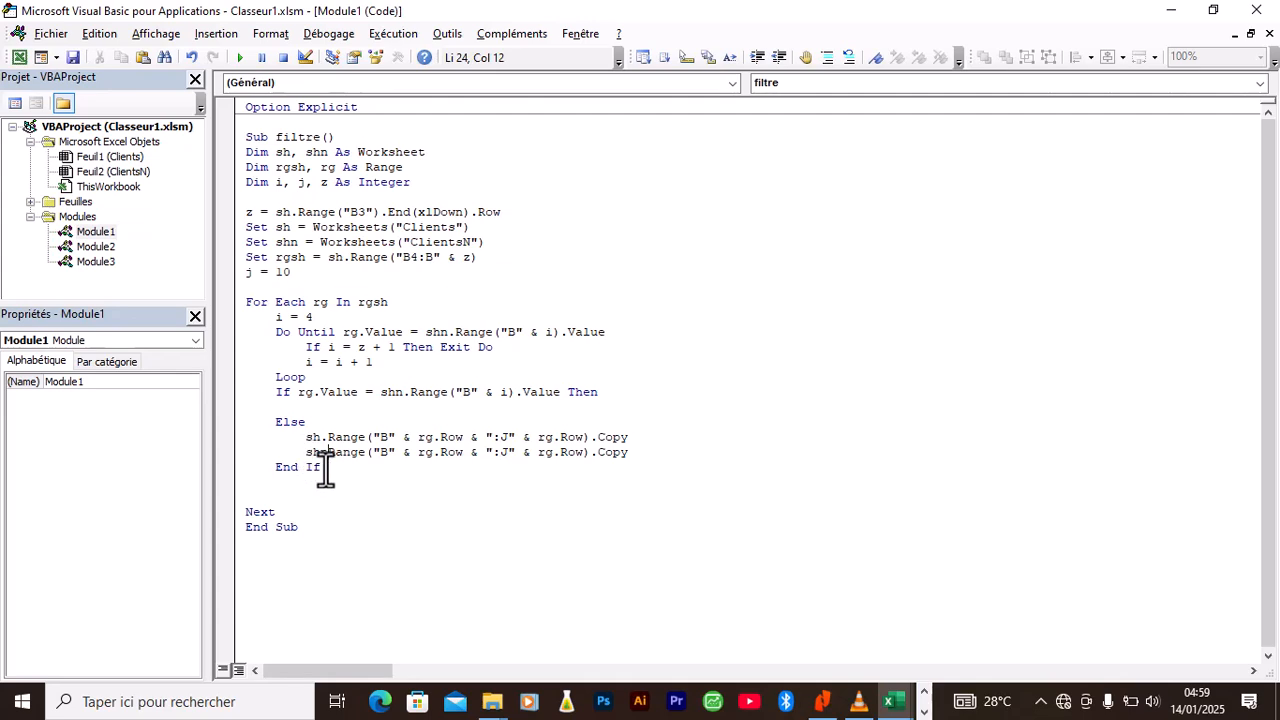
pyautogui.write('.')
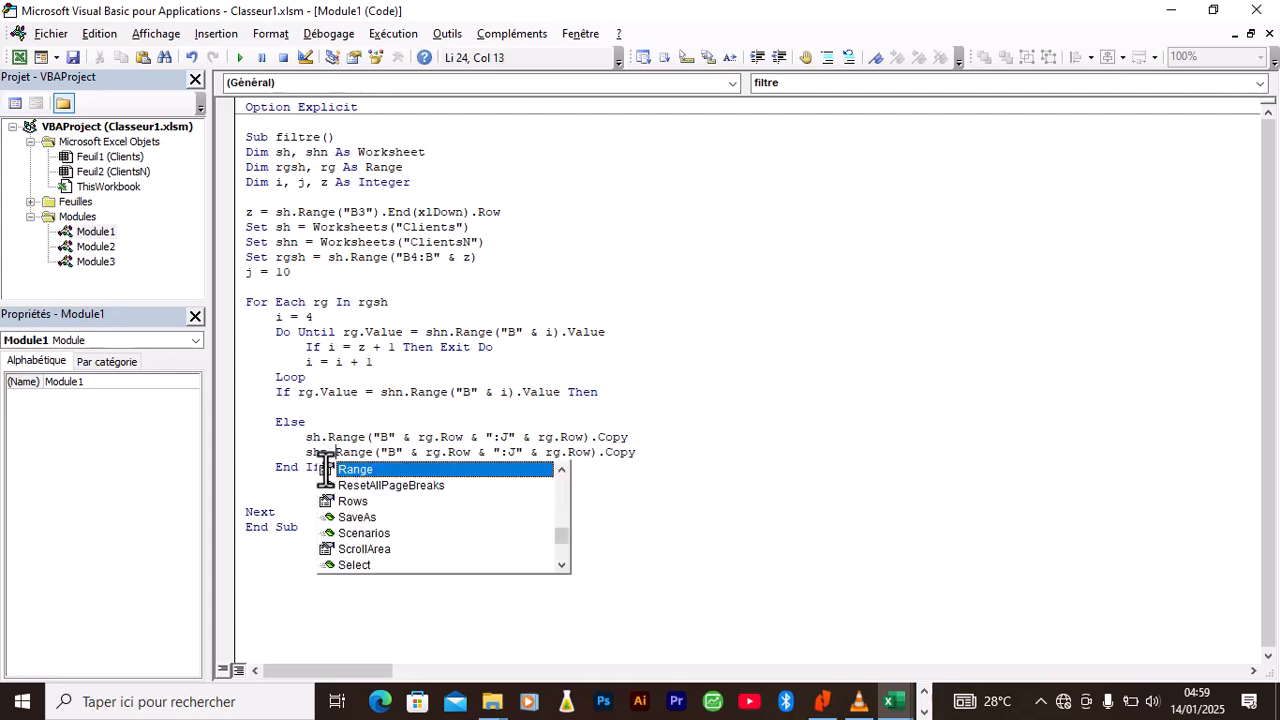
pyautogui.click(640, 470)
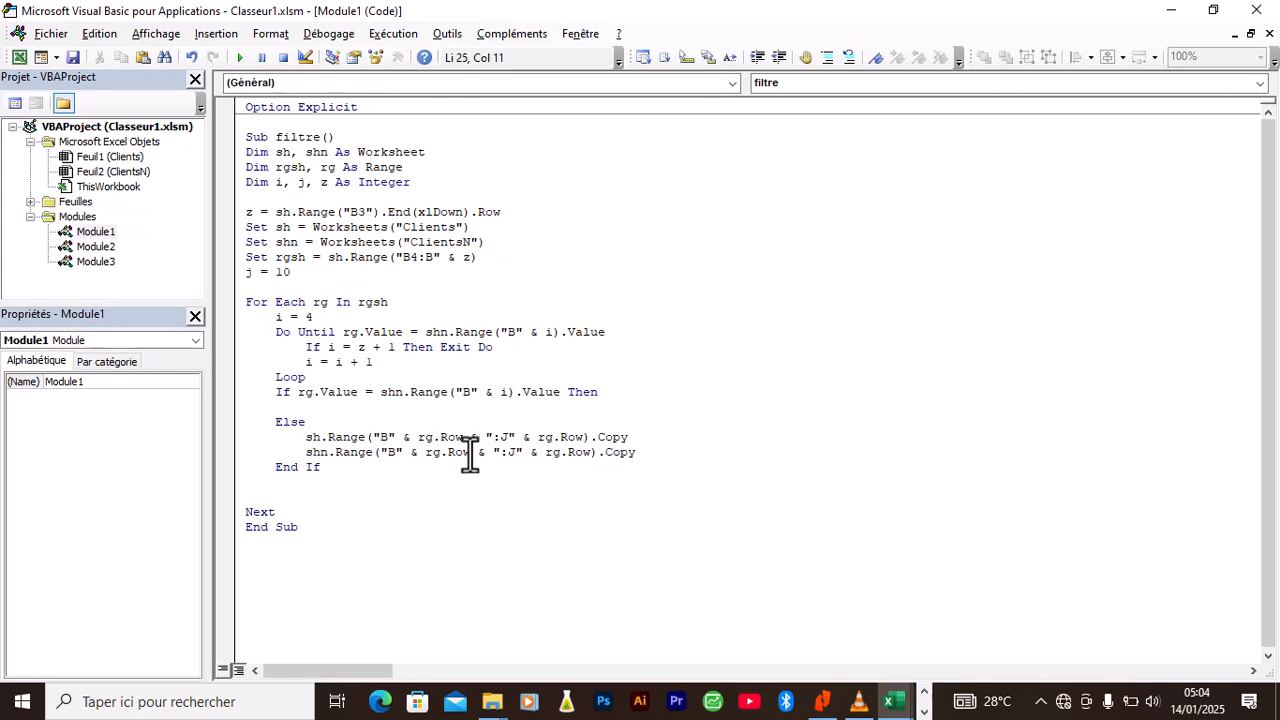
# Change the starting column in the shn.Range line to "L"
pyautogui.click(395, 452)
pyautogui.press('BackSpace')
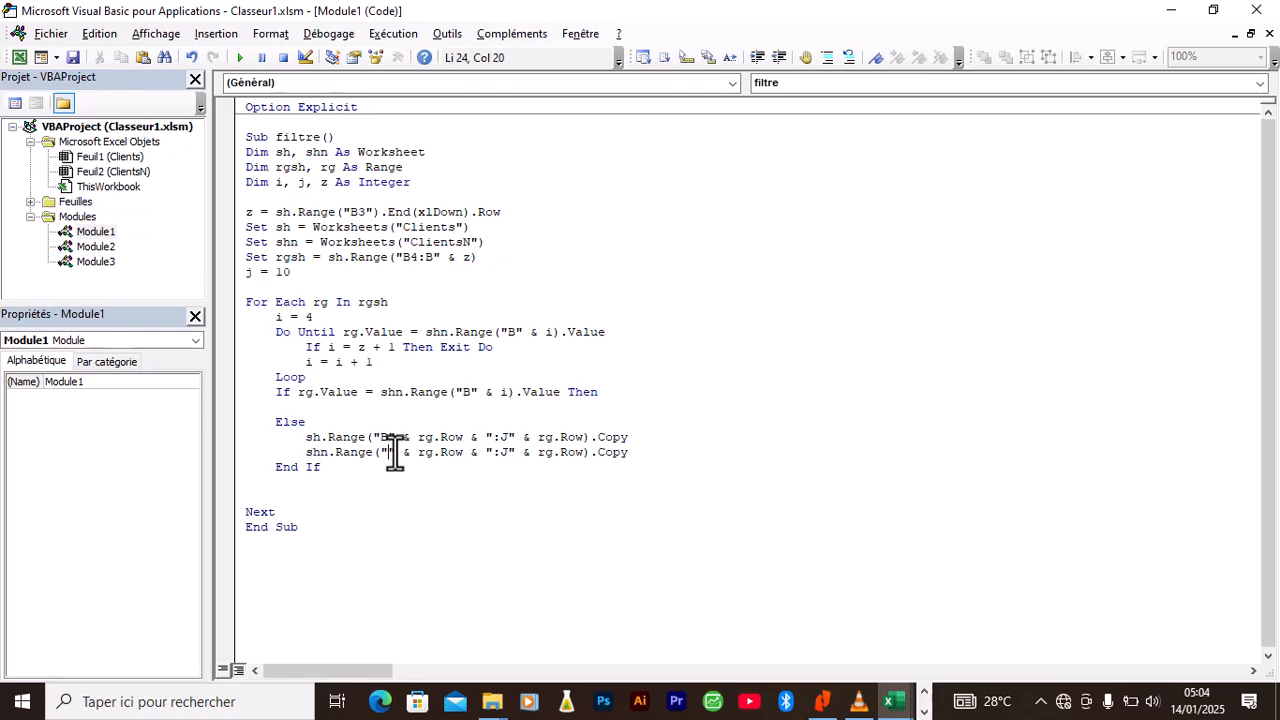
pyautogui.write('I')
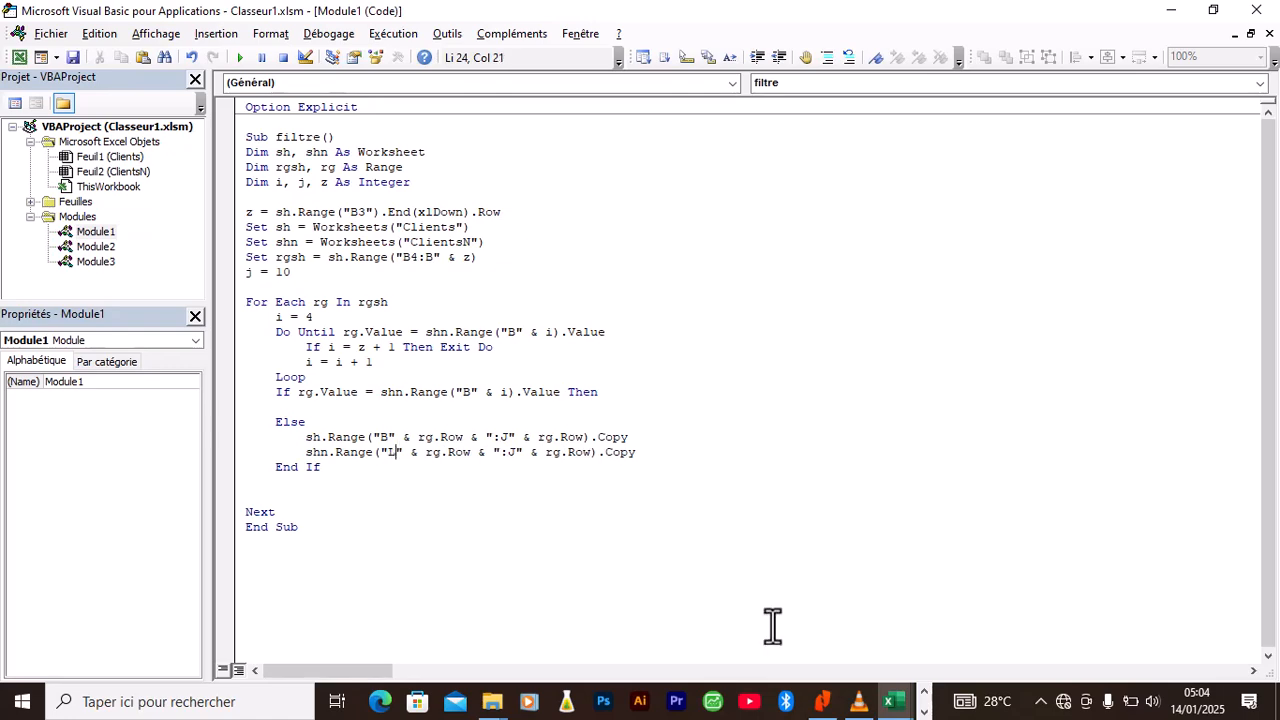
# Check the column layout of the ClientsN sheet and change the shn.Range line's ending column to ":T"
pyautogui.moveTo(893, 705)
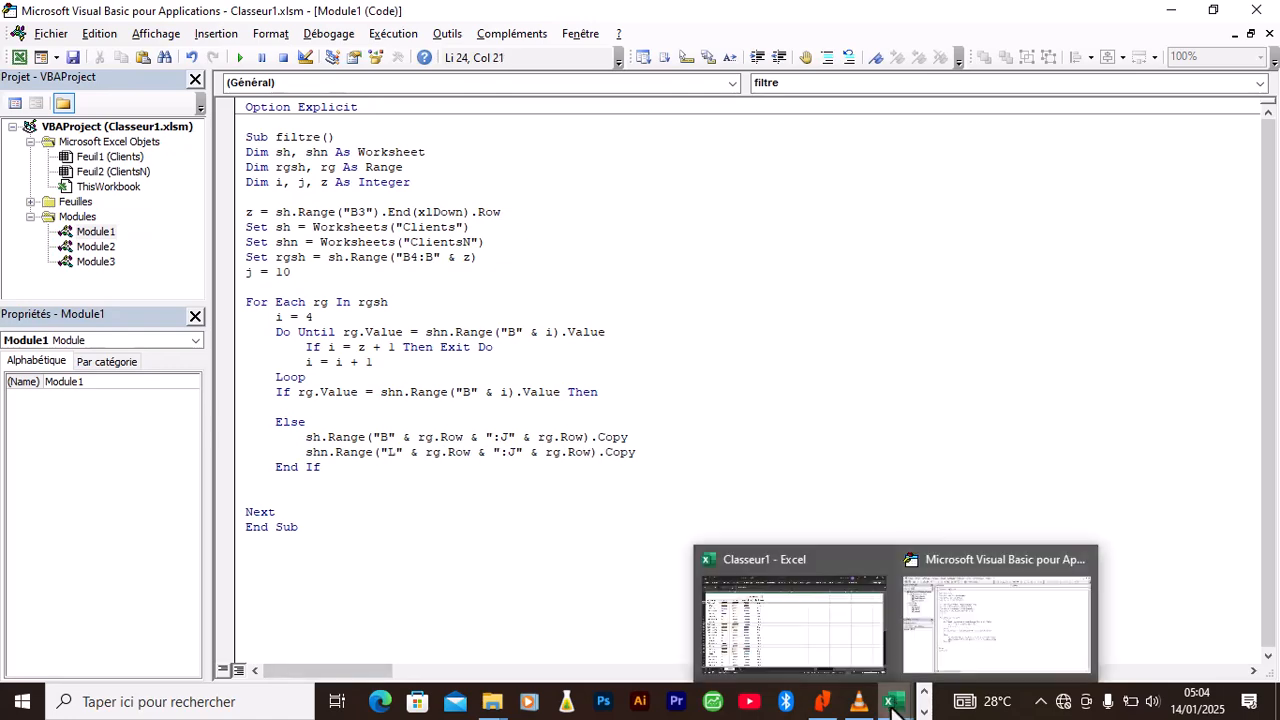
pyautogui.click(836, 622)
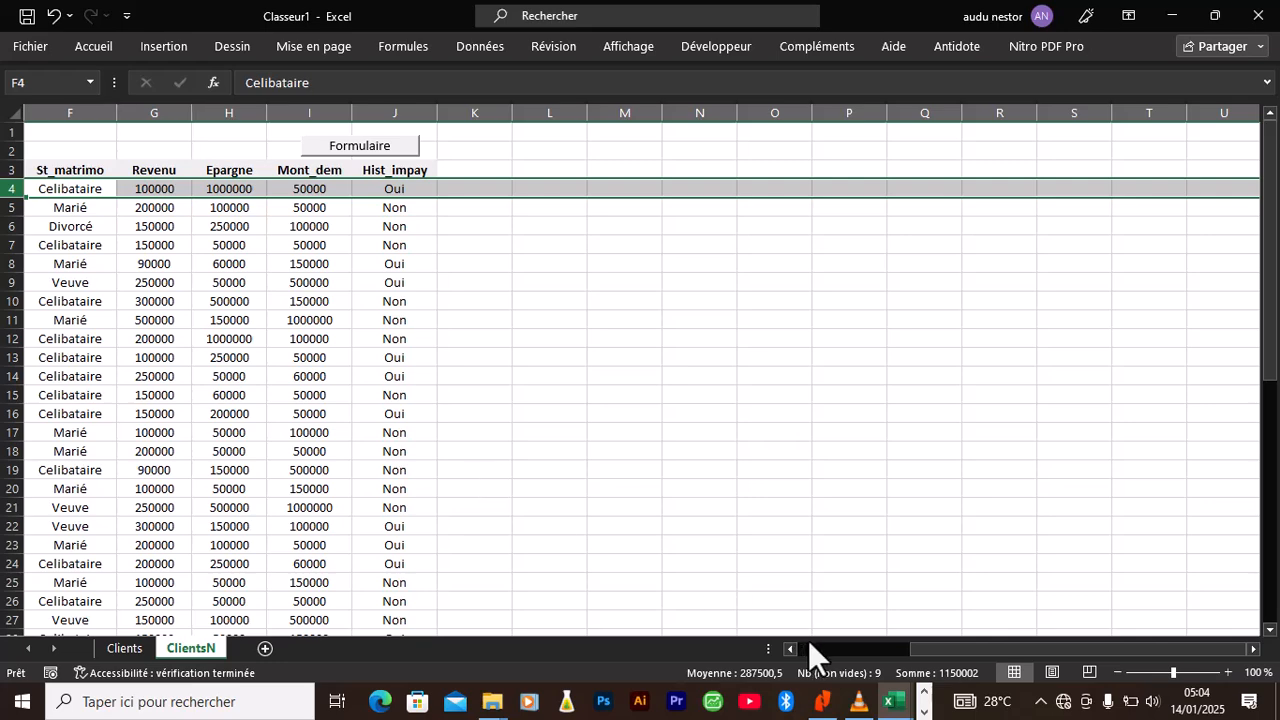
pyautogui.moveTo(922, 648); pyautogui.dragTo(778, 648)
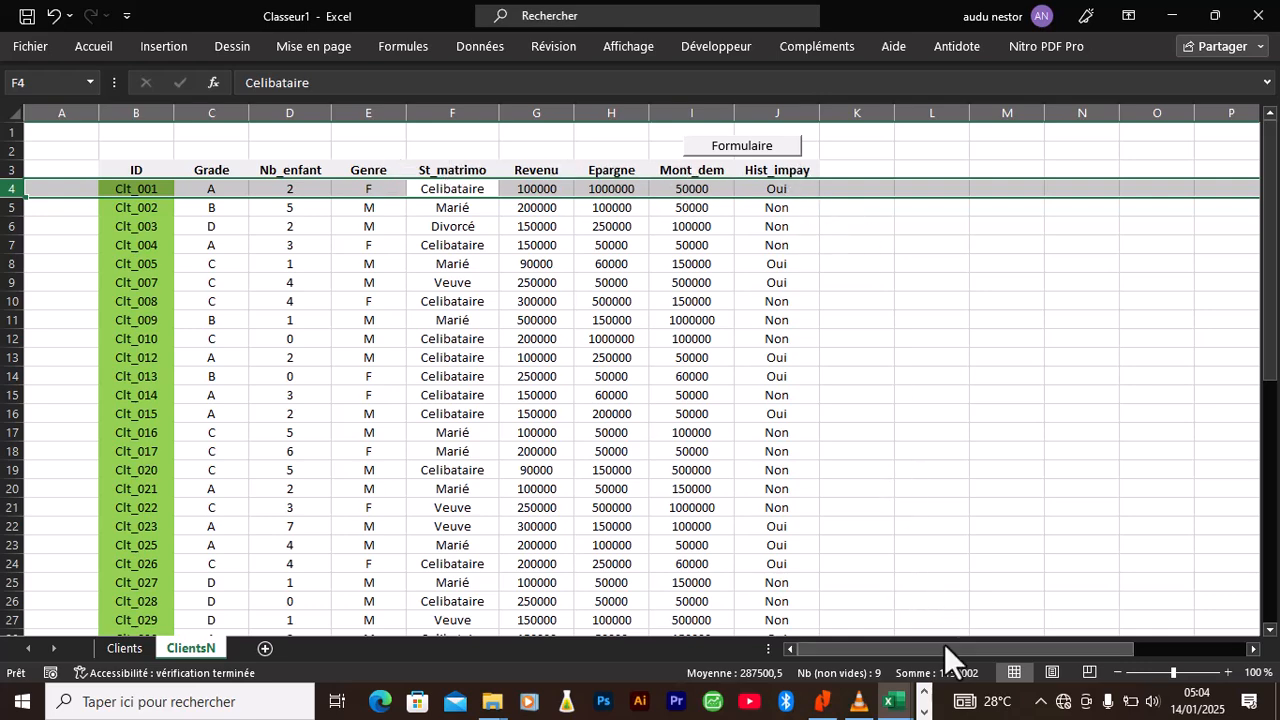
pyautogui.moveTo(949, 650); pyautogui.dragTo(1191, 633)
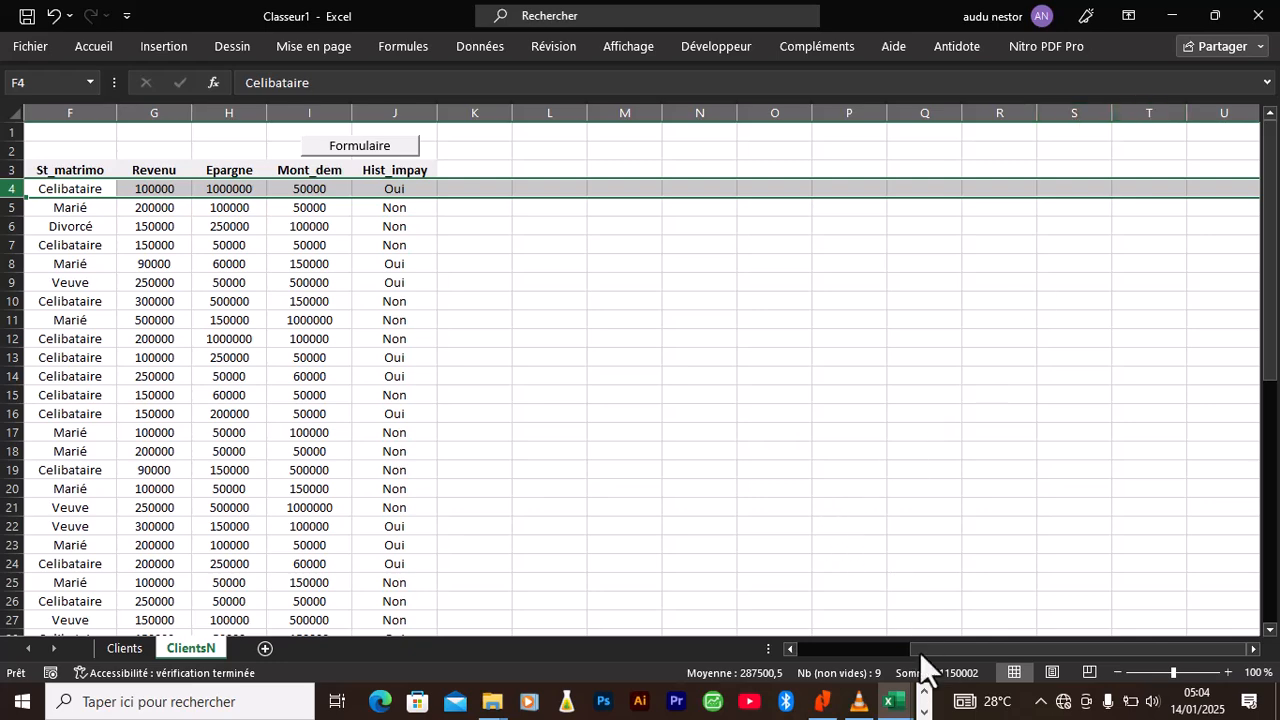
pyautogui.moveTo(893, 709)
pyautogui.click(969, 633)
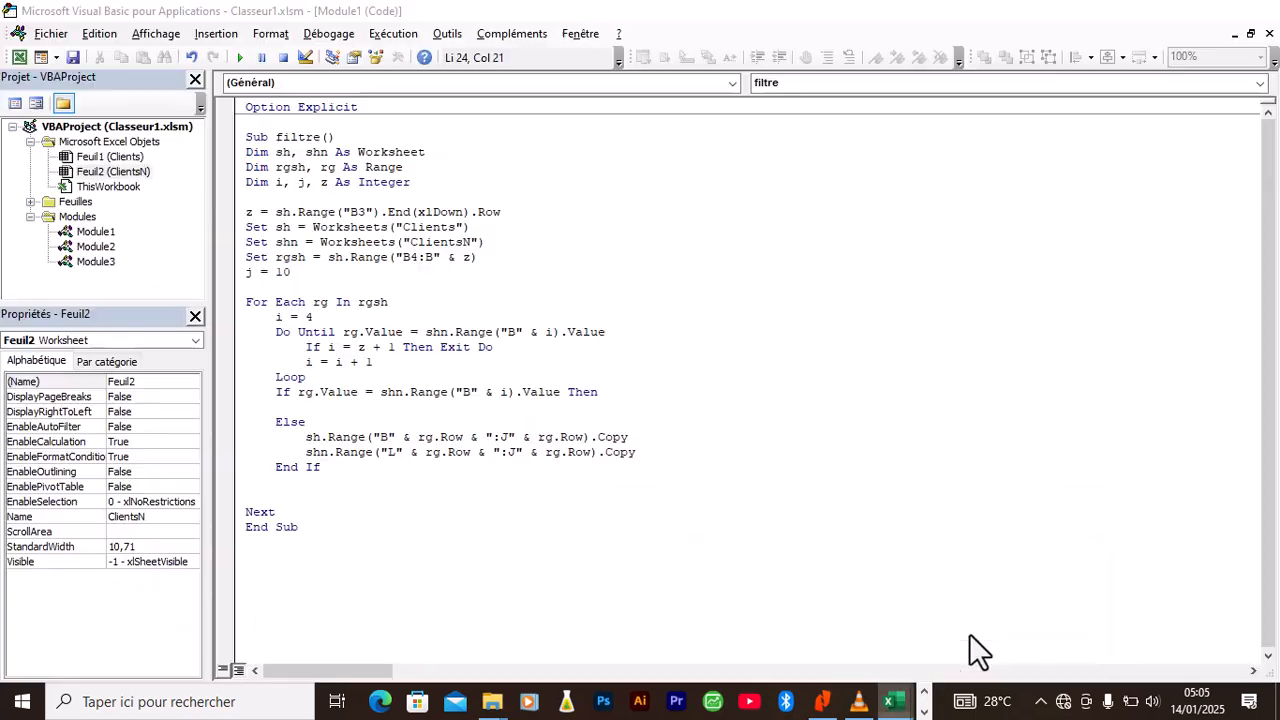
pyautogui.click(513, 452)
pyautogui.press('BackSpace')
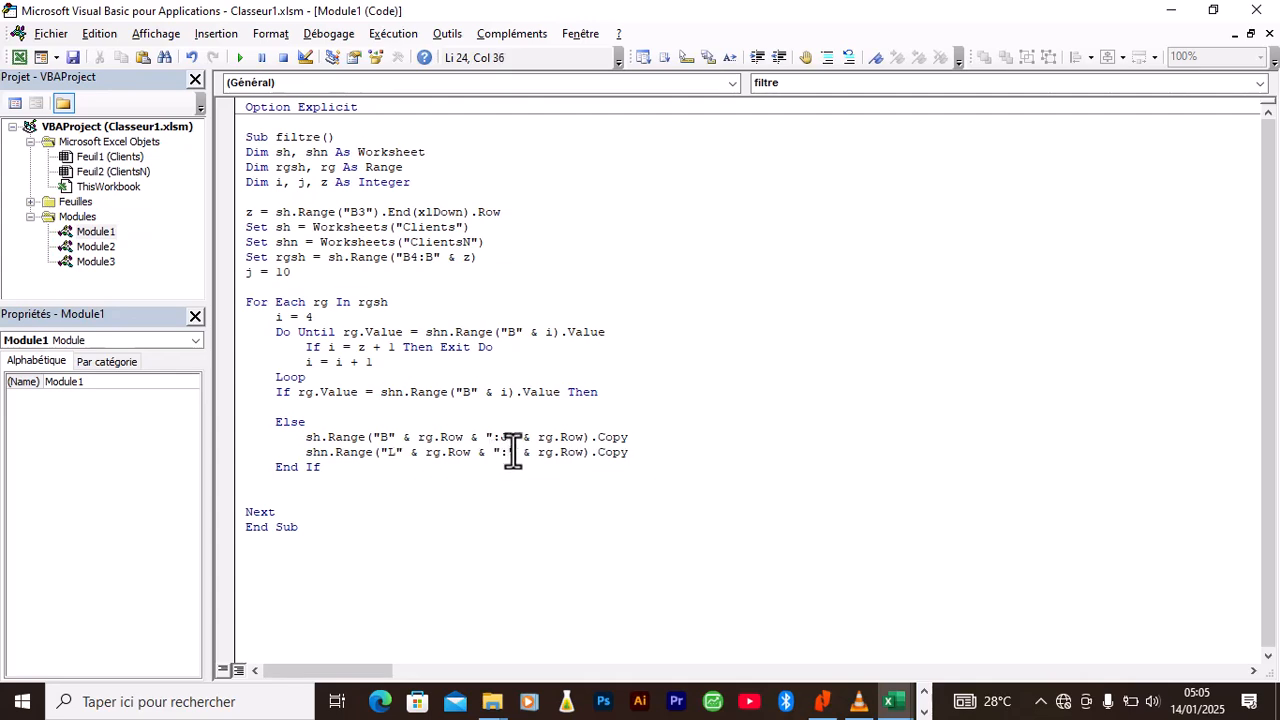
pyautogui.write('T')
# Replace the second rg.Row in the shn.Range line with j
pyautogui.press('BackSpace')
pyautogui.press('BackSpace')
pyautogui.press('BackSpace')
pyautogui.press('BackSpace')
pyautogui.press('BackSpace')
pyautogui.press('BackSpace')
pyautogui.write('j')
# Replace the remaining rg.Row after "L" in the shn.Range line with j
pyautogui.click(470, 452)
pyautogui.press('BackSpace')
pyautogui.press('BackSpace')
pyautogui.press('BackSpace')
pyautogui.press('BackSpace')
pyautogui.press('BackSpace')
pyautogui.press('BackSpace')
pyautogui.press('BackSpace')
pyautogui.write('j')
# Replace the Copy method on the shn.Range line with PasteSpecial xlPasteValues
pyautogui.click(552, 452)
pyautogui.press('BackSpace')
pyautogui.press('BackSpace')
pyautogui.press('BackSpace')
pyautogui.press('BackSpace')
pyautogui.hotkey('ctrl', 'space')
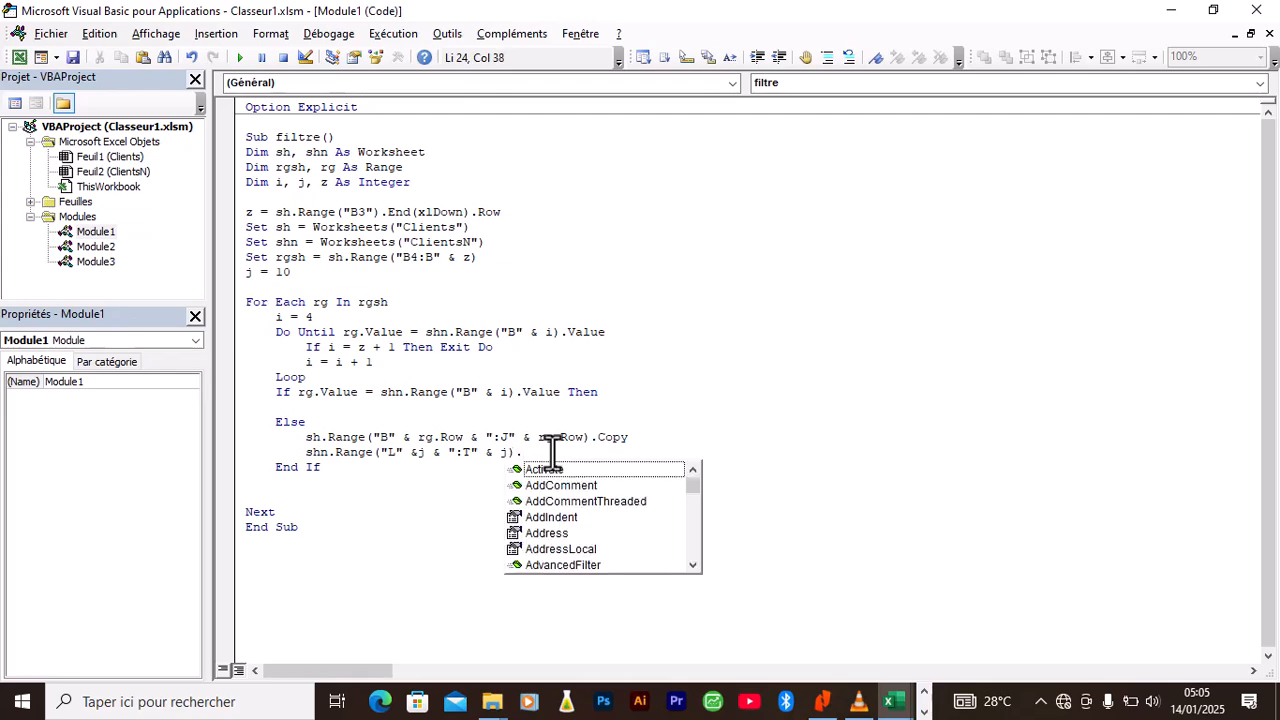
pyautogui.write('p')
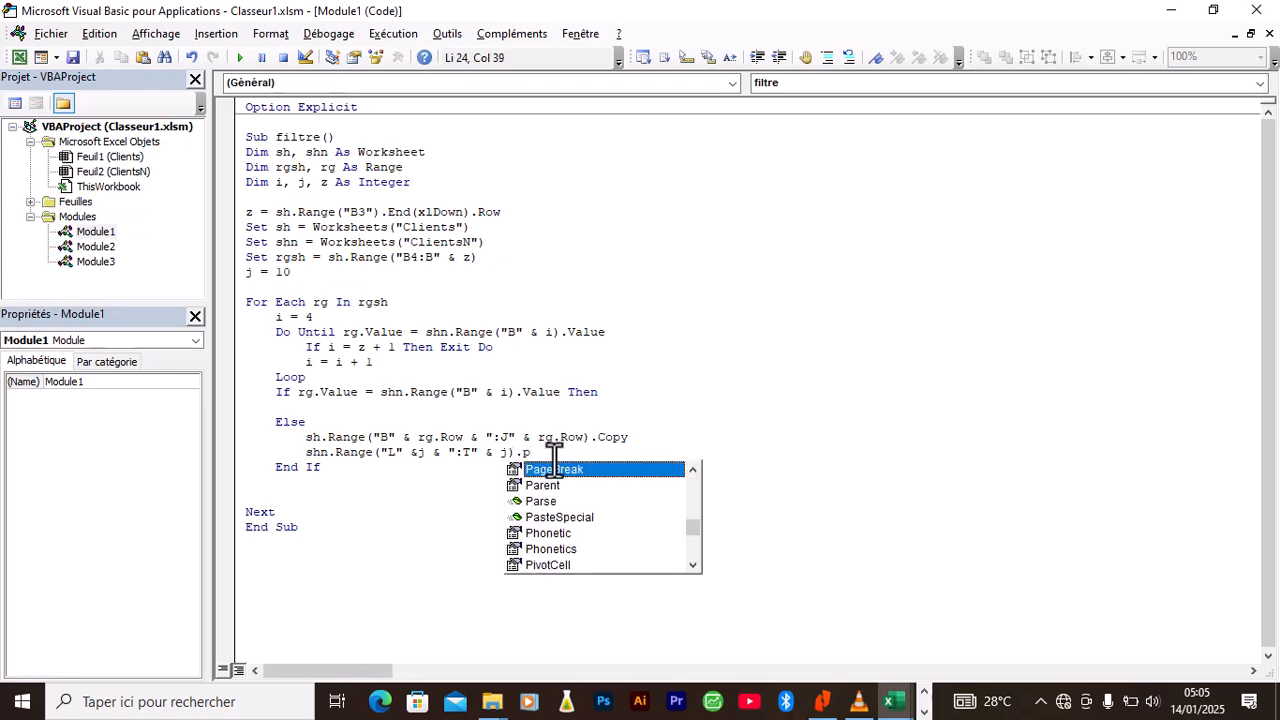
pyautogui.doubleClick(559, 517)
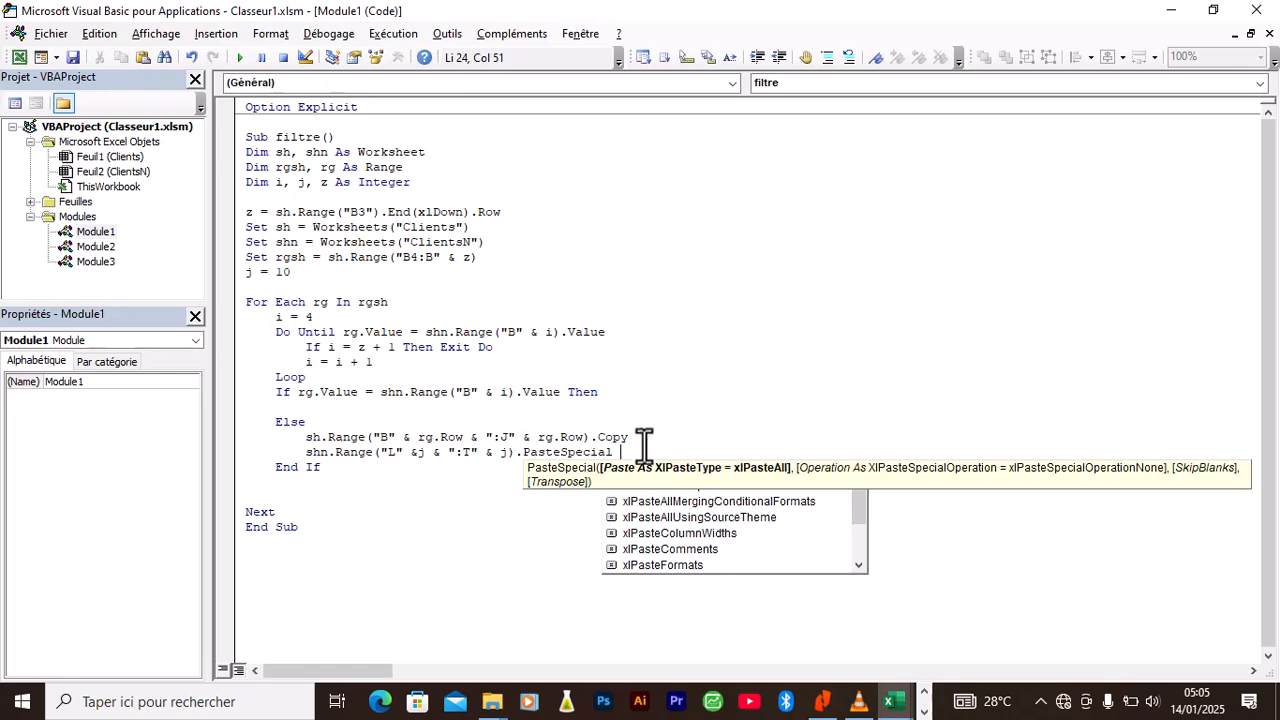
pyautogui.write('xl')
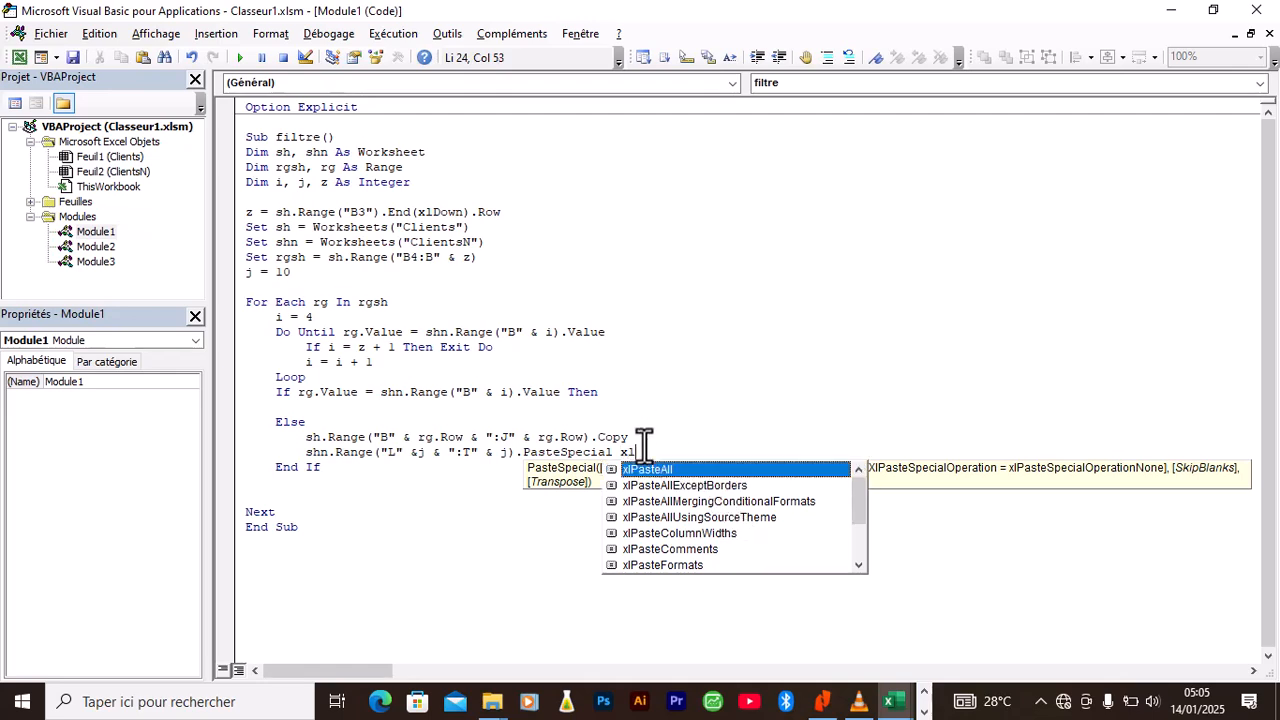
pyautogui.write('Pastev')
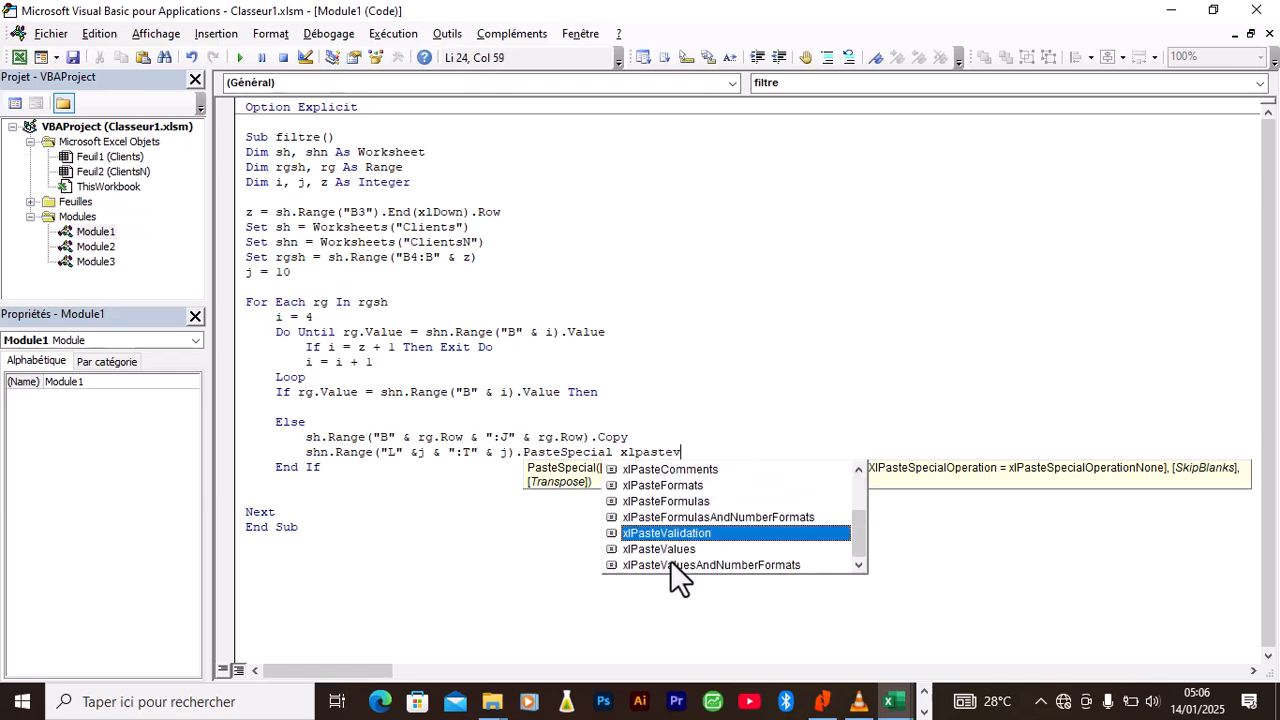
pyautogui.doubleClick(664, 549)
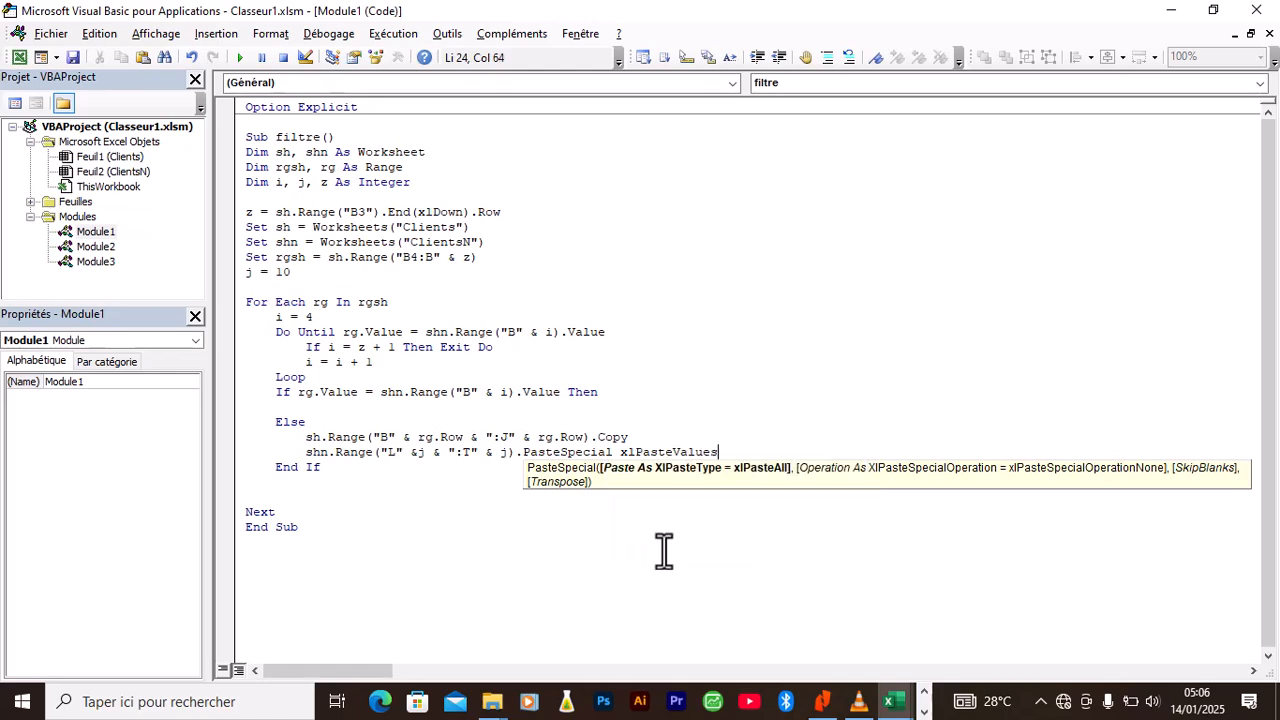
pyautogui.click(705, 423)
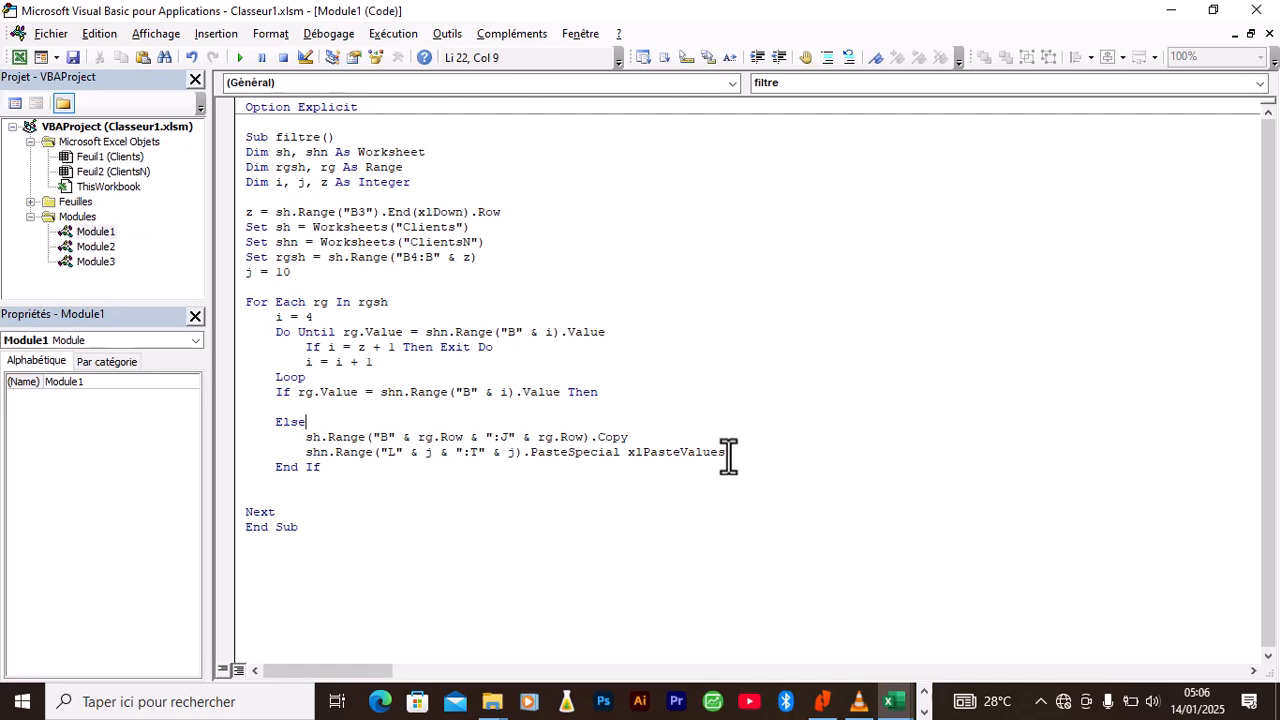
pyautogui.press('Return')
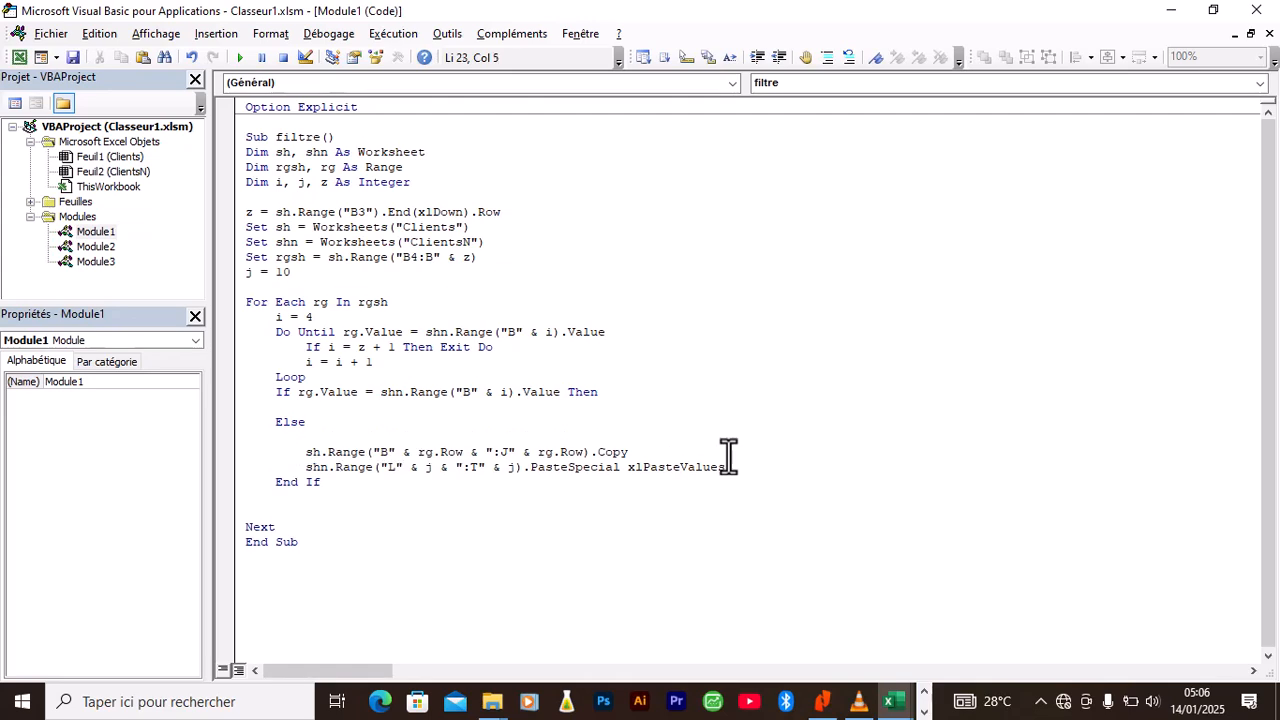
pyautogui.press('BackSpace')
pyautogui.press('BackSpace')
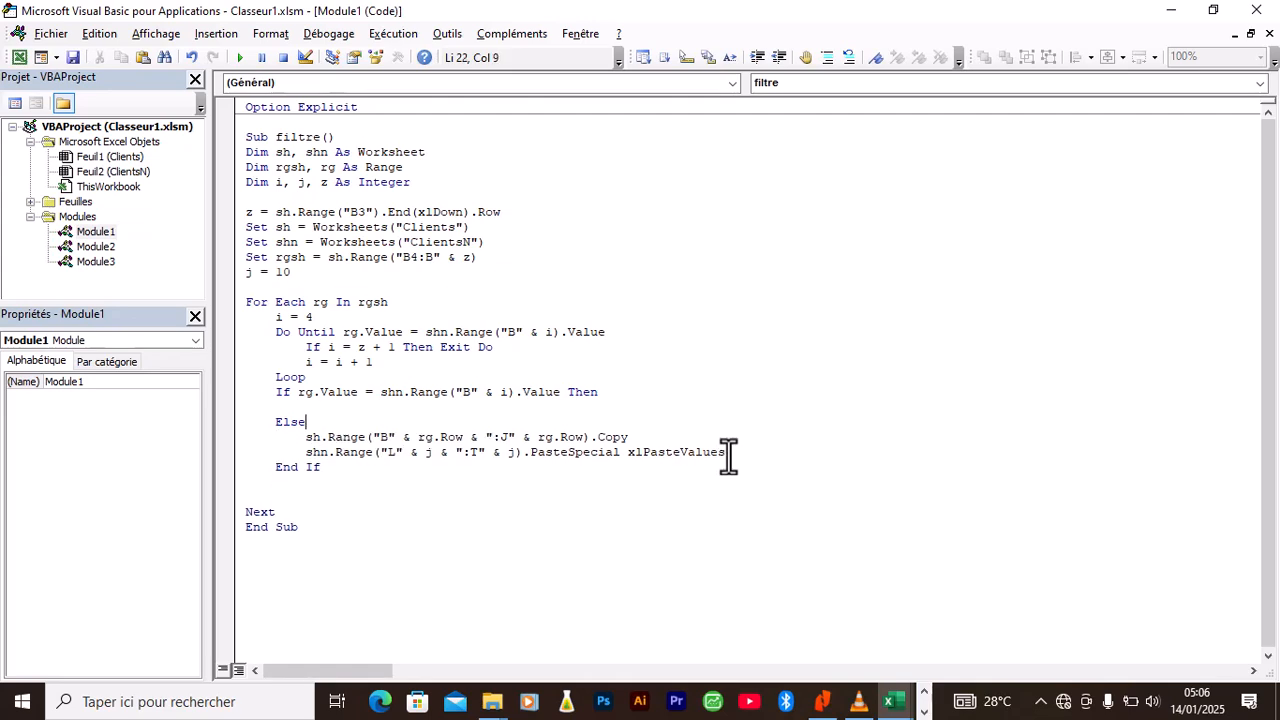
# Add the line Application.CutCopyMode = xlCopy directly below the shn.Range PasteSpecial line
pyautogui.click(726, 452)
pyautogui.press('Return')
pyautogui.write('a')
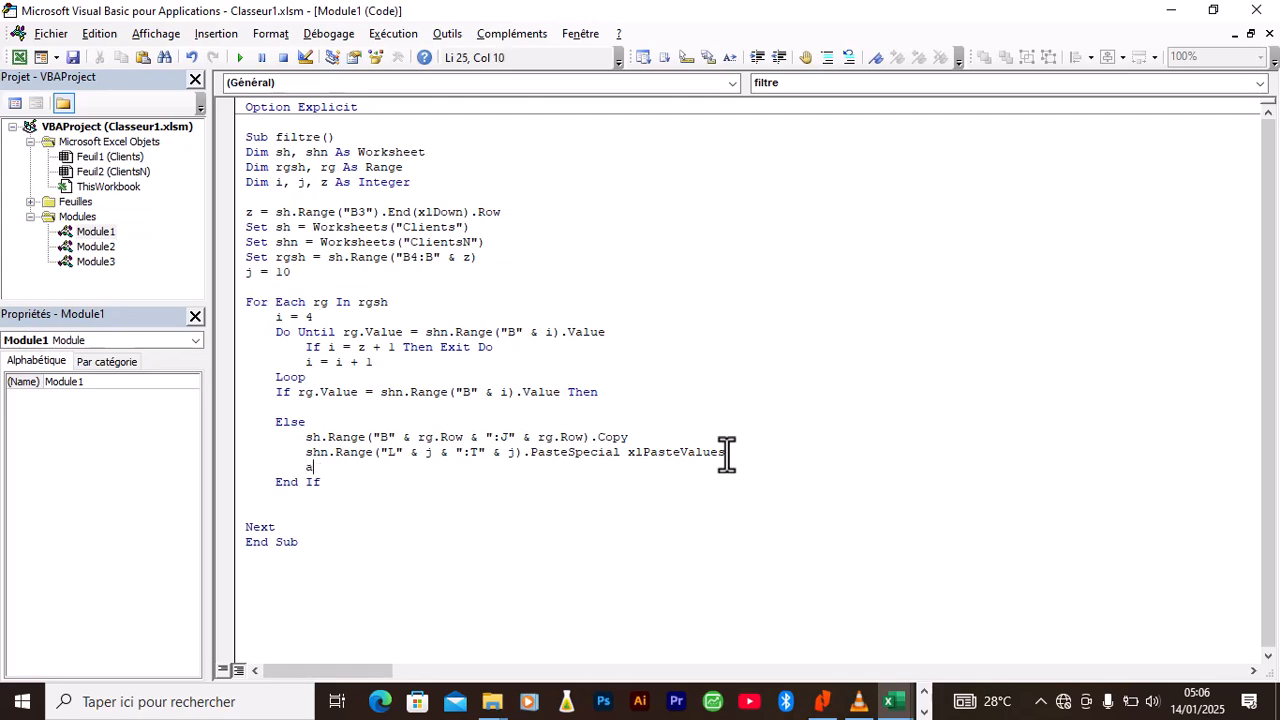
pyautogui.write('pplication.')
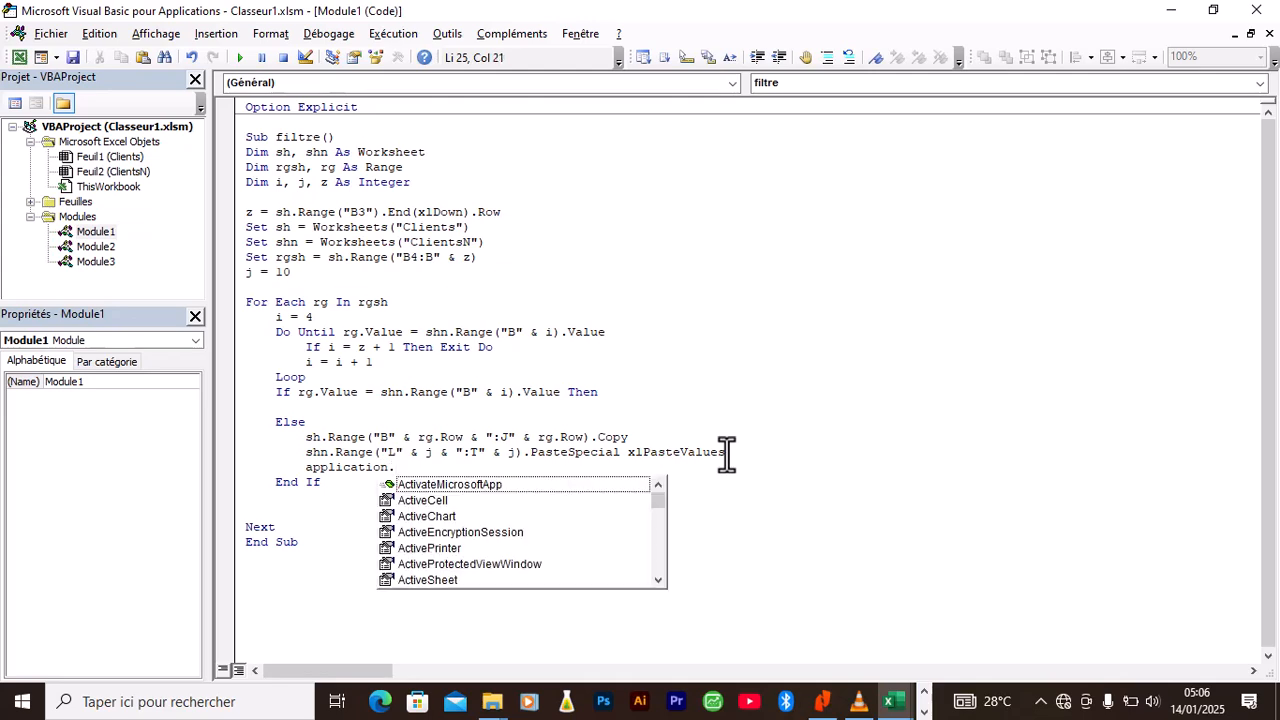
pyautogui.write('cu')
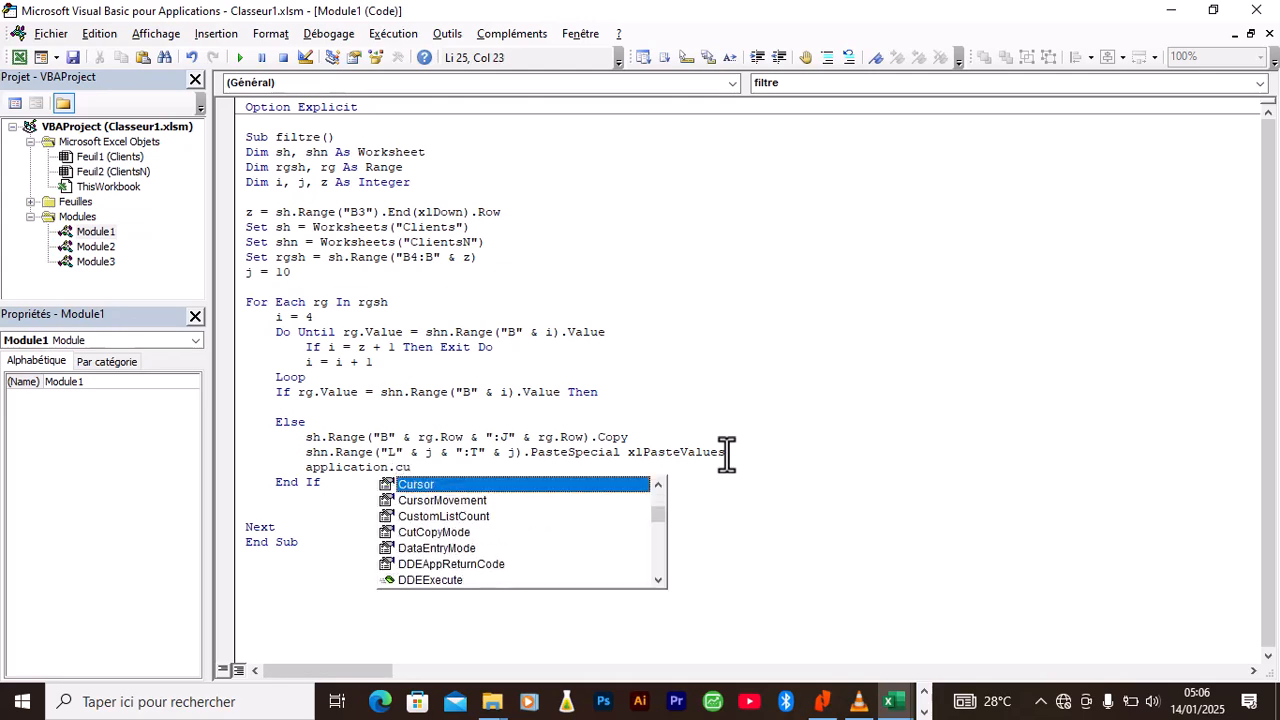
pyautogui.write('t')
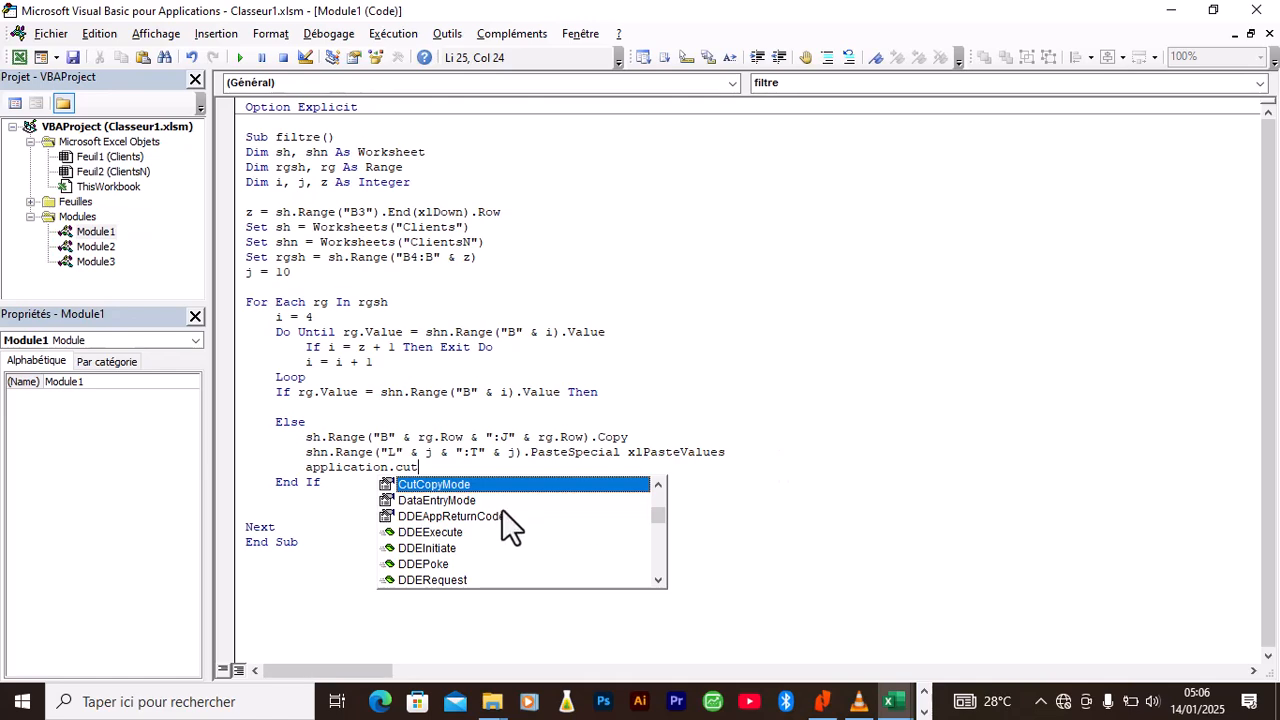
pyautogui.doubleClick(440, 485)
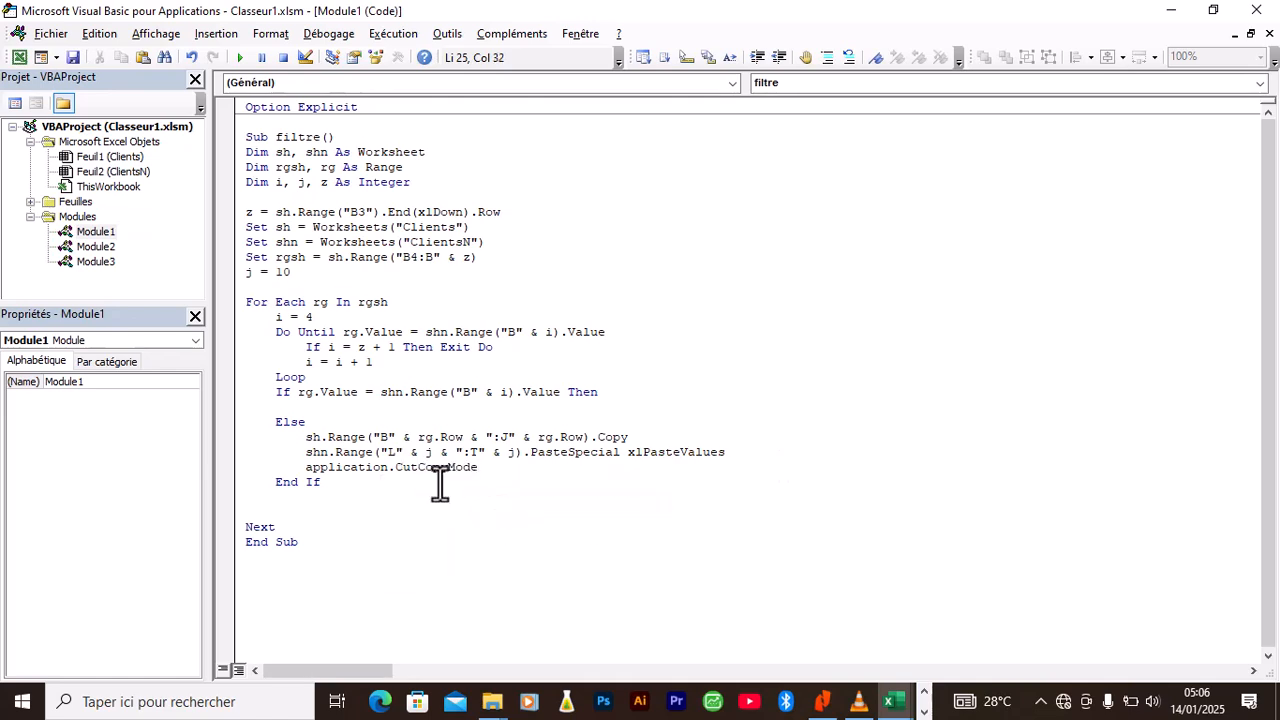
pyautogui.write('=')
pyautogui.doubleClick(523, 485)
# Add the indented line j = j + 1 between End If and Next, removing the extra blank line
pyautogui.click(578, 497)
pyautogui.press('BackSpace')
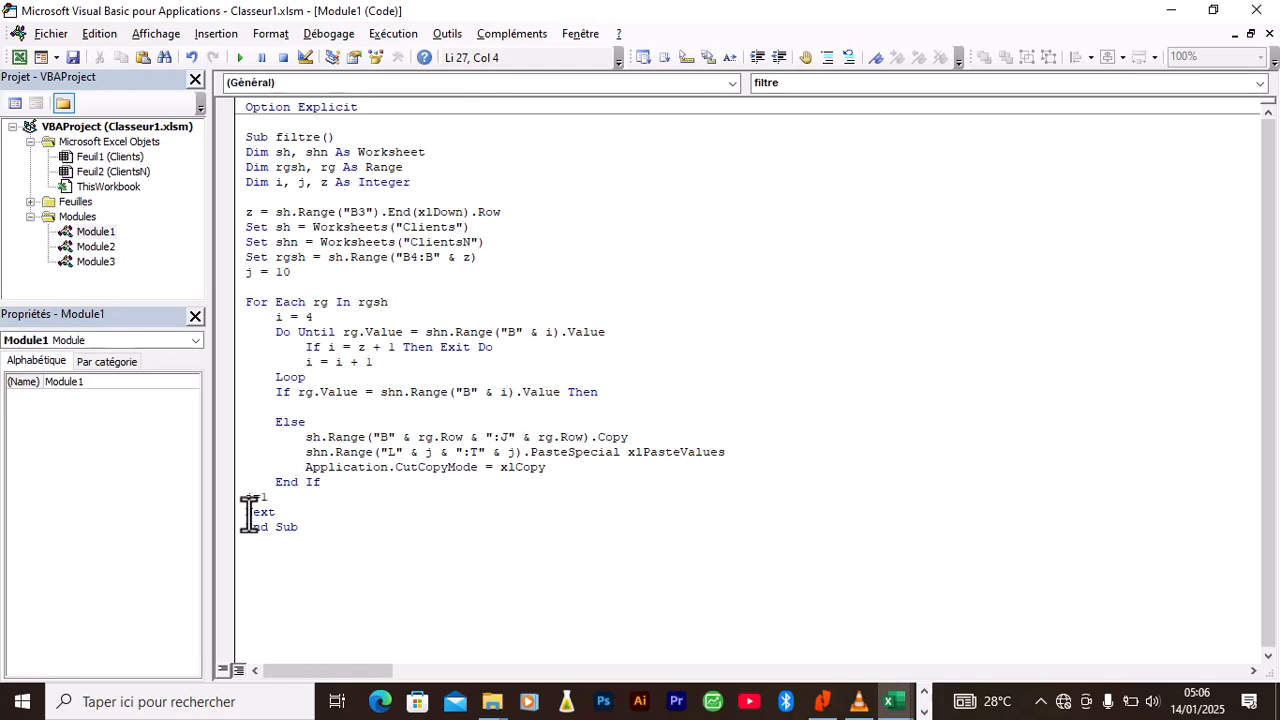
pyautogui.press('BackSpace')
pyautogui.write('+1')
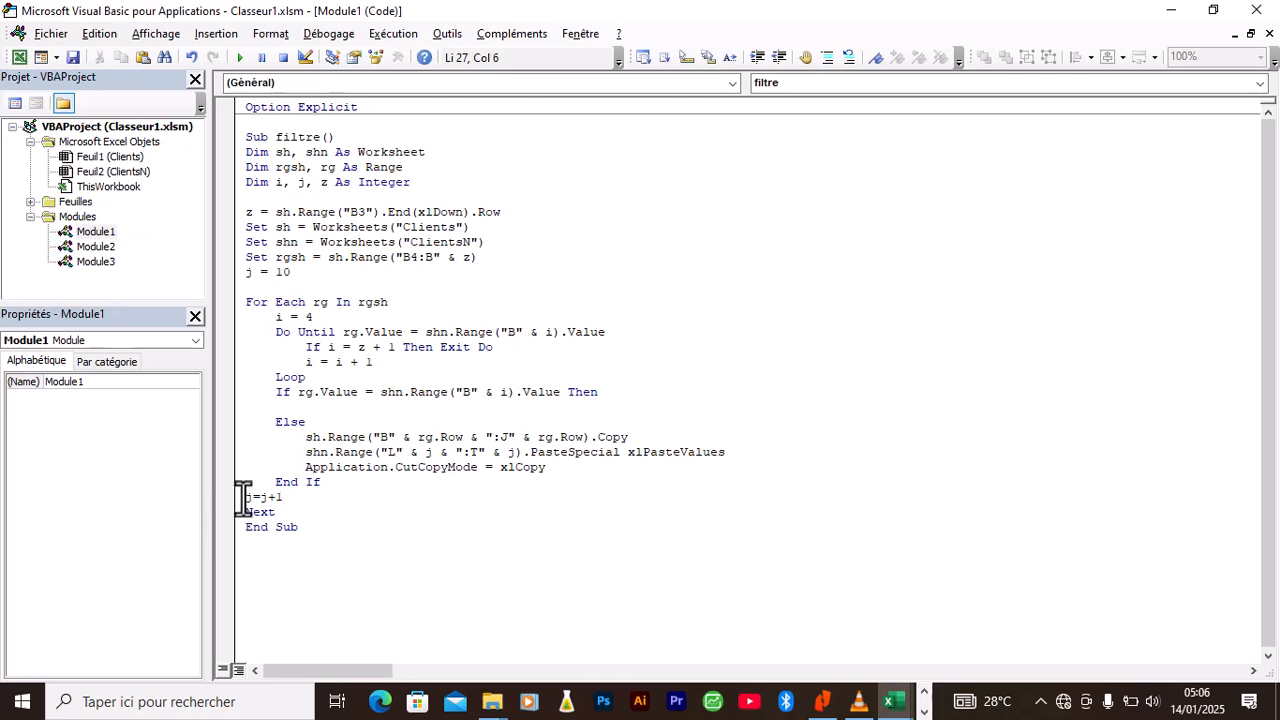
pyautogui.press('Tab')
pyautogui.click(332, 520)
pyautogui.doubleClick(428, 452)
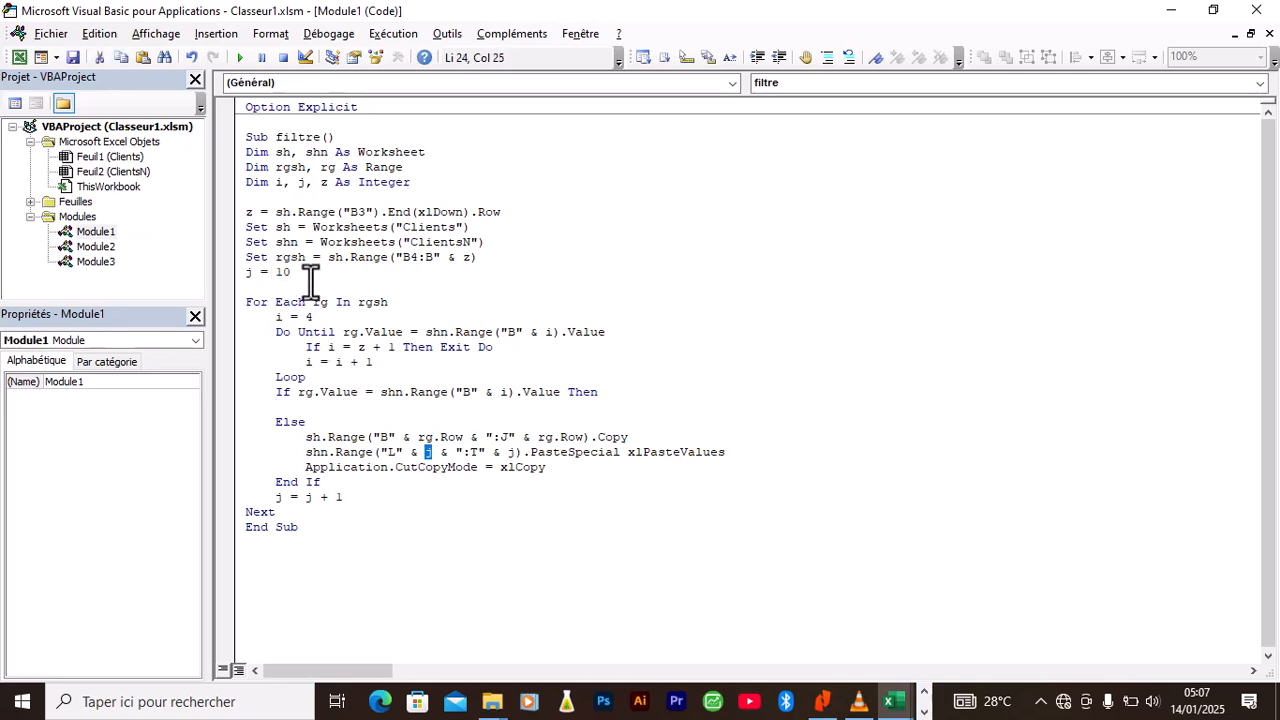
pyautogui.moveTo(290, 272); pyautogui.dragTo(244, 272)
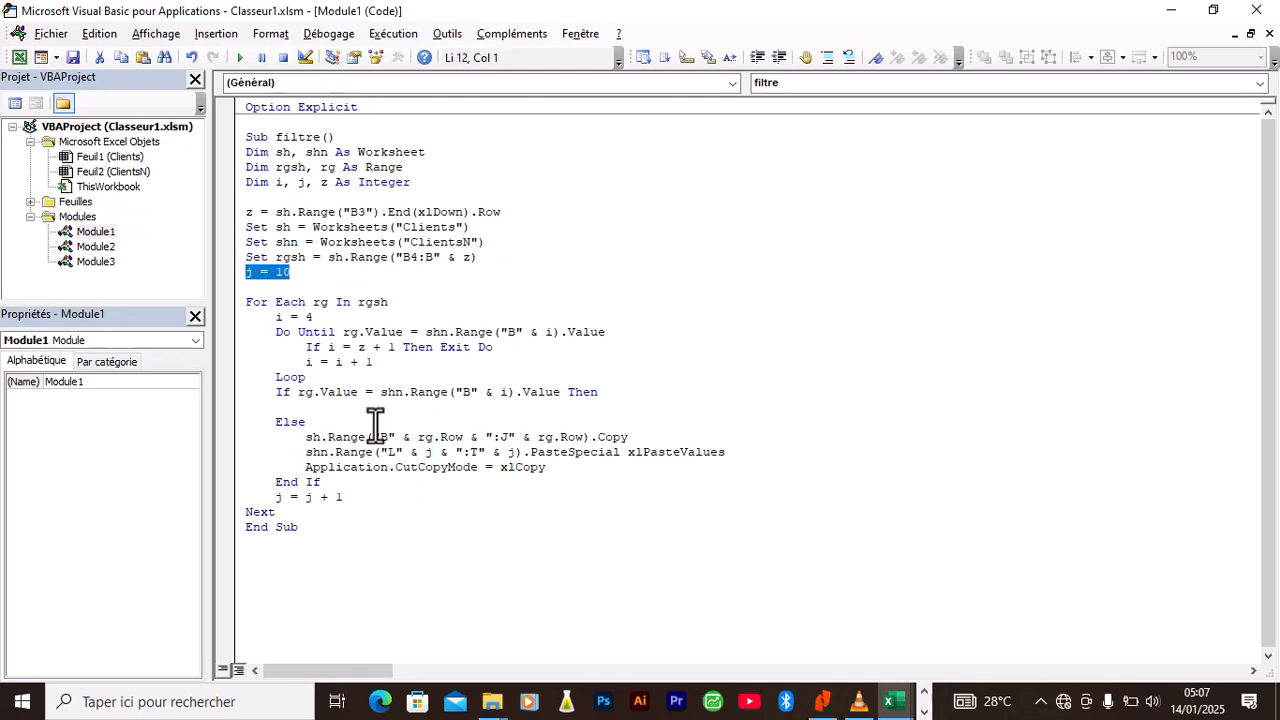
pyautogui.click(282, 406)
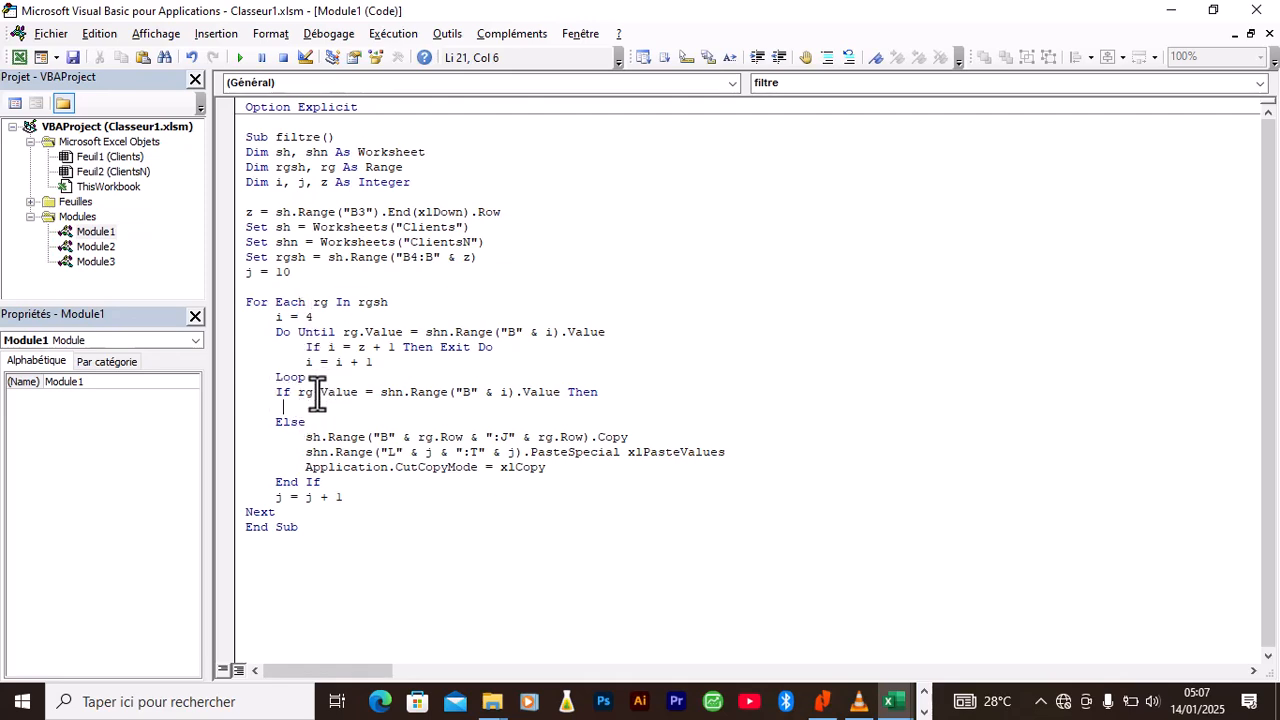
pyautogui.moveTo(297, 437); pyautogui.dragTo(476, 470)
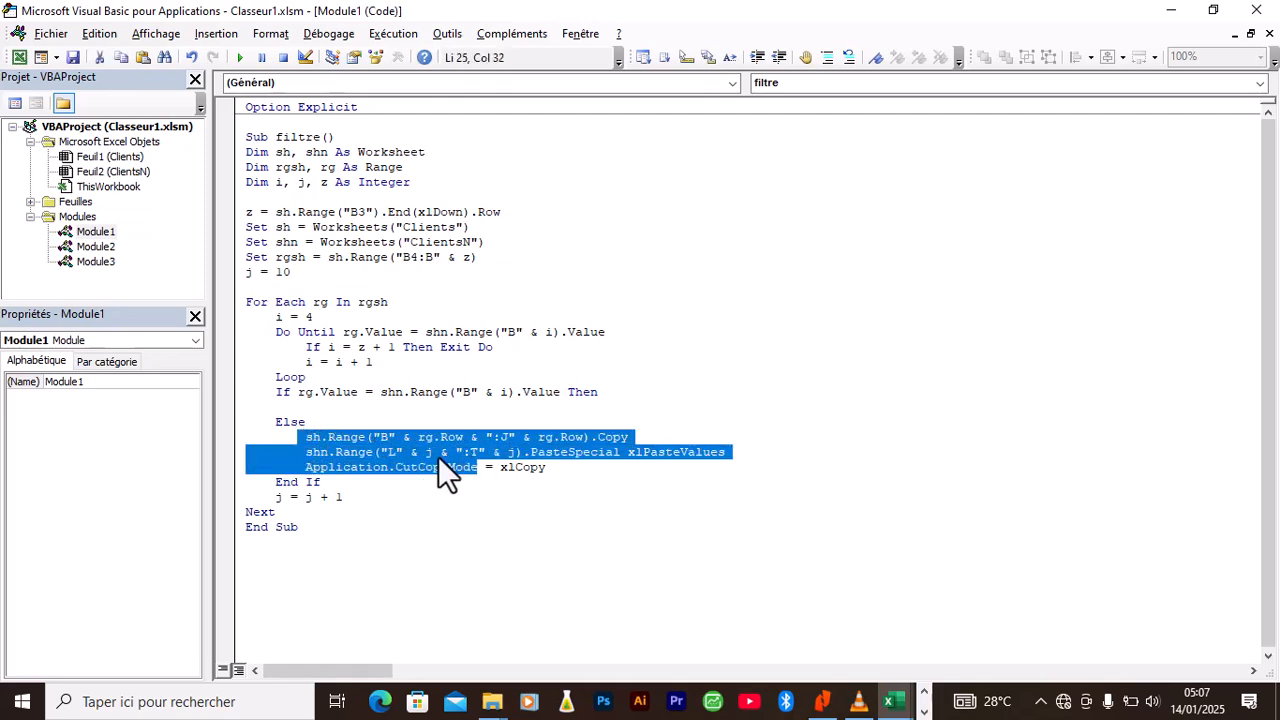
pyautogui.click(433, 452)
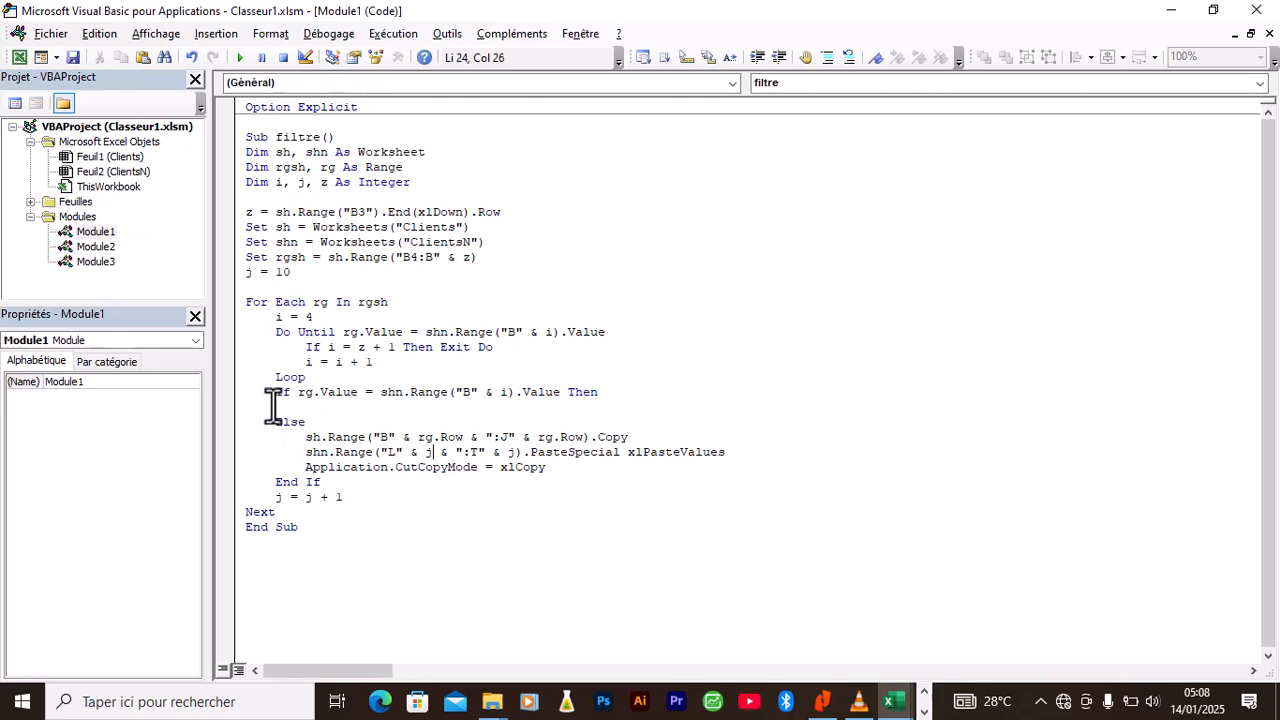
# Fill the empty Then branch of the If rg.Value block with the line j = j - 1
pyautogui.press('BackSpace')
pyautogui.press('BackSpace')
pyautogui.moveTo(273, 407); pyautogui.dragTo(340, 408)
pyautogui.click(346, 497)
pyautogui.click(277, 410)
pyautogui.write('j')
pyautogui.write('=j-1')
pyautogui.click(312, 424)
# Review how the j = j - 1 line in the If block works together with the j = j + 1 line before Next
pyautogui.moveTo(376, 407); pyautogui.dragTo(302, 410)
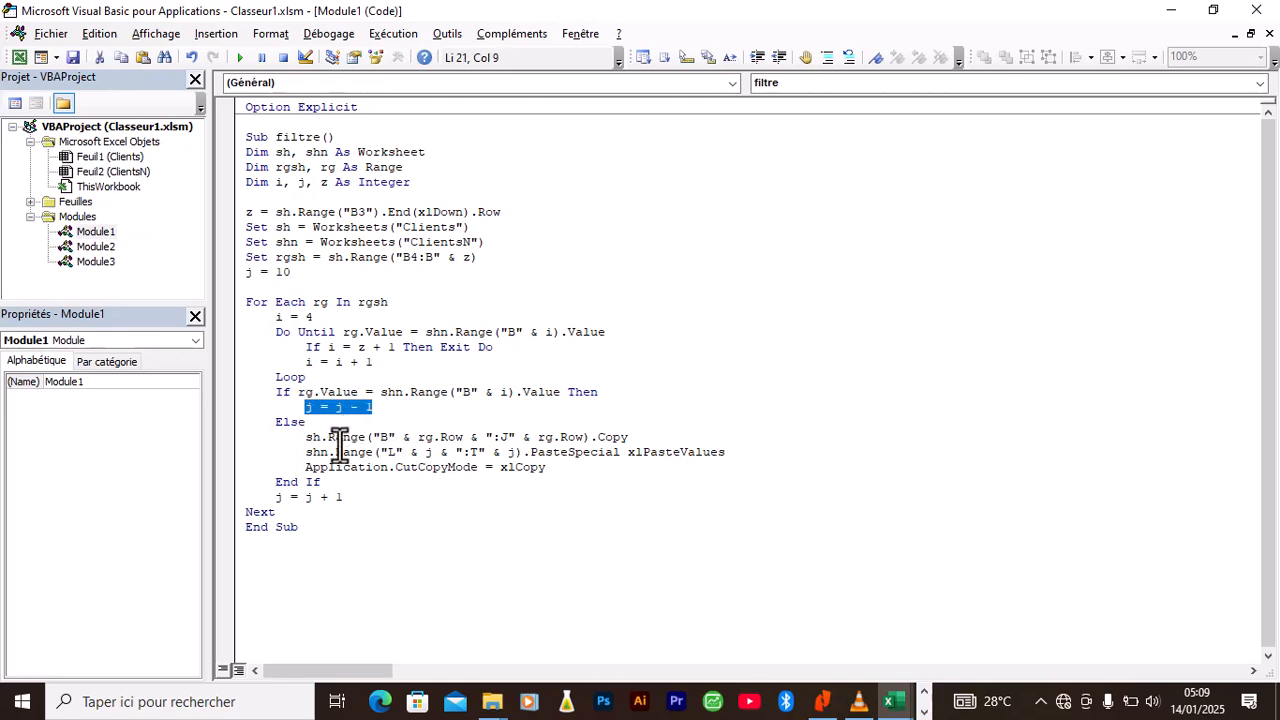
pyautogui.moveTo(344, 500); pyautogui.dragTo(270, 500)
pyautogui.click(347, 500)
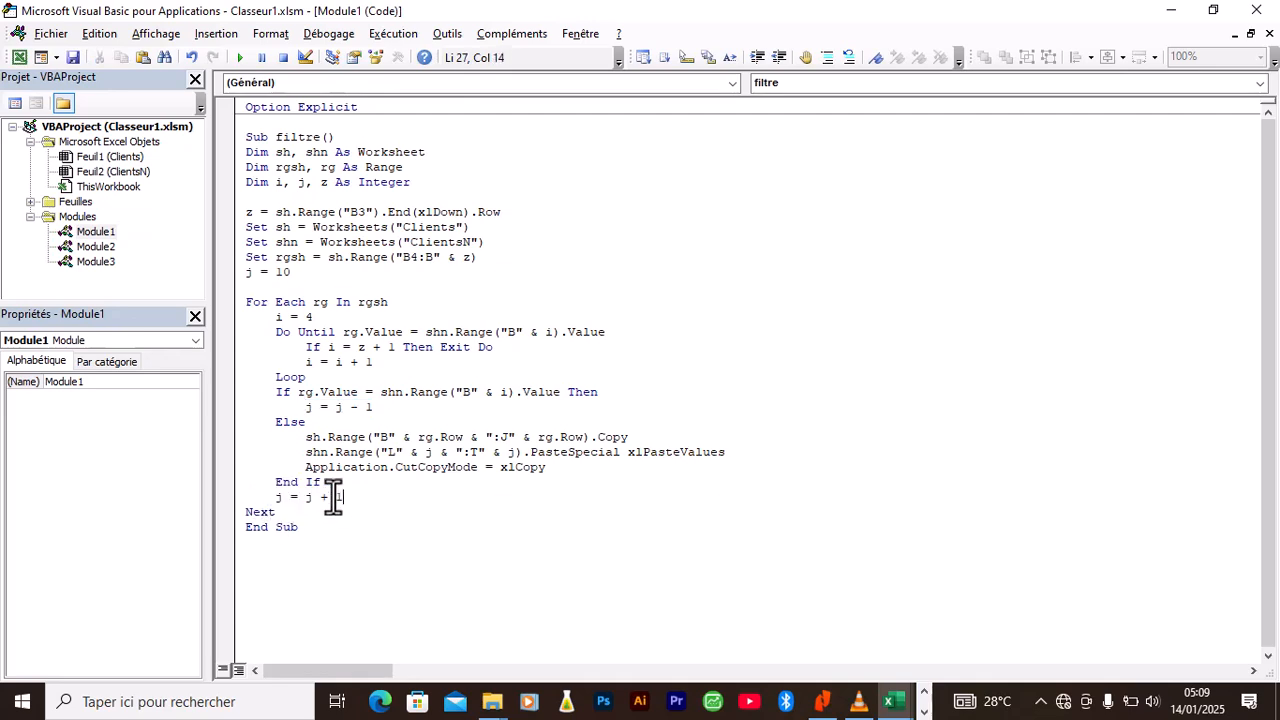
pyautogui.moveTo(341, 500); pyautogui.dragTo(262, 500)
pyautogui.click(371, 408)
pyautogui.moveTo(361, 408); pyautogui.dragTo(302, 412)
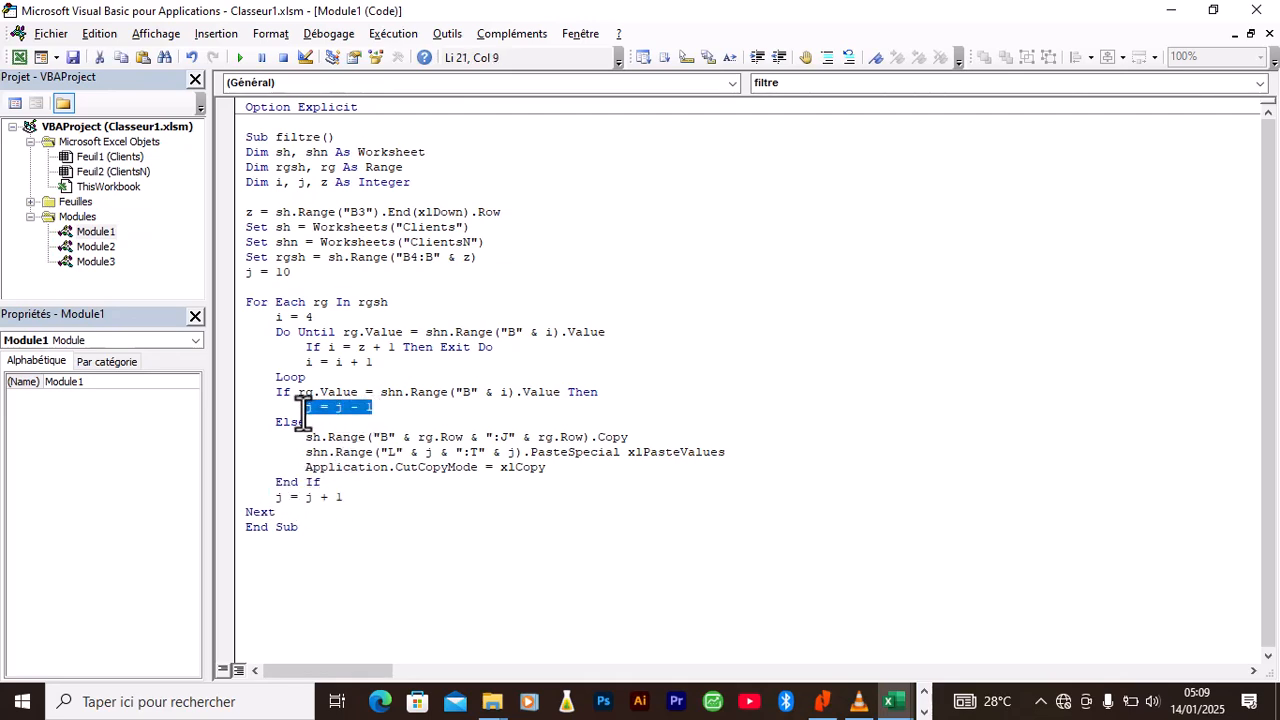
pyautogui.click(337, 500)
pyautogui.moveTo(337, 500); pyautogui.dragTo(274, 500)
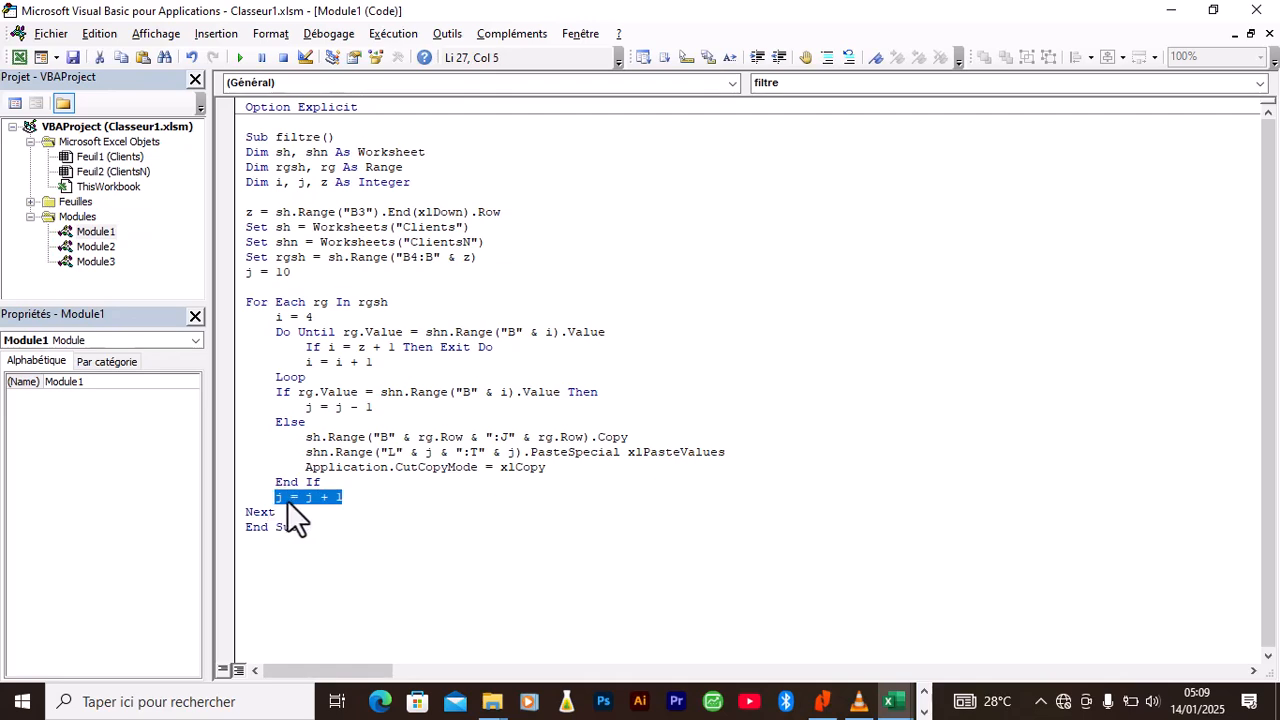
pyautogui.click(284, 498)
pyautogui.click(366, 497)
pyautogui.click(273, 347)
# Run the filtre macro, debug the runtime error and examine where sh is used and assigned
pyautogui.click(238, 57)
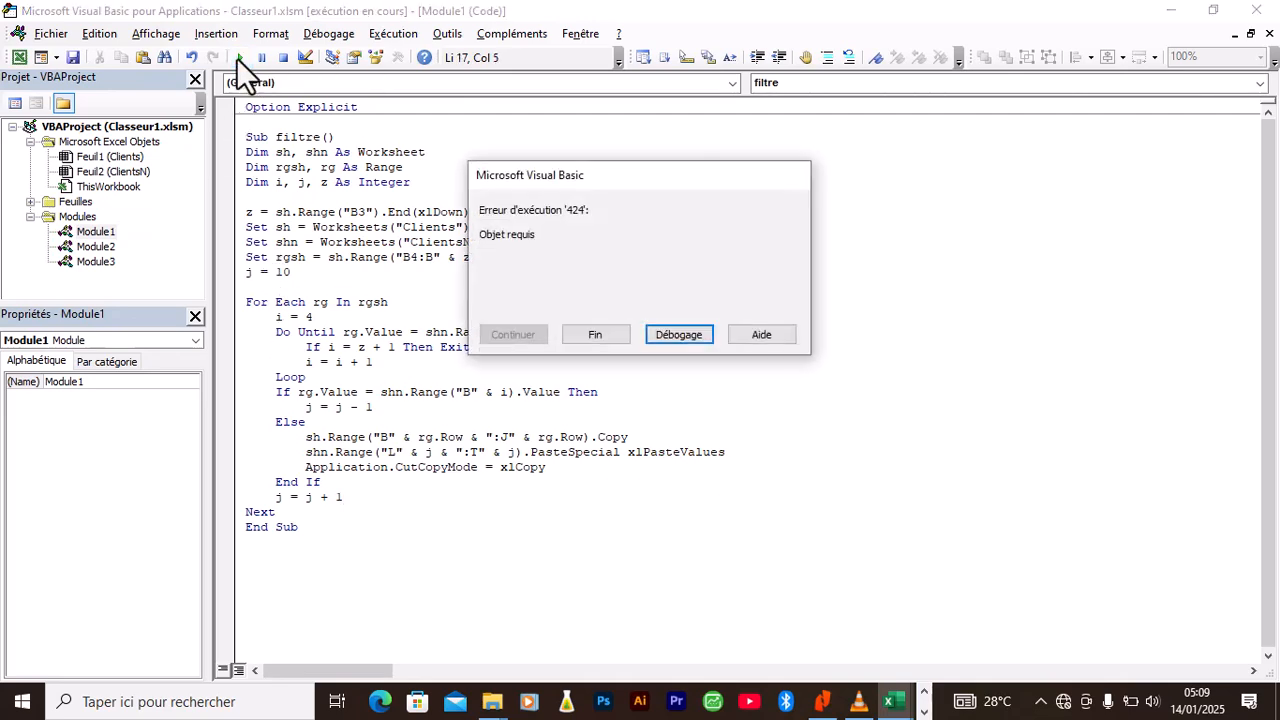
pyautogui.click(680, 336)
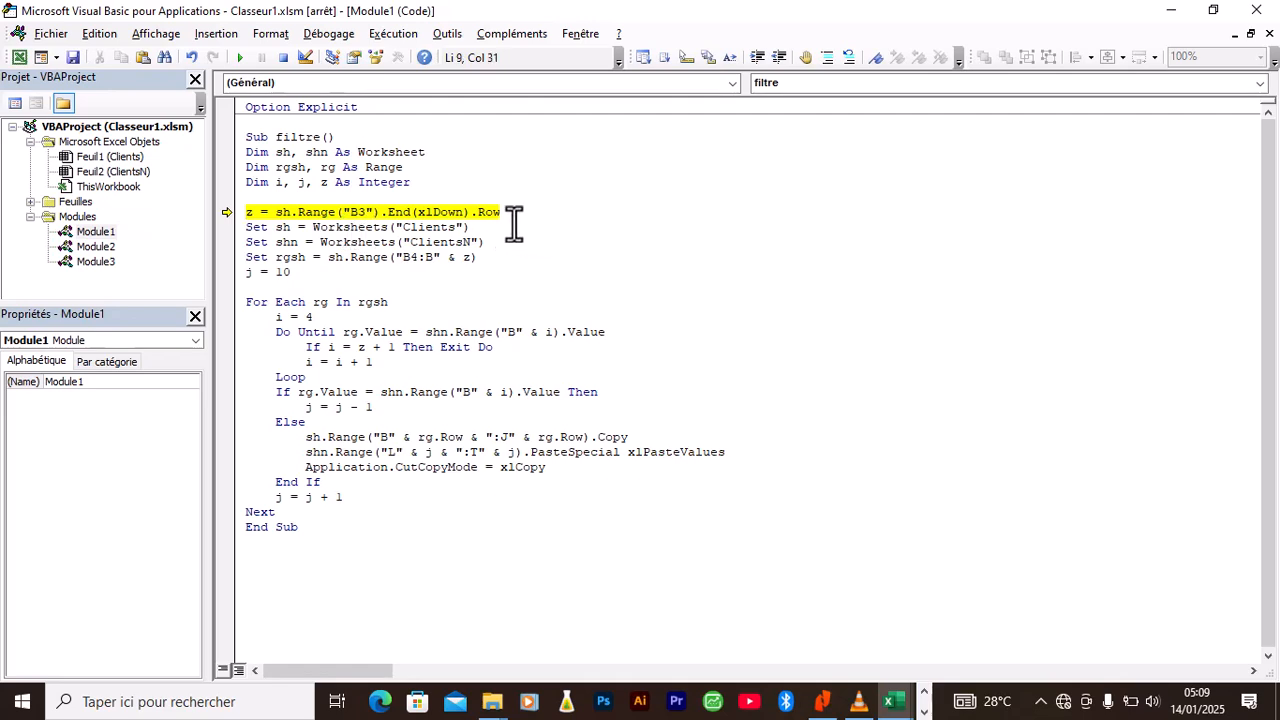
pyautogui.click(288, 211)
pyautogui.moveTo(290, 233); pyautogui.dragTo(280, 235)
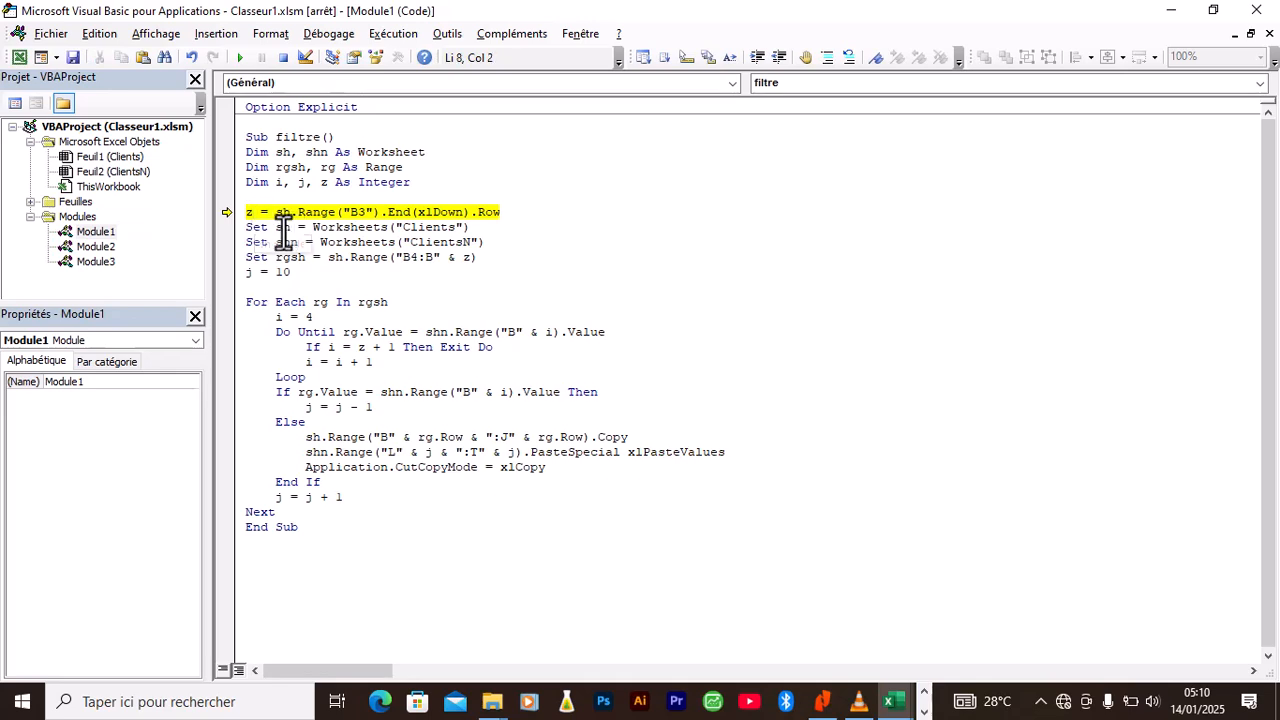
pyautogui.click(290, 227)
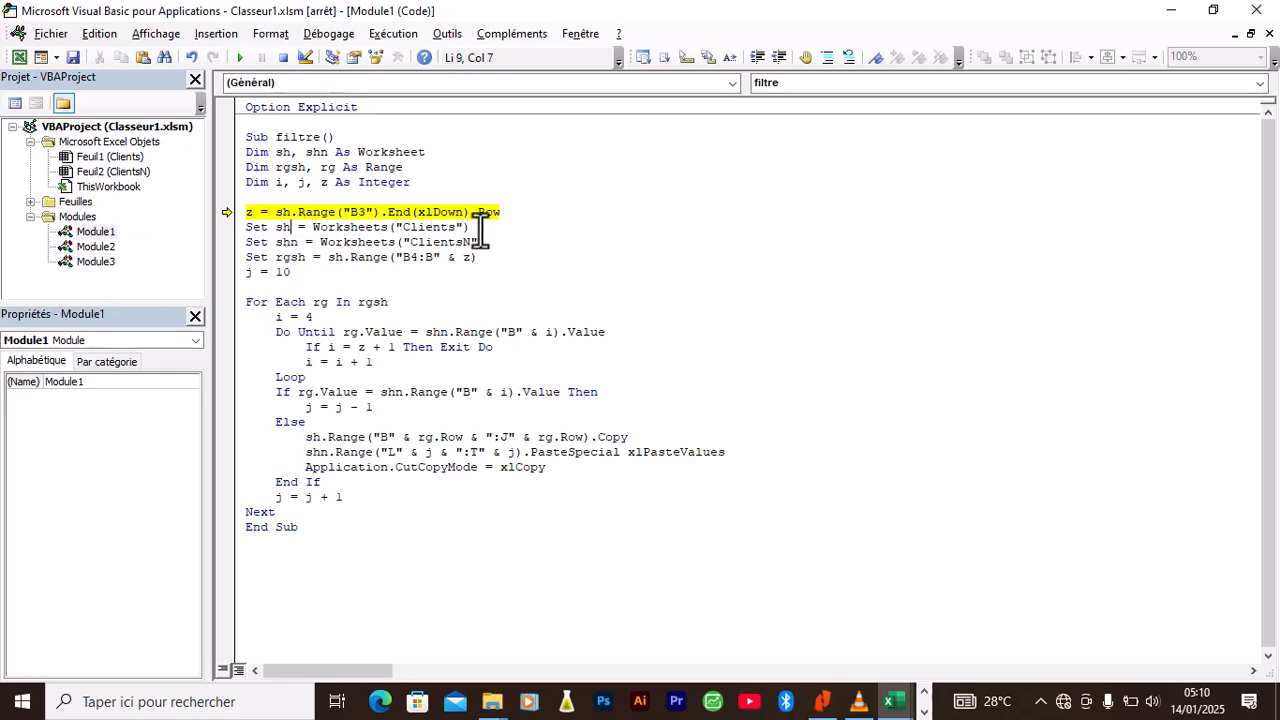
# Move the Set sh = Worksheets("Clients") line above the z assignment and remove the blank line left behind
pyautogui.moveTo(470, 222); pyautogui.dragTo(241, 230)
pyautogui.hotkey('ctrl', 'c')
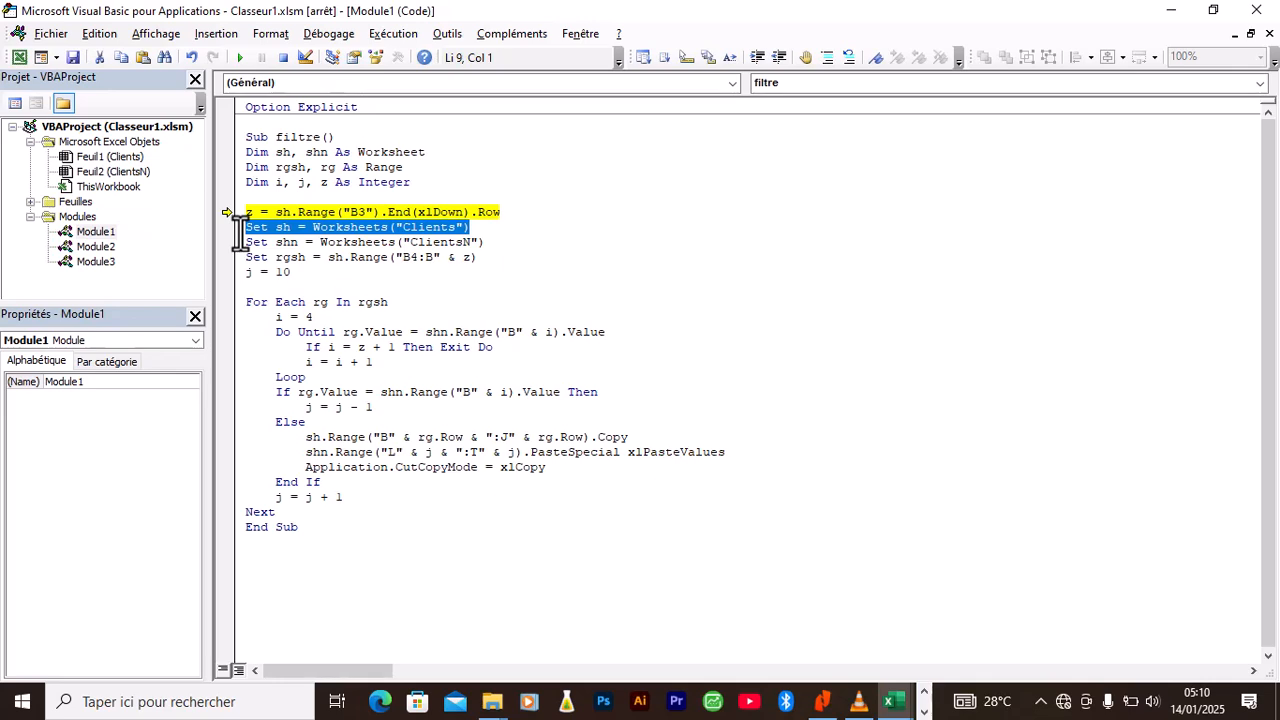
pyautogui.press('Delete')
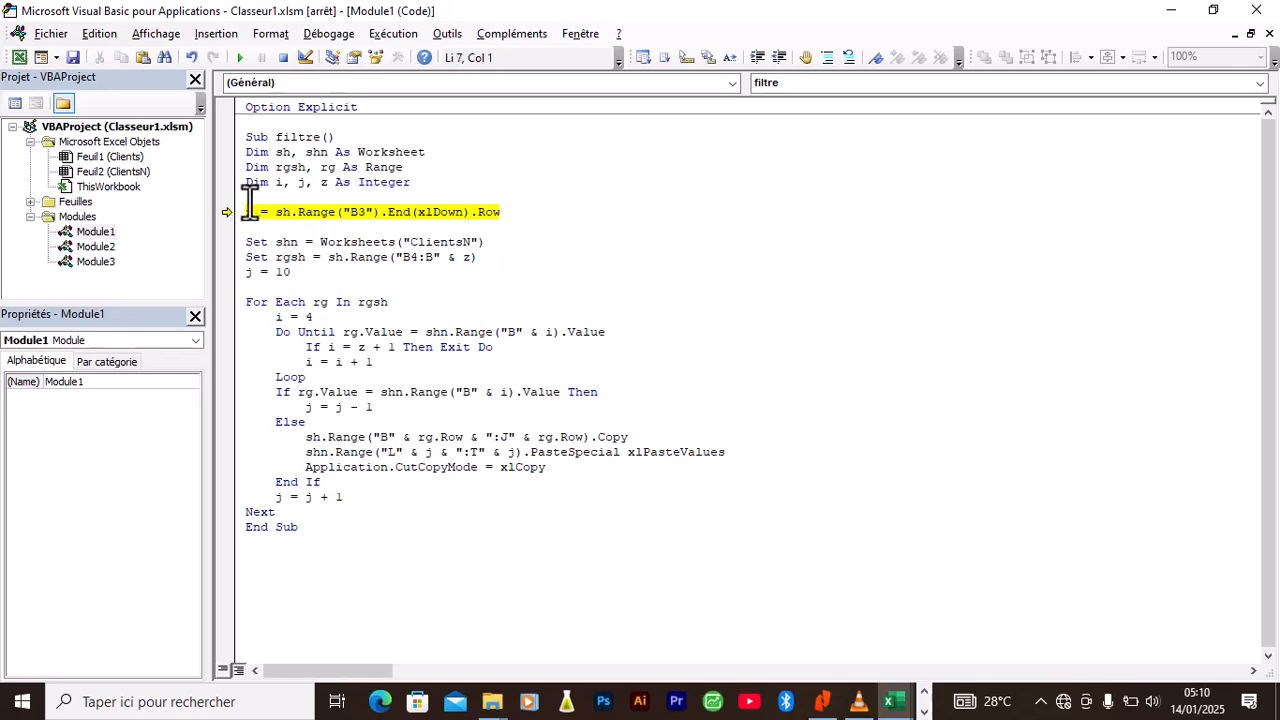
pyautogui.hotkey('ctrl', 'v')
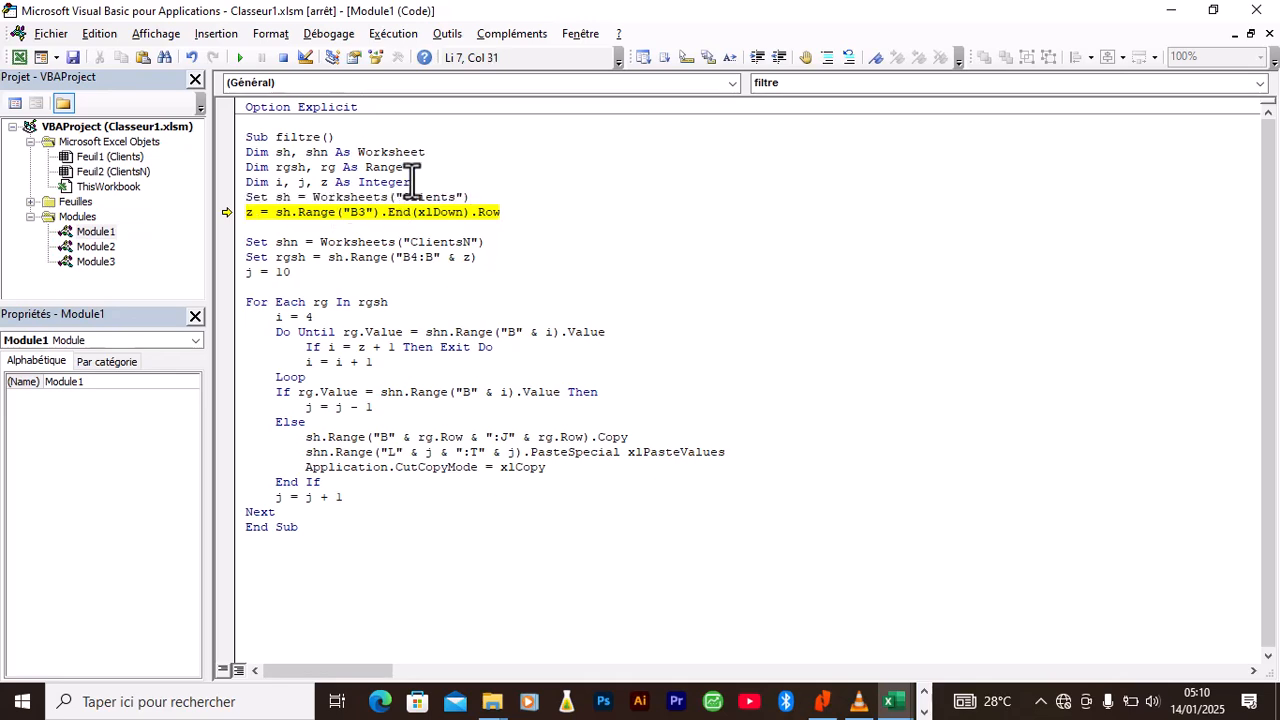
pyautogui.press('Return')
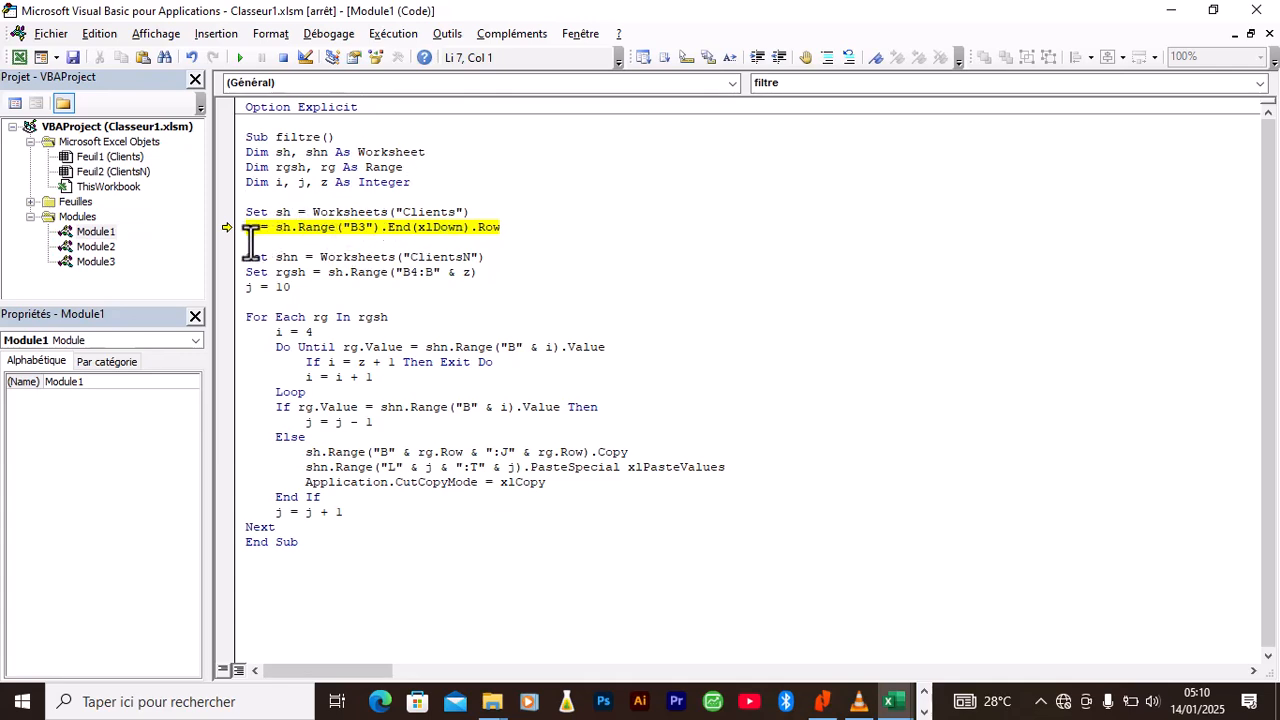
pyautogui.press('BackSpace')
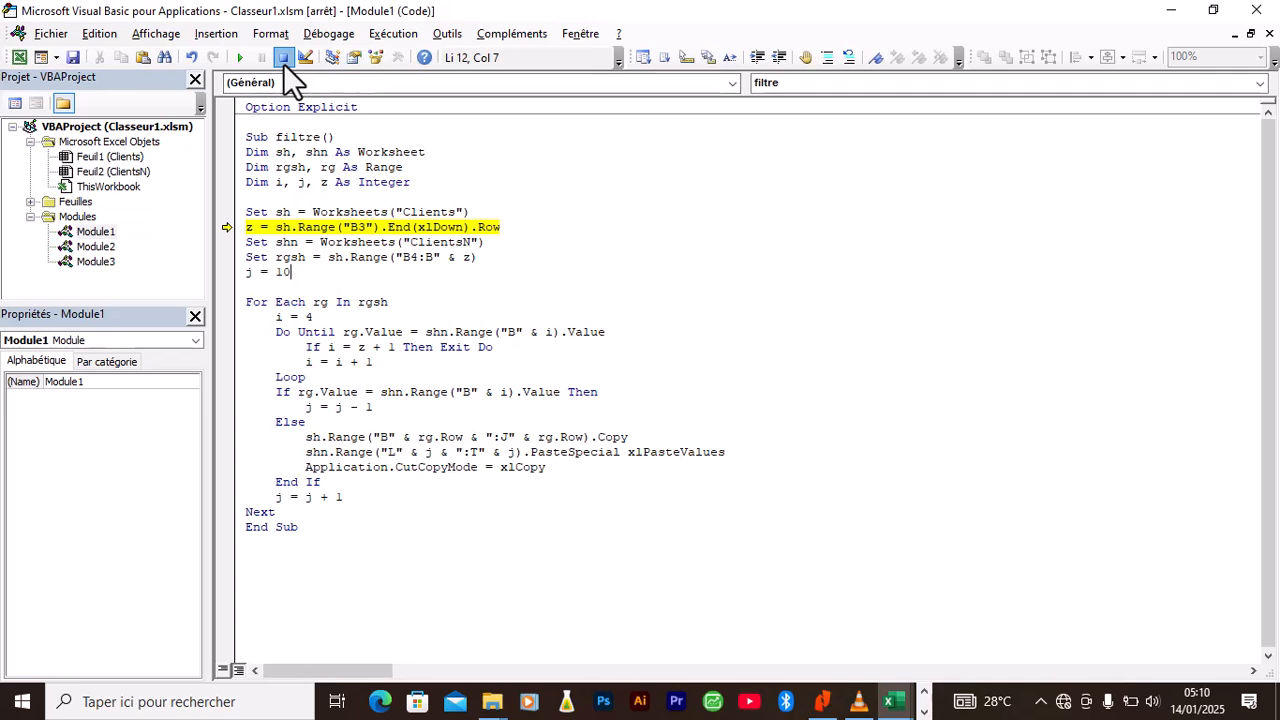
# Reset the paused execution, rerun the filtre macro and bring the ClientsN sheet into view
pyautogui.click(284, 60)
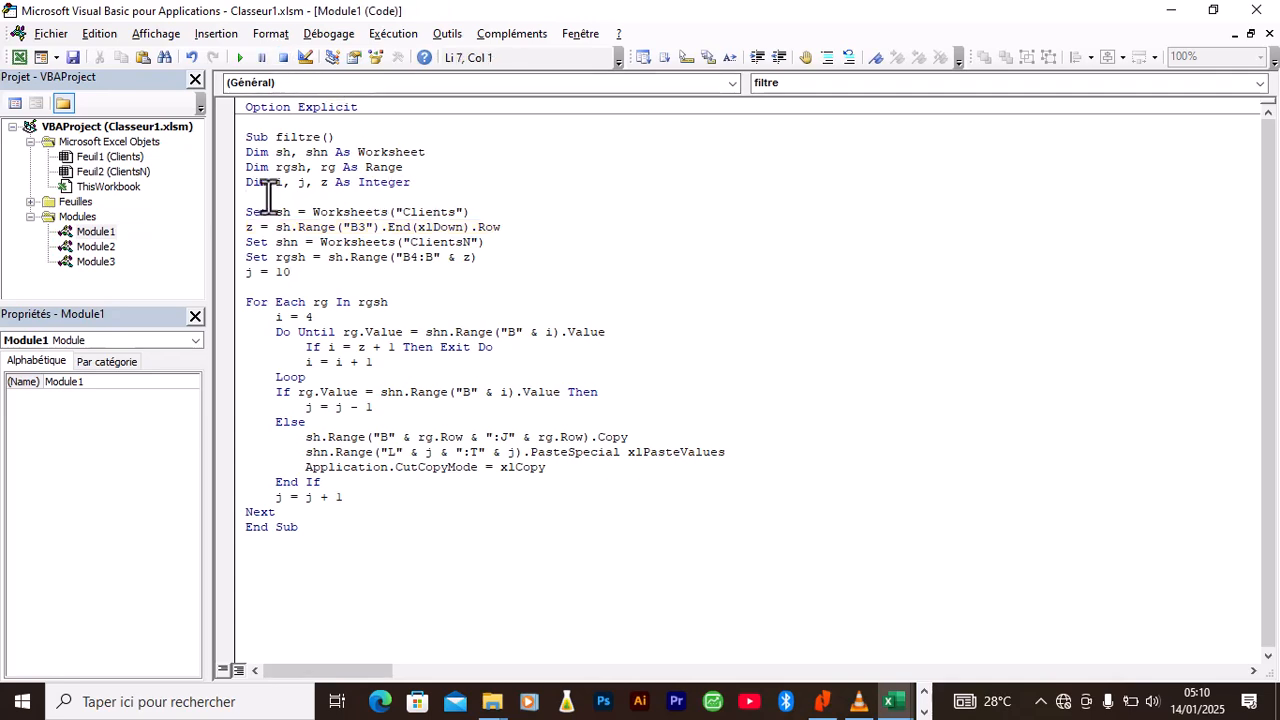
pyautogui.click(238, 56)
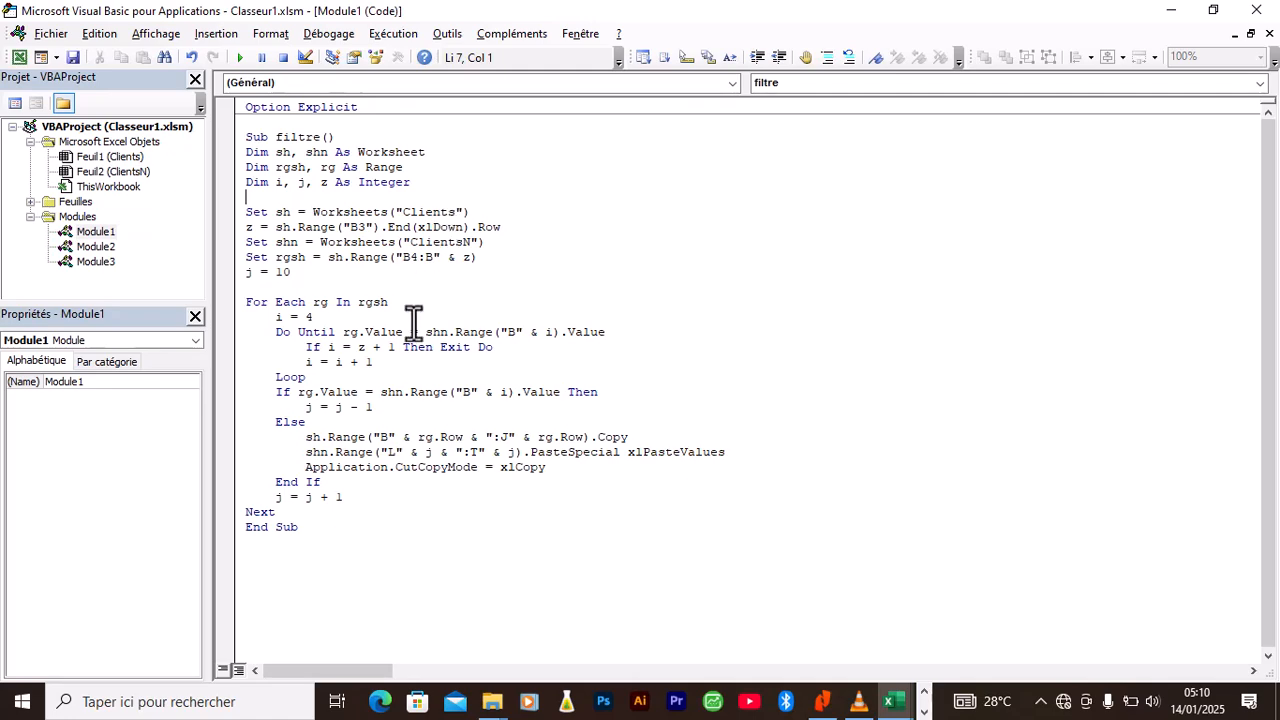
pyautogui.click(1171, 11)
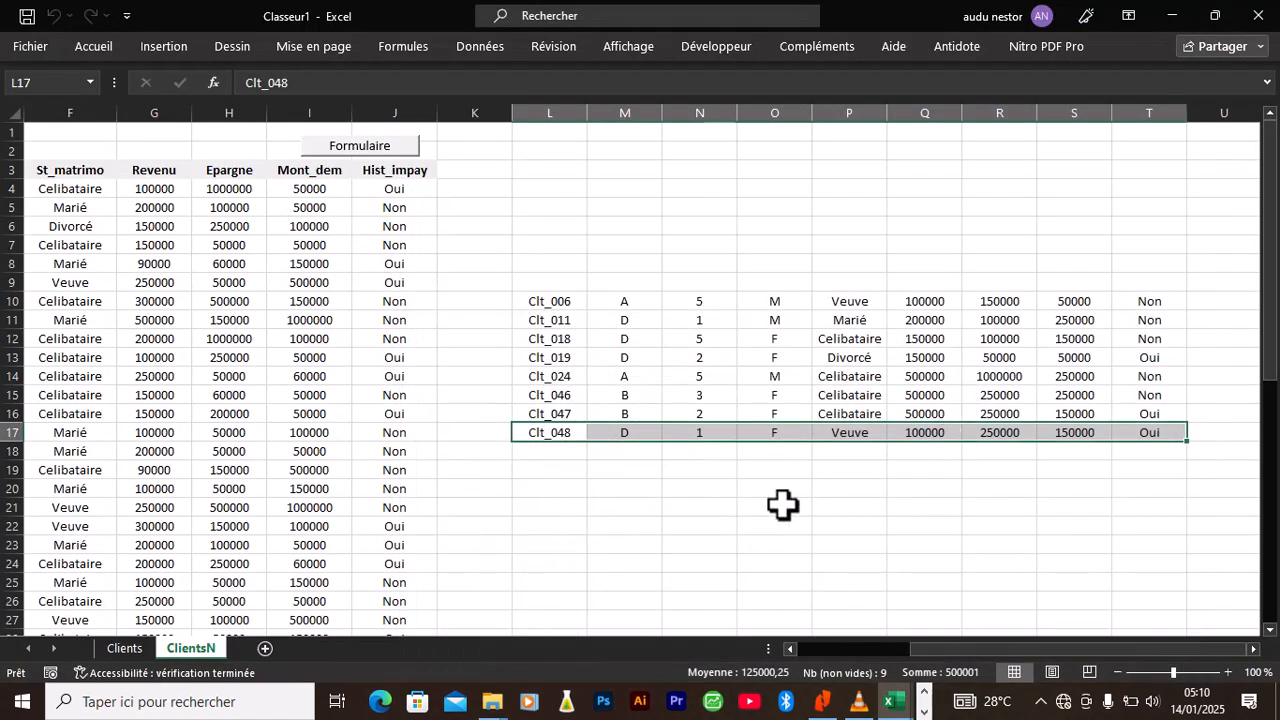
# Compare the rows pasted from L10 with the ID list in column B of ClientsN and return to the macro code
pyautogui.click(755, 507)
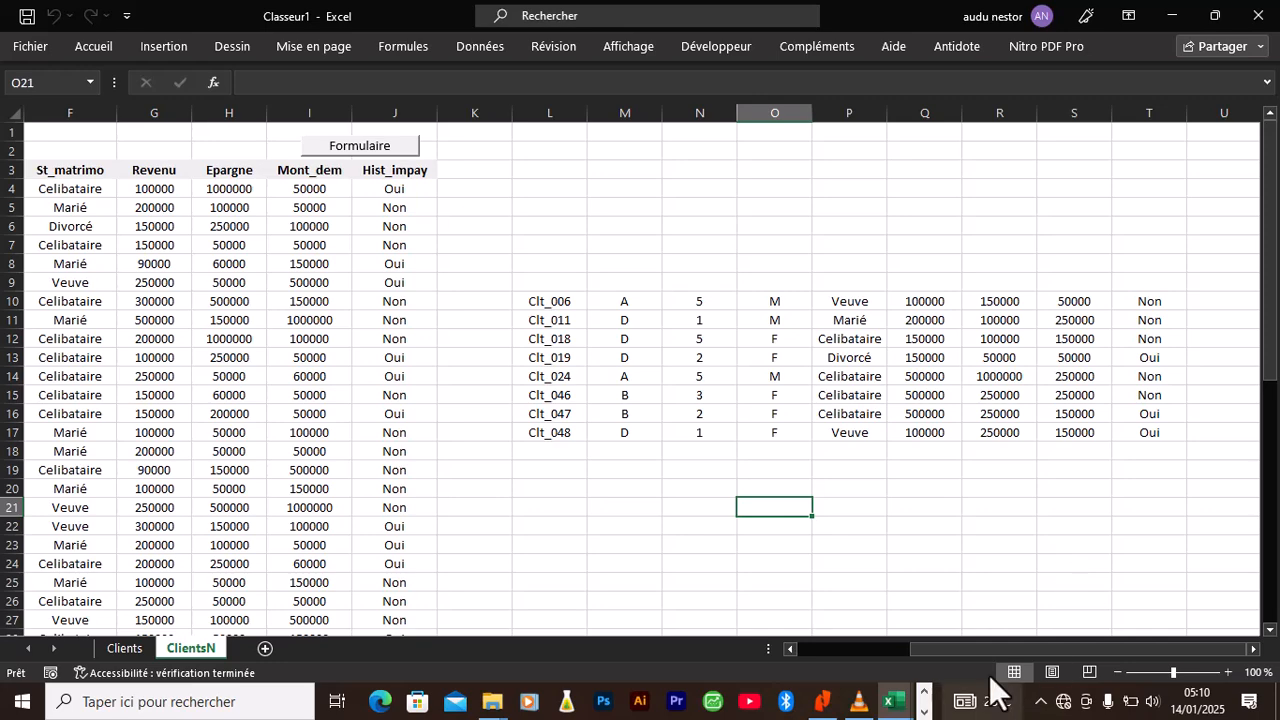
pyautogui.moveTo(959, 649); pyautogui.dragTo(832, 651)
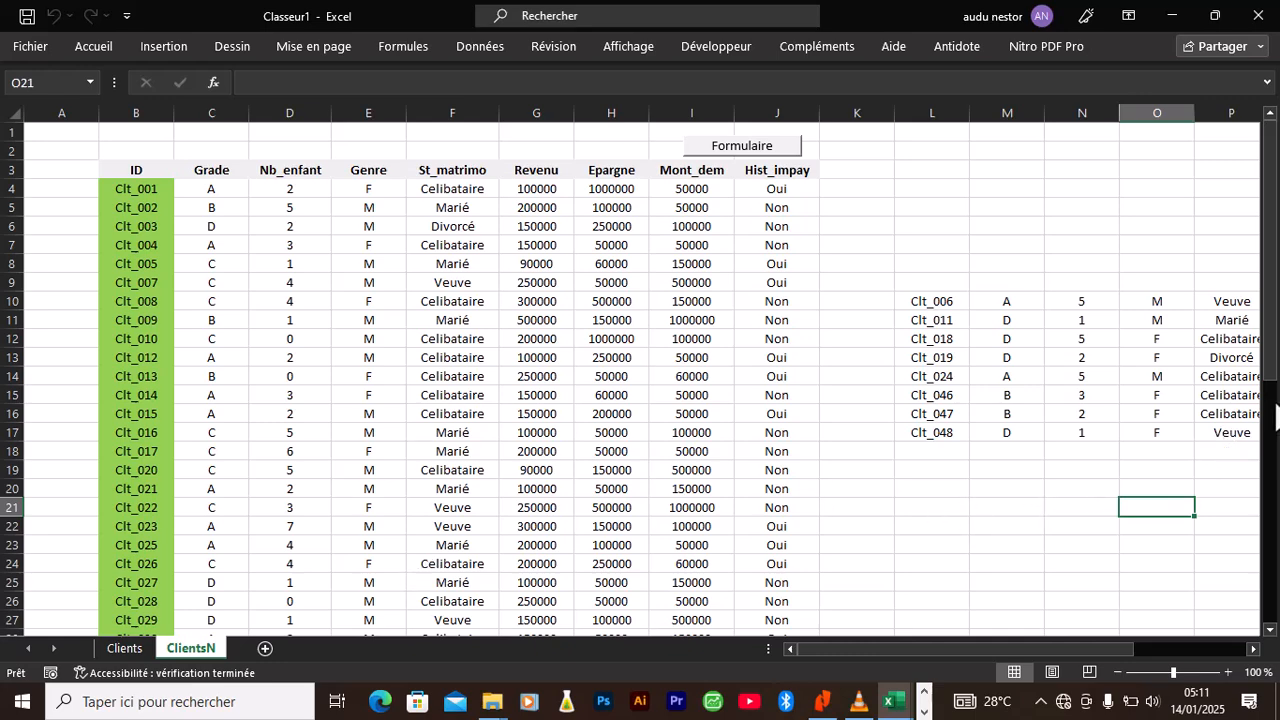
pyautogui.moveTo(1272, 370); pyautogui.dragTo(1273, 455)
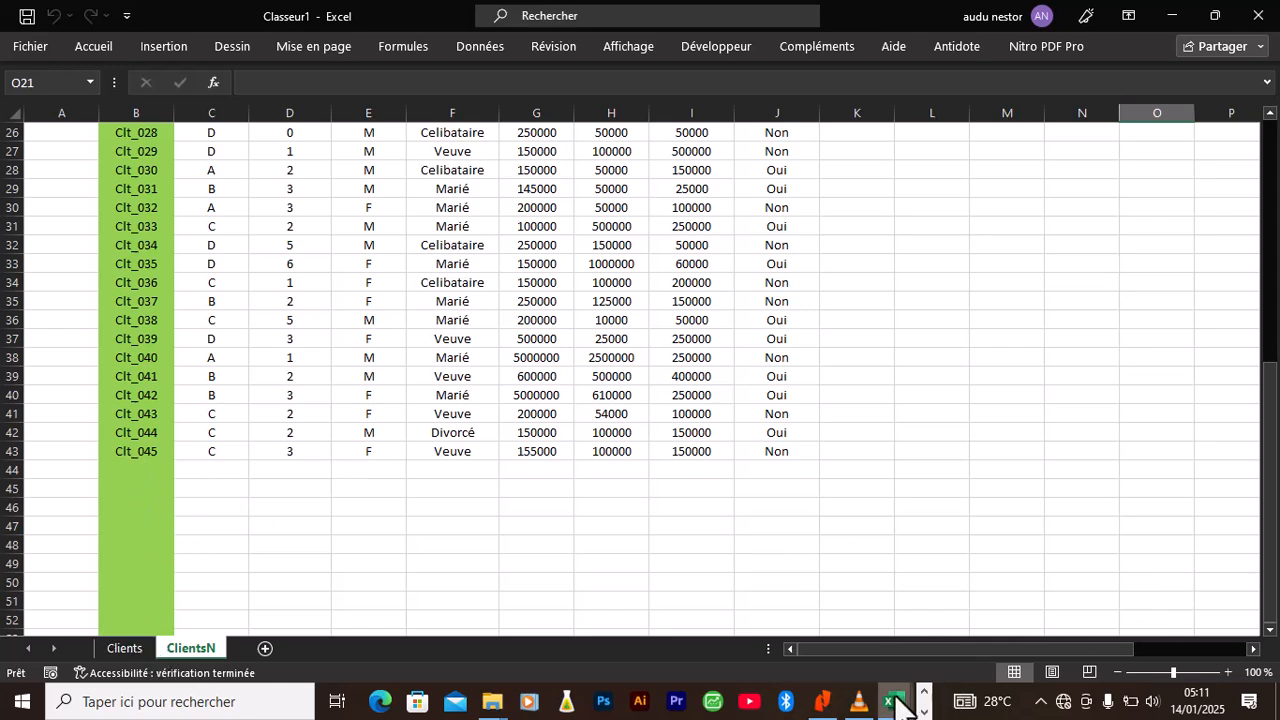
pyautogui.moveTo(898, 700)
pyautogui.click(967, 622)
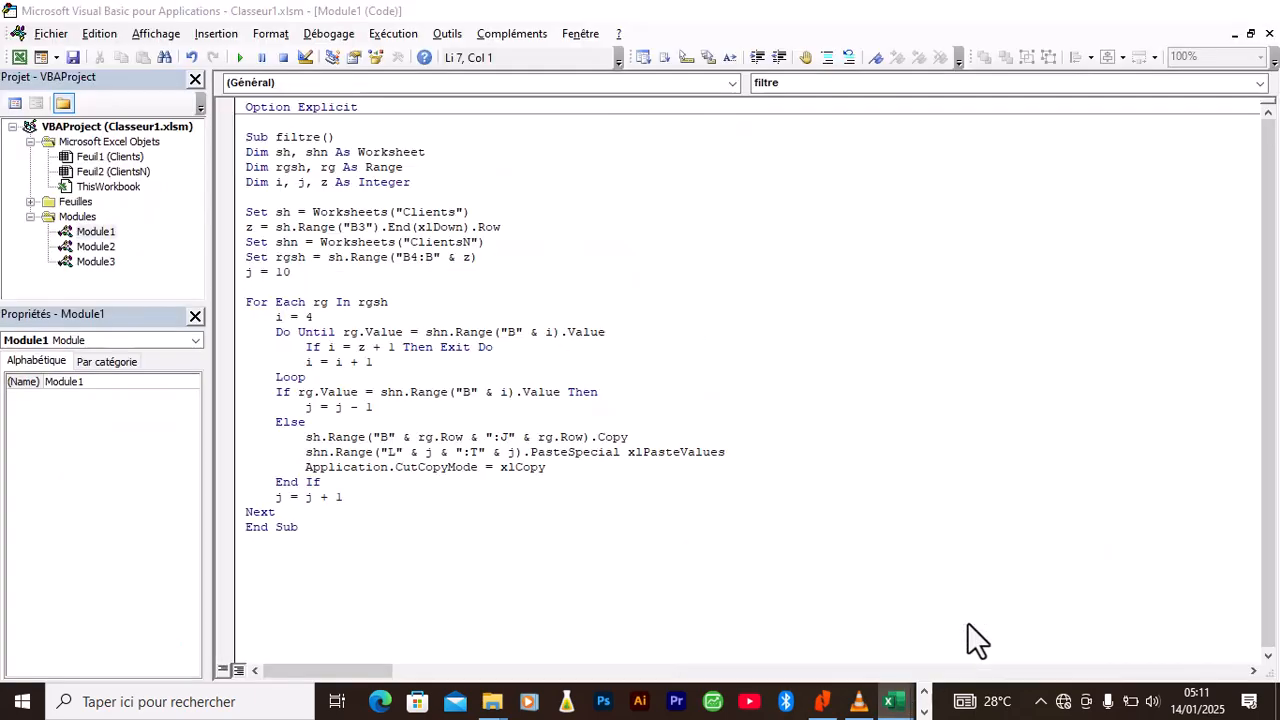